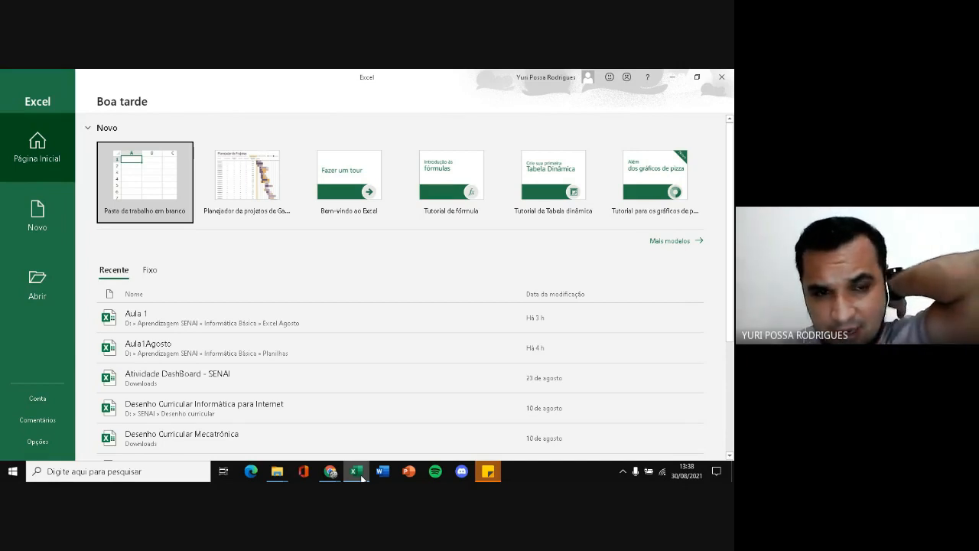
Switch to Chrome and open Google Sheets in a new tab under the SENAI teacher account
{"action": "left_click", "coordinate": [327, 476]}
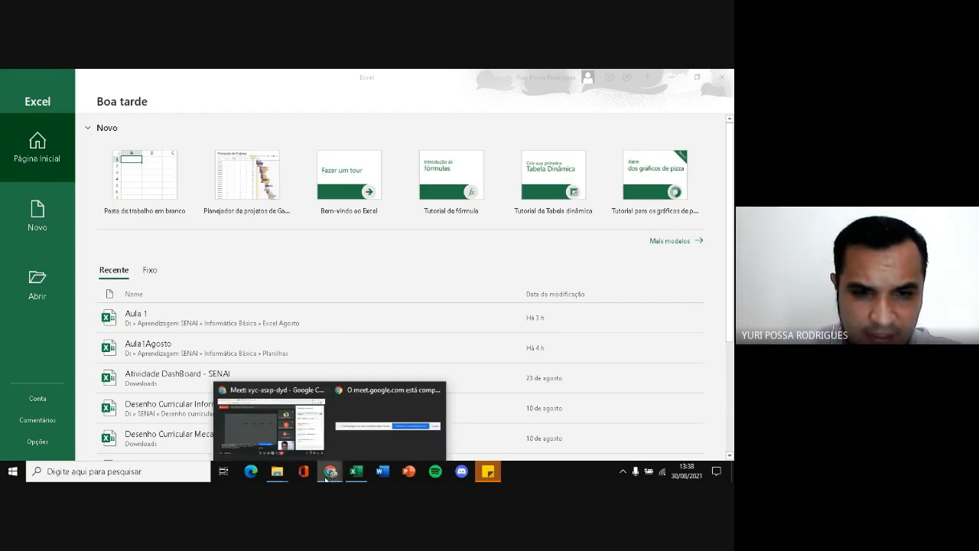
{"action": "left_click", "coordinate": [272, 421]}
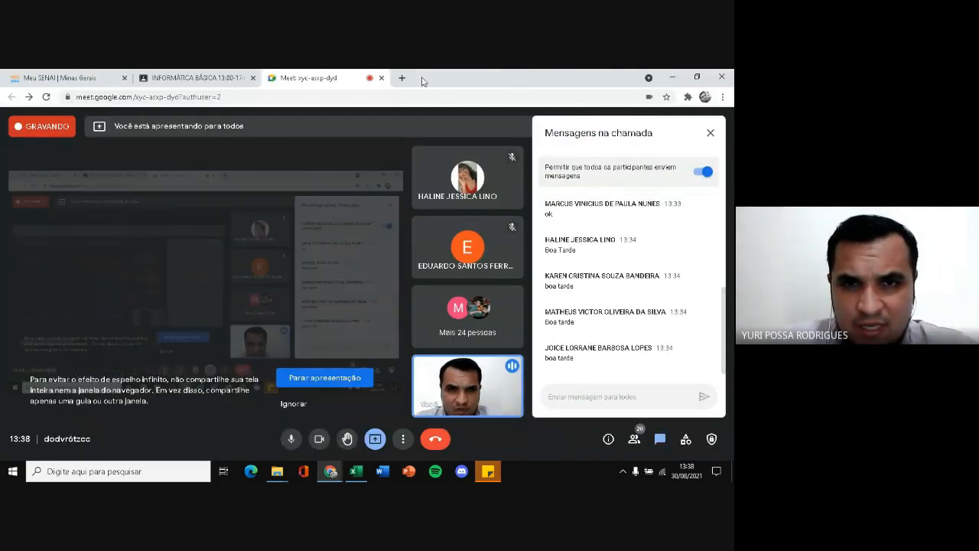
{"action": "left_click", "coordinate": [401, 77]}
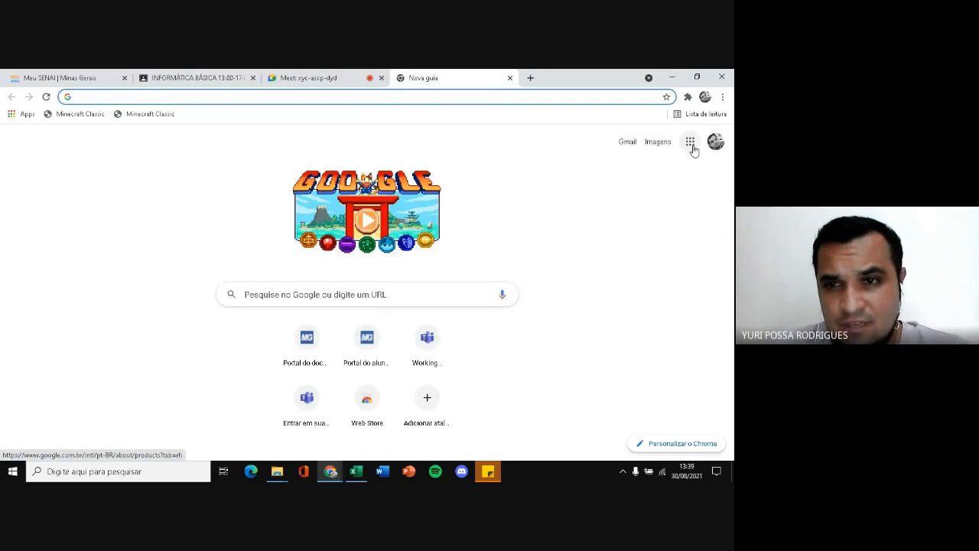
{"action": "left_click", "coordinate": [691, 147]}
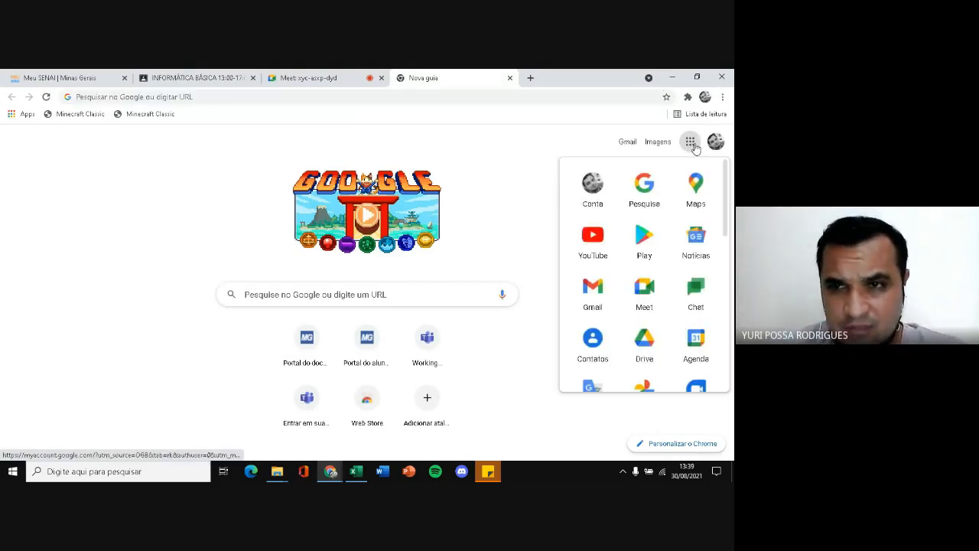
{"action": "left_click", "coordinate": [715, 141]}
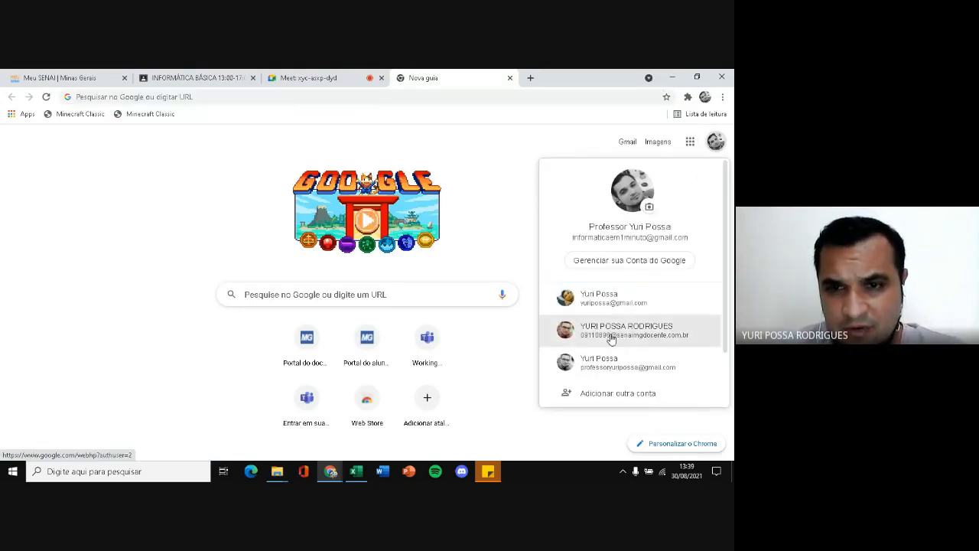
{"action": "left_click", "coordinate": [611, 339]}
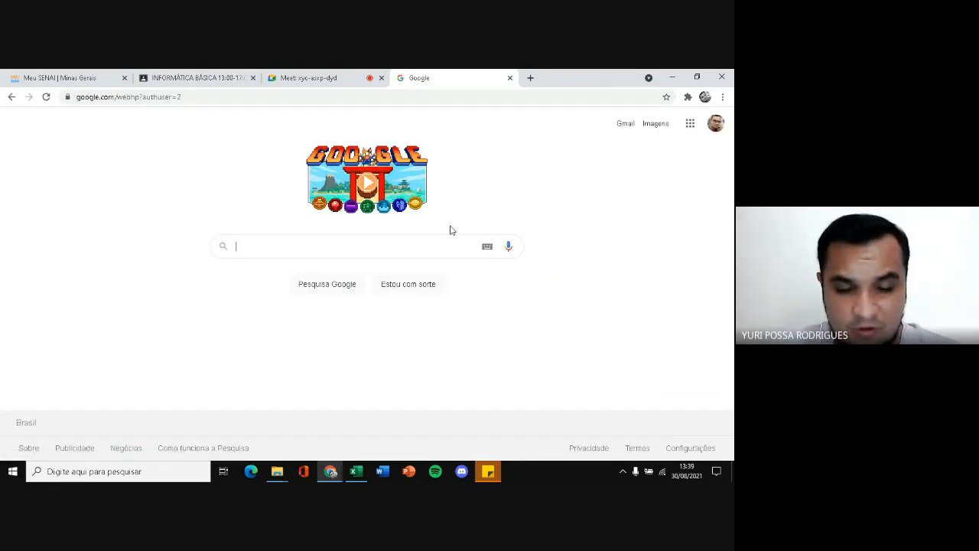
{"action": "left_click", "coordinate": [690, 124]}
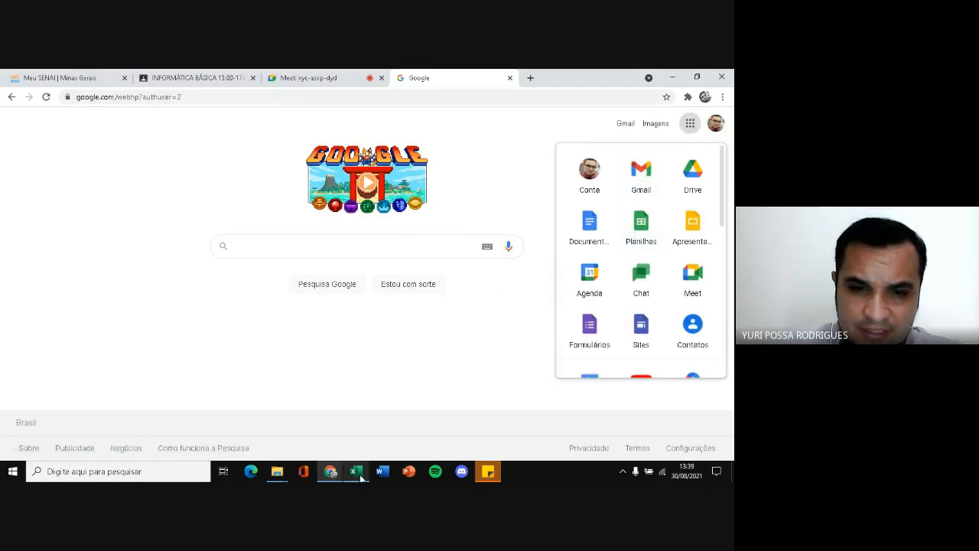
{"action": "left_click", "coordinate": [646, 231]}
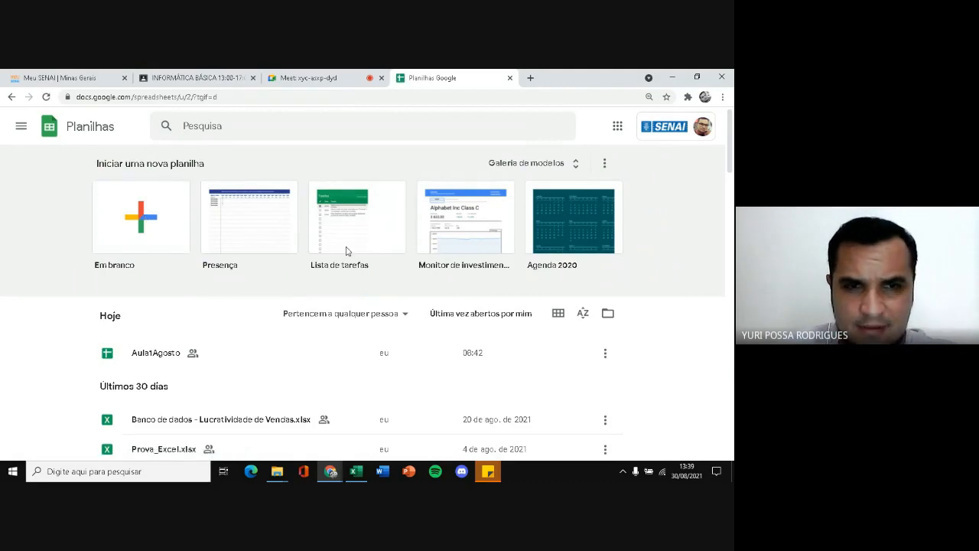
Switch to Excel and look through the recent workbooks on its start page
{"action": "left_click", "coordinate": [357, 472]}
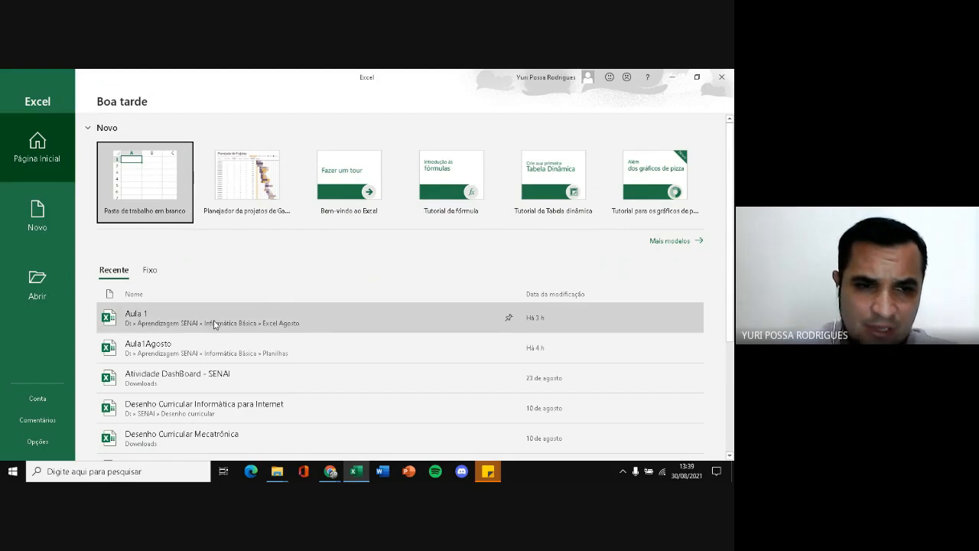
{"action": "scroll", "coordinate": [169, 321], "scroll_direction": "down", "scroll_amount": 1}
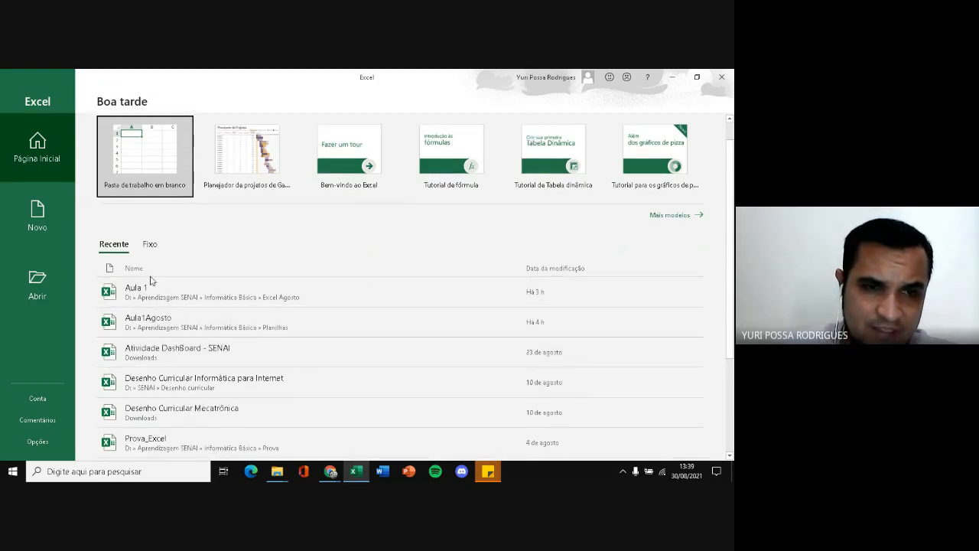
{"action": "scroll", "coordinate": [172, 303], "scroll_direction": "down", "scroll_amount": 3}
{"action": "scroll", "coordinate": [173, 309], "scroll_direction": "up", "scroll_amount": 2}
{"action": "scroll", "coordinate": [165, 317], "scroll_direction": "down", "scroll_amount": 2}
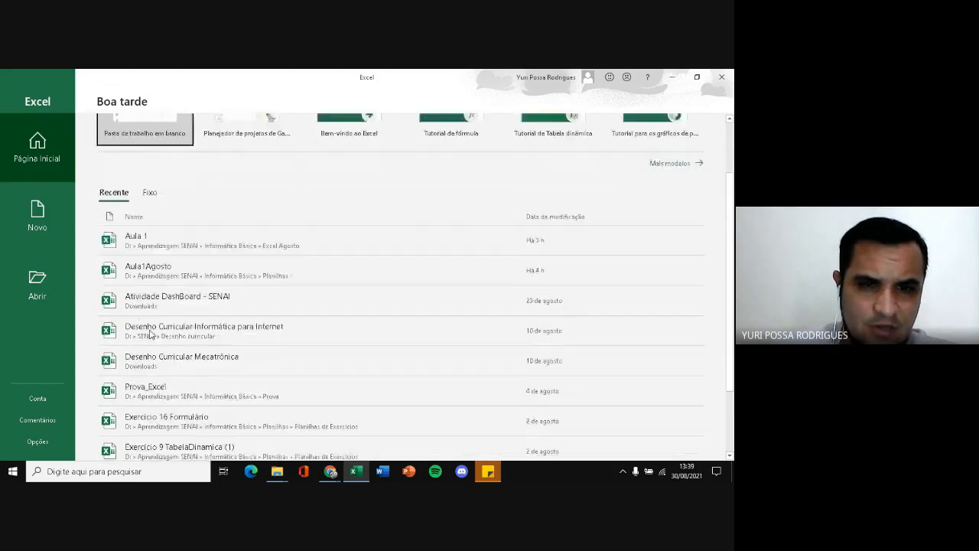
{"action": "scroll", "coordinate": [145, 325], "scroll_direction": "up", "scroll_amount": 3}
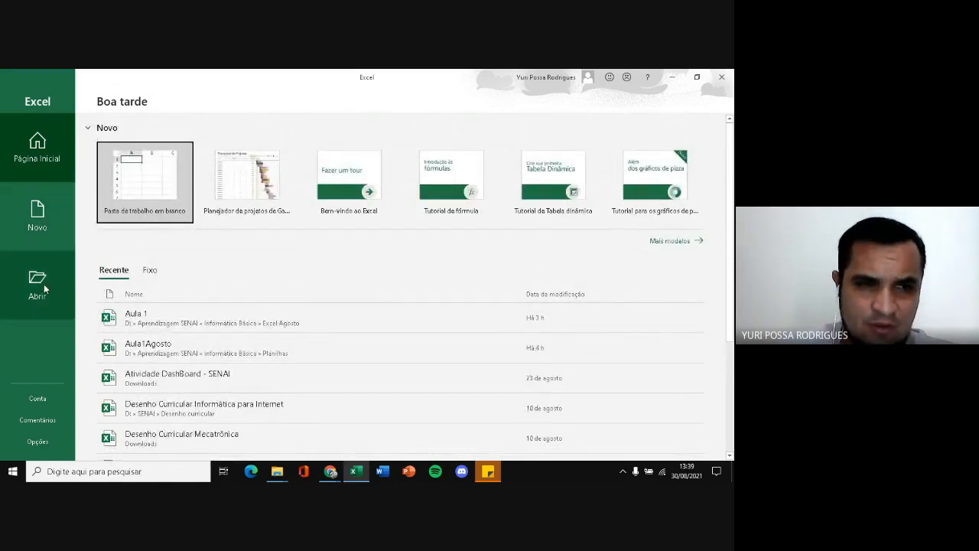
Return to Google Sheets in Chrome and look through the list of existing spreadsheets
{"action": "left_click", "coordinate": [331, 471]}
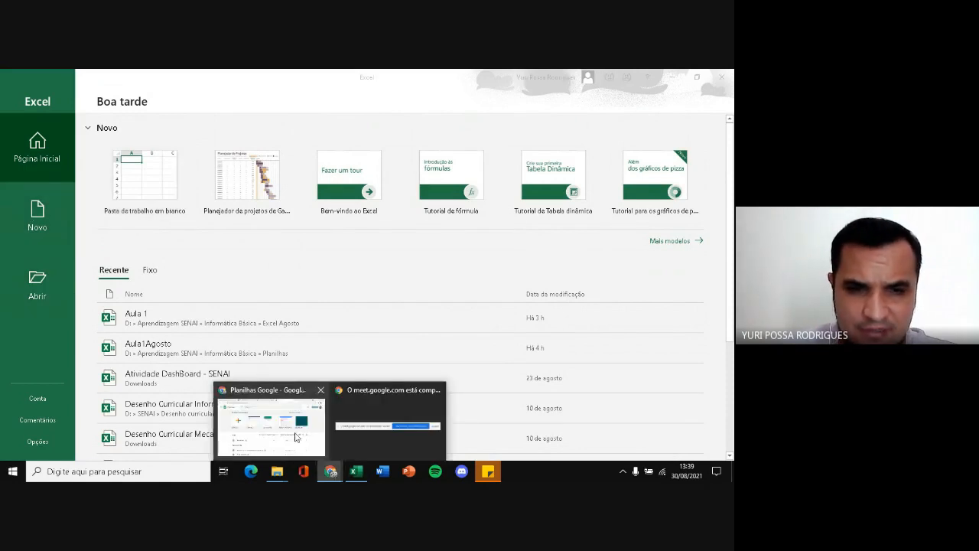
{"action": "left_click", "coordinate": [296, 436]}
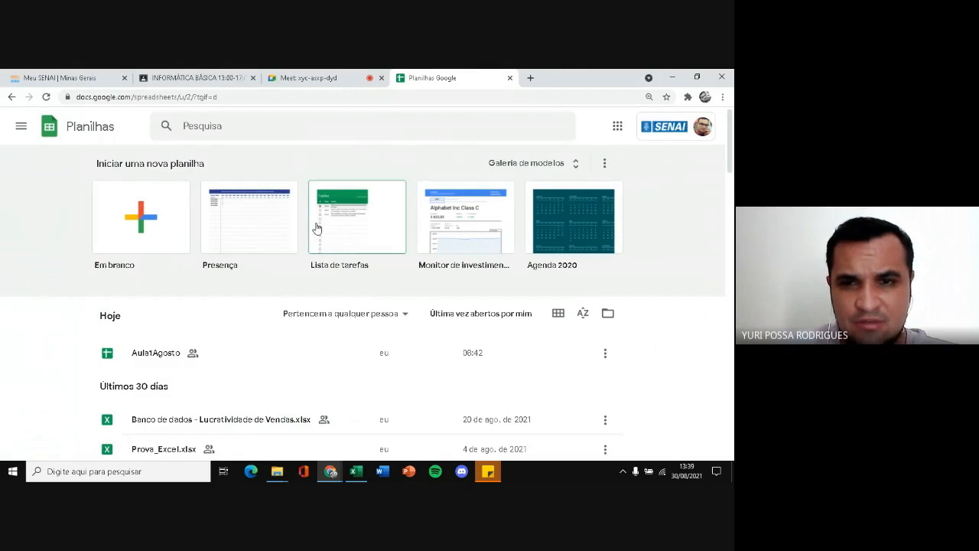
{"action": "scroll", "coordinate": [180, 333], "scroll_direction": "down", "scroll_amount": 3}
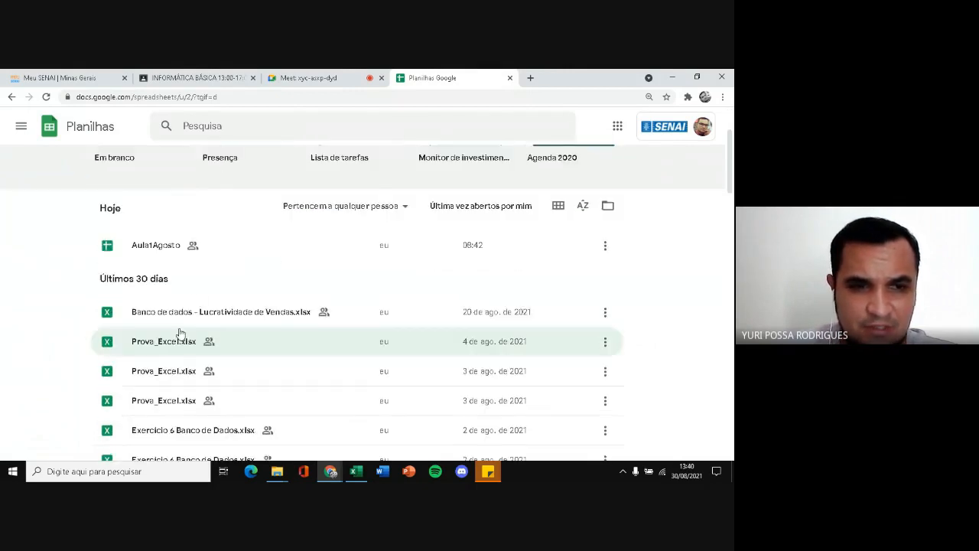
{"action": "scroll", "coordinate": [180, 333], "scroll_direction": "down", "scroll_amount": 5}
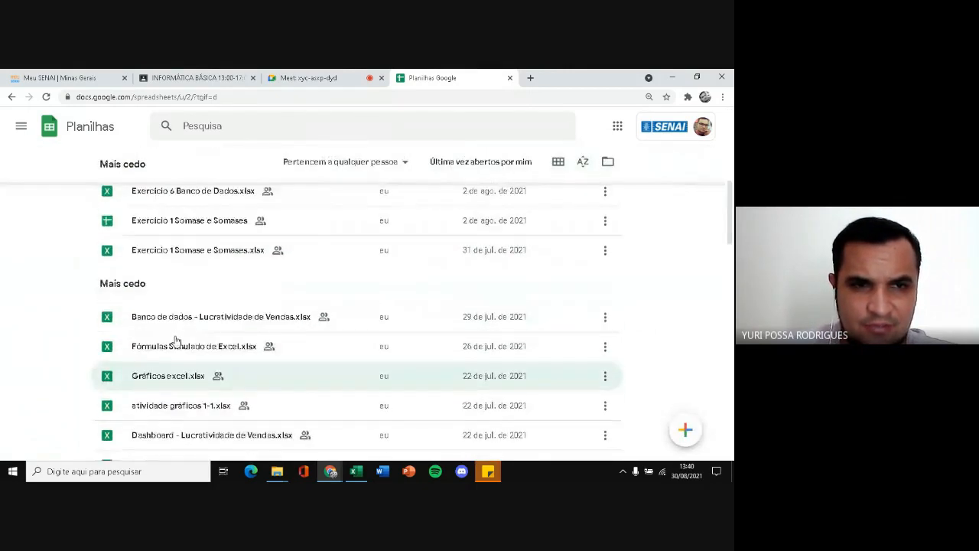
{"action": "scroll", "coordinate": [175, 341], "scroll_direction": "up", "scroll_amount": 10}
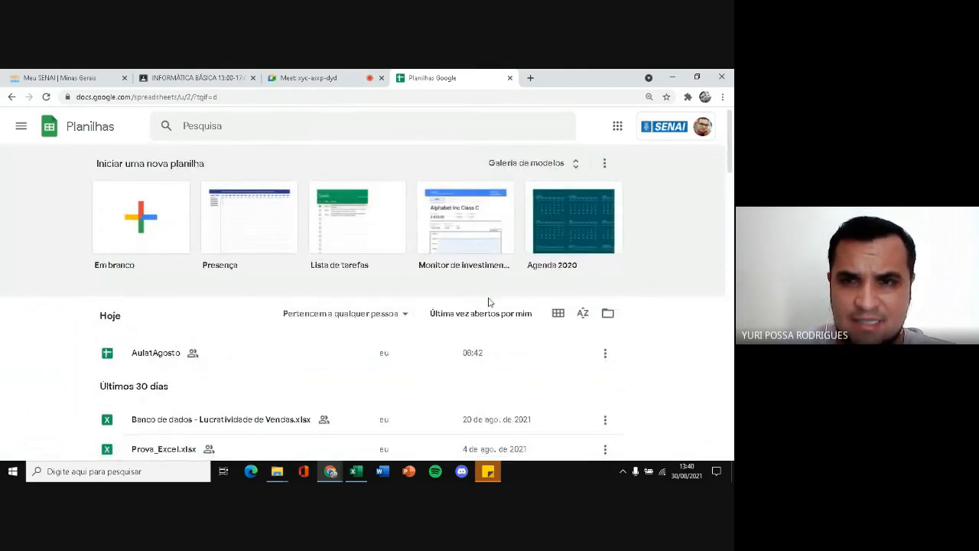
Create a blank Google Sheets spreadsheet and rename it "Aula 1 - Tarde"
{"action": "left_click", "coordinate": [140, 228]}
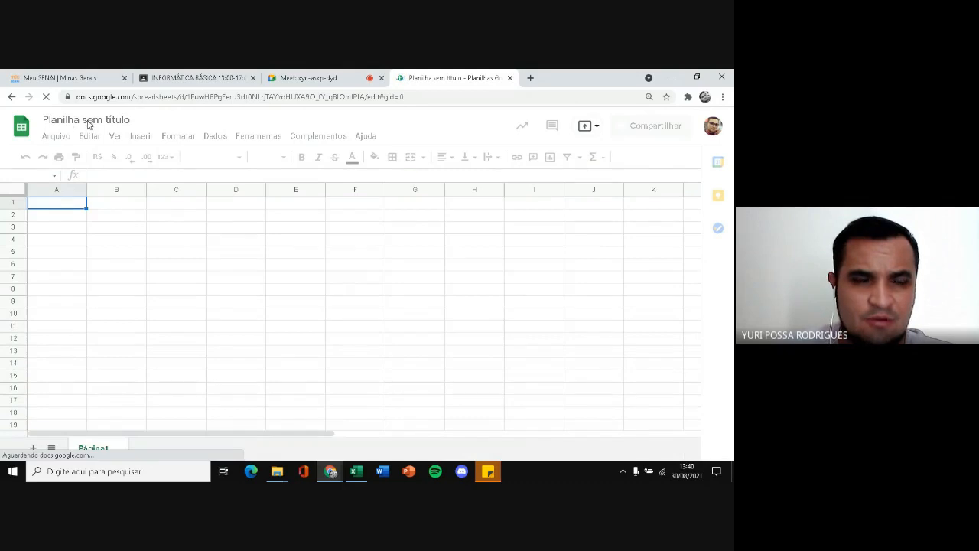
{"action": "left_click", "coordinate": [133, 121]}
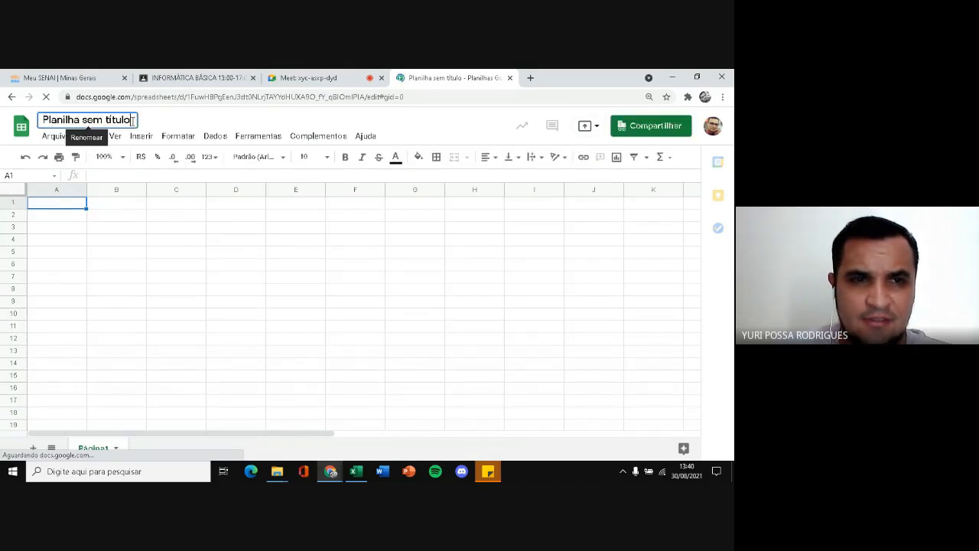
{"action": "key", "text": "BackSpace"}
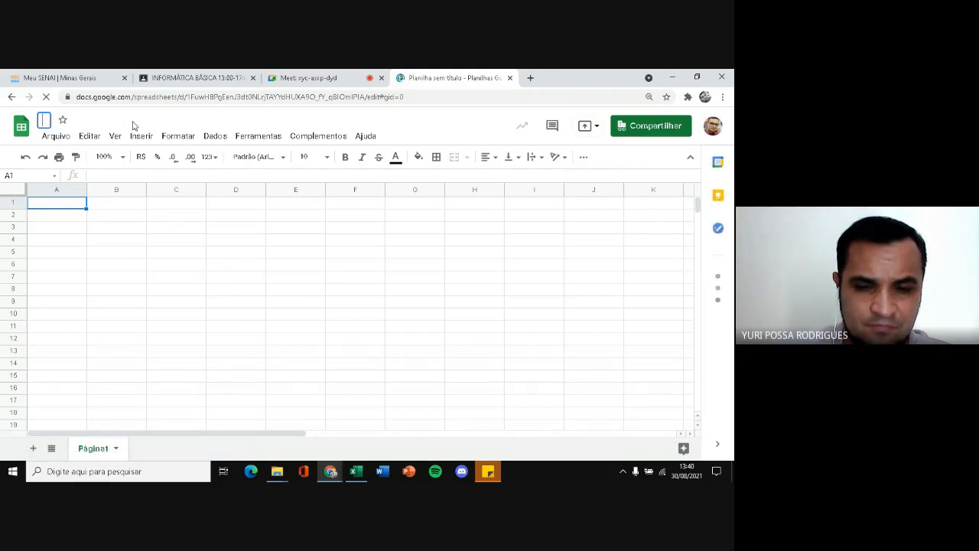
{"action": "type", "text": "aULA"}
{"action": "key", "text": "BackSpace"}
{"action": "key", "text": "BackSpace"}
{"action": "key", "text": "BackSpace"}
{"action": "key", "text": "BackSpace"}
{"action": "type", "text": "A"}
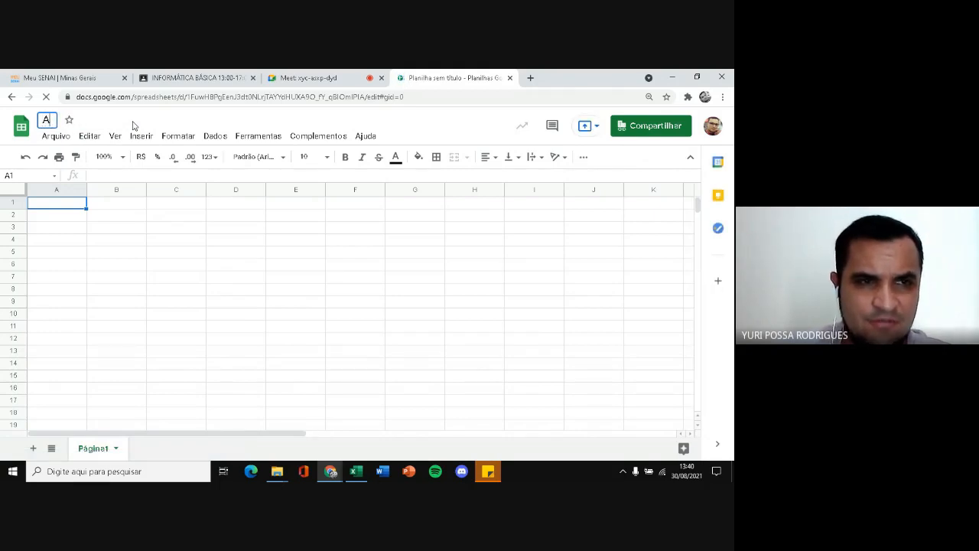
{"action": "type", "text": "ula 1"}
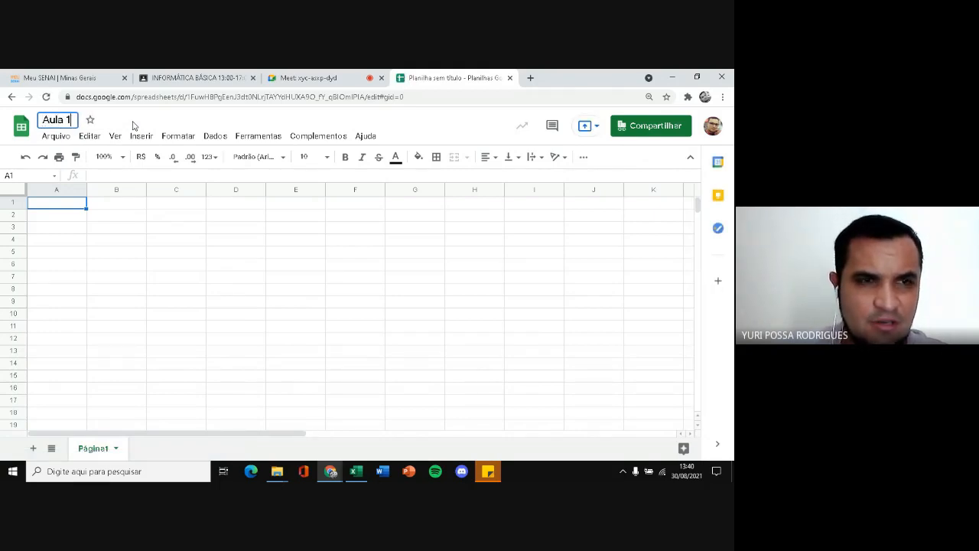
{"action": "type", "text": " - Tarde"}
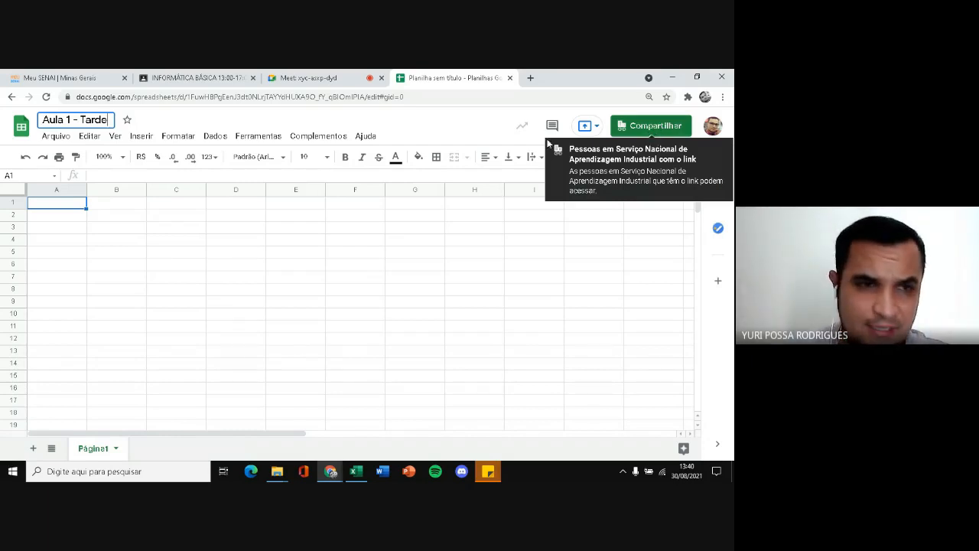
{"action": "left_click", "coordinate": [127, 241]}
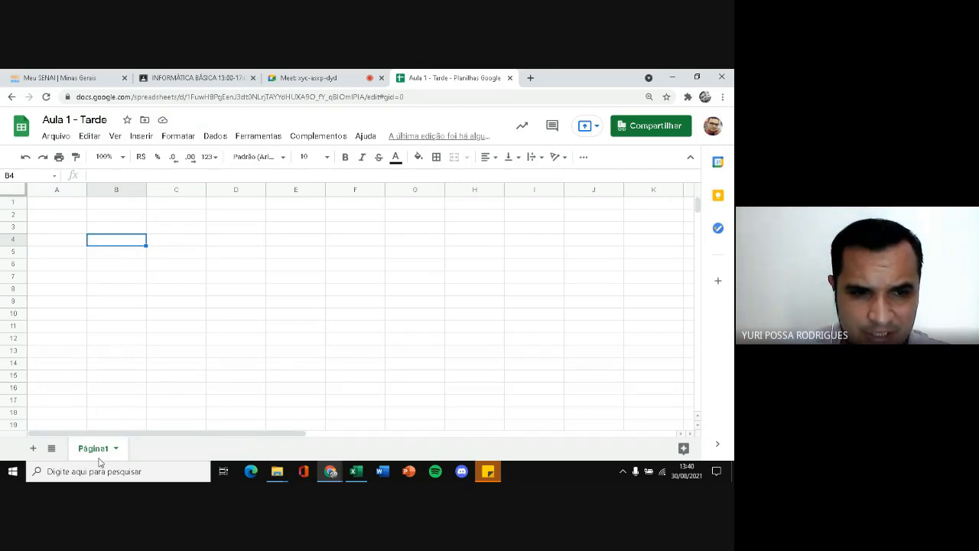
Add two more sheets to the Aula 1 - Tarde spreadsheet and go back to the first sheet
{"action": "left_click", "coordinate": [33, 450]}
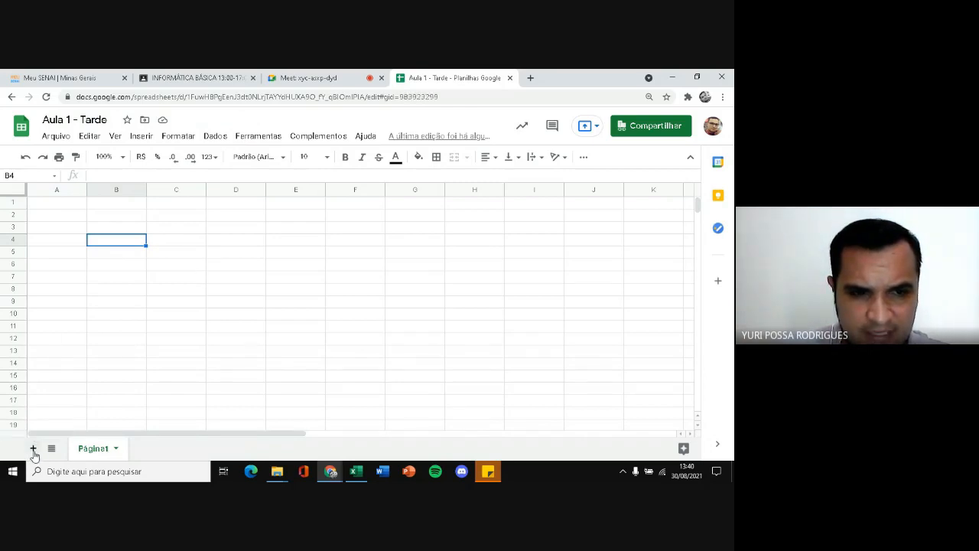
{"action": "left_click", "coordinate": [33, 450]}
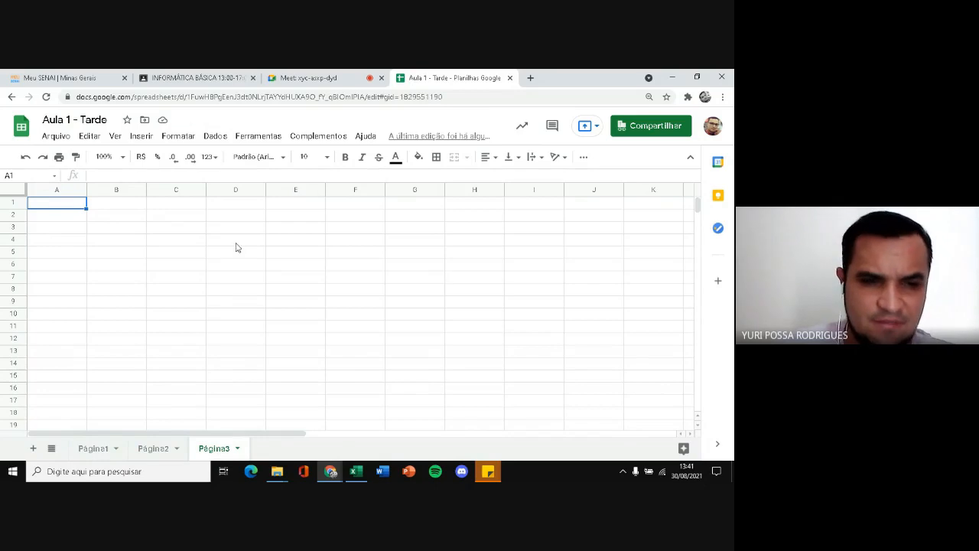
{"action": "left_click", "coordinate": [90, 449]}
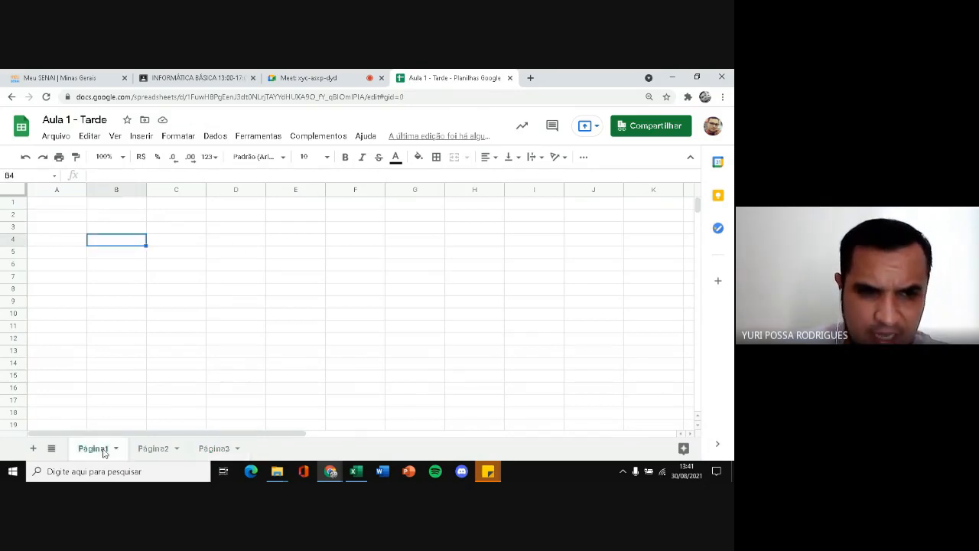
Switch to Excel, create a blank workbook and rename its first sheet "Janeiro"
{"action": "left_click", "coordinate": [364, 470]}
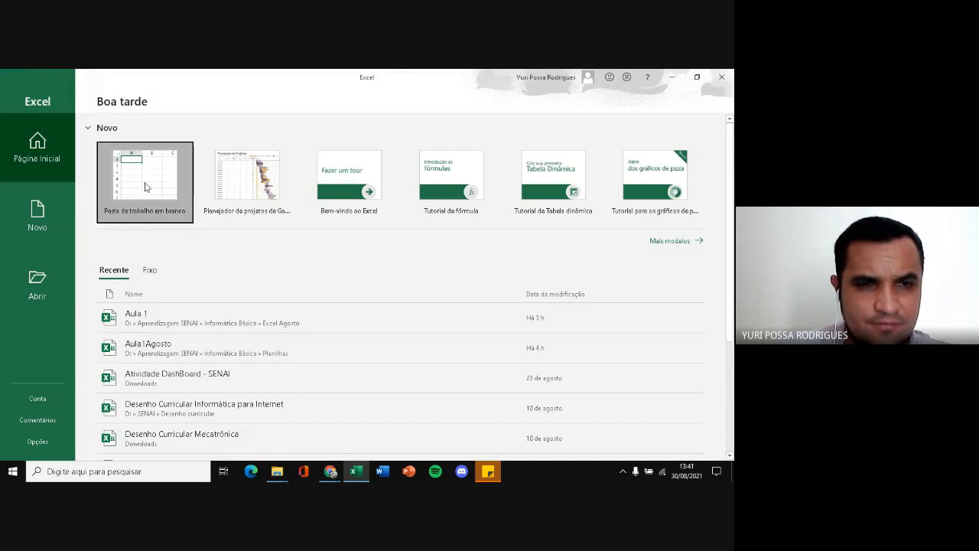
{"action": "left_click", "coordinate": [143, 183]}
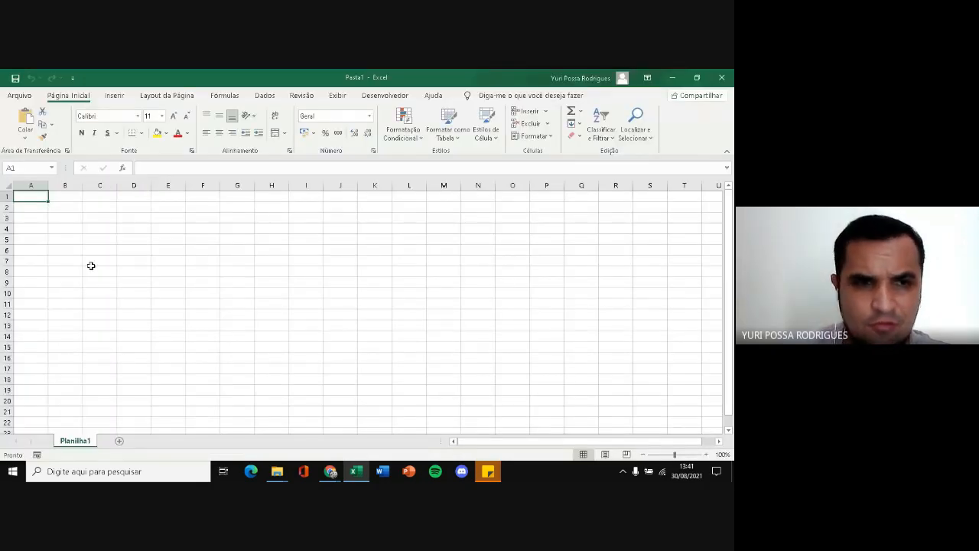
{"action": "double_click", "coordinate": [88, 442]}
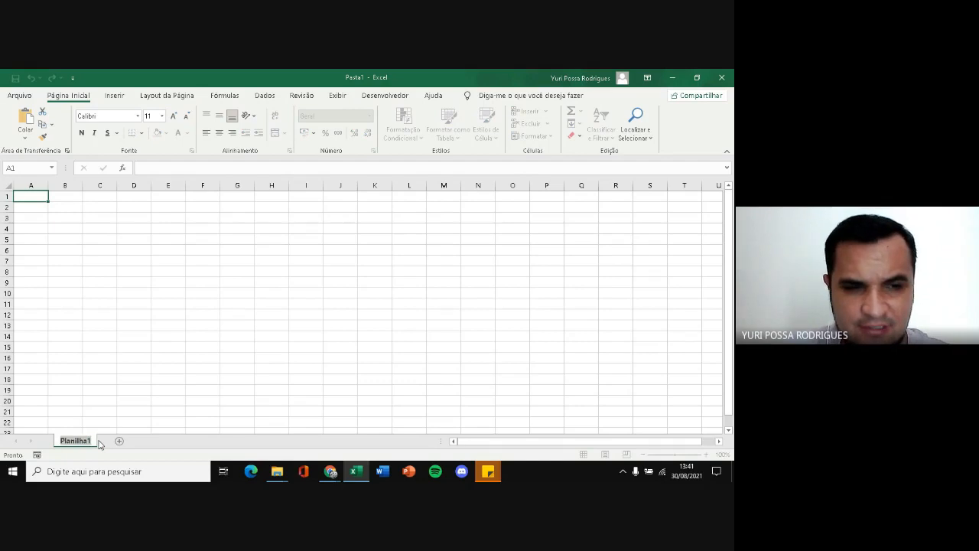
{"action": "type", "text": "Janeiro"}
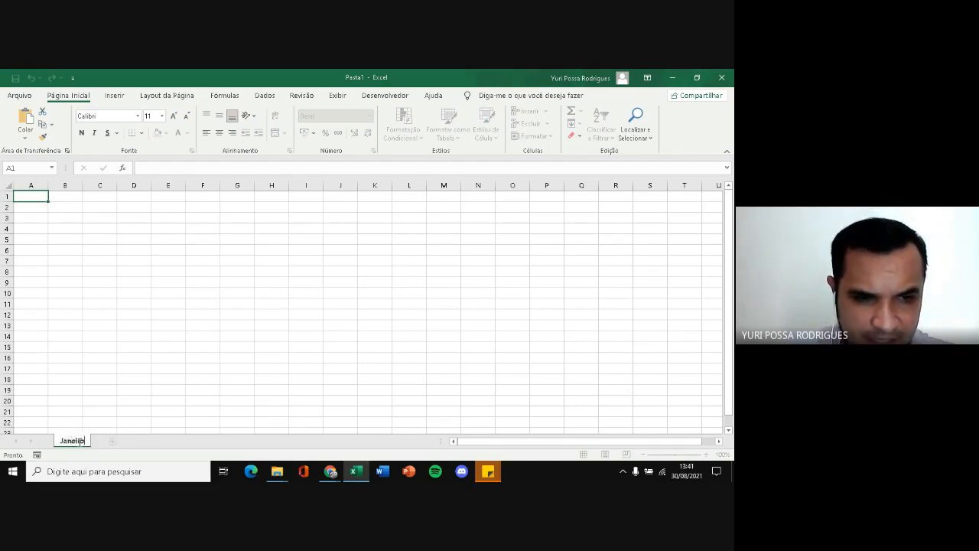
{"action": "left_click", "coordinate": [145, 413]}
Add a second sheet after Janeiro and name it "Fevereiro"
{"action": "left_click", "coordinate": [113, 441]}
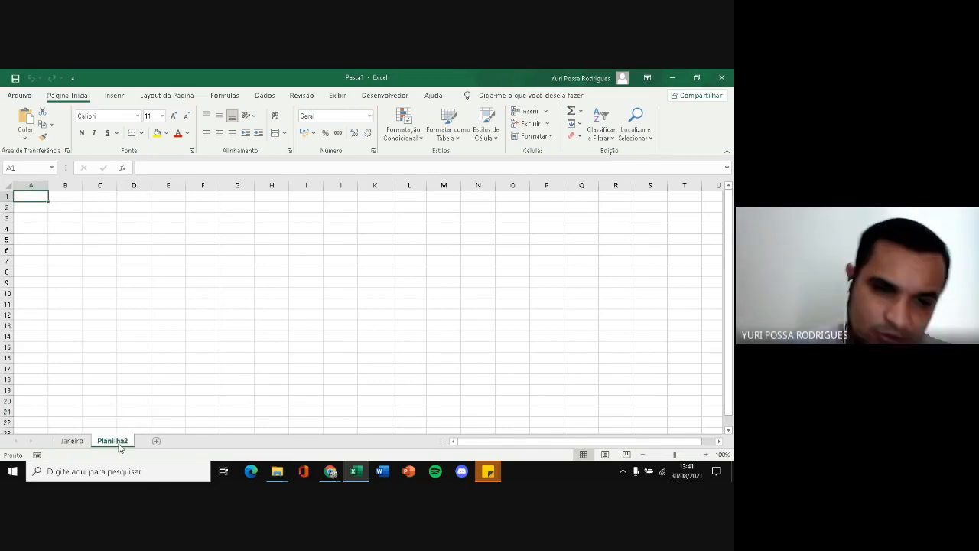
{"action": "double_click", "coordinate": [127, 442]}
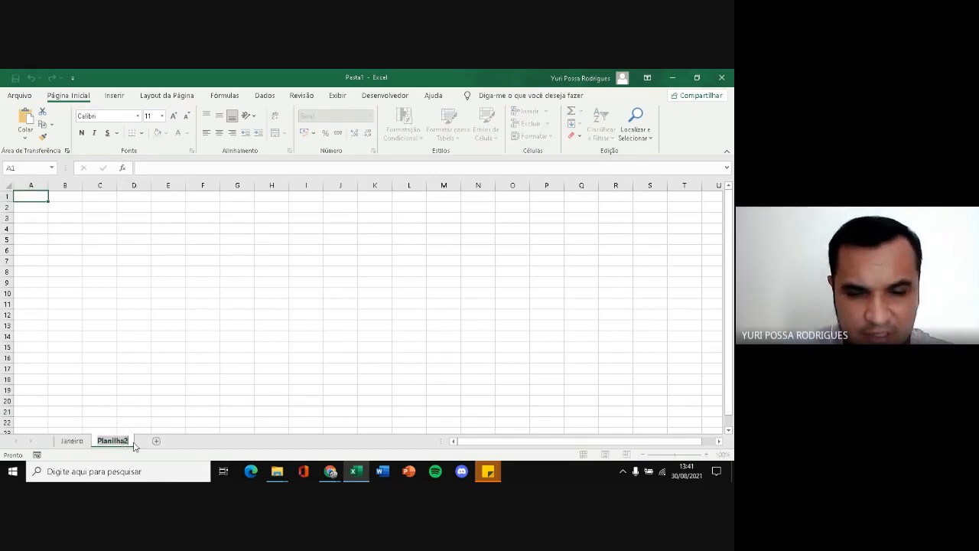
{"action": "type", "text": "Feveri"}
{"action": "key", "text": "BackSpace"}
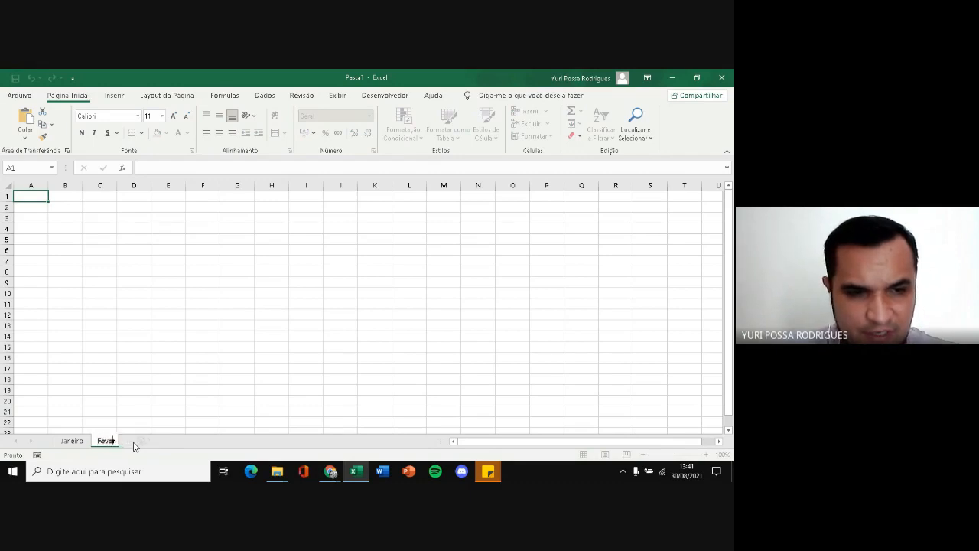
{"action": "type", "text": "reiro"}
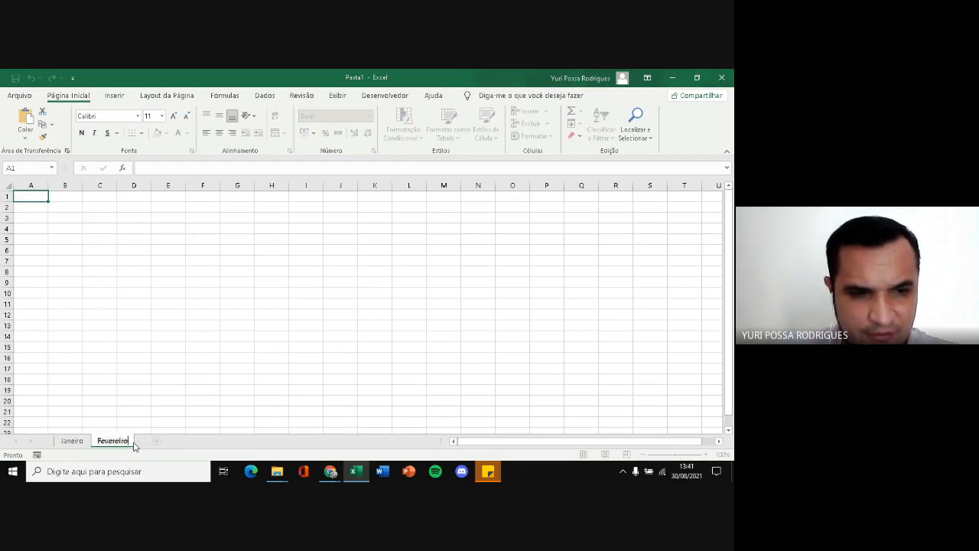
Add a third sheet after Fevereiro and name it "Agosto"
{"action": "key", "text": "Return"}
{"action": "left_click", "coordinate": [157, 441]}
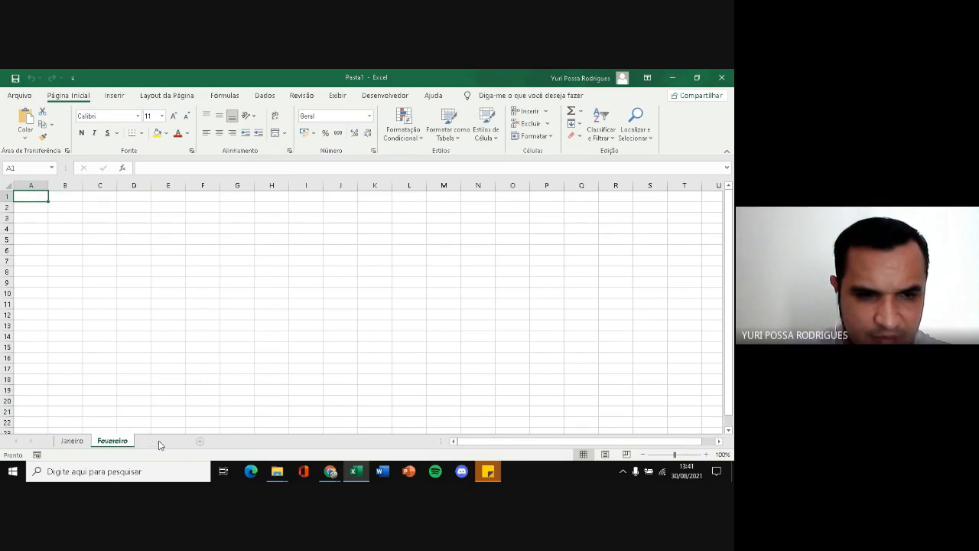
{"action": "double_click", "coordinate": [157, 441]}
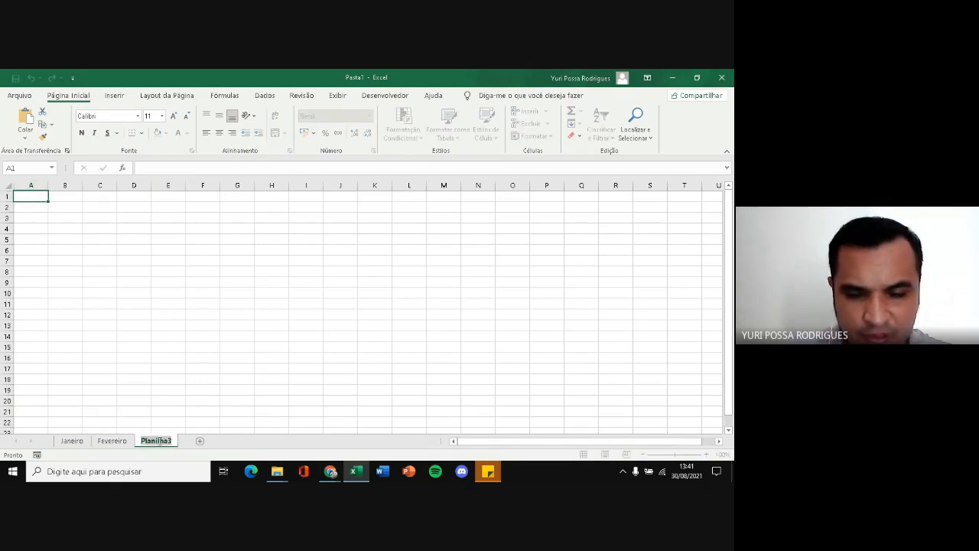
{"action": "type", "text": "Agosto"}
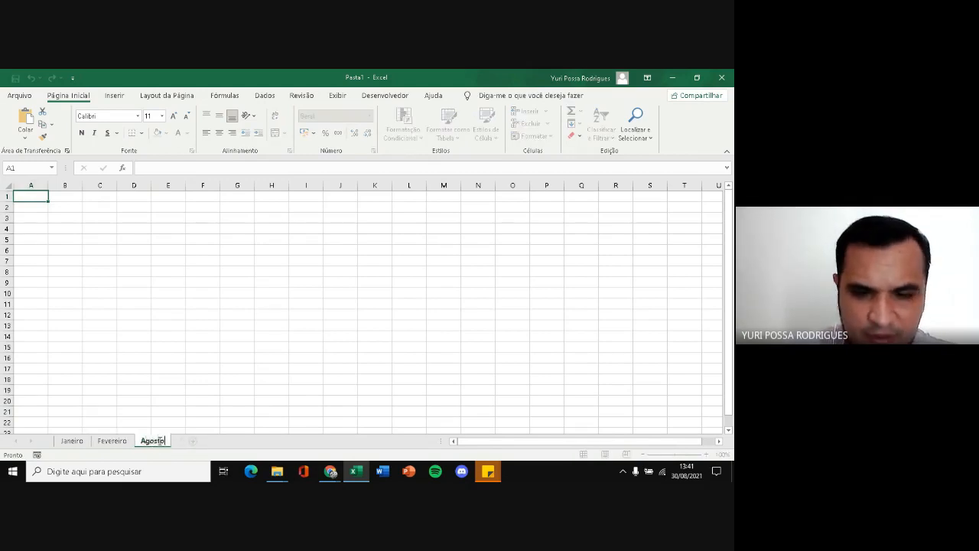
{"action": "key", "text": "Return"}
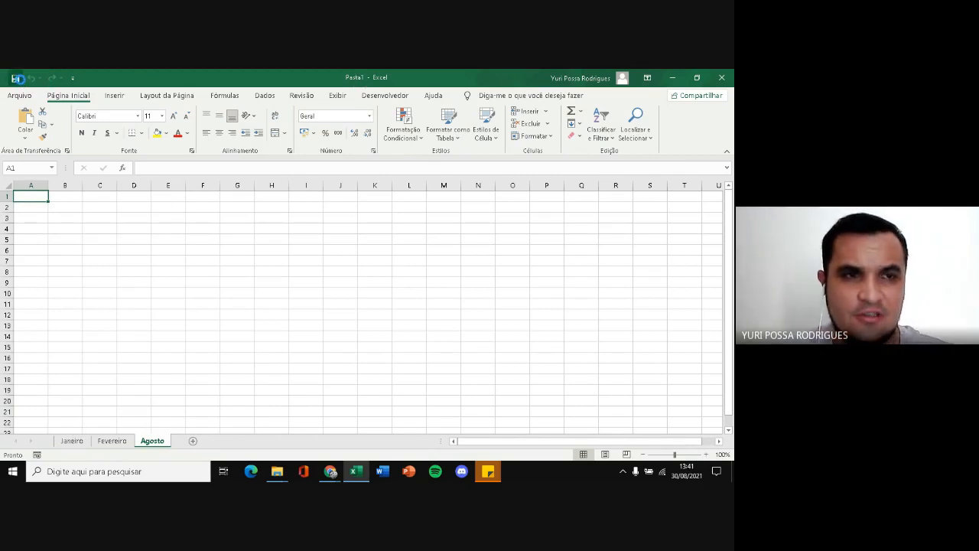
Save the workbook as "Aula 1 - Tarde" in the OneDrive Documentos folder
{"action": "left_click", "coordinate": [17, 78]}
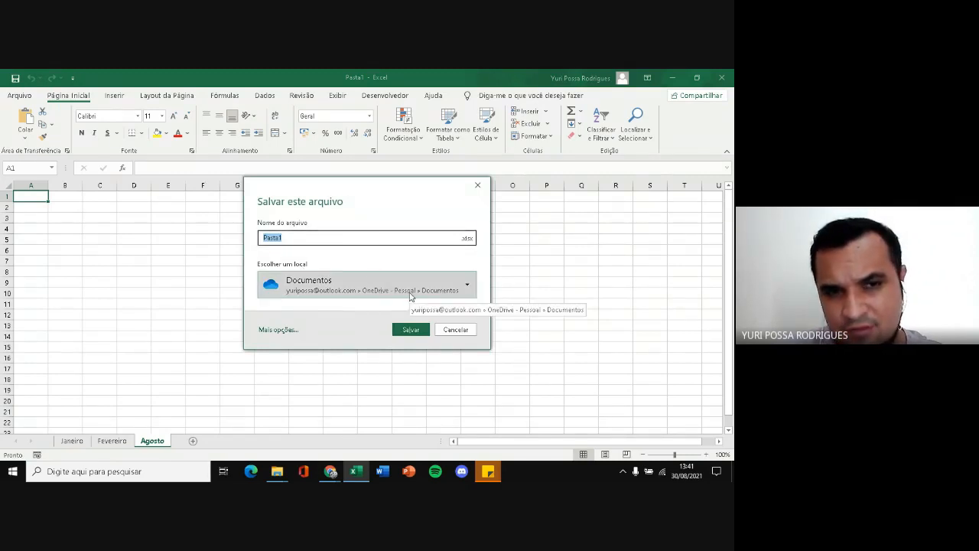
{"action": "left_click", "coordinate": [304, 238]}
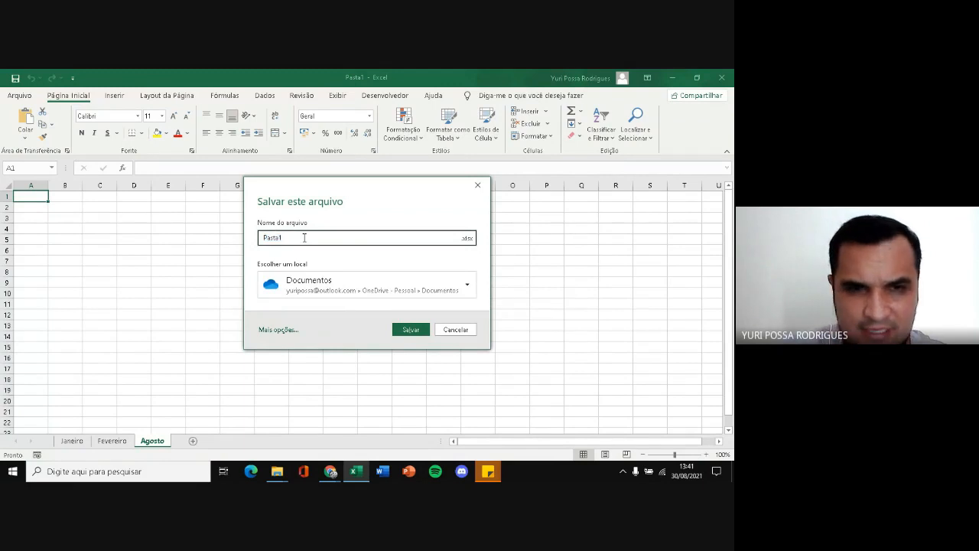
{"action": "key", "text": "BackSpace"}
{"action": "key", "text": "BackSpace"}
{"action": "key", "text": "BackSpace"}
{"action": "key", "text": "BackSpace"}
{"action": "type", "text": "Aula 1 - Tarde"}
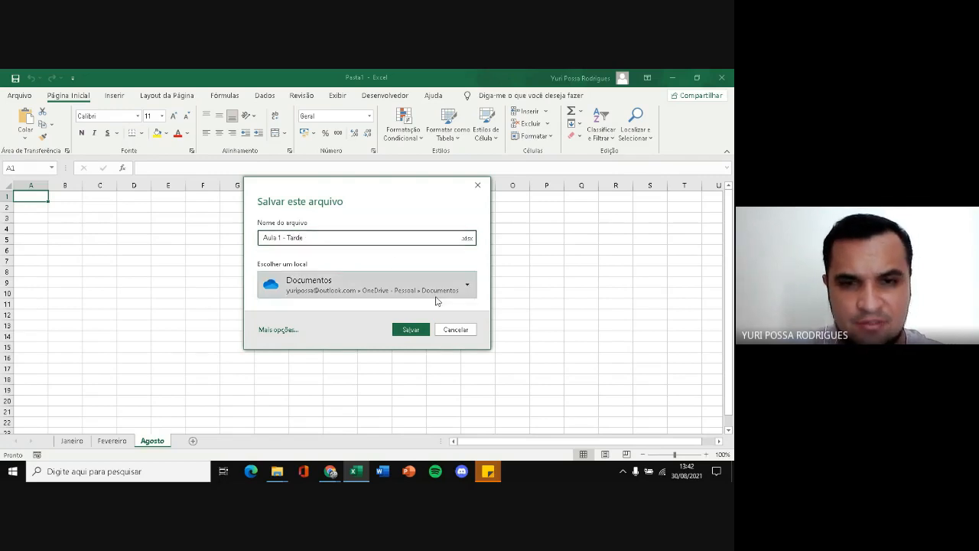
{"action": "left_click", "coordinate": [419, 332]}
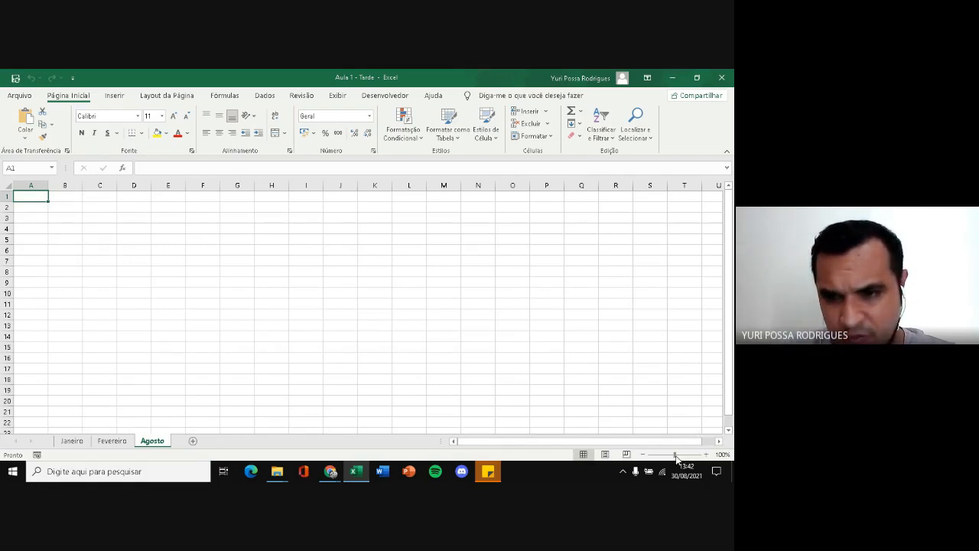
Set the sheet zoom to 172% and look over the commands for inserting objects and laying out the page
{"action": "left_click_drag", "start_coordinate": [676, 457], "coordinate": [680, 456]}
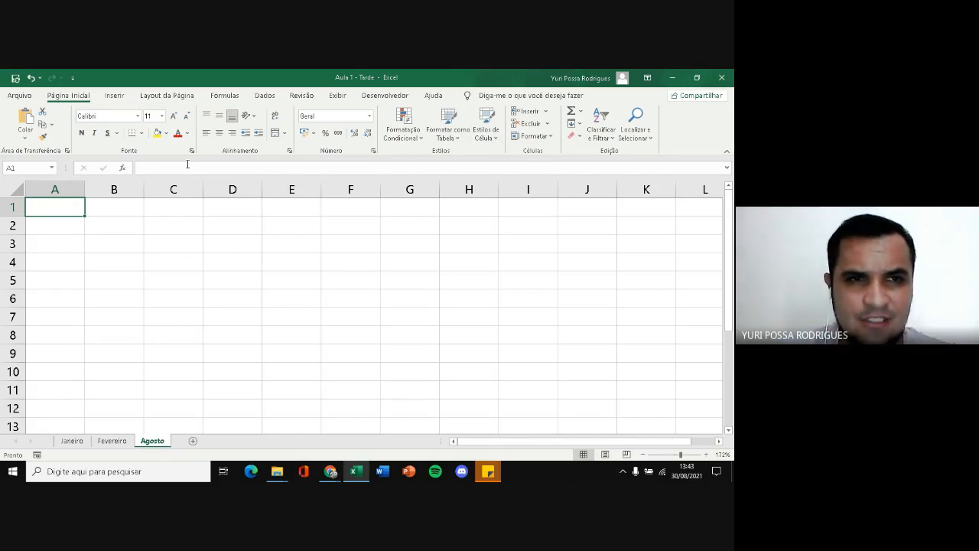
{"action": "left_click", "coordinate": [114, 96]}
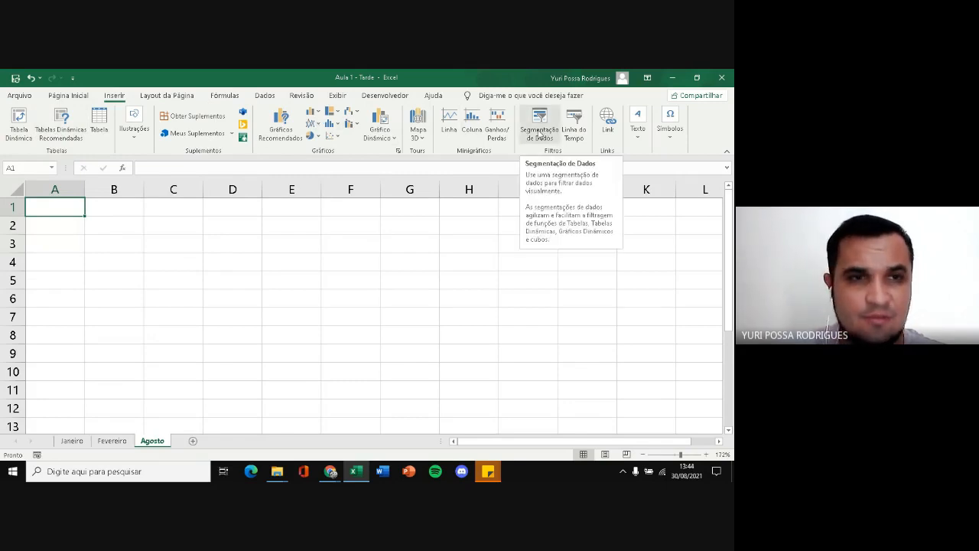
{"action": "left_click", "coordinate": [189, 97]}
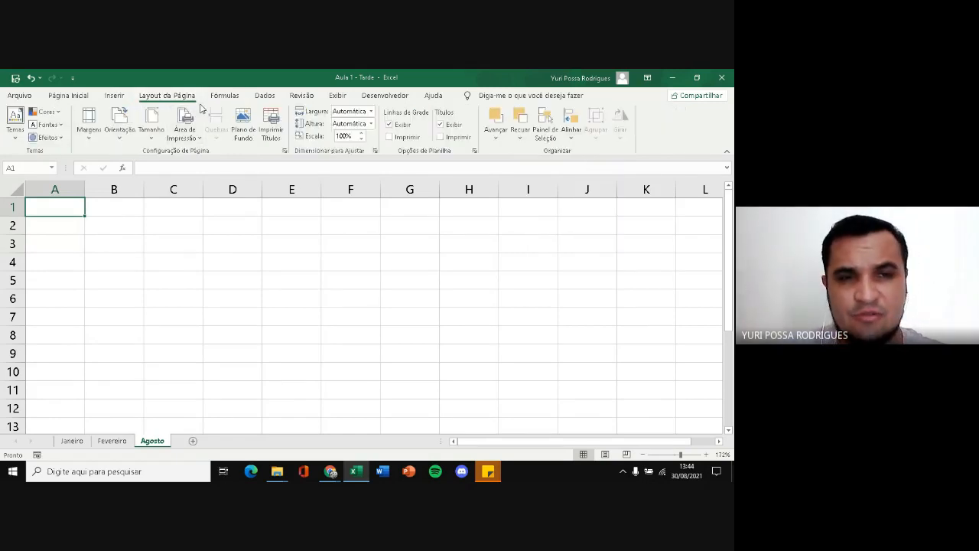
Browse the function library, examining the financial, logical, text, and lookup and reference functions
{"action": "left_click", "coordinate": [226, 97]}
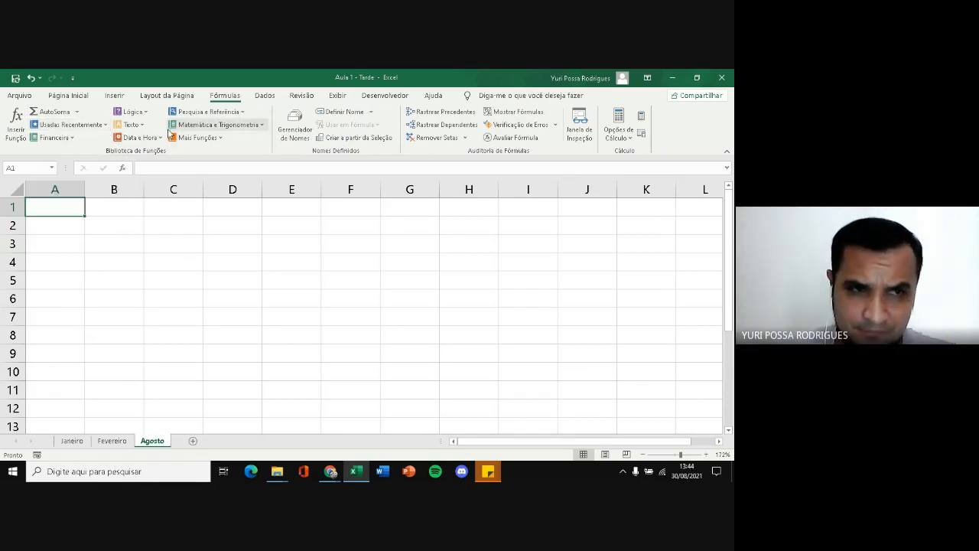
{"action": "left_click", "coordinate": [76, 140]}
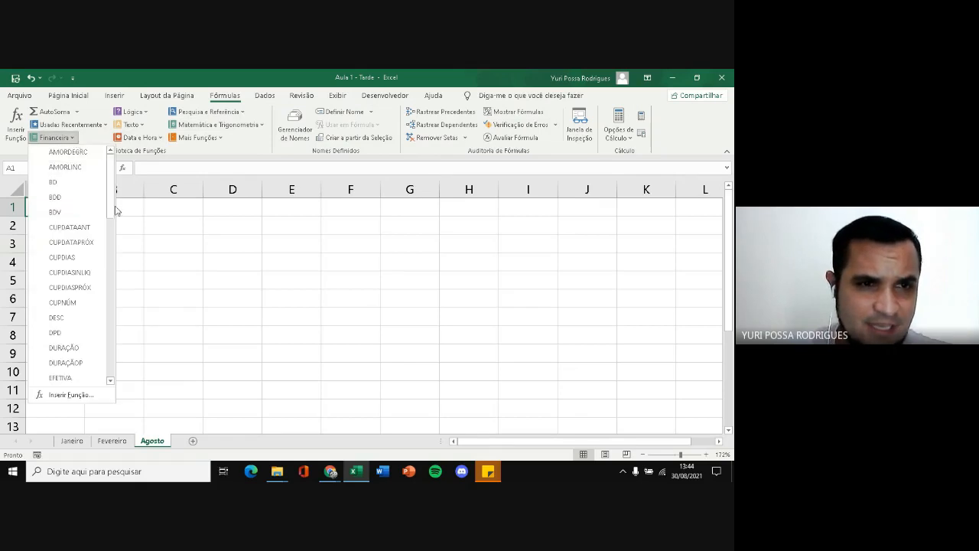
{"action": "left_click_drag", "start_coordinate": [114, 208], "coordinate": [113, 283]}
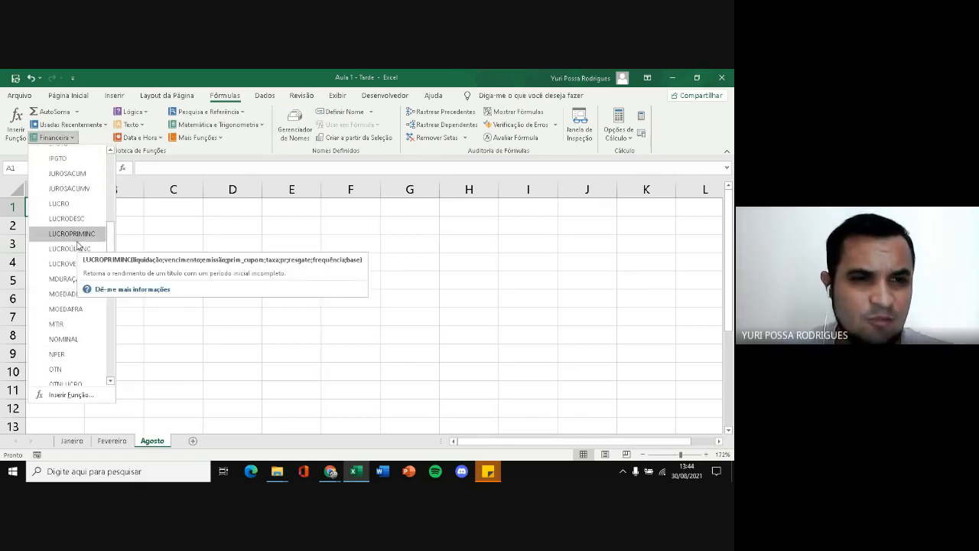
{"action": "left_click_drag", "start_coordinate": [110, 237], "coordinate": [115, 197]}
{"action": "mouse_move", "coordinate": [68, 241]}
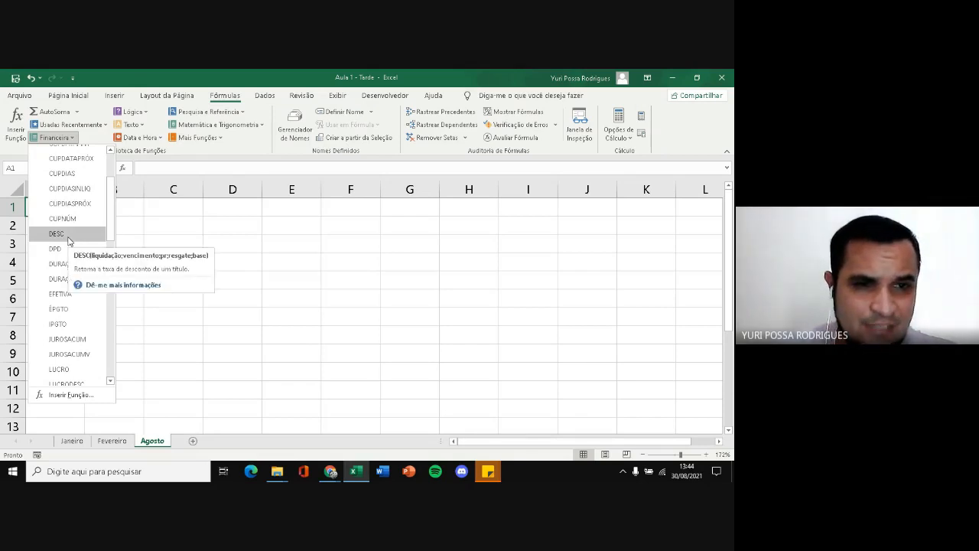
{"action": "left_click_drag", "start_coordinate": [111, 230], "coordinate": [115, 190]}
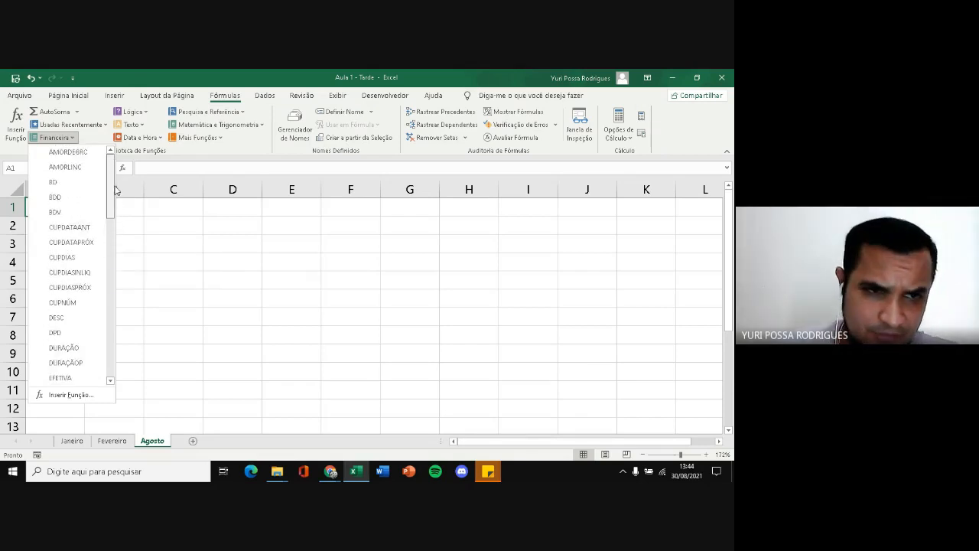
{"action": "left_click", "coordinate": [148, 113]}
{"action": "left_click", "coordinate": [147, 113]}
{"action": "left_click", "coordinate": [145, 126]}
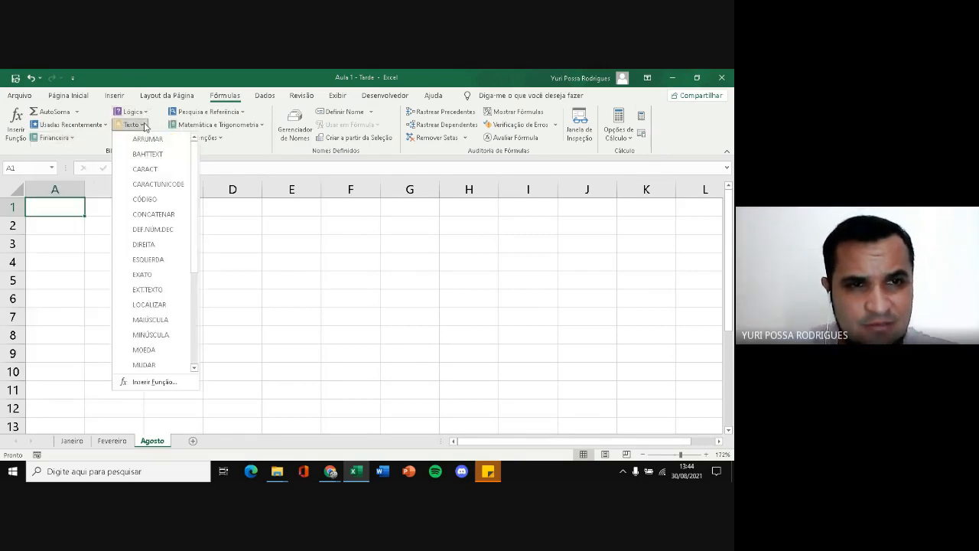
{"action": "left_click", "coordinate": [146, 127]}
{"action": "left_click", "coordinate": [243, 113]}
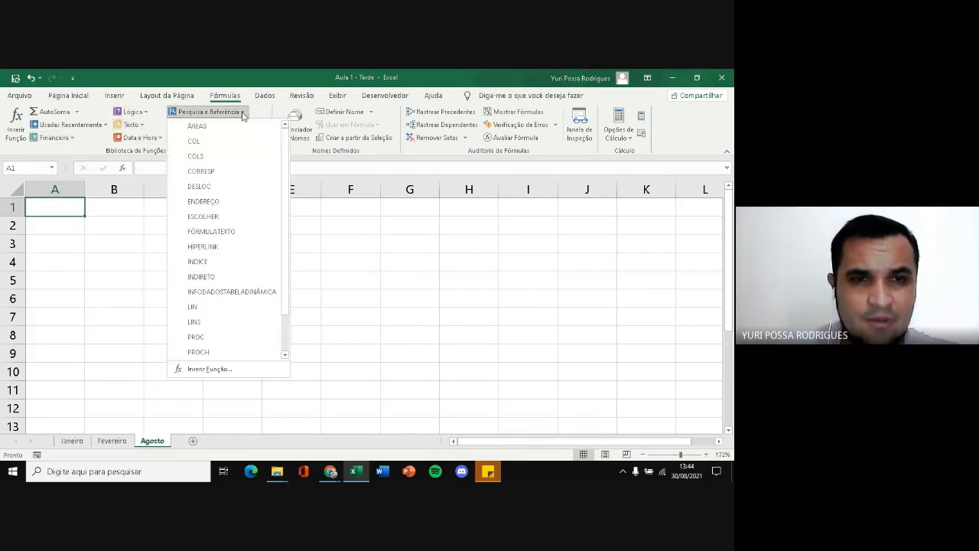
{"action": "left_click", "coordinate": [243, 113]}
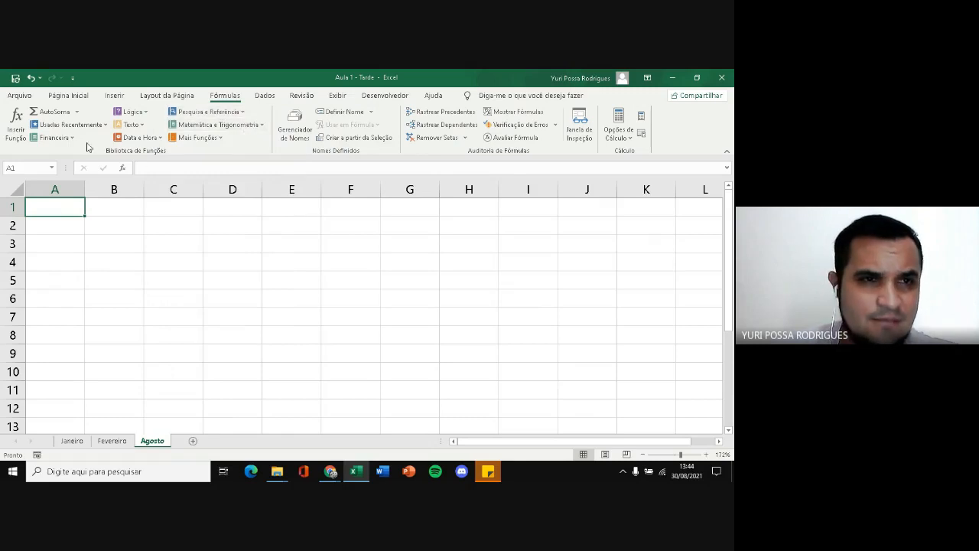
Look over the data, review and developer commands, including the form and ActiveX controls available for insertion
{"action": "left_click", "coordinate": [267, 97]}
{"action": "left_click", "coordinate": [301, 97]}
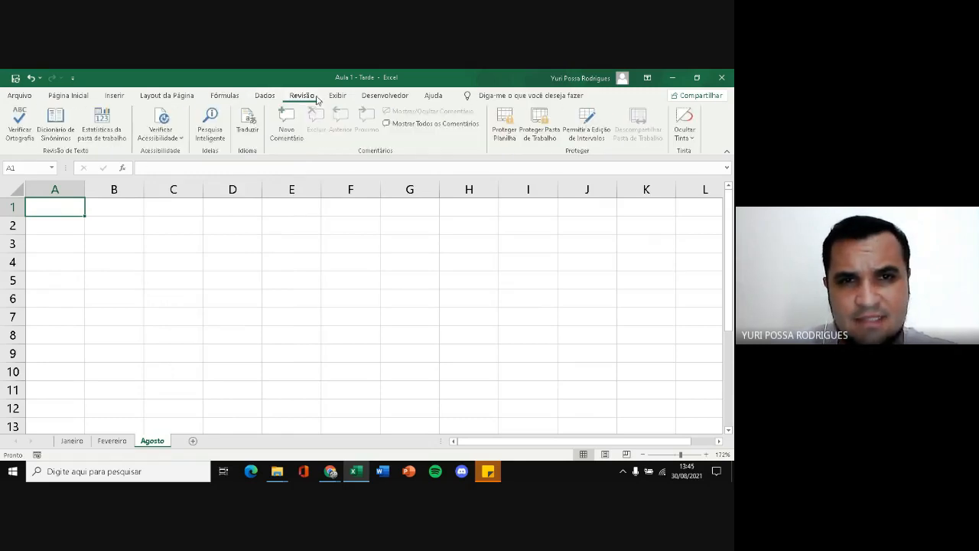
{"action": "left_click", "coordinate": [386, 97]}
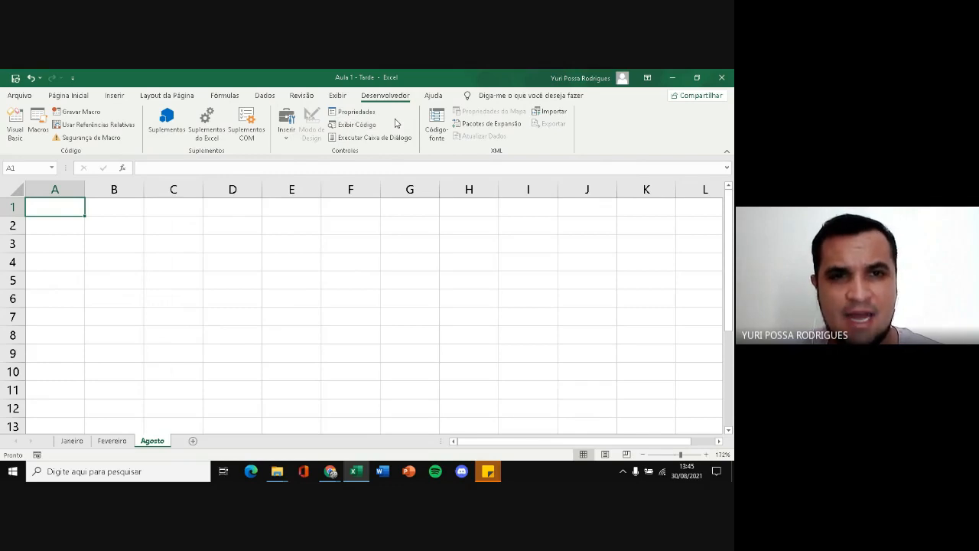
{"action": "left_click", "coordinate": [285, 136]}
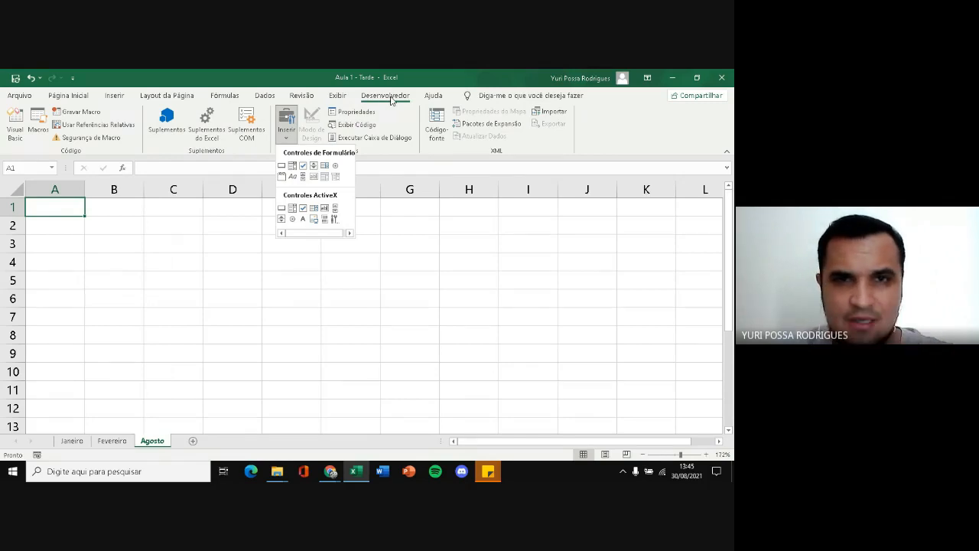
Customize the ribbon to hide the Desenvolvedor group of commands
{"action": "right_click", "coordinate": [245, 124]}
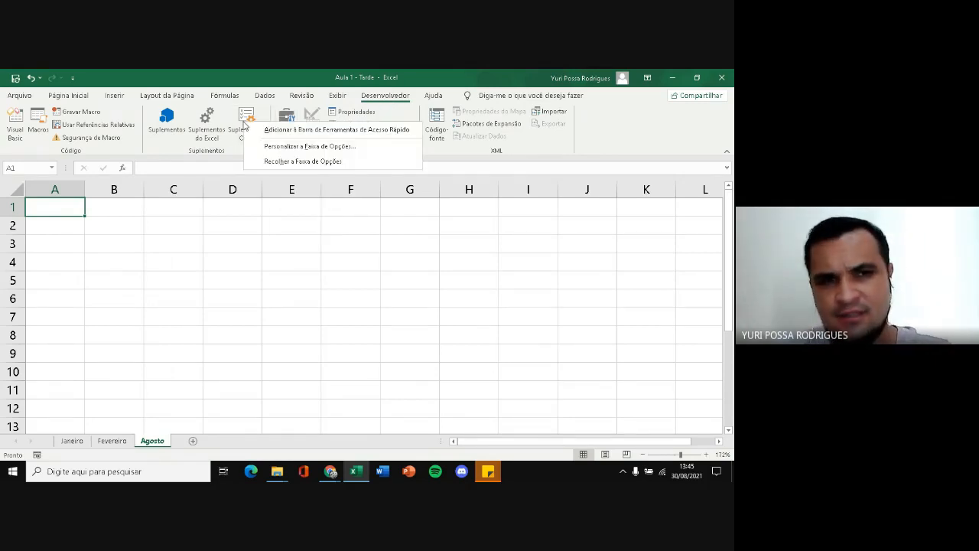
{"action": "left_click", "coordinate": [318, 150]}
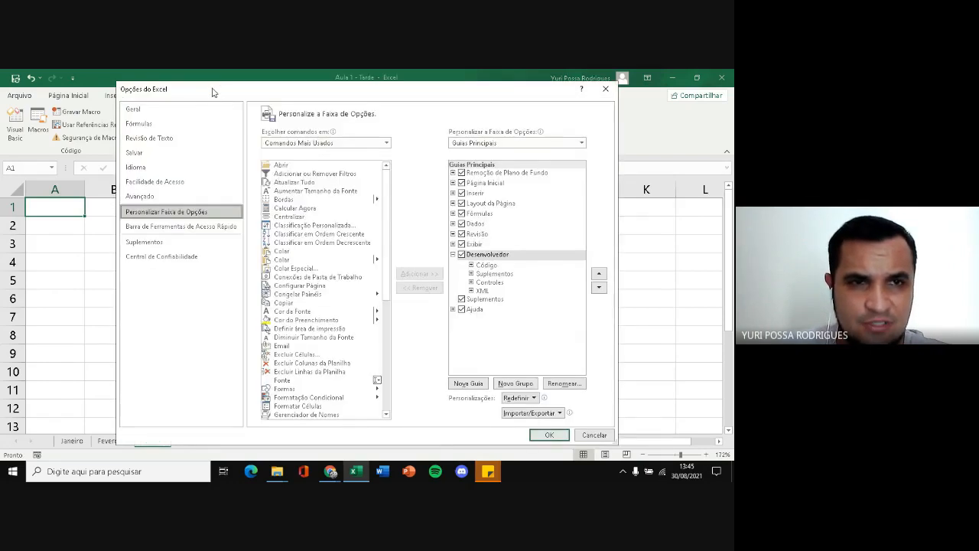
{"action": "left_click_drag", "start_coordinate": [213, 92], "coordinate": [209, 91]}
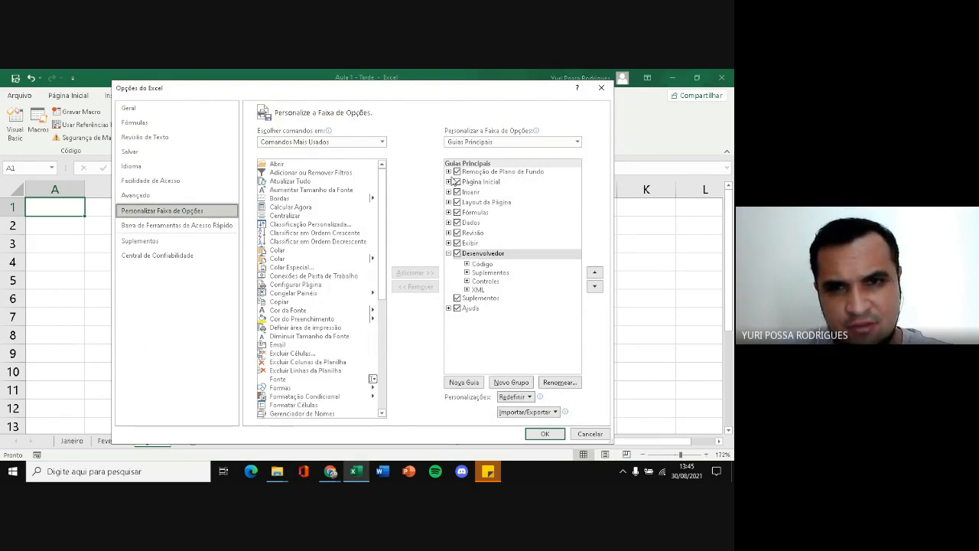
{"action": "left_click", "coordinate": [459, 254]}
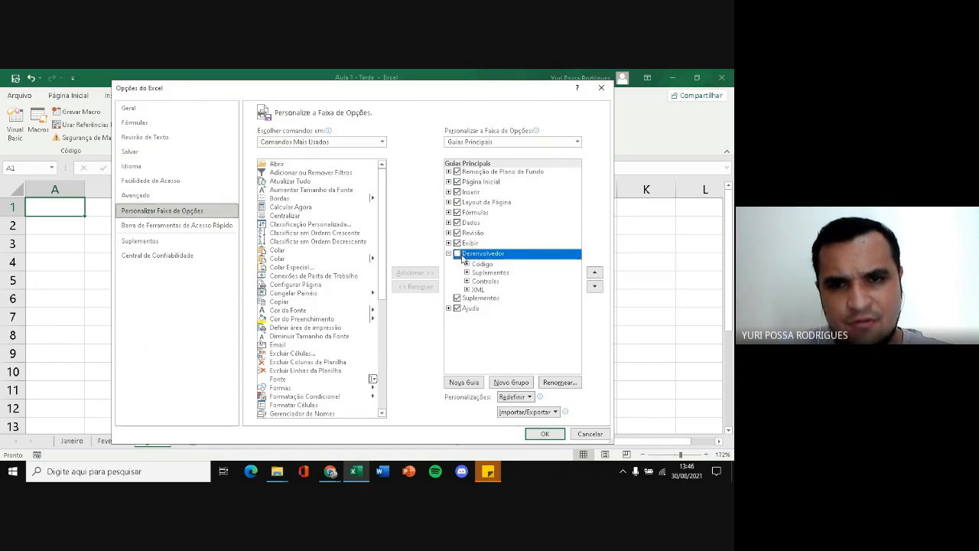
{"action": "left_click", "coordinate": [458, 254]}
{"action": "left_click", "coordinate": [544, 434]}
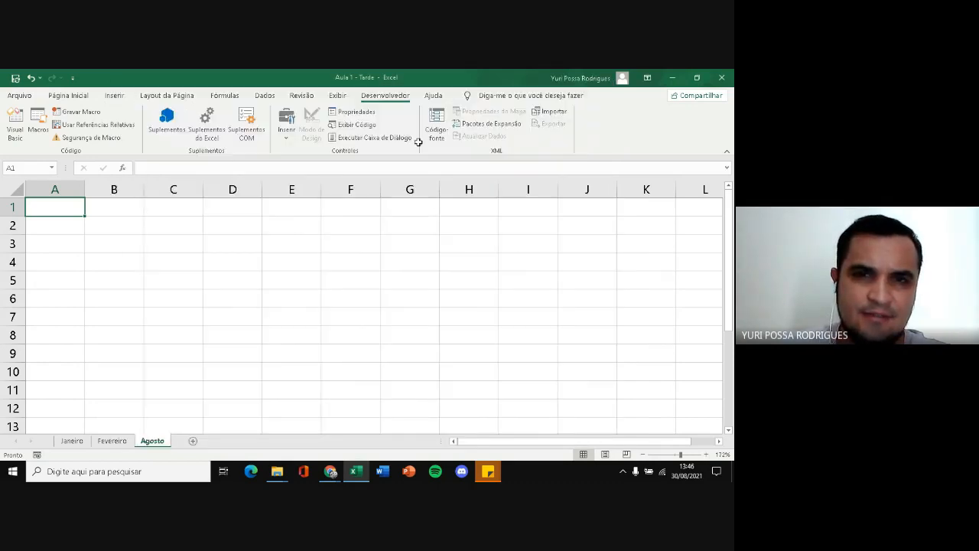
Customize the ribbon to show Desenvolvedor again and display its commands
{"action": "right_click", "coordinate": [249, 127]}
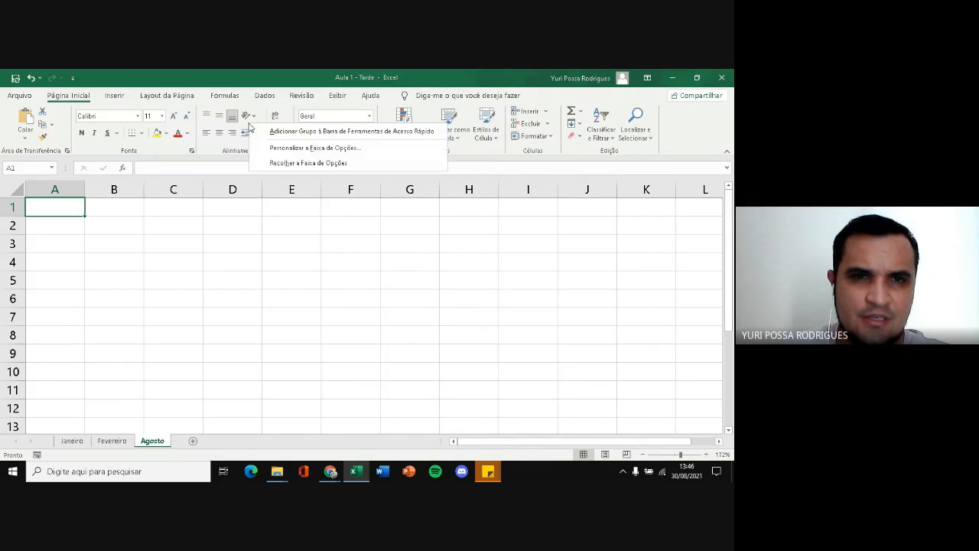
{"action": "left_click", "coordinate": [275, 147]}
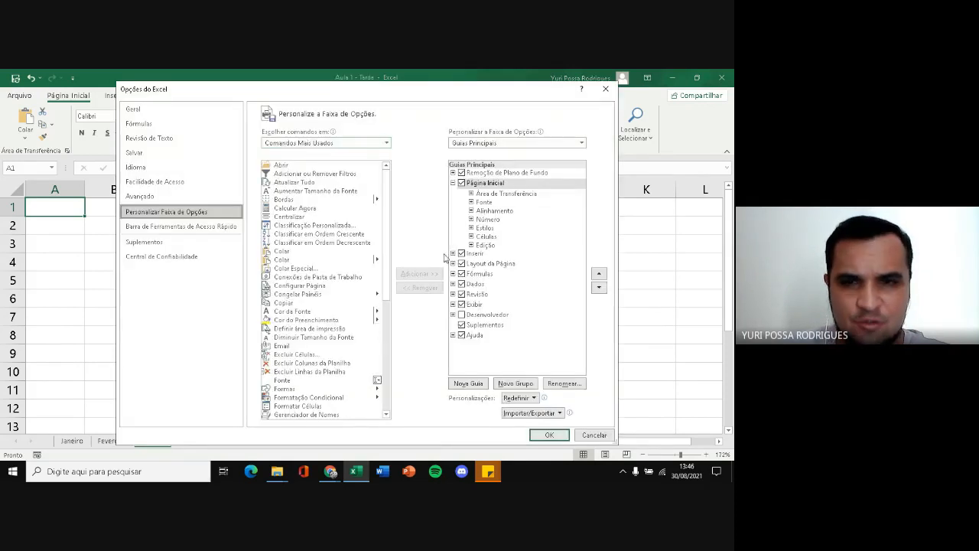
{"action": "left_click", "coordinate": [468, 316]}
{"action": "left_click", "coordinate": [545, 434]}
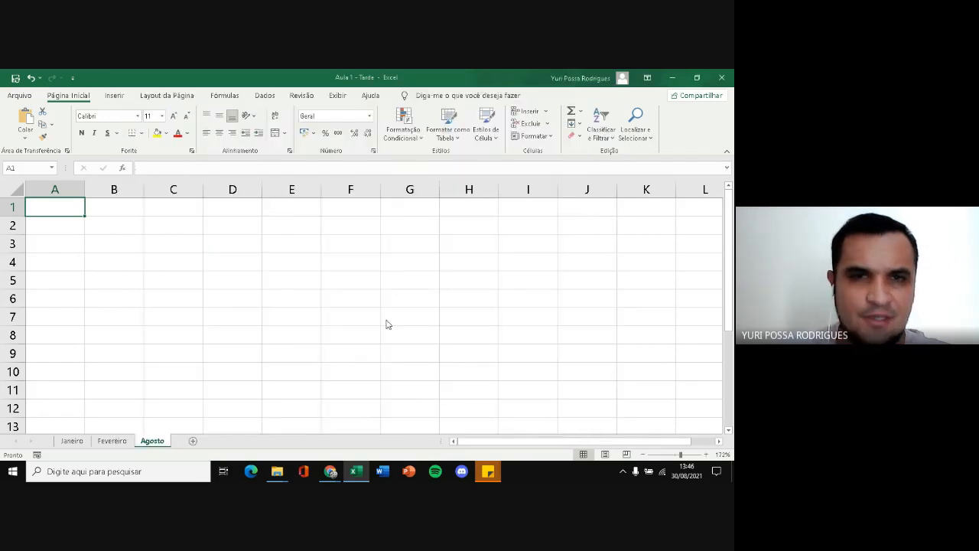
{"action": "left_click", "coordinate": [386, 96]}
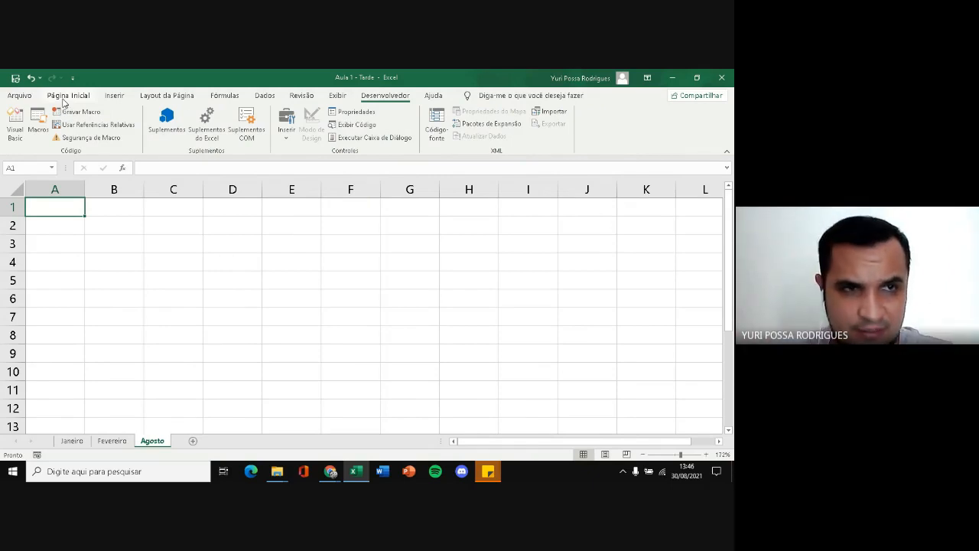
Return to the Página Inicial commands and select cells C3, E3, E5, C4, G4 and H6 one at a time
{"action": "left_click", "coordinate": [66, 98]}
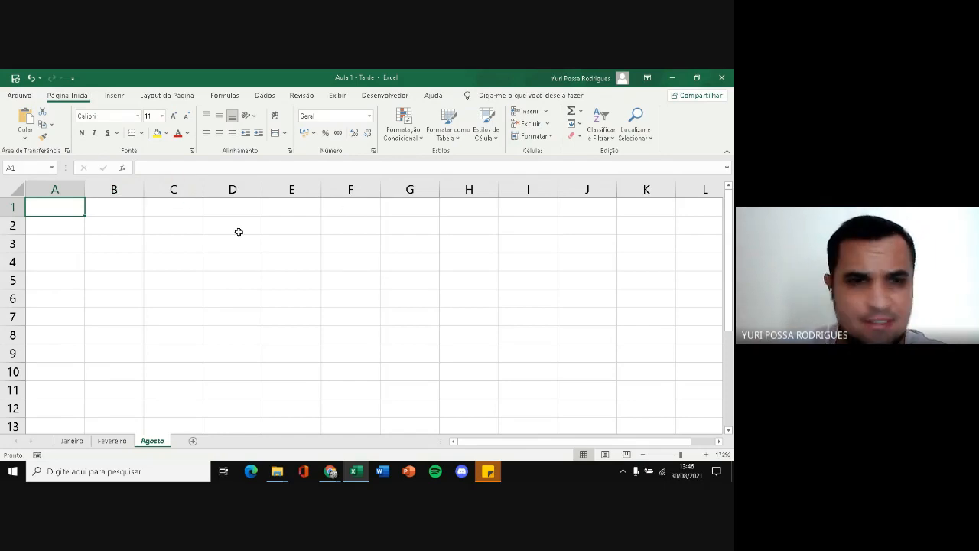
{"action": "left_click", "coordinate": [160, 248]}
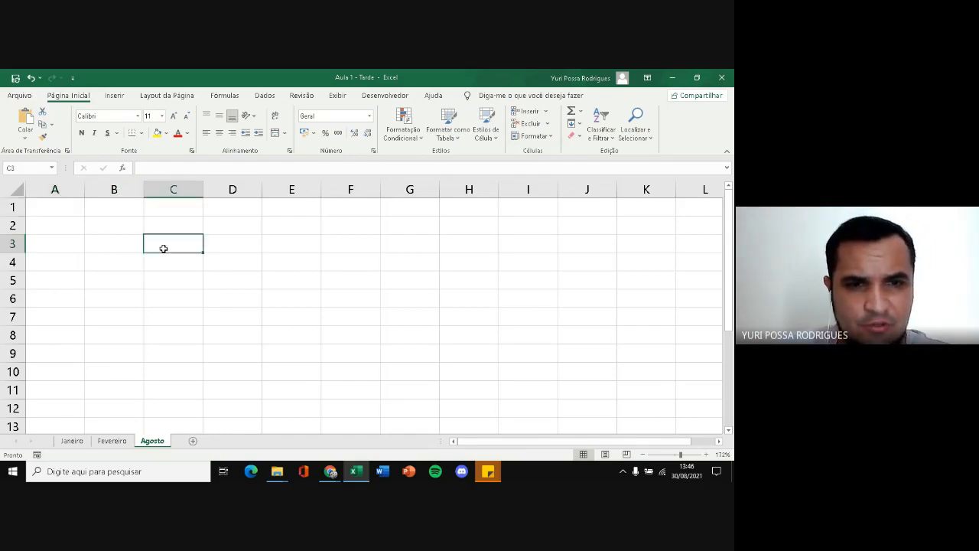
{"action": "left_click", "coordinate": [272, 248]}
{"action": "left_click", "coordinate": [277, 283]}
{"action": "left_click", "coordinate": [186, 267]}
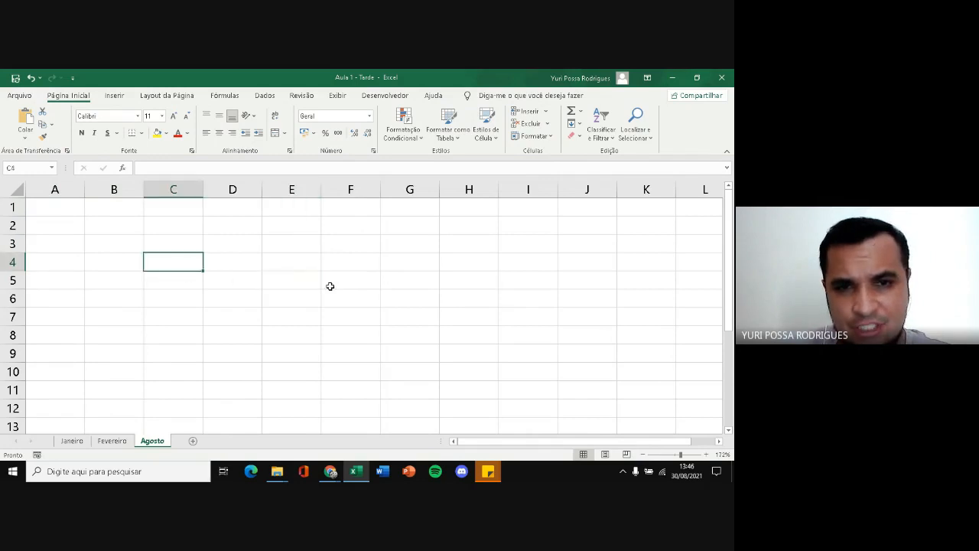
{"action": "left_click", "coordinate": [399, 265]}
{"action": "left_click", "coordinate": [485, 297]}
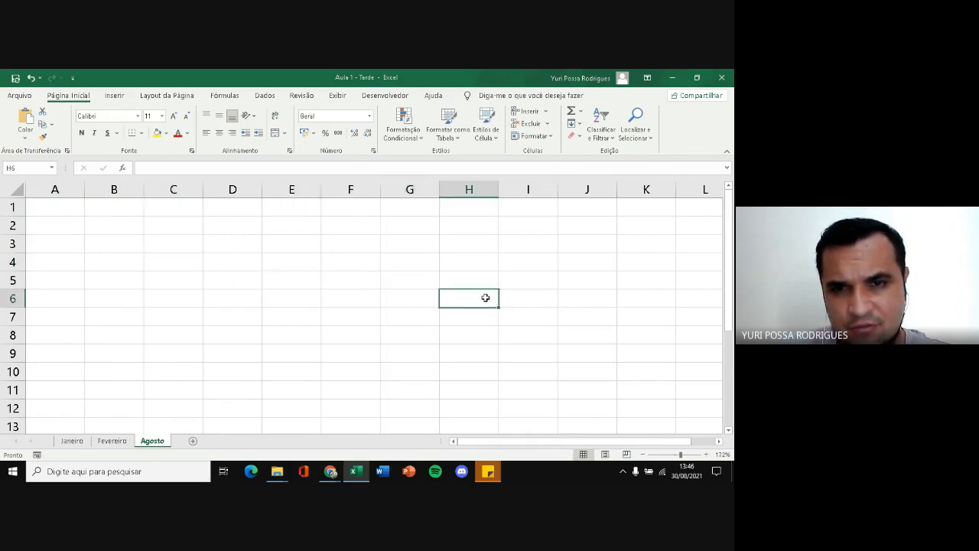
Select single cells and several rectangular ranges across the Agosto sheet, including G4:I9, C2:F8 and A2:F6
{"action": "left_click", "coordinate": [389, 298]}
{"action": "left_click", "coordinate": [324, 283]}
{"action": "left_click_drag", "start_coordinate": [315, 283], "coordinate": [246, 266]}
{"action": "left_click", "coordinate": [147, 240]}
{"action": "left_click_drag", "start_coordinate": [97, 213], "coordinate": [379, 341]}
{"action": "left_click_drag", "start_coordinate": [541, 267], "coordinate": [398, 345]}
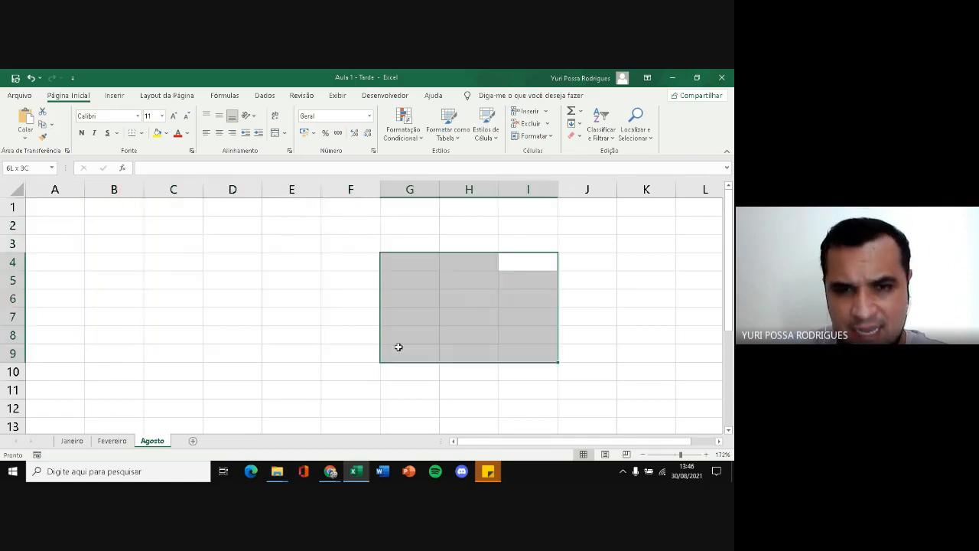
{"action": "left_click_drag", "start_coordinate": [173, 225], "coordinate": [374, 336]}
{"action": "left_click_drag", "start_coordinate": [469, 299], "coordinate": [583, 350]}
{"action": "left_click_drag", "start_coordinate": [54, 224], "coordinate": [332, 309]}
Select individual cells including D6 and D4, the whole column D, and cell D4 again to examine cell addressing
{"action": "left_click", "coordinate": [336, 314]}
{"action": "left_click", "coordinate": [218, 261]}
{"action": "left_click", "coordinate": [243, 294]}
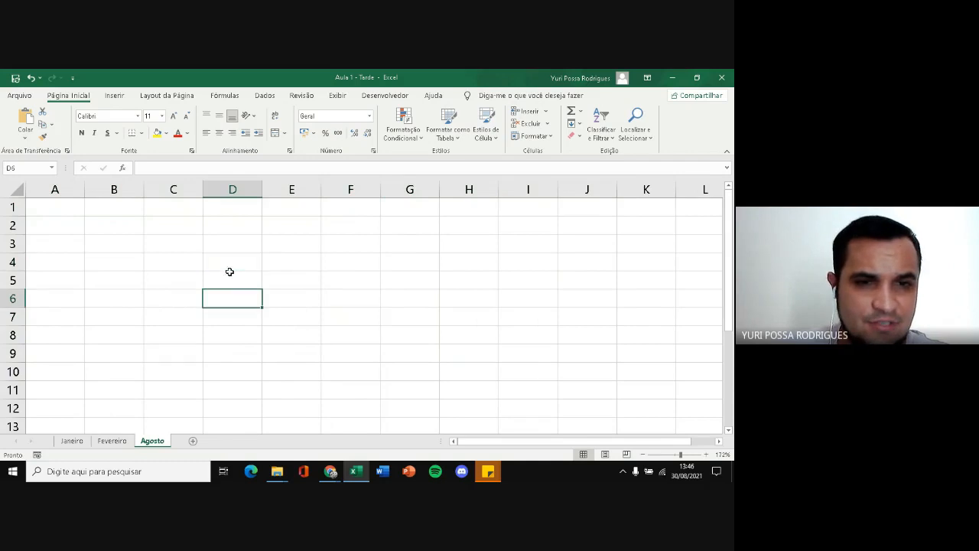
{"action": "left_click", "coordinate": [224, 260]}
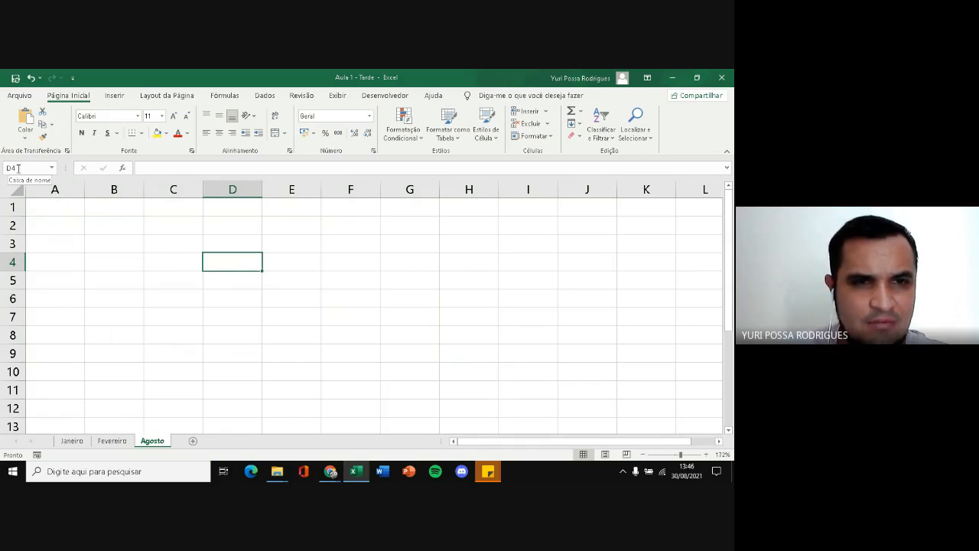
{"action": "left_click", "coordinate": [233, 191]}
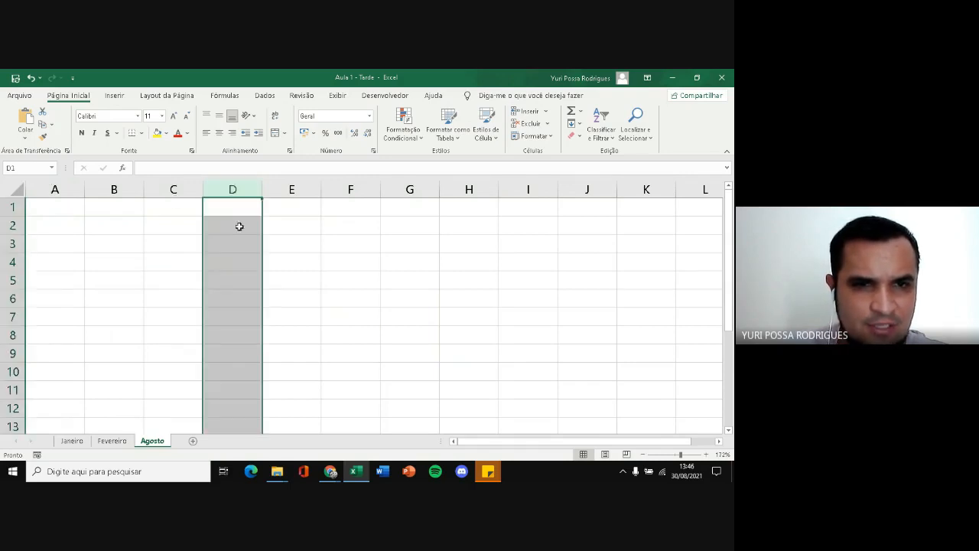
{"action": "left_click", "coordinate": [239, 270]}
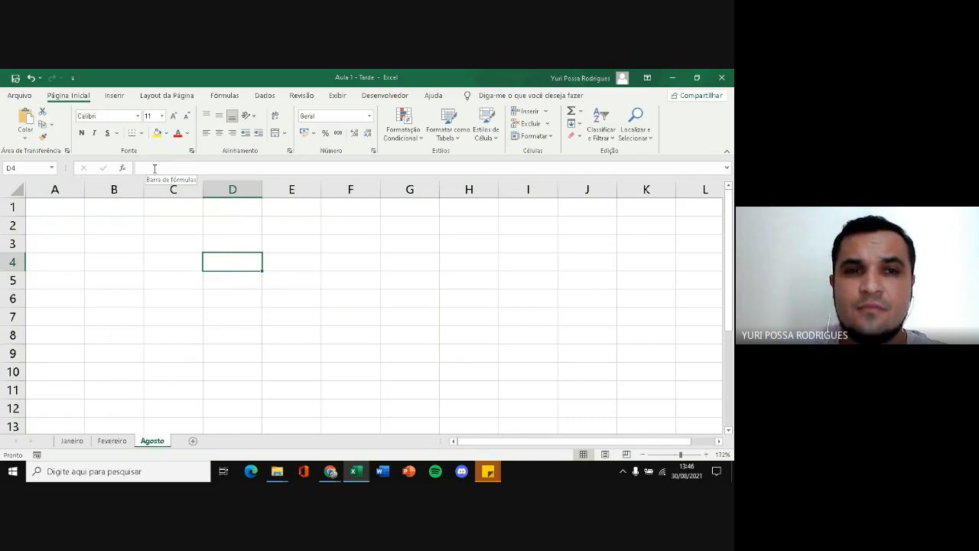
Enter the title BOLETIM ESCOLAR in cell A1
{"action": "left_click", "coordinate": [72, 209]}
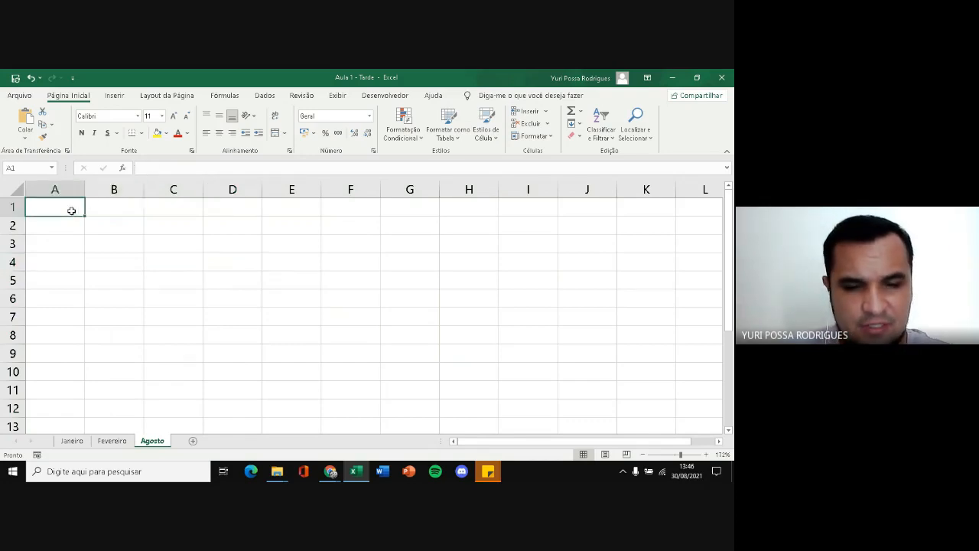
{"action": "type", "text": "b"}
{"action": "key", "text": "BackSpace"}
{"action": "type", "text": "BOLE"}
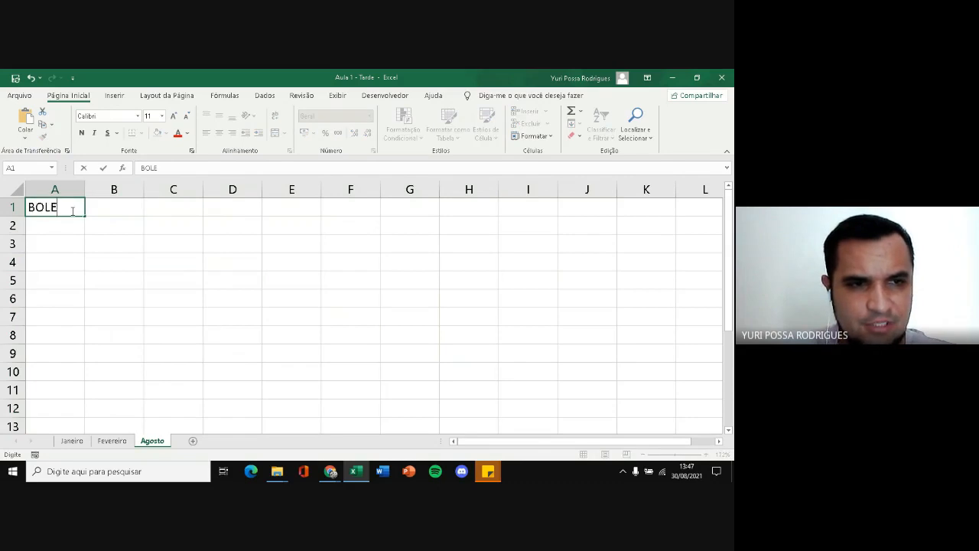
{"action": "type", "text": "TIM ESCOLHAR"}
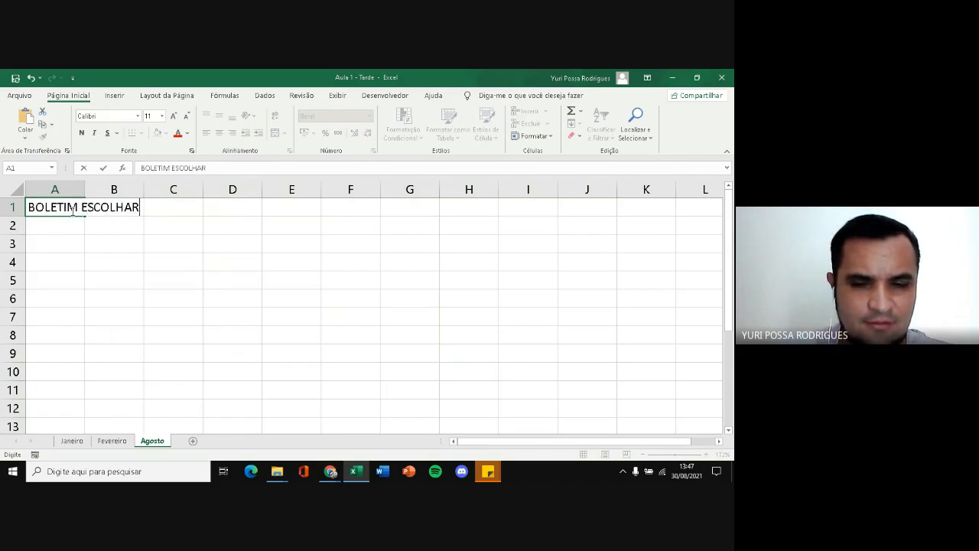
{"action": "key", "text": "BackSpace"}
{"action": "key", "text": "BackSpace"}
{"action": "type", "text": "AR"}
{"action": "key", "text": "Return"}
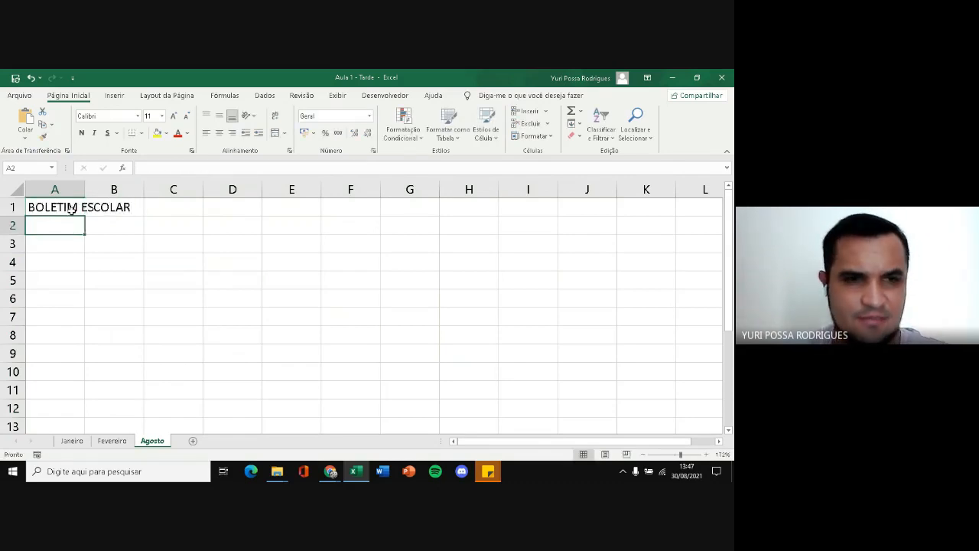
Enter the column headers DATA, HORA, NOME and NOTA in cells A3 to D3
{"action": "key", "text": "Return"}
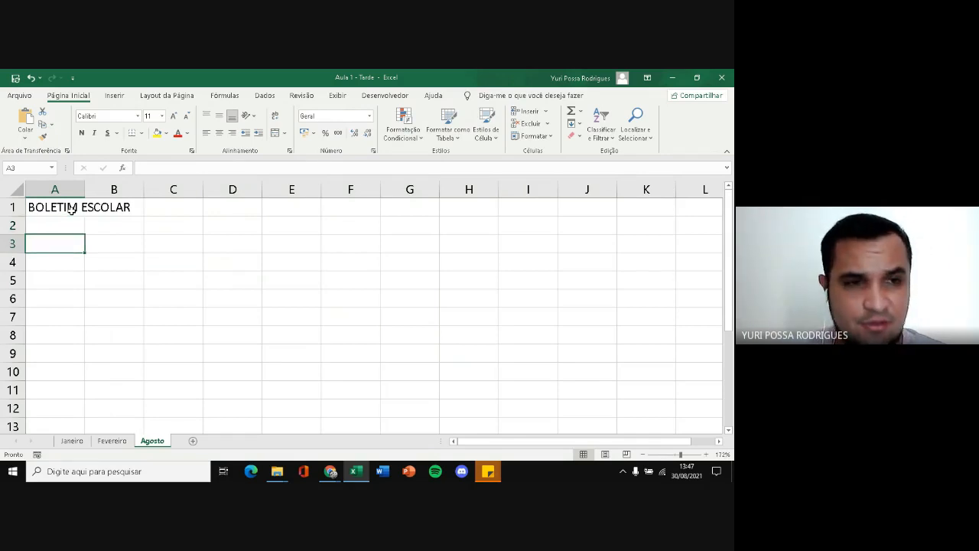
{"action": "type", "text": "DATA"}
{"action": "key", "text": "Tab"}
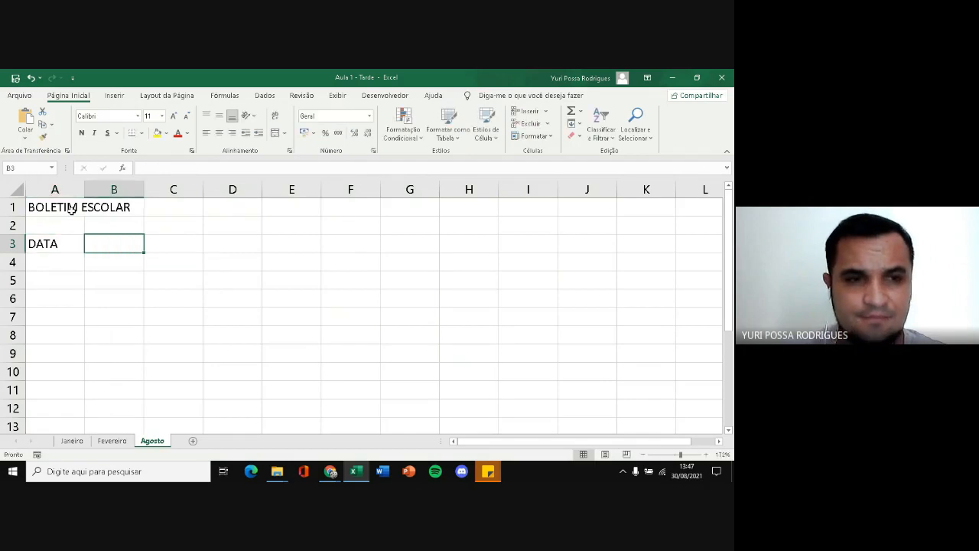
{"action": "type", "text": "HORA"}
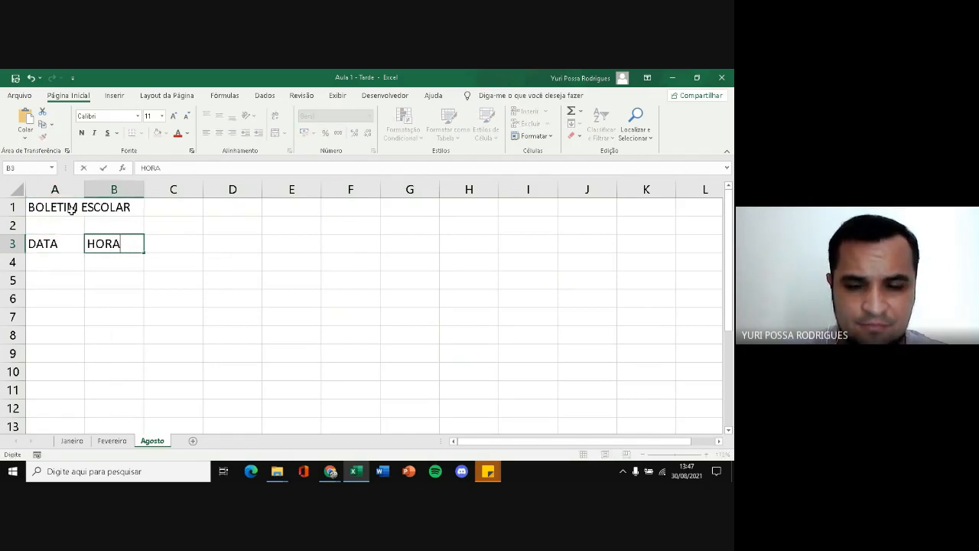
{"action": "key", "text": "Tab"}
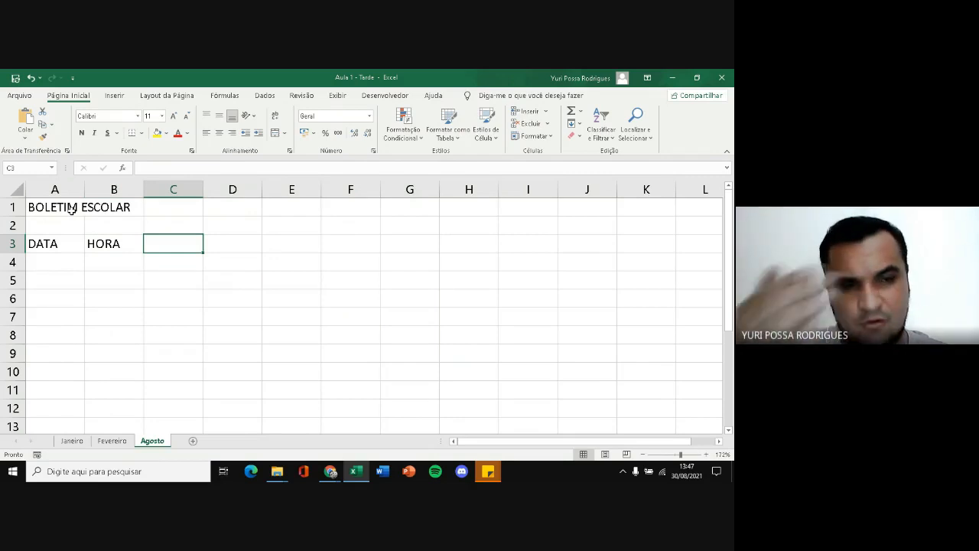
{"action": "double_click", "coordinate": [191, 244]}
{"action": "type", "text": "NOME"}
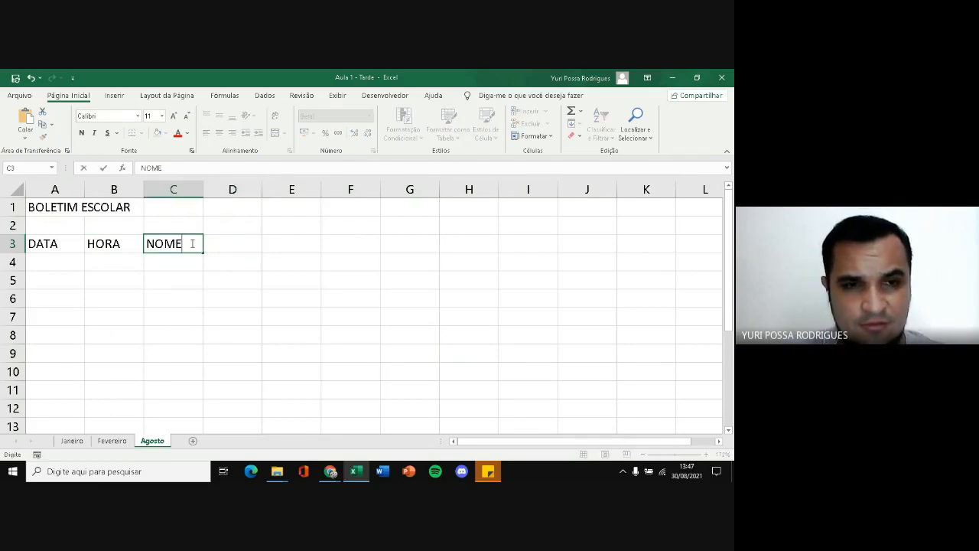
{"action": "key", "text": "Tab"}
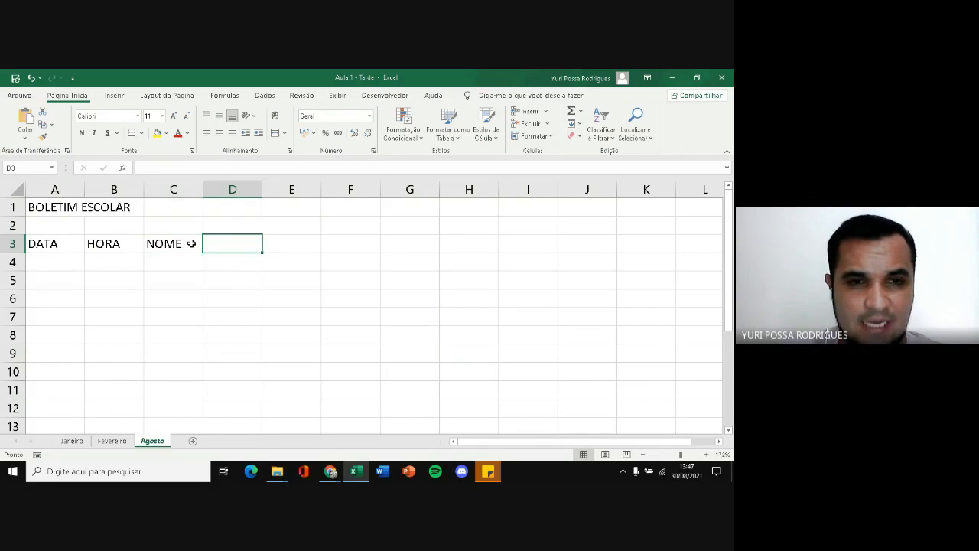
{"action": "type", "text": "NOTA"}
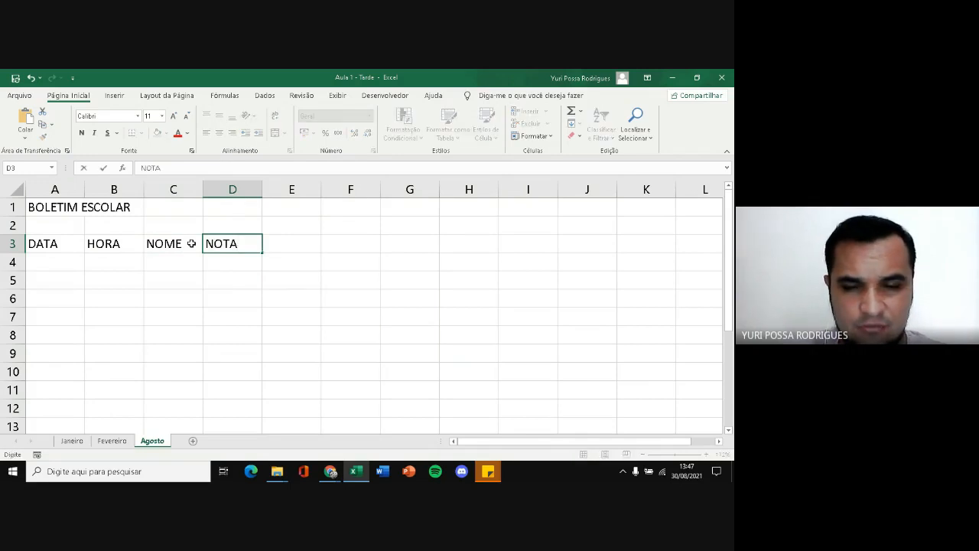
{"action": "key", "text": "Tab"}
{"action": "type", "text": "SIT"}
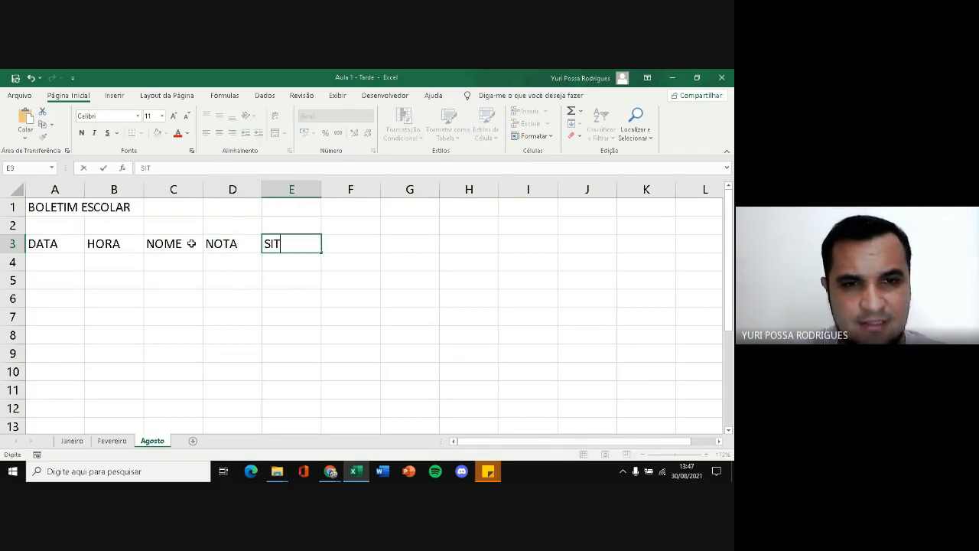
{"action": "key", "text": "BackSpace"}
{"action": "key", "text": "BackSpace"}
{"action": "key", "text": "BackSpace"}
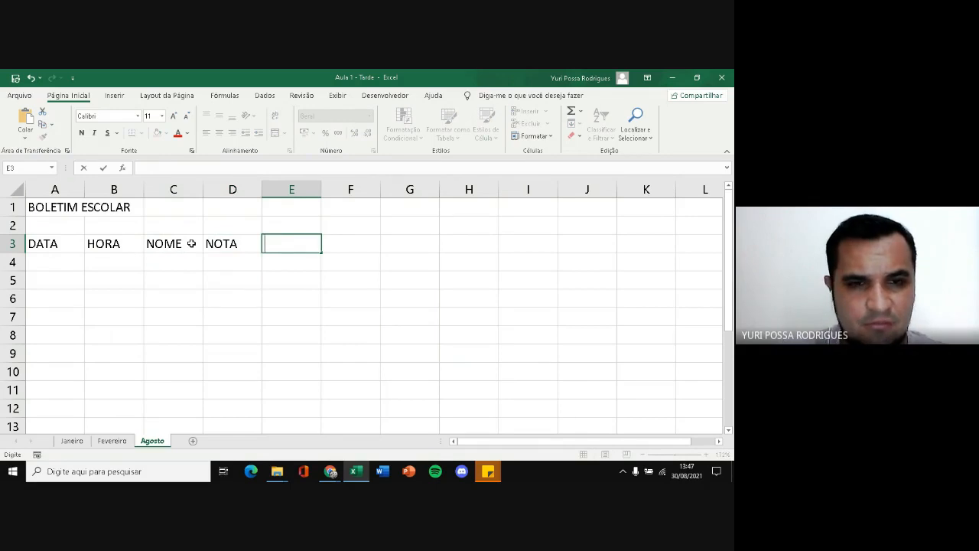
Change the NOTA header in D3 to NOTA 1 and enter the header NOTA 2 in E3
{"action": "key", "text": "Left"}
{"action": "key", "text": "F2"}
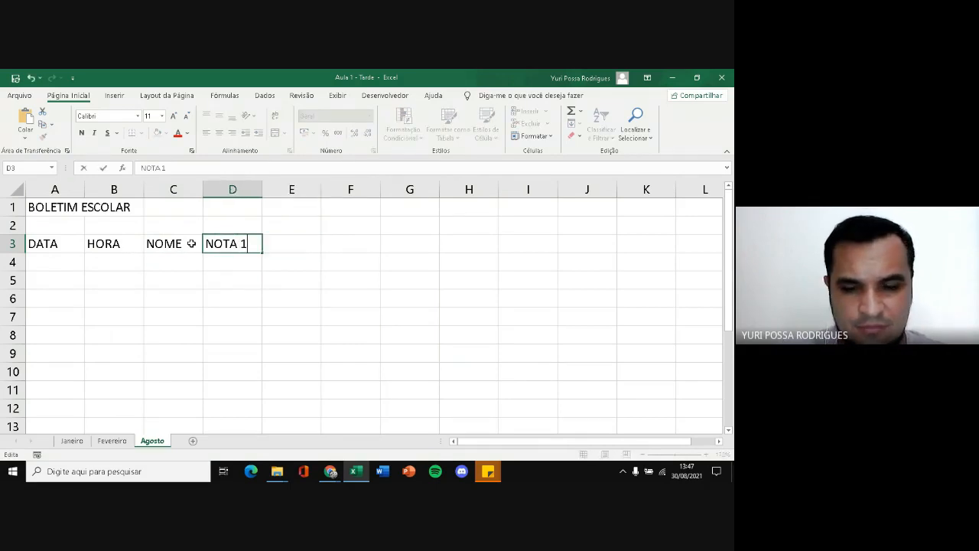
{"action": "type", "text": "1"}
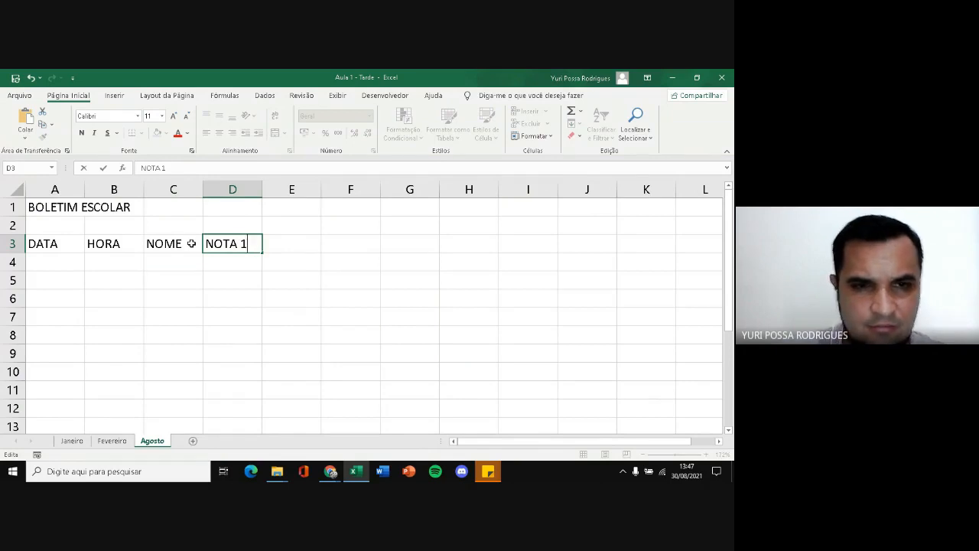
{"action": "left_click", "coordinate": [297, 243]}
{"action": "type", "text": "NOTA"}
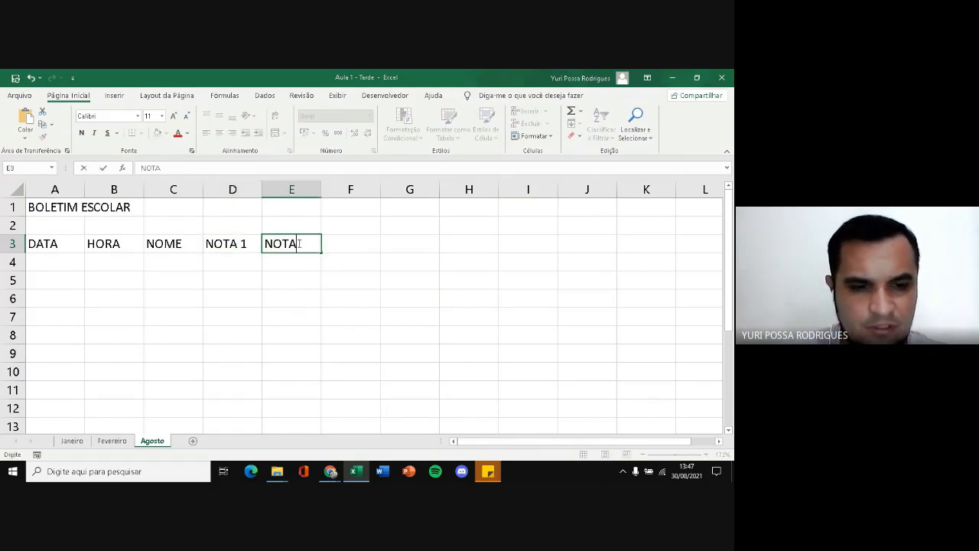
{"action": "type", "text": " 2"}
{"action": "key", "text": "Tab"}
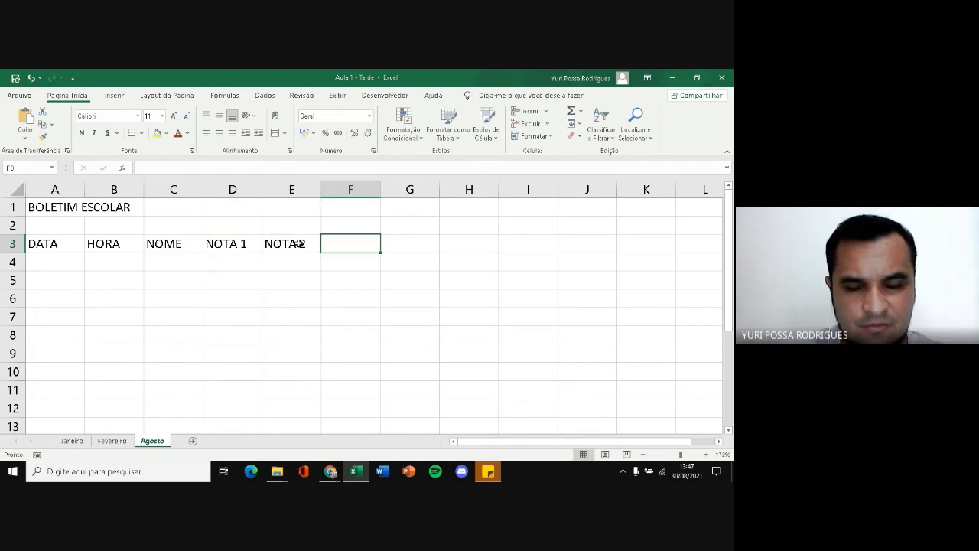
Enter the headers TOTAL in F3 and SITUAÇÃO in G3
{"action": "type", "text": "TOTAL"}
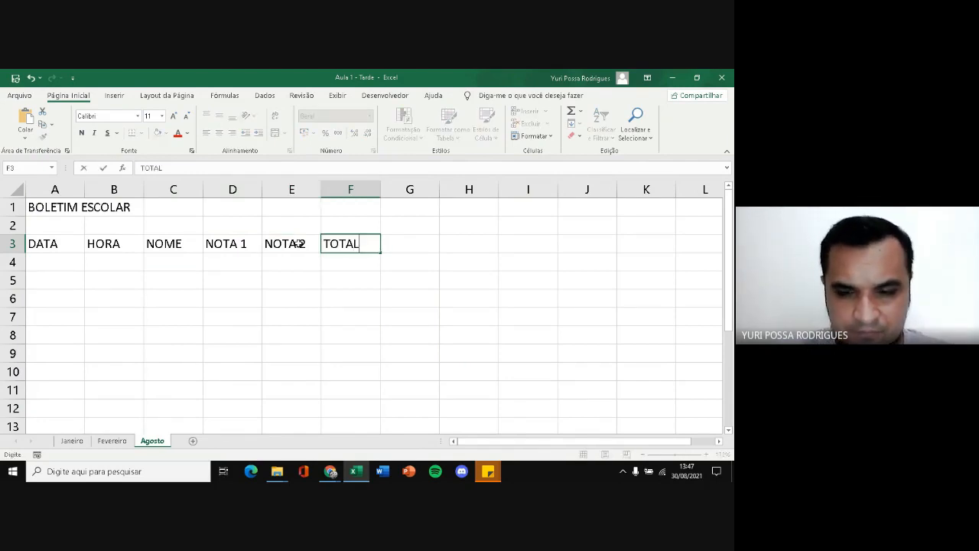
{"action": "key", "text": "Tab"}
{"action": "type", "text": "SITU"}
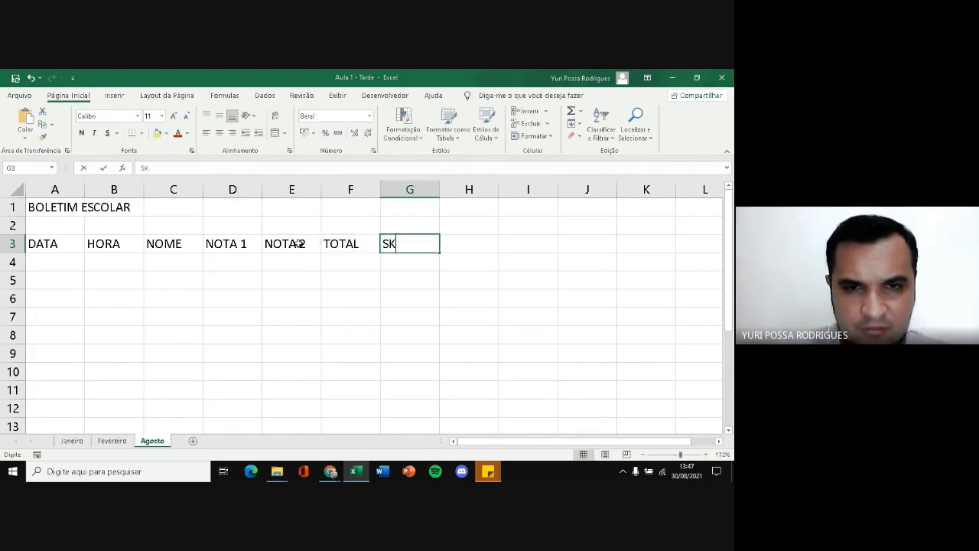
{"action": "key", "text": "BackSpace"}
{"action": "key", "text": "BackSpace"}
{"action": "key", "text": "BackSpace"}
{"action": "type", "text": "I"}
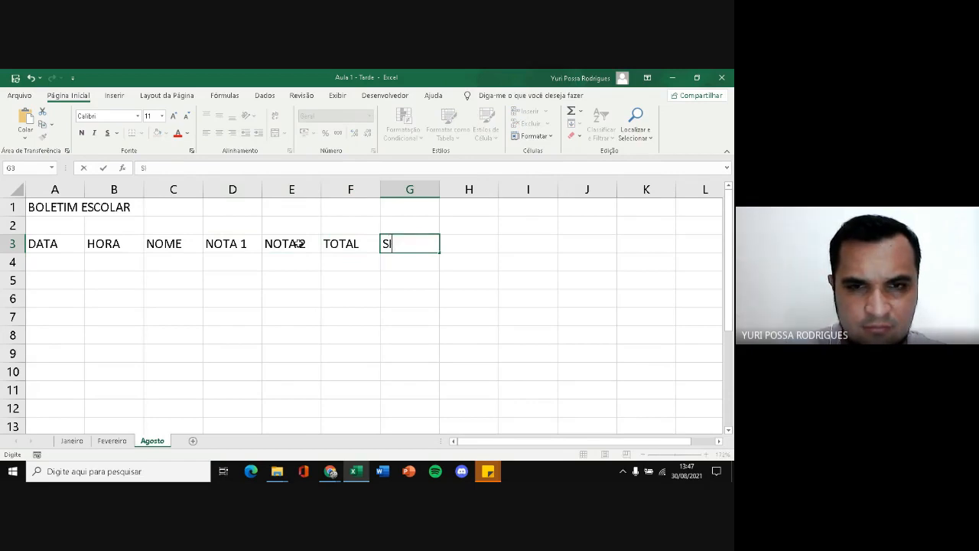
{"action": "type", "text": "TUAÇÃO"}
{"action": "key", "text": "Return"}
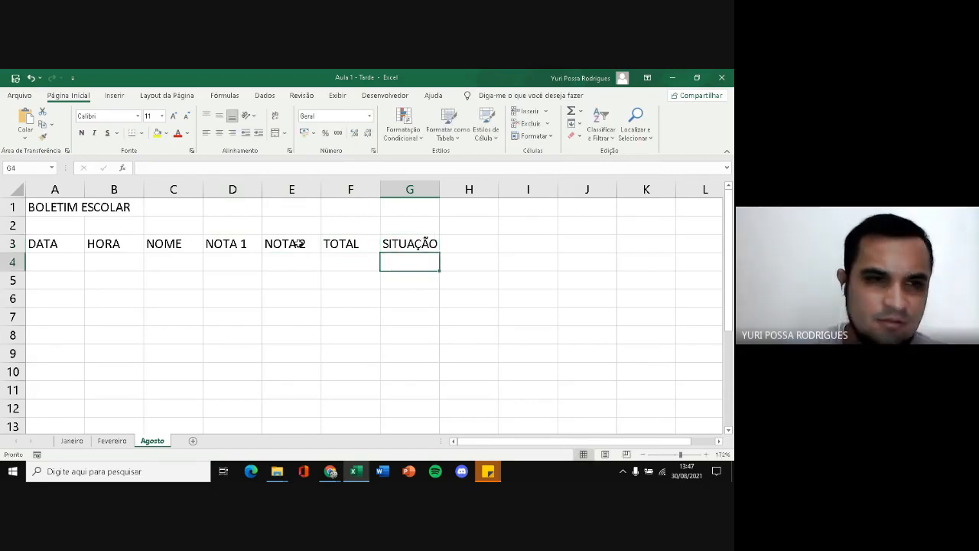
Enter the date 30/08/21 in cell A4 under DATA and compare its number format with empty cell A6
{"action": "left_click", "coordinate": [54, 264]}
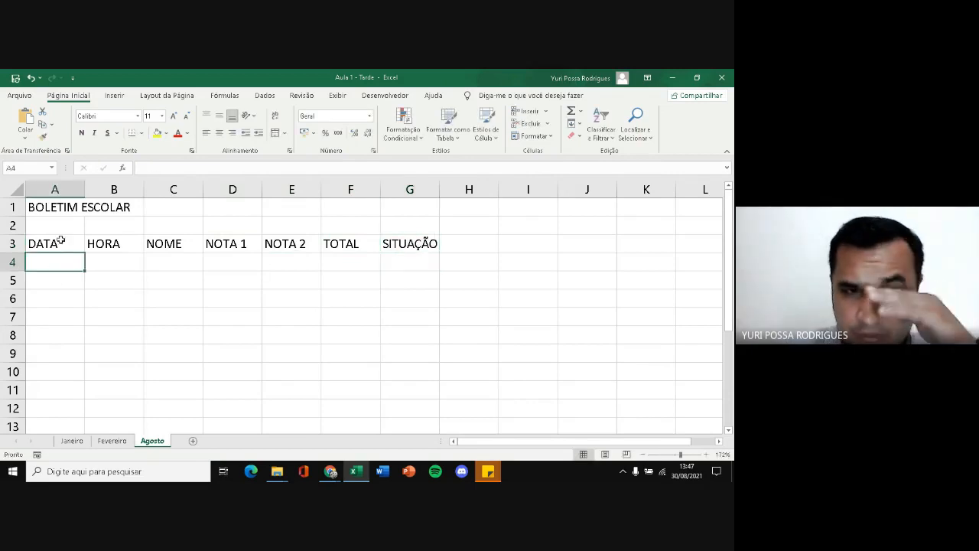
{"action": "left_click", "coordinate": [46, 242]}
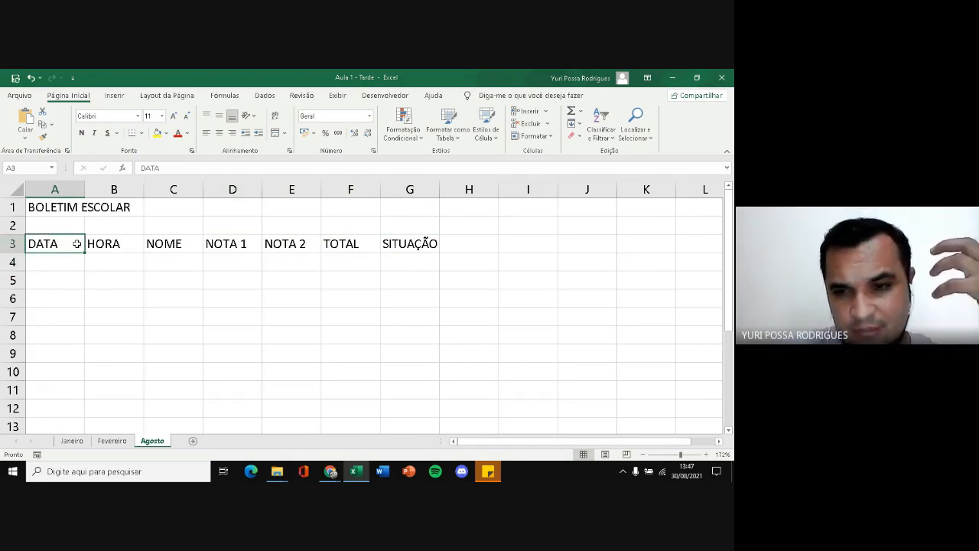
{"action": "left_click", "coordinate": [65, 279]}
{"action": "left_click", "coordinate": [61, 259]}
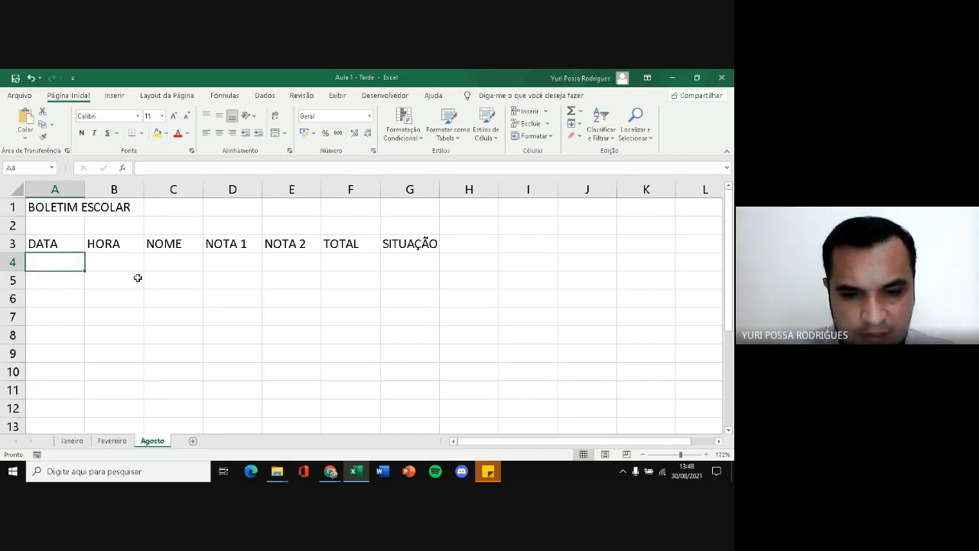
{"action": "type", "text": "30"}
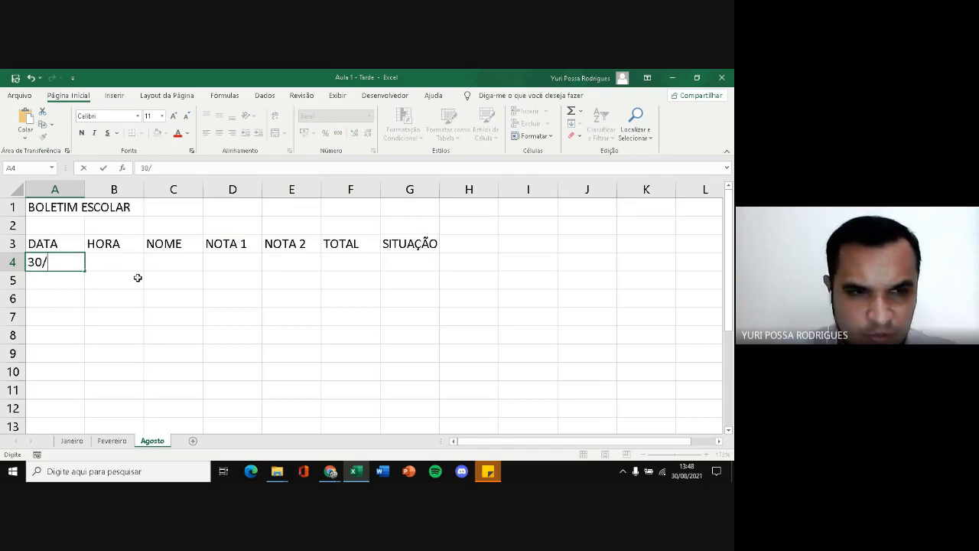
{"action": "type", "text": "/08"}
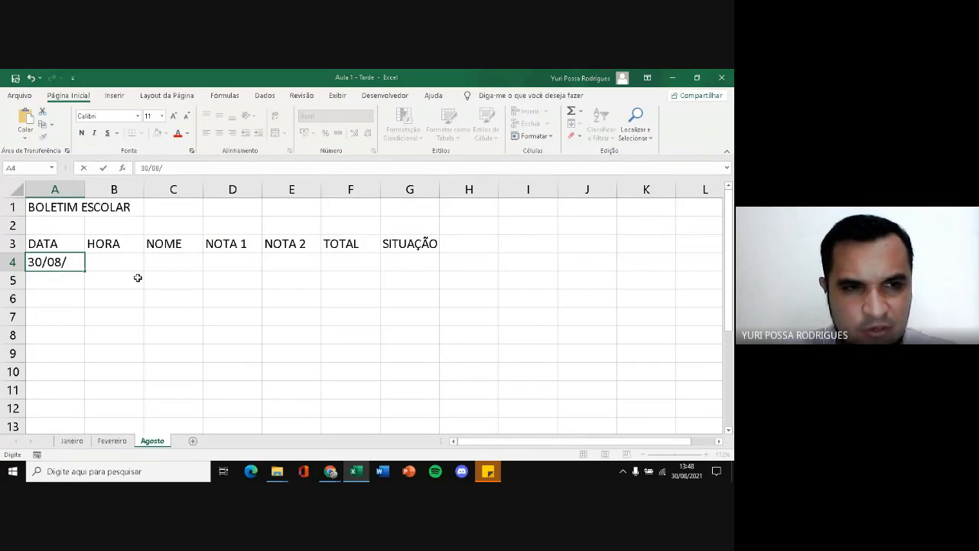
{"action": "type", "text": "/21"}
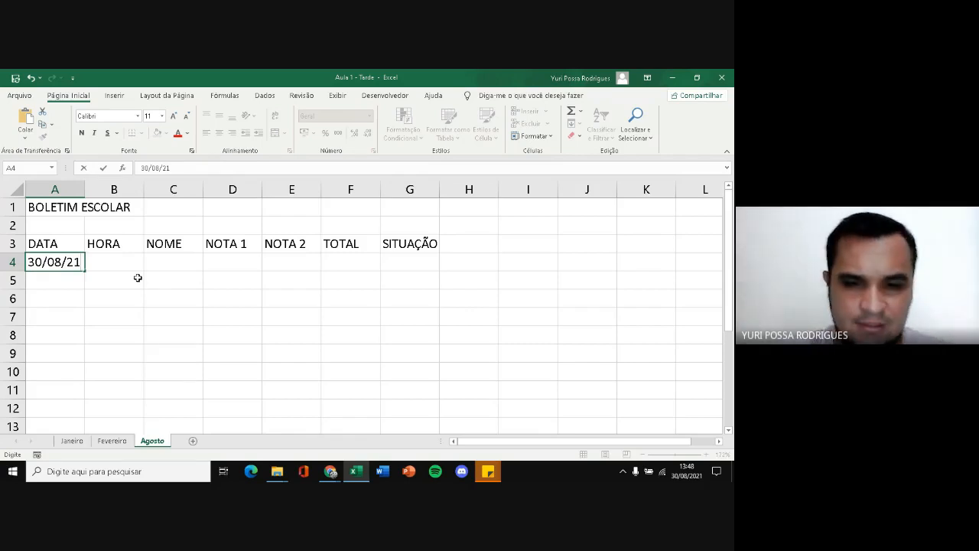
{"action": "key", "text": "Return"}
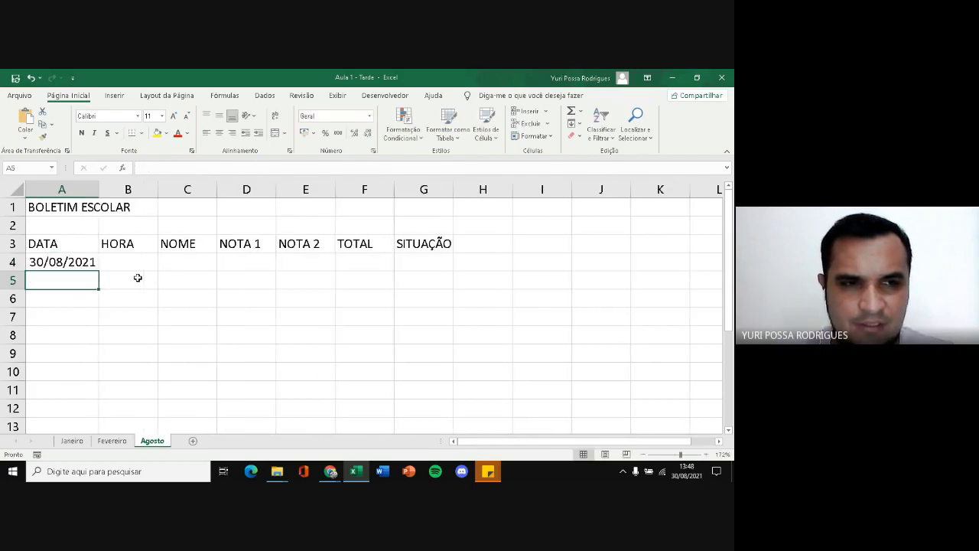
{"action": "left_click", "coordinate": [80, 267]}
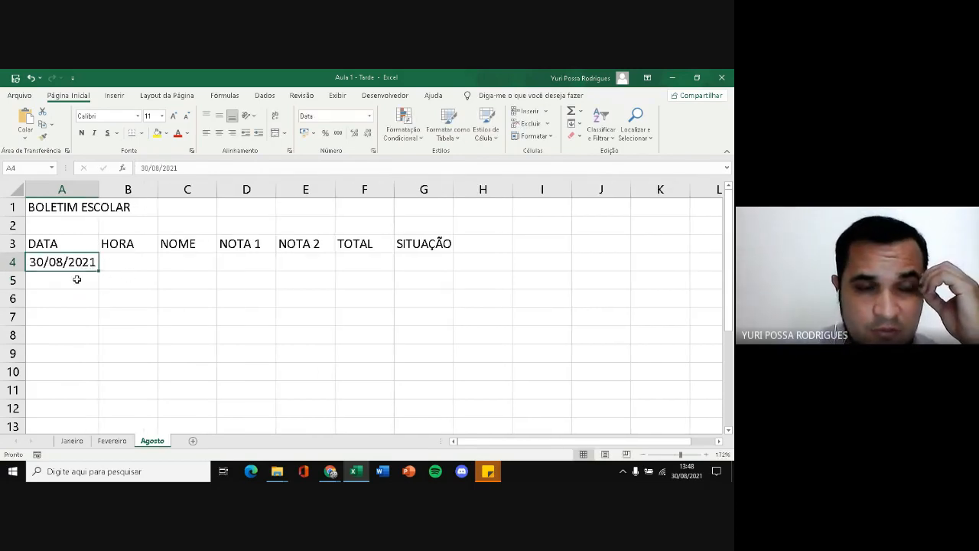
{"action": "left_click", "coordinate": [66, 299]}
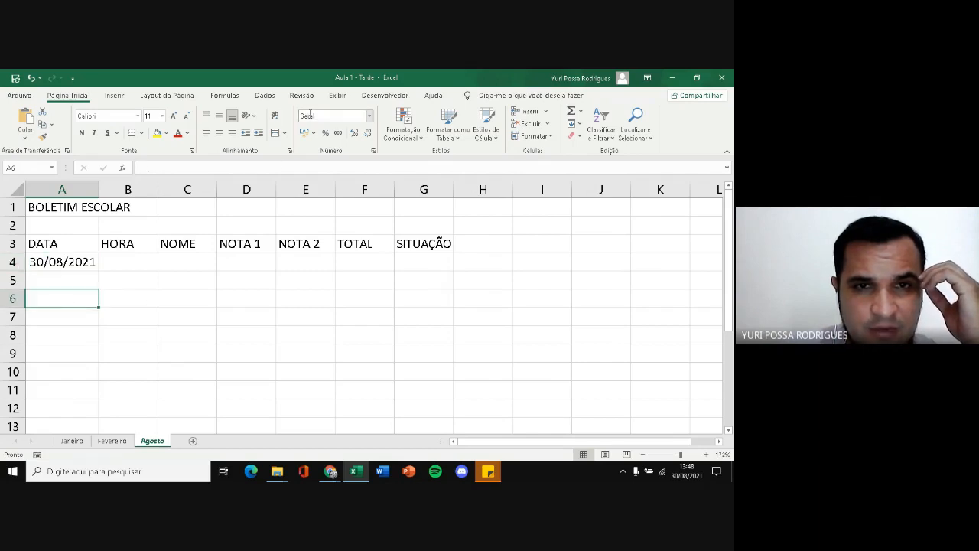
Enter the time 08:00 in cell B4 under HORA and compare its number format with the date in A4
{"action": "left_click", "coordinate": [58, 262]}
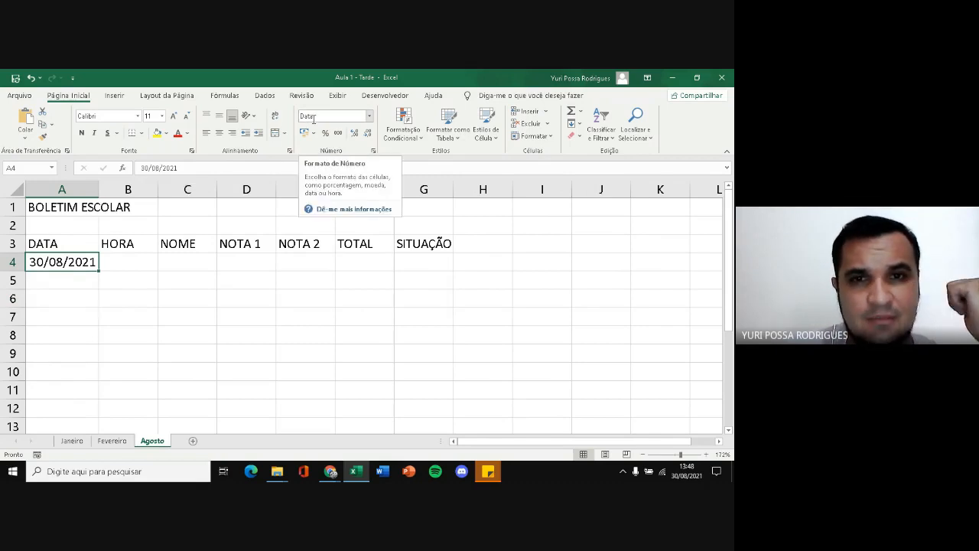
{"action": "left_click", "coordinate": [137, 258]}
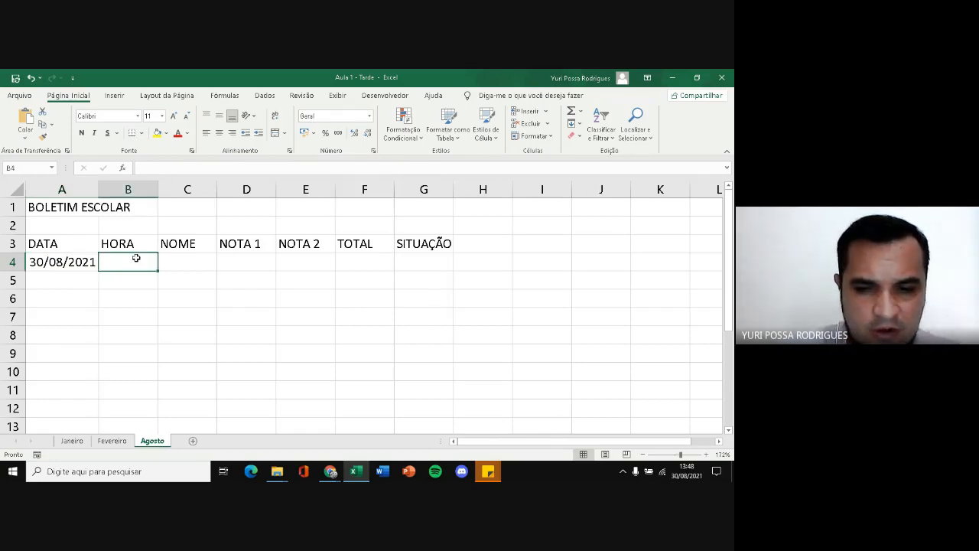
{"action": "type", "text": "0"}
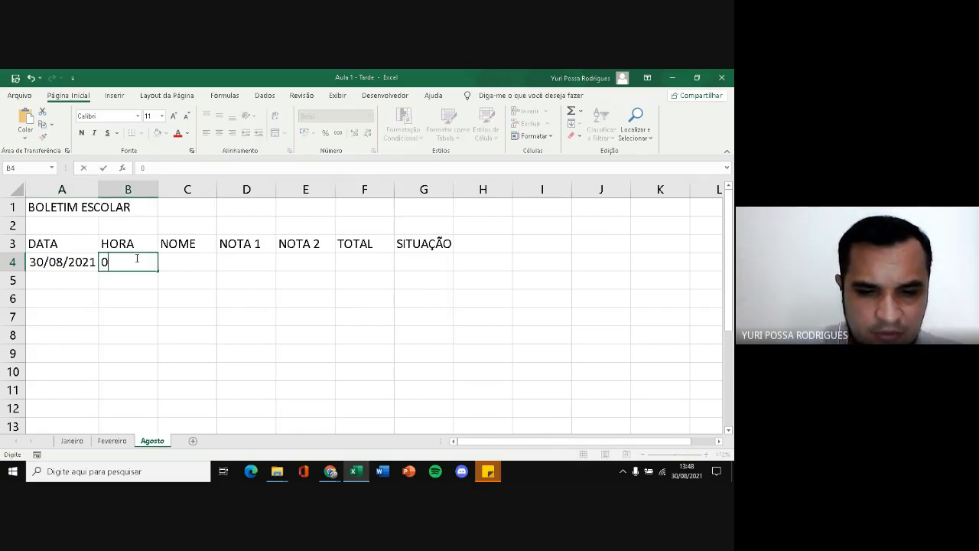
{"action": "type", "text": "8"}
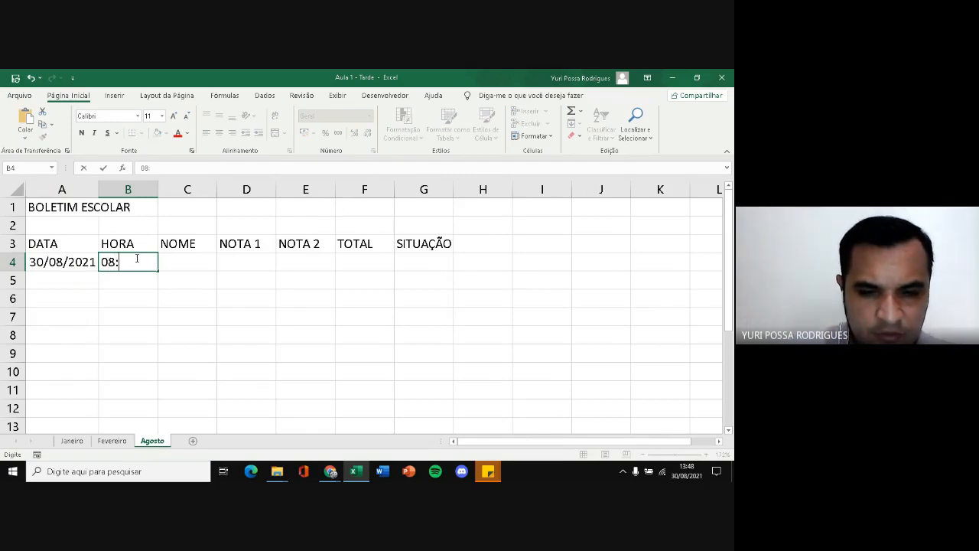
{"action": "type", "text": ":00"}
{"action": "key", "text": "Return"}
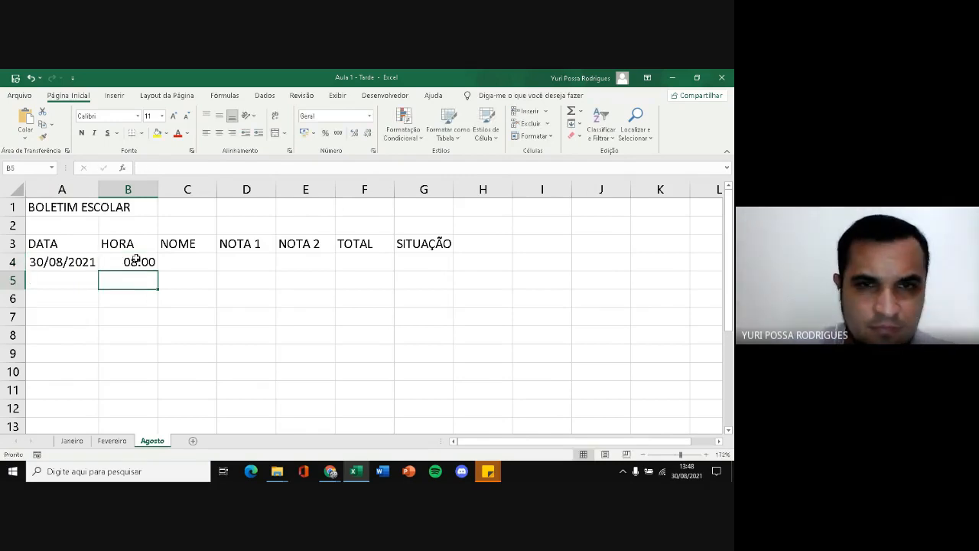
{"action": "left_click", "coordinate": [134, 264]}
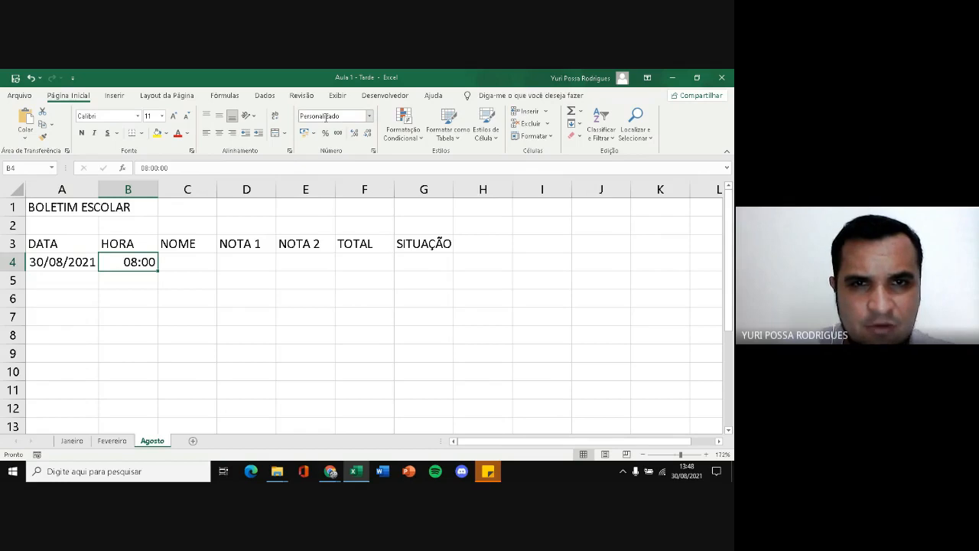
{"action": "left_click", "coordinate": [69, 262]}
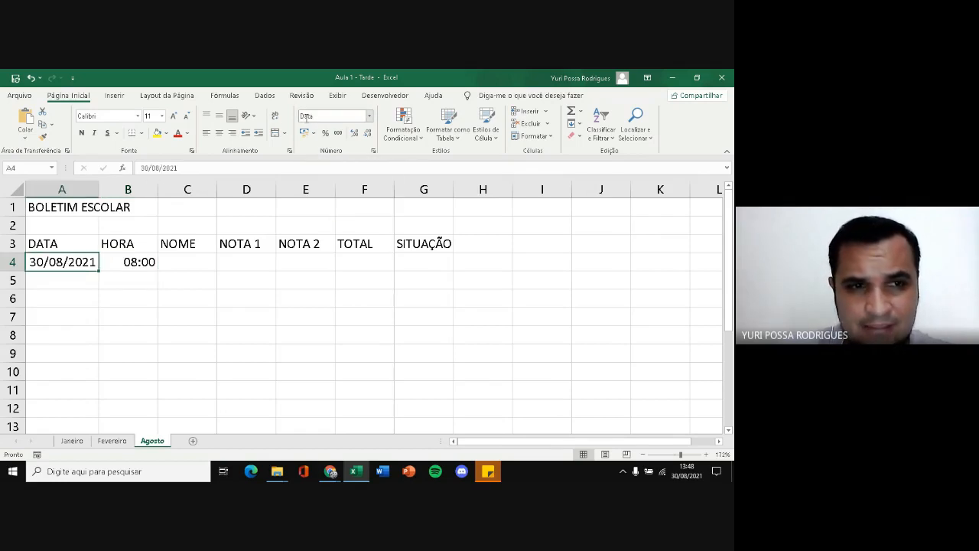
{"action": "left_click", "coordinate": [116, 248]}
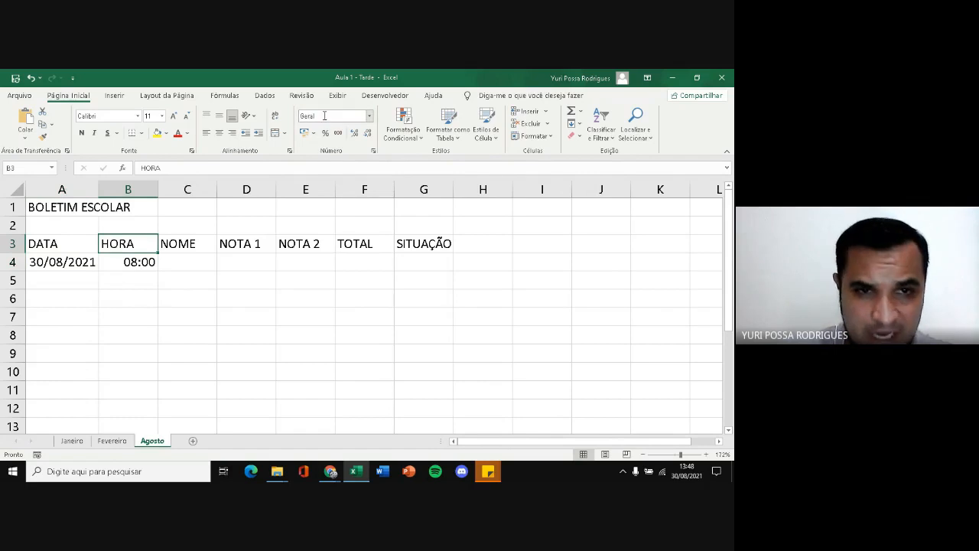
Enter the sample value 2 in cell D6 and format it as Número
{"action": "left_click", "coordinate": [245, 302]}
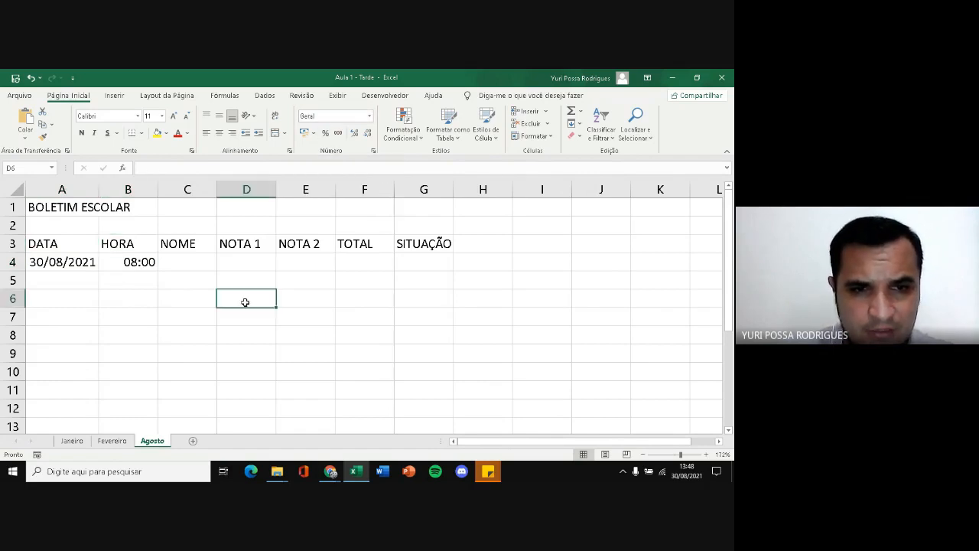
{"action": "type", "text": "2"}
{"action": "key", "text": "Return"}
{"action": "left_click", "coordinate": [245, 297]}
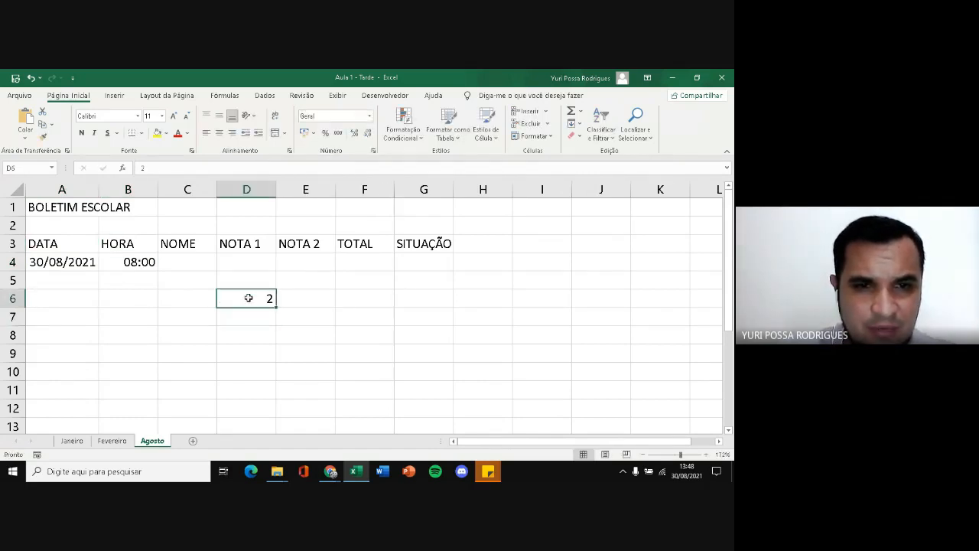
{"action": "left_click", "coordinate": [369, 117]}
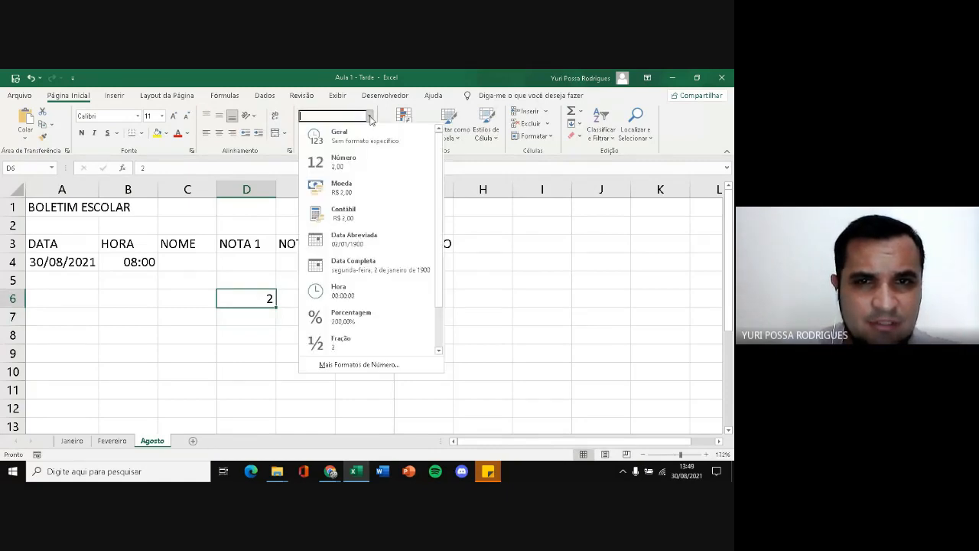
{"action": "left_click", "coordinate": [352, 162]}
Change the number format of cell D6 to Moeda and look over the other formats offered
{"action": "left_click", "coordinate": [369, 116]}
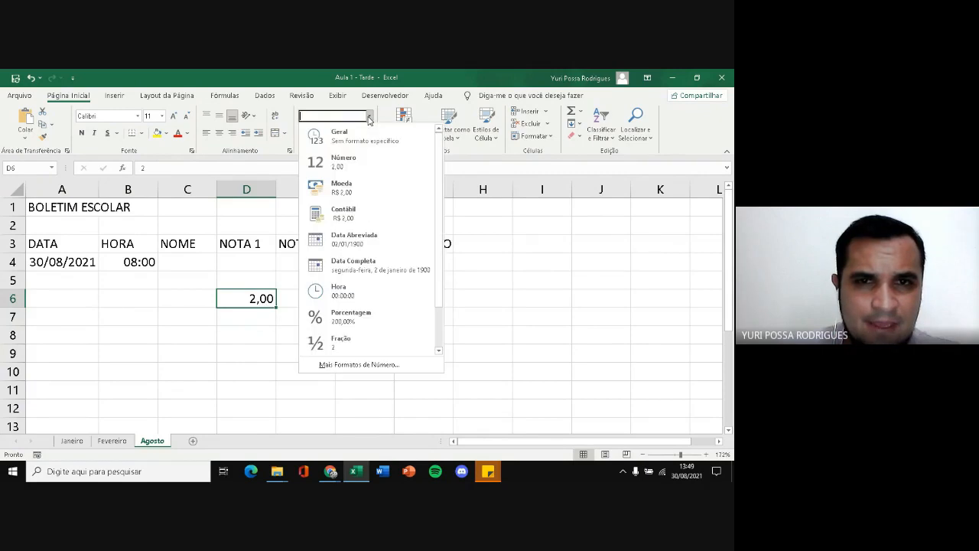
{"action": "left_click", "coordinate": [341, 187]}
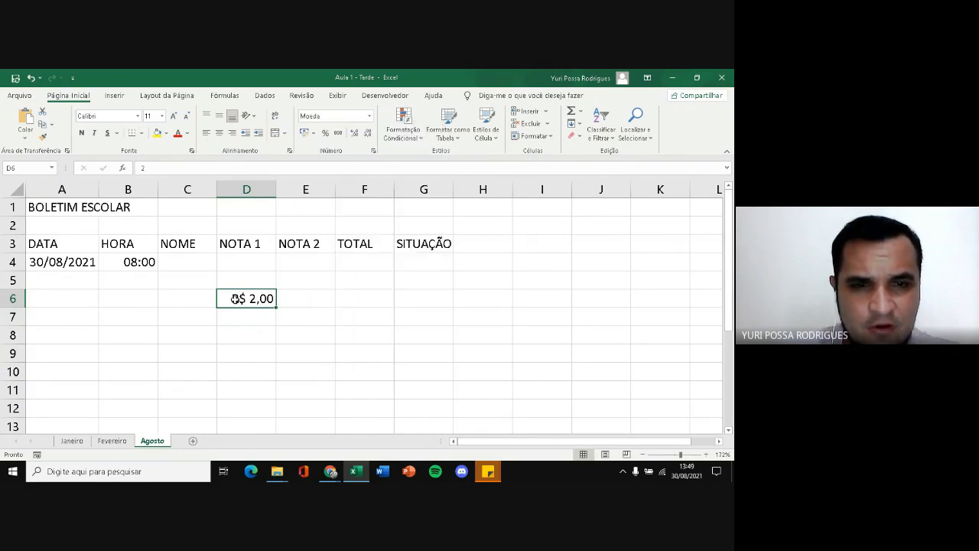
{"action": "left_click", "coordinate": [369, 117]}
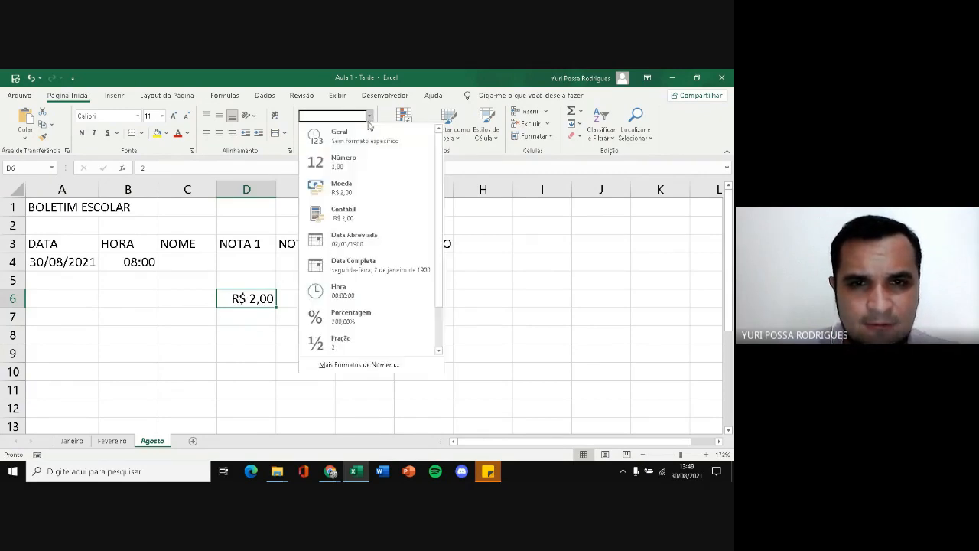
{"action": "left_click", "coordinate": [246, 298]}
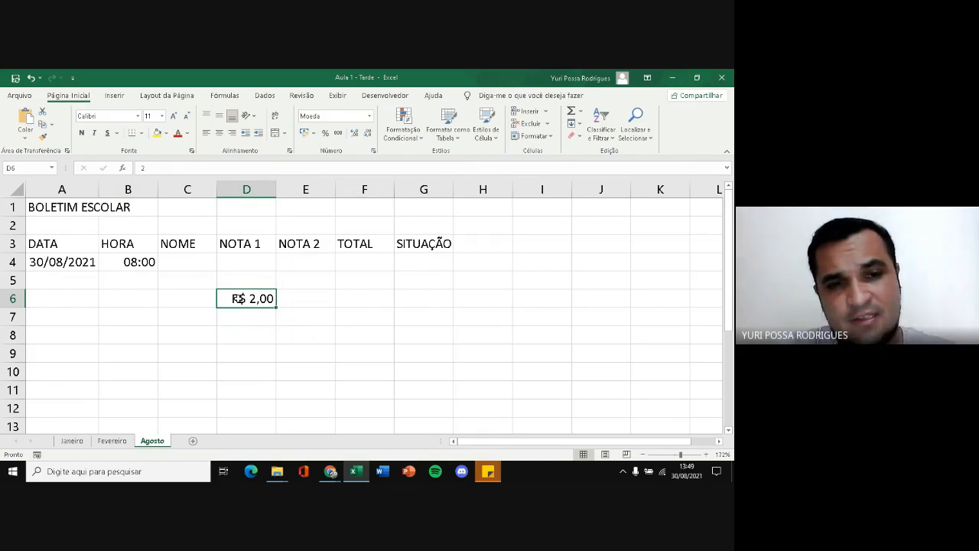
Edit the content of cell D6 to read r$ 2
{"action": "left_click", "coordinate": [143, 167]}
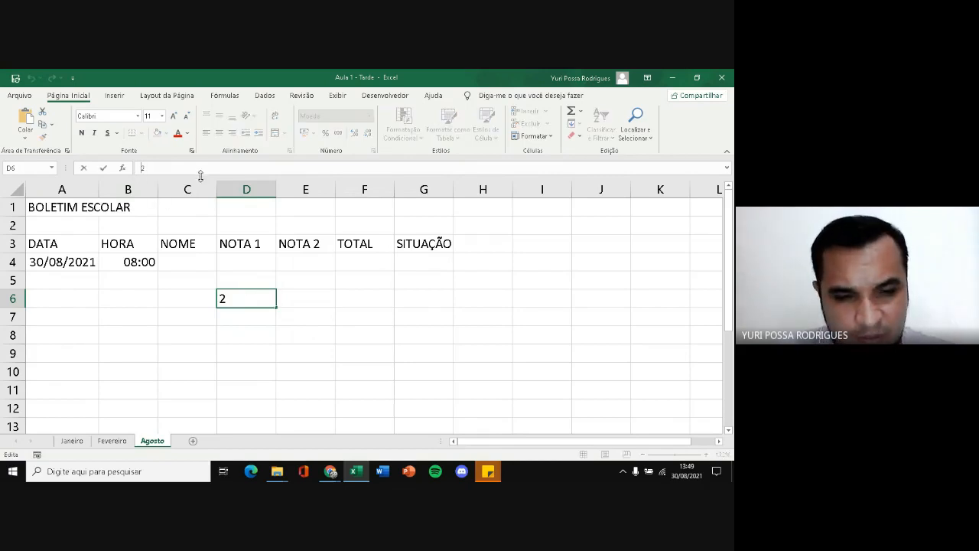
{"action": "type", "text": "r$"}
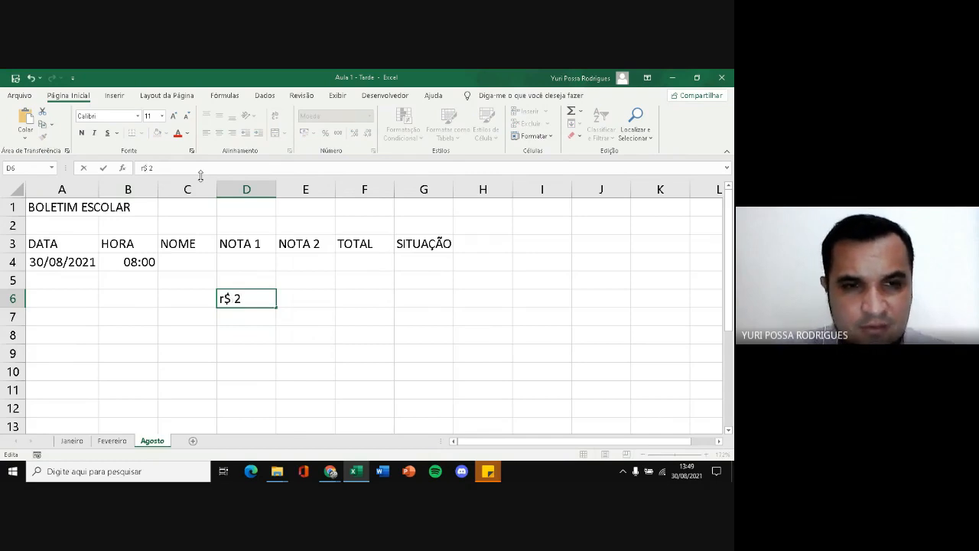
{"action": "key", "text": "Return"}
{"action": "left_click", "coordinate": [253, 297]}
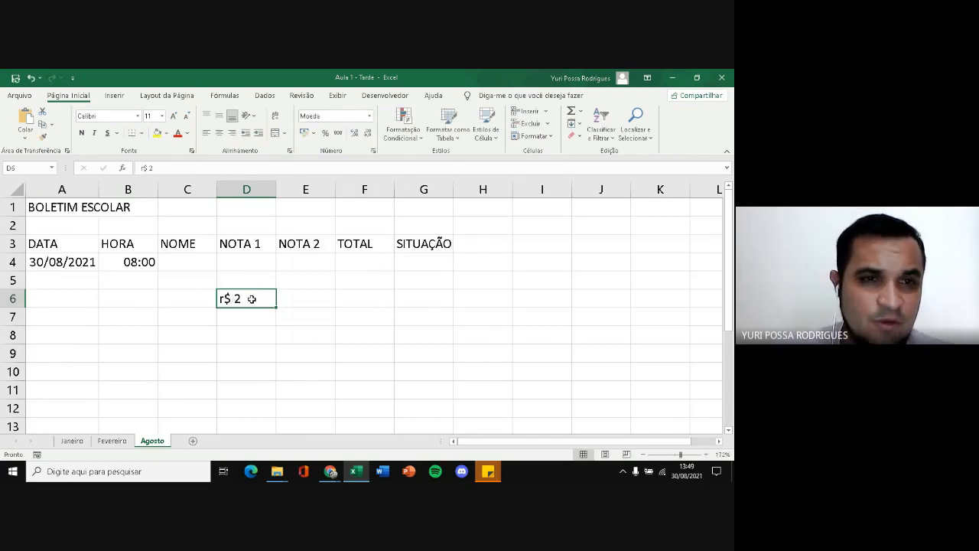
Replace the lowercase r in cell D6 with an uppercase R so the entry reads R$ 2
{"action": "left_click", "coordinate": [142, 168]}
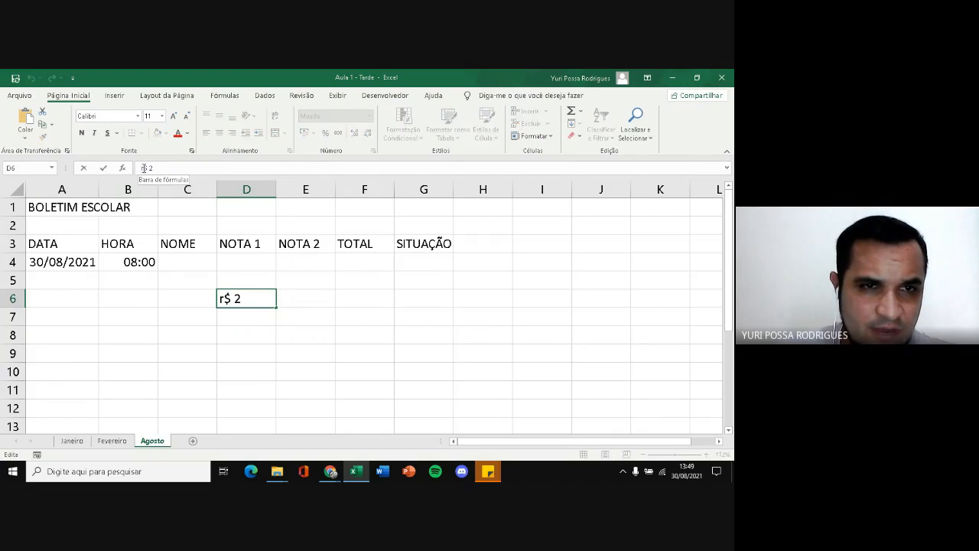
{"action": "key", "text": "BackSpace"}
{"action": "type", "text": "r"}
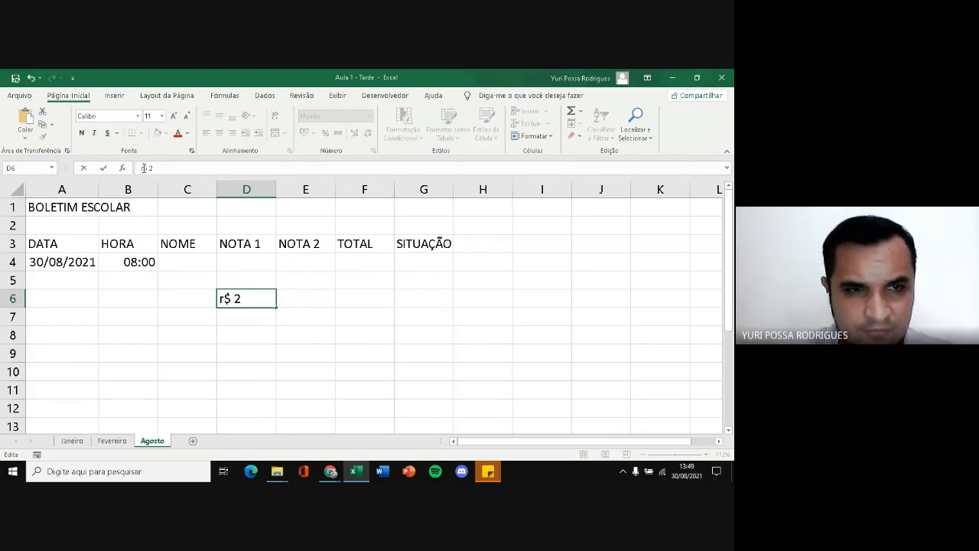
{"action": "key", "text": "BackSpace"}
{"action": "type", "text": "R"}
{"action": "key", "text": "Return"}
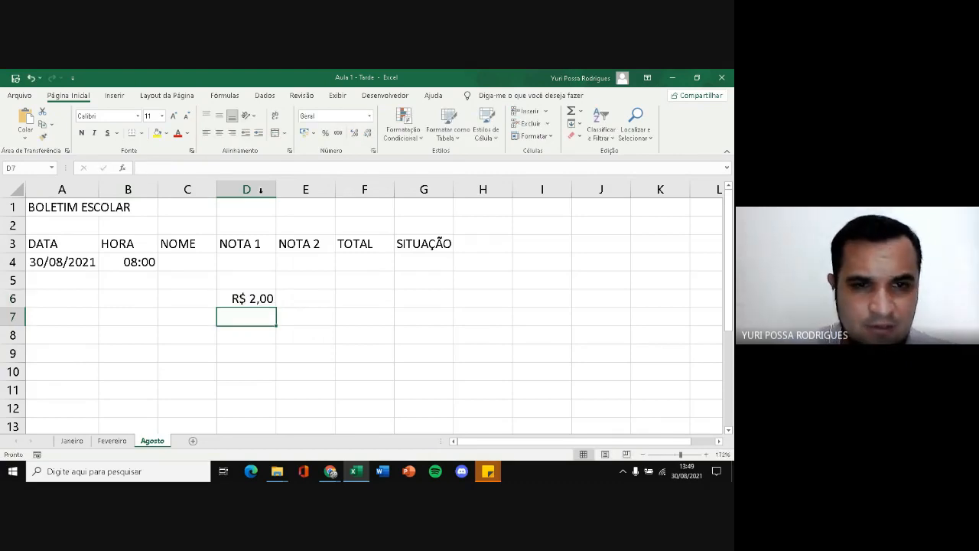
Review the number formats available for cell D6 and clear the cell's contents
{"action": "left_click", "coordinate": [260, 298]}
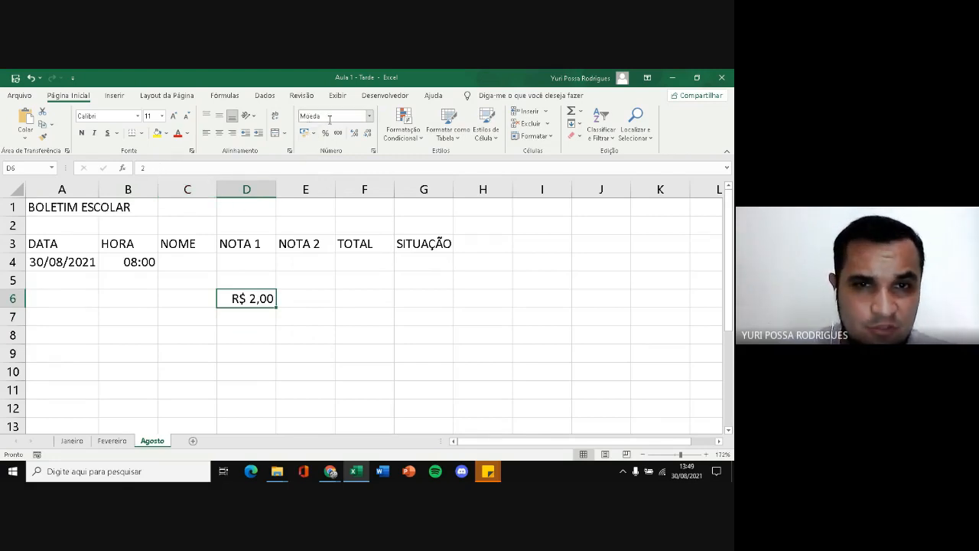
{"action": "left_click", "coordinate": [369, 119]}
{"action": "scroll", "coordinate": [344, 252], "scroll_direction": "down", "scroll_amount": 1}
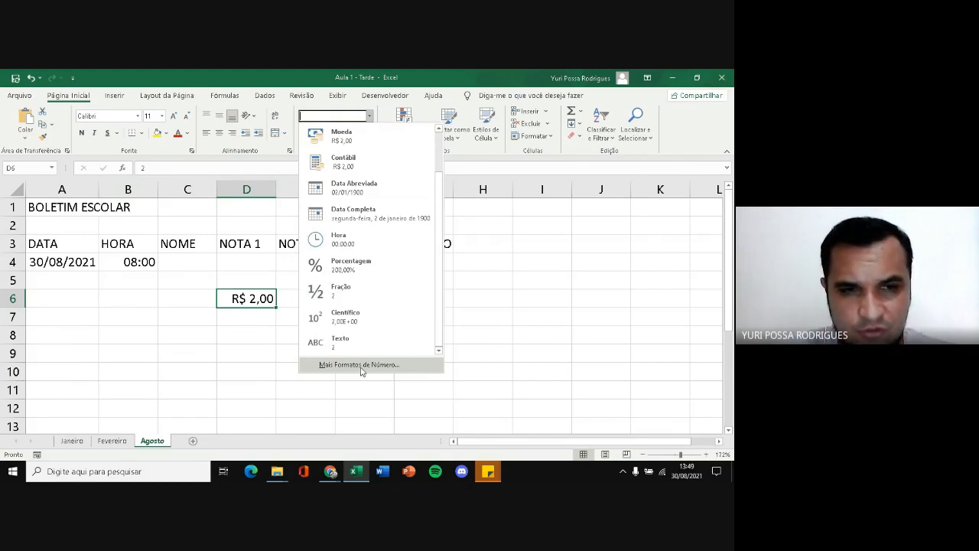
{"action": "left_click", "coordinate": [247, 365]}
{"action": "left_click", "coordinate": [247, 364]}
{"action": "left_click", "coordinate": [254, 303]}
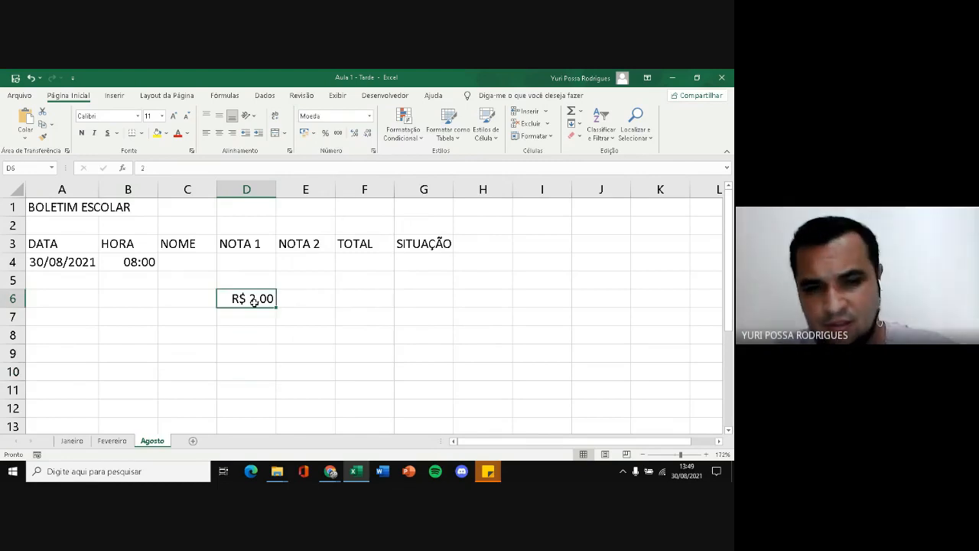
{"action": "key", "text": "Delete"}
{"action": "left_click", "coordinate": [209, 316]}
Examine the time and date cells in row 4 and the fill handle on cells C4, E3 and G3
{"action": "left_click", "coordinate": [124, 262]}
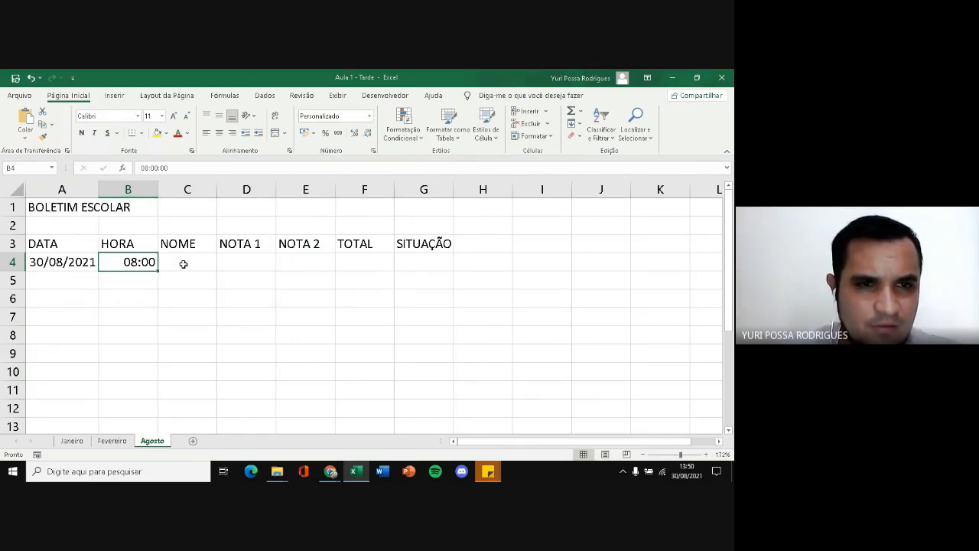
{"action": "left_click", "coordinate": [65, 269]}
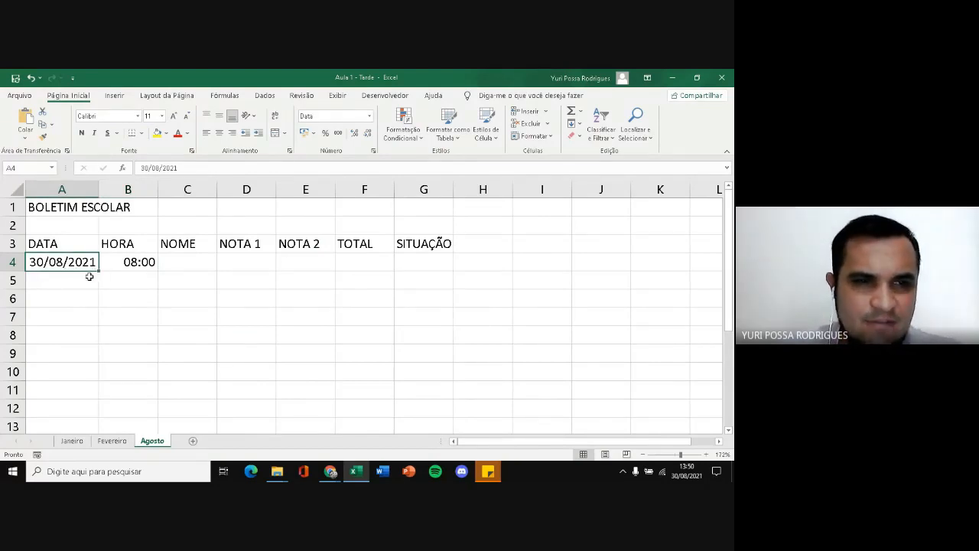
{"action": "left_click", "coordinate": [165, 268]}
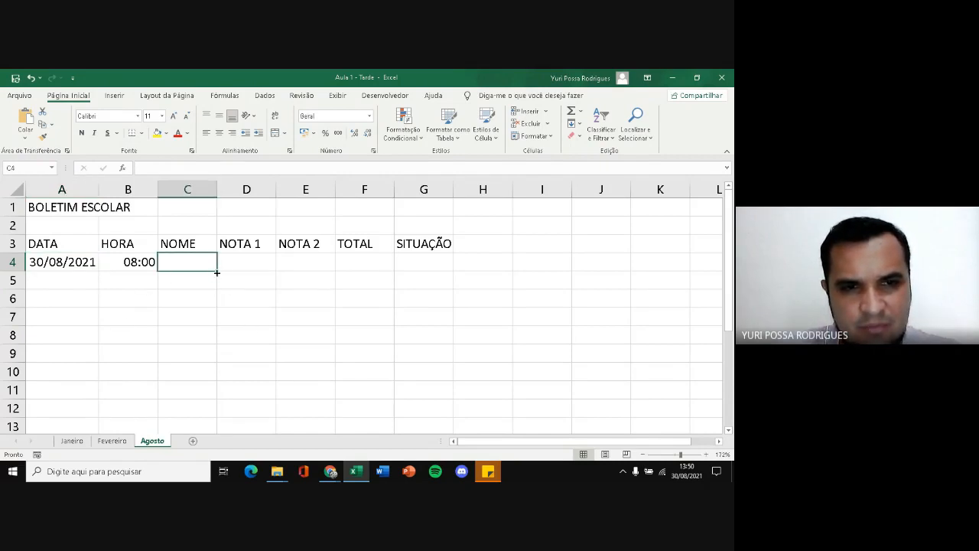
{"action": "left_click", "coordinate": [303, 244]}
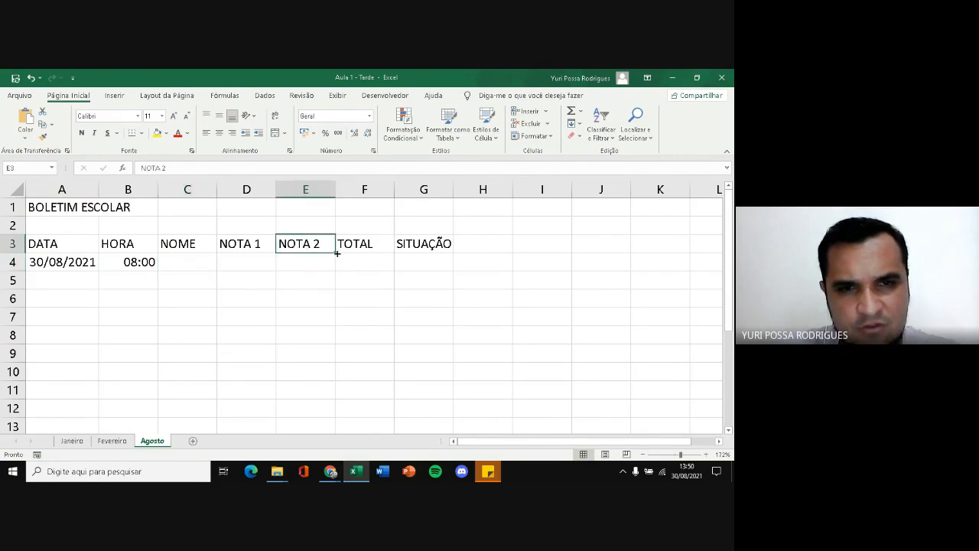
{"action": "left_click", "coordinate": [451, 247]}
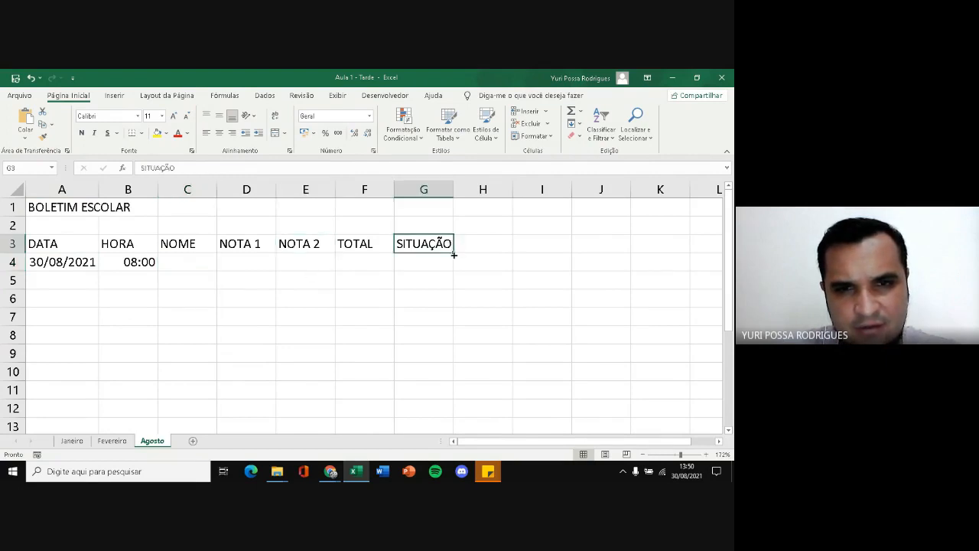
Fill the date in A4 down as a daily series to A10 and undo the fill
{"action": "left_click", "coordinate": [72, 268]}
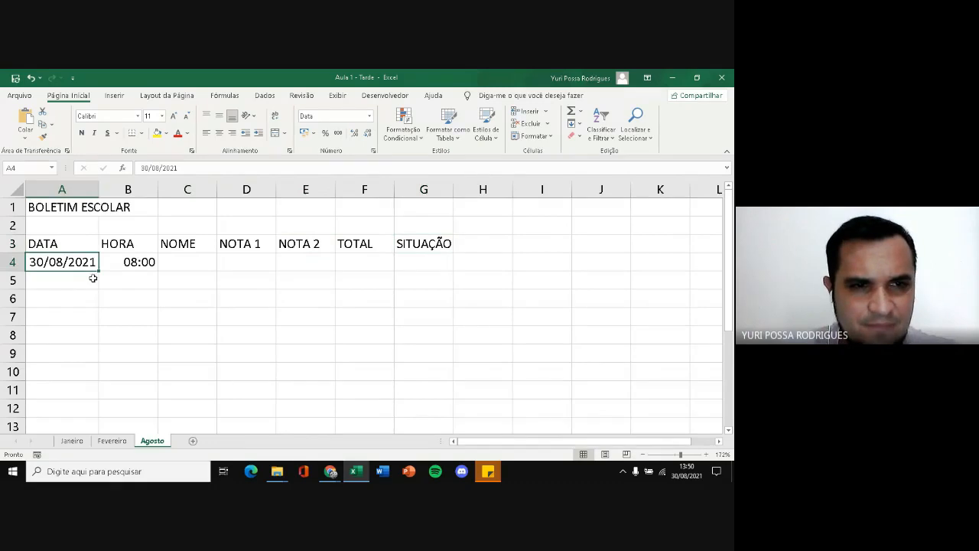
{"action": "left_click_drag", "start_coordinate": [98, 272], "coordinate": [86, 373]}
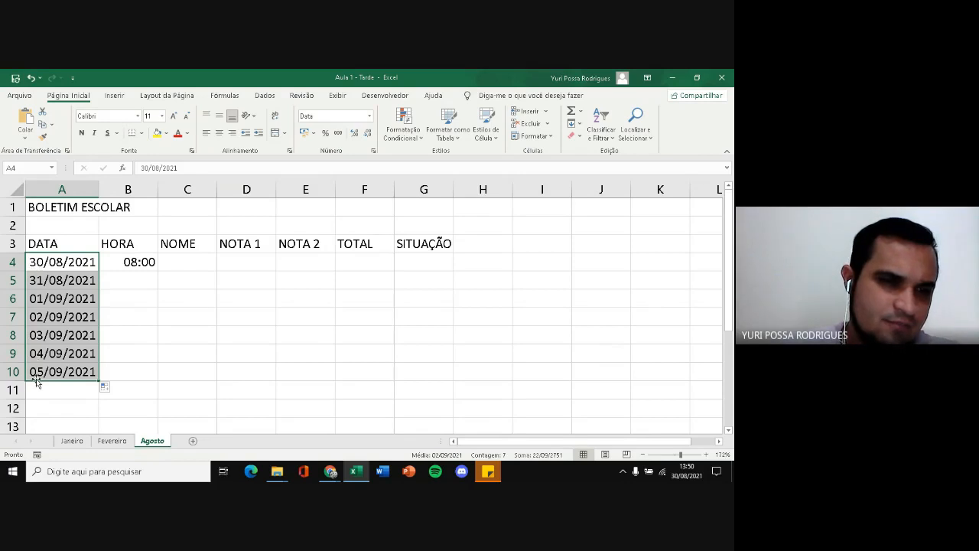
{"action": "key", "text": "ctrl+z"}
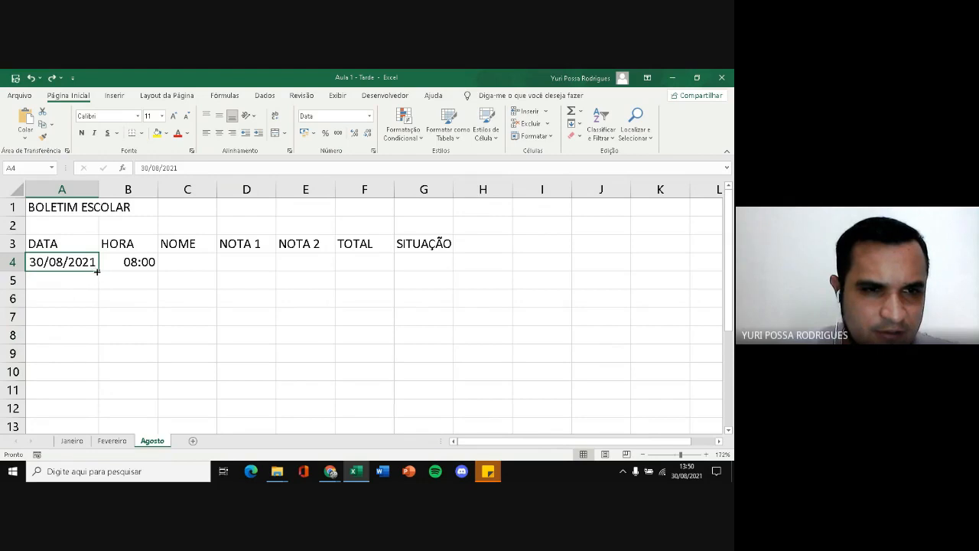
Display the fill options for extending the date in A4 down to A11 and dismiss them without filling
{"action": "left_click_drag", "start_coordinate": [98, 271], "coordinate": [85, 396]}
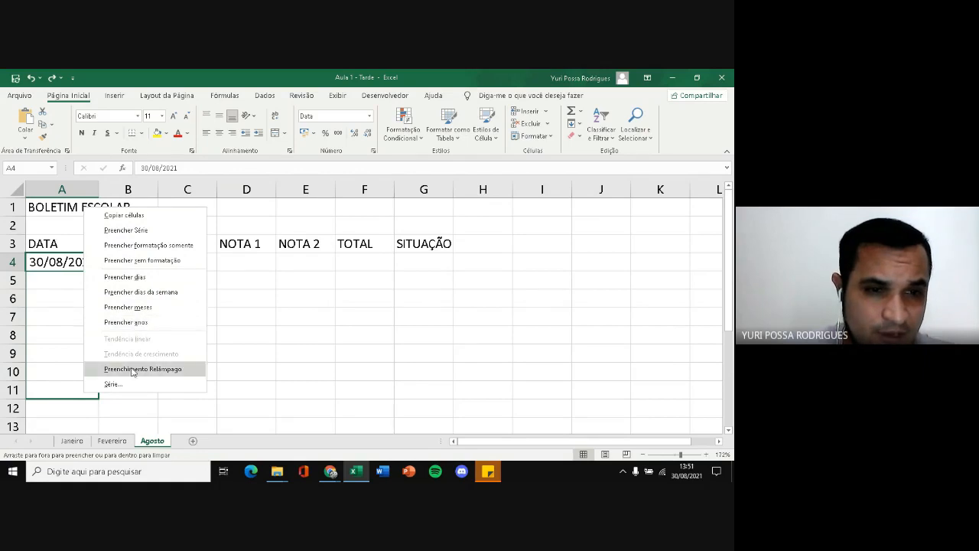
{"action": "left_click", "coordinate": [71, 291]}
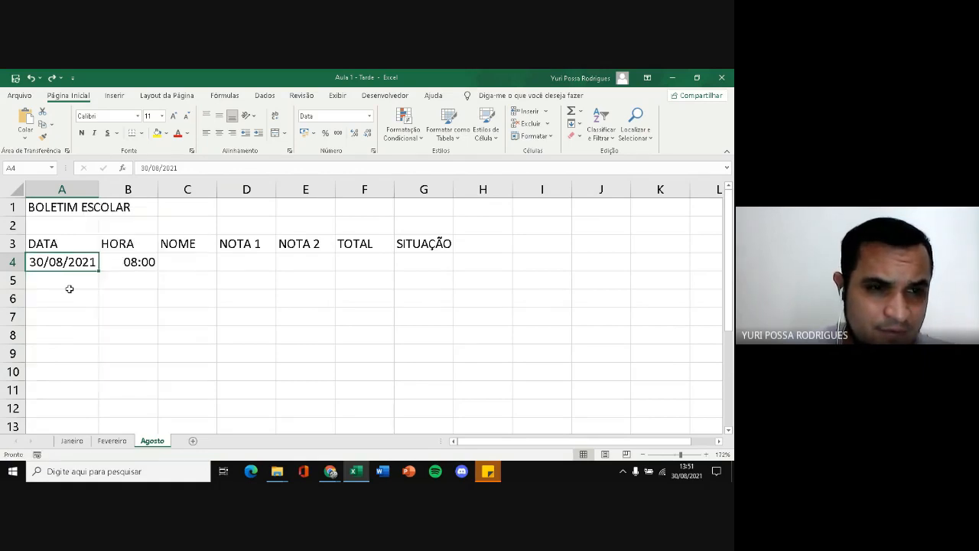
{"action": "left_click", "coordinate": [100, 296]}
{"action": "left_click", "coordinate": [77, 269]}
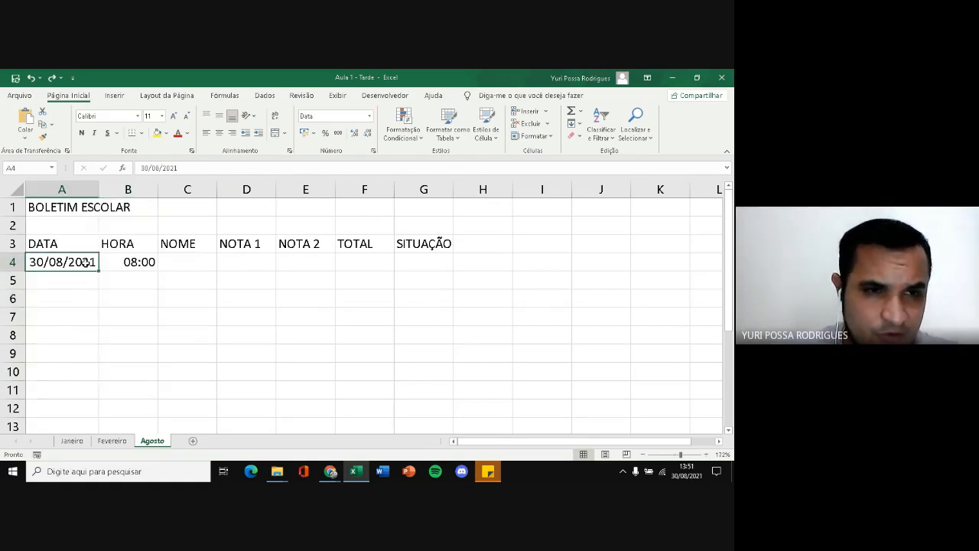
Fill the date in A4 down to A10 as a daily series
{"action": "left_click_drag", "start_coordinate": [101, 270], "coordinate": [88, 375]}
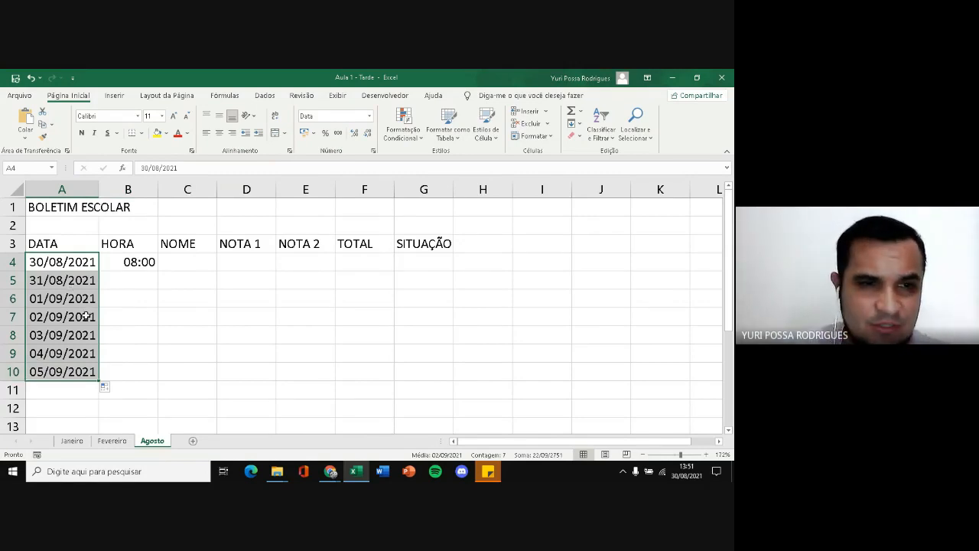
Fill the time in B4 down to B10 as an hourly series and undo the fill
{"action": "left_click", "coordinate": [130, 262]}
{"action": "left_click_drag", "start_coordinate": [157, 272], "coordinate": [157, 380]}
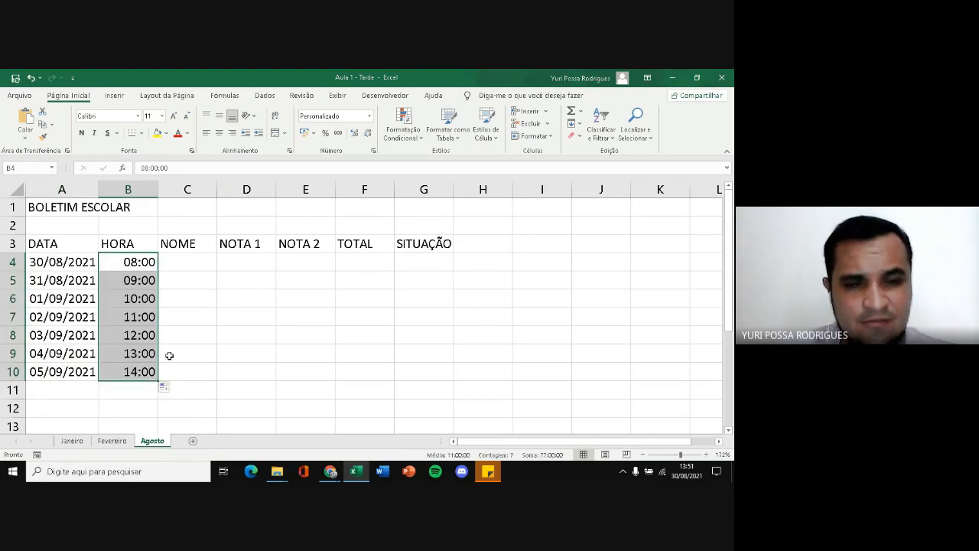
{"action": "left_click", "coordinate": [30, 77]}
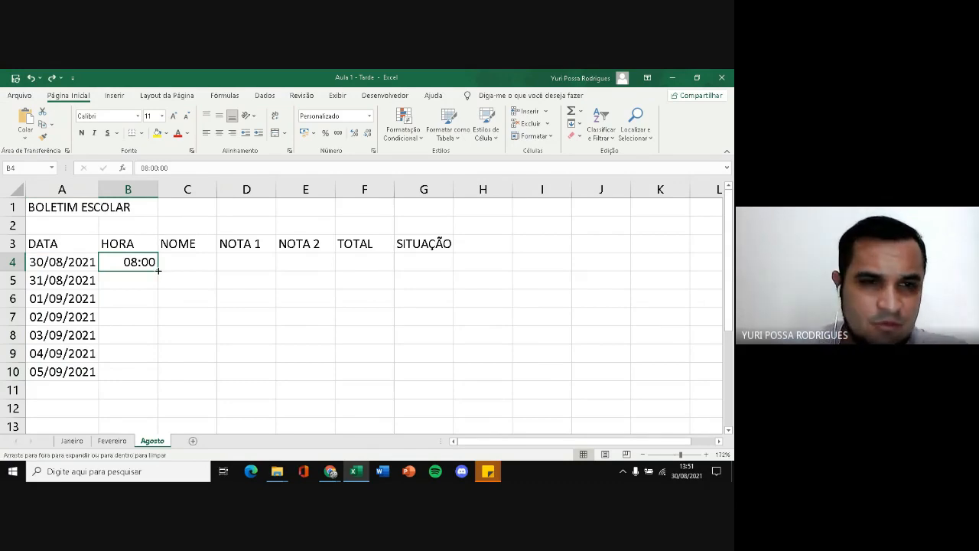
{"action": "key", "text": "ctrl+y"}
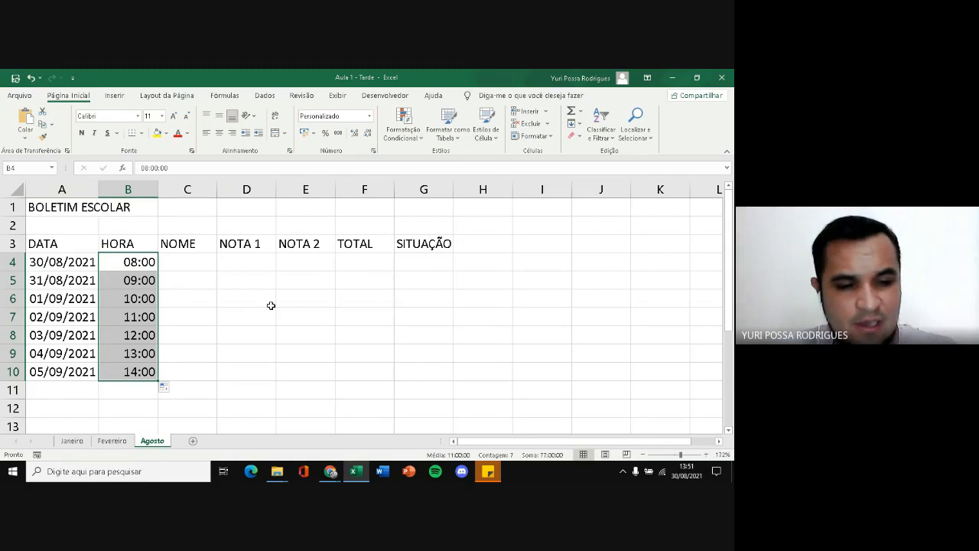
{"action": "key", "text": "ctrl+z"}
{"action": "left_click", "coordinate": [222, 310]}
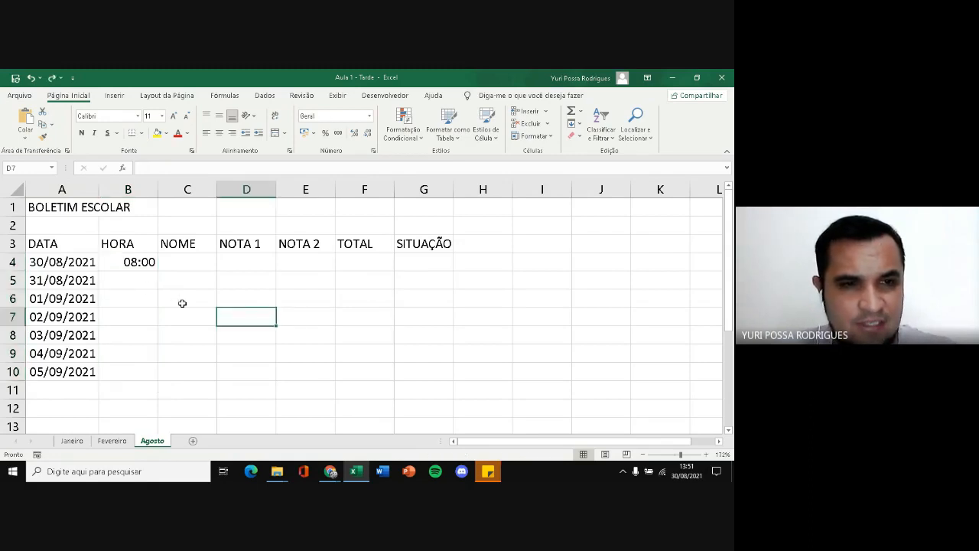
Enter 10:00 in B5 and extend the times in B4:B5 down to B10 as a two-hour series
{"action": "left_click", "coordinate": [142, 285]}
{"action": "type", "text": "1"}
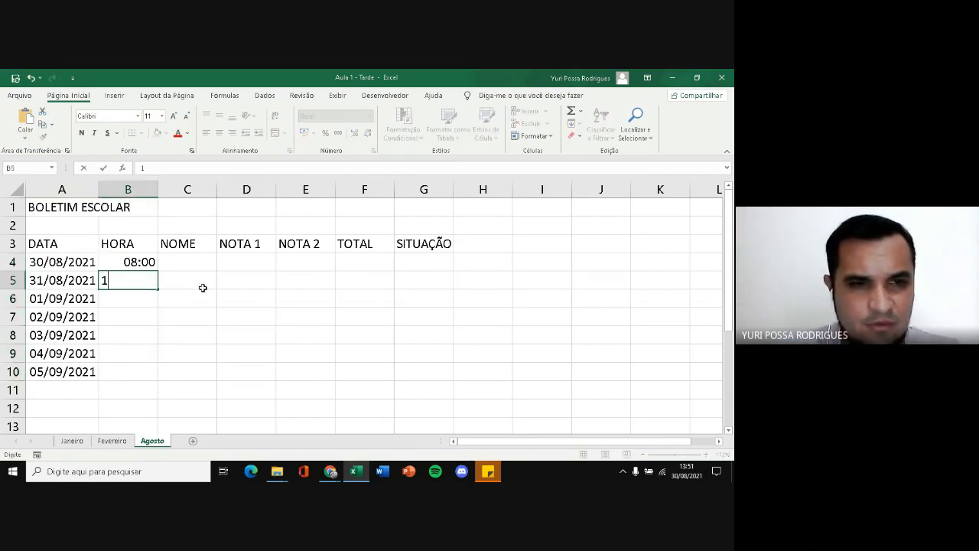
{"action": "type", "text": "0:"}
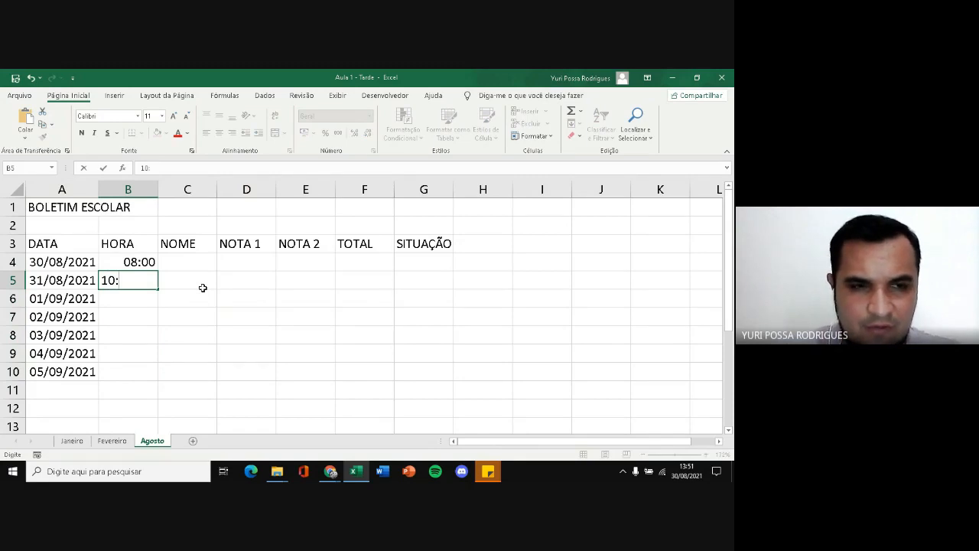
{"action": "type", "text": "00"}
{"action": "key", "text": "Return"}
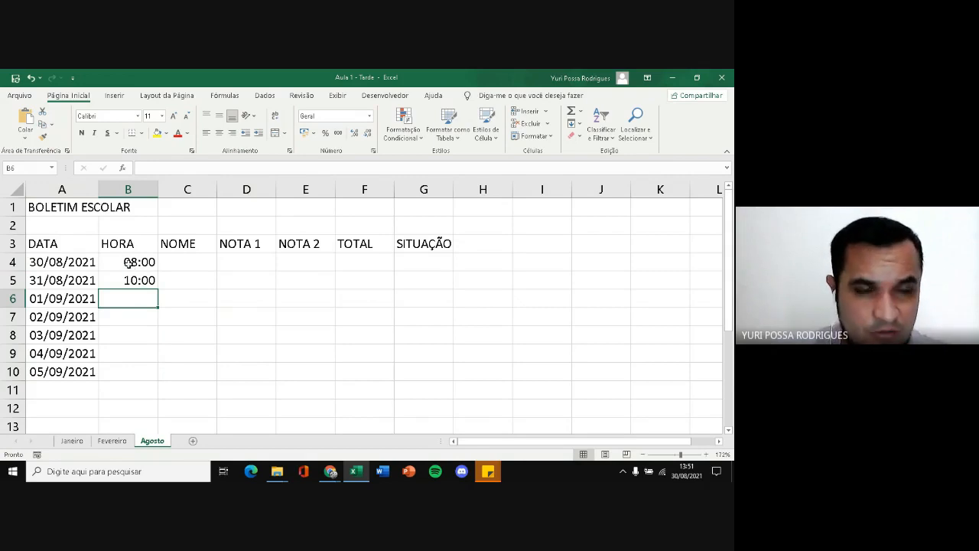
{"action": "left_click_drag", "start_coordinate": [129, 262], "coordinate": [126, 280]}
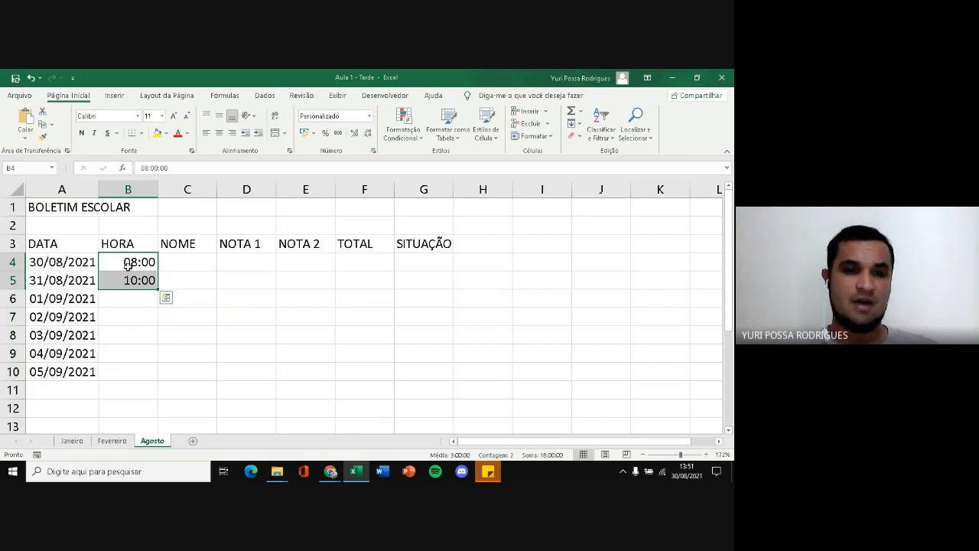
{"action": "left_click_drag", "start_coordinate": [154, 285], "coordinate": [145, 376]}
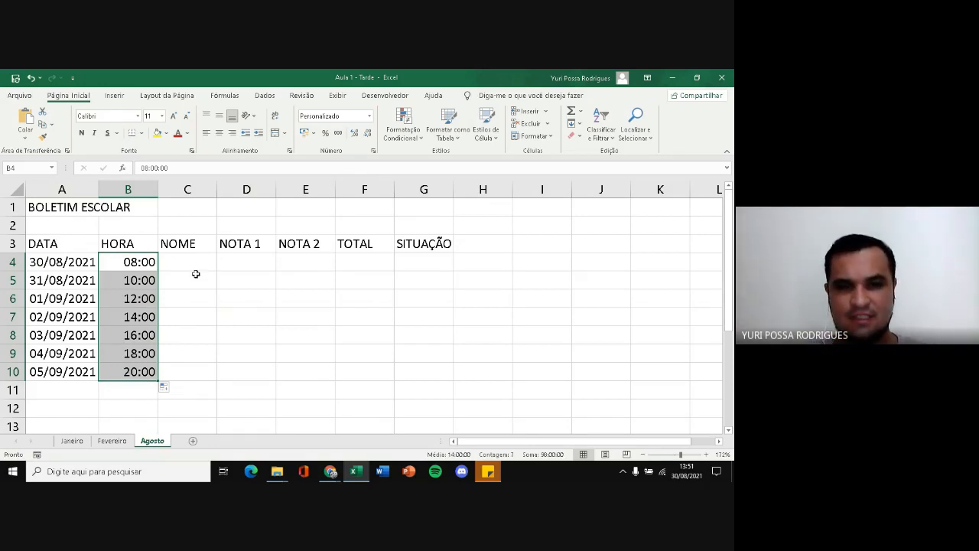
Autofit column G and enter two student first names in C4 and C5 under NOME
{"action": "double_click", "coordinate": [454, 189]}
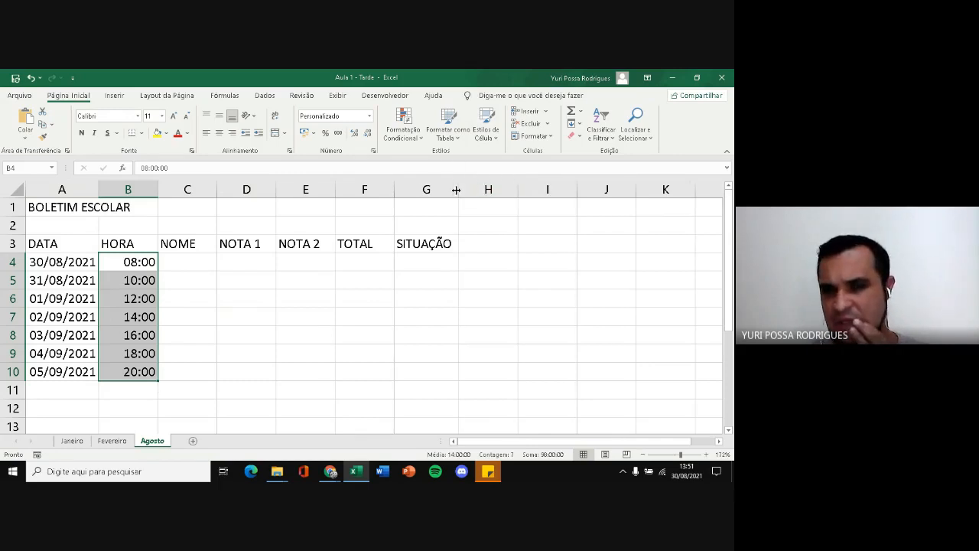
{"action": "left_click", "coordinate": [191, 266]}
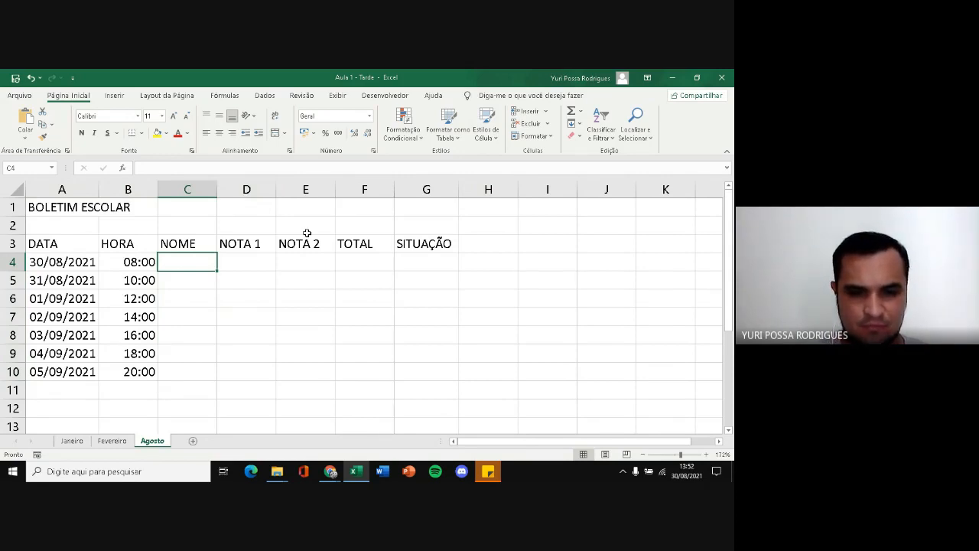
{"action": "type", "text": "broze"}
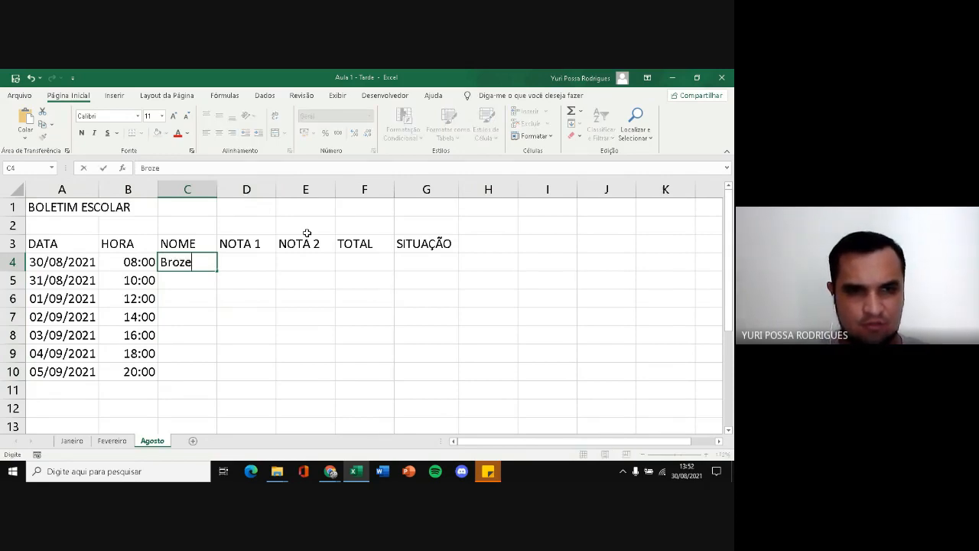
{"action": "type", "text": "lina"}
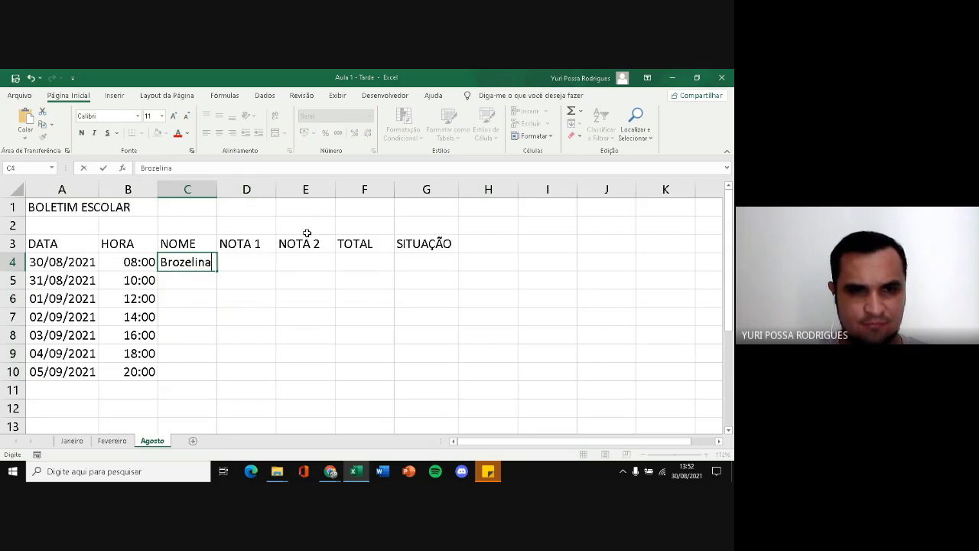
{"action": "key", "text": "Return"}
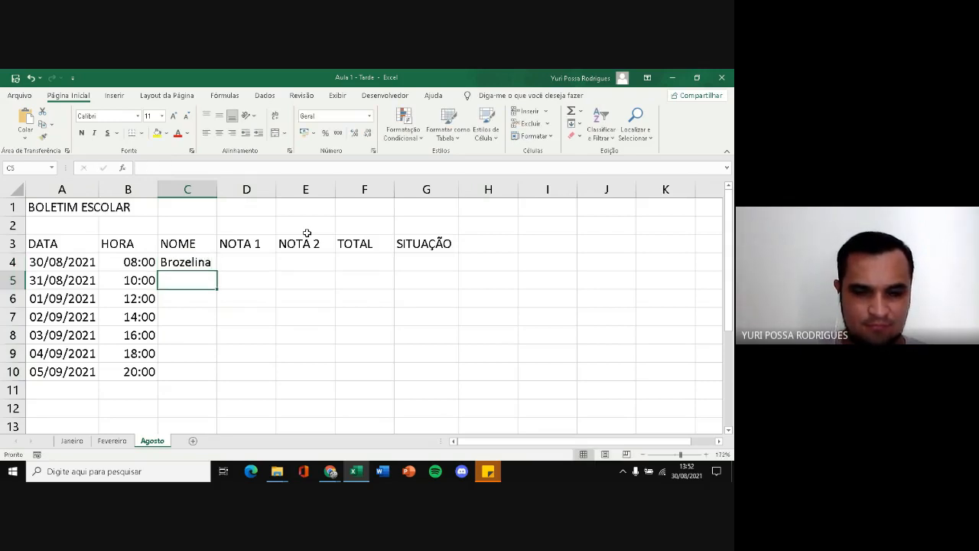
{"action": "type", "text": "Paf"}
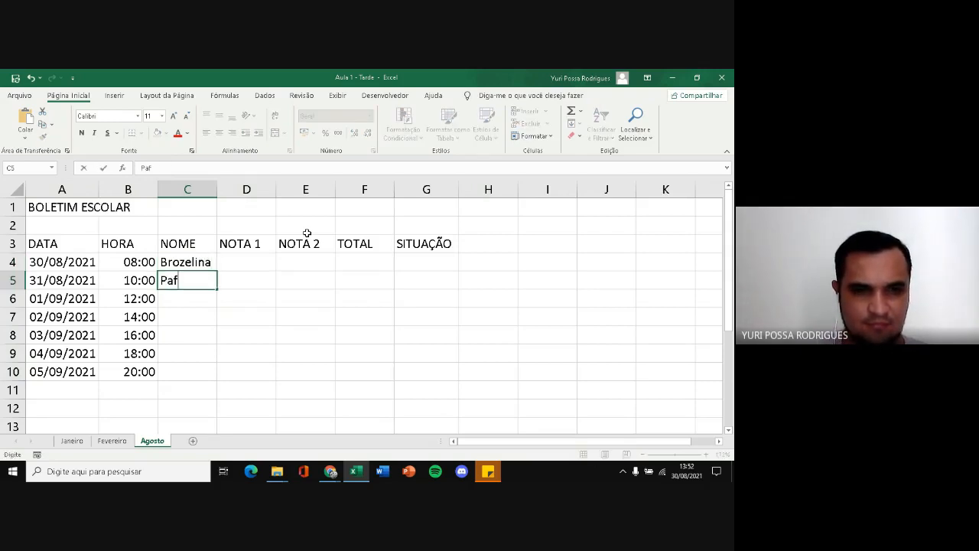
{"action": "type", "text": "úncia"}
{"action": "key", "text": "Return"}
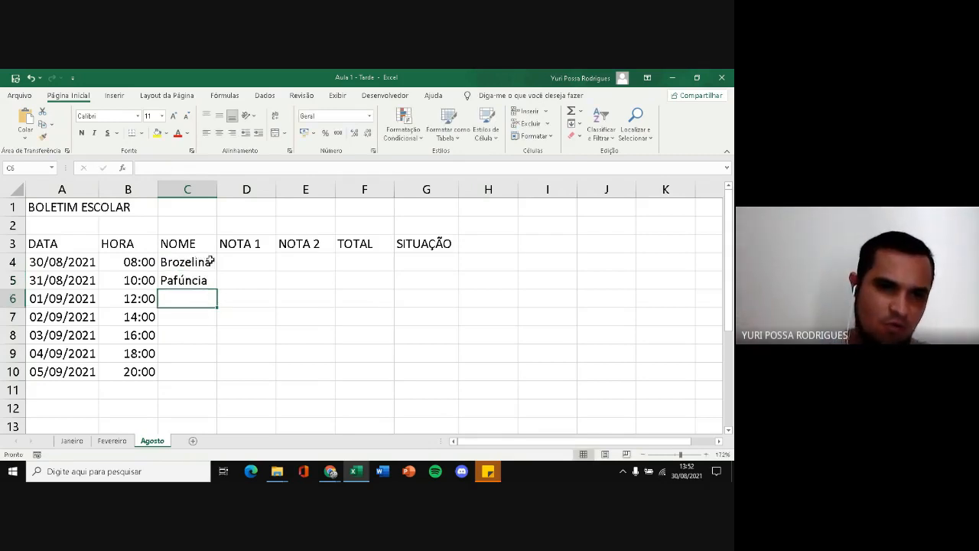
Narrow column A, widen it again until the dates fit, and widen column C slightly
{"action": "mouse_move", "coordinate": [218, 192]}
{"action": "left_mouse_down"}
{"action": "mouse_move", "coordinate": [197, 193]}
{"action": "mouse_move", "coordinate": [217, 192]}
{"action": "left_mouse_up"}
{"action": "left_click_drag", "start_coordinate": [99, 190], "coordinate": [92, 190]}
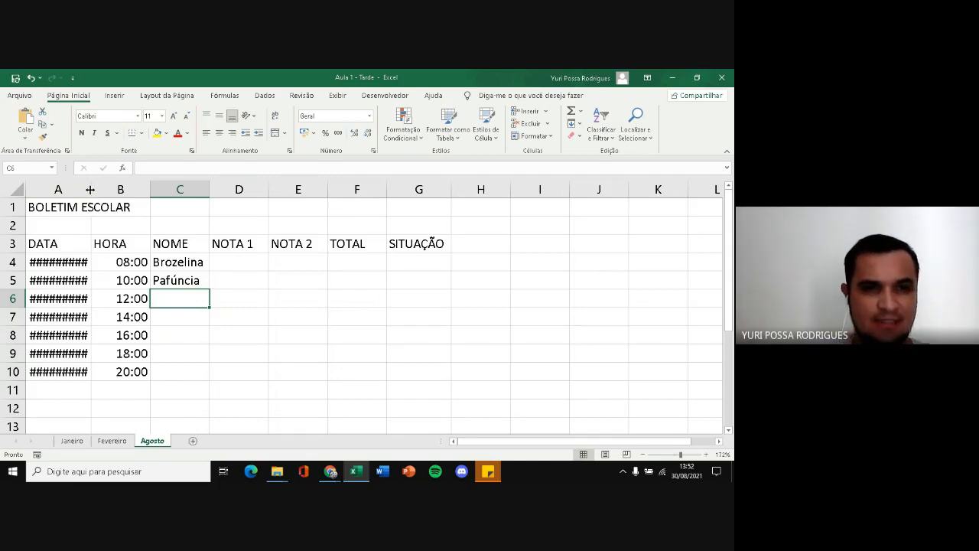
{"action": "left_click_drag", "start_coordinate": [90, 189], "coordinate": [100, 187]}
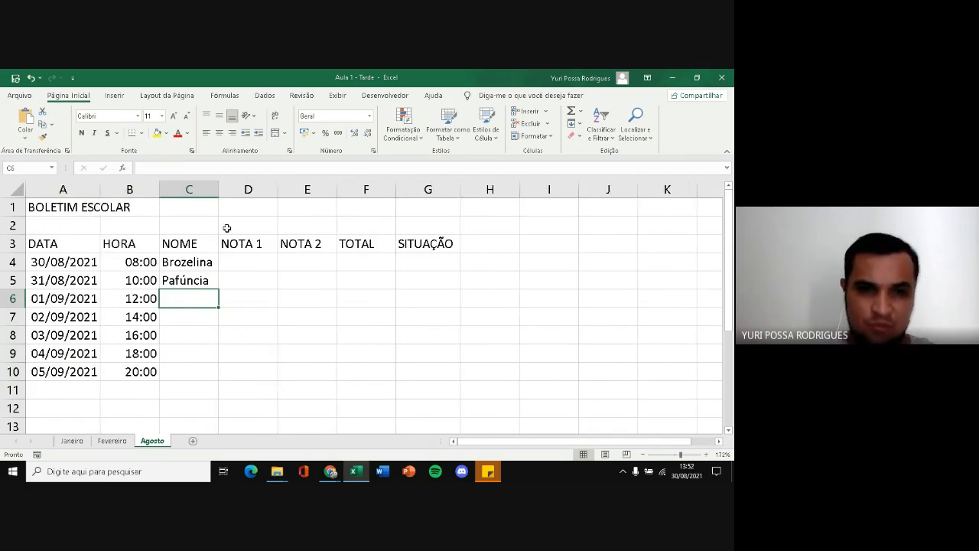
{"action": "left_click_drag", "start_coordinate": [221, 192], "coordinate": [223, 191]}
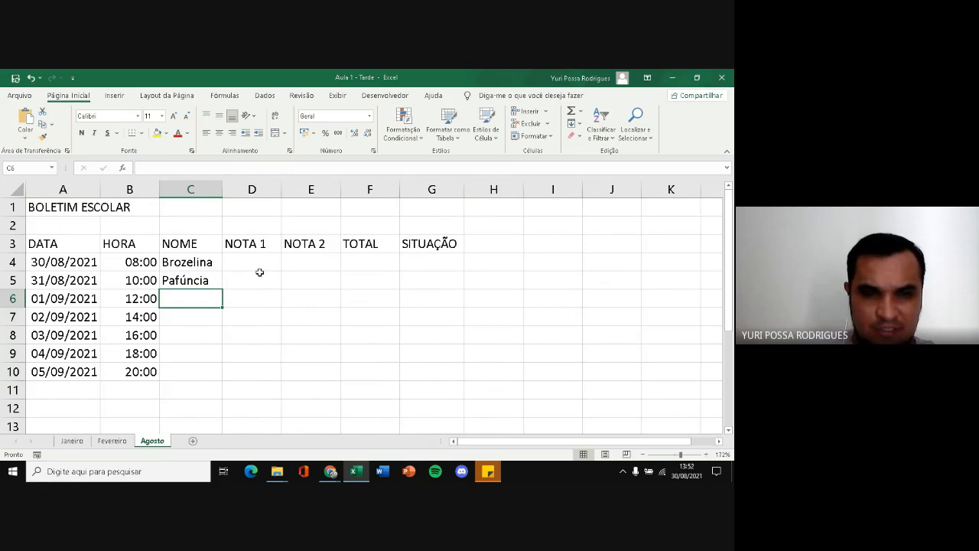
Fill the two student names in C4:C5 down to C10 so they alternate
{"action": "left_click_drag", "start_coordinate": [188, 263], "coordinate": [221, 372]}
{"action": "left_click", "coordinate": [189, 278]}
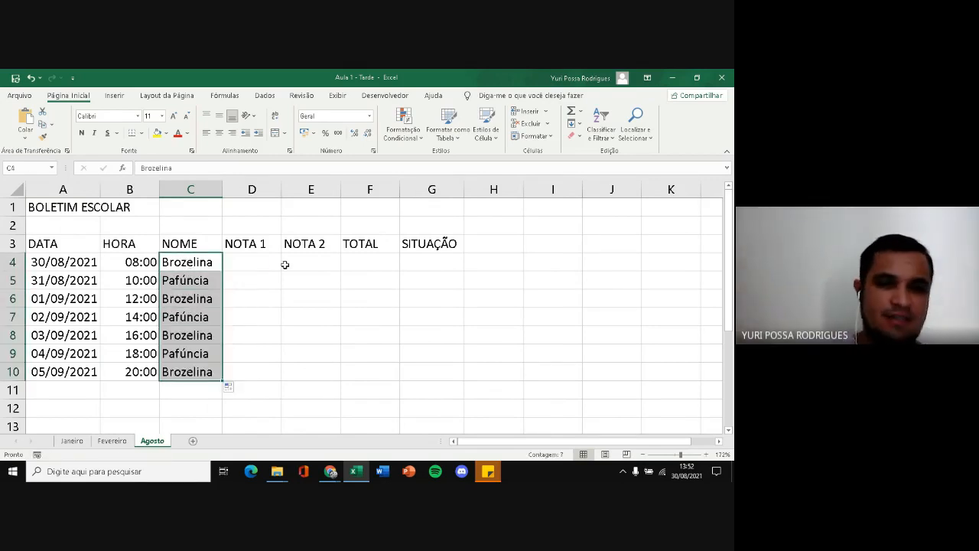
Enter the grades 10 and 11 in D4:D5 under NOTA 1, and 10 and 13 in E4:E5 under NOTA 2
{"action": "left_click", "coordinate": [263, 264]}
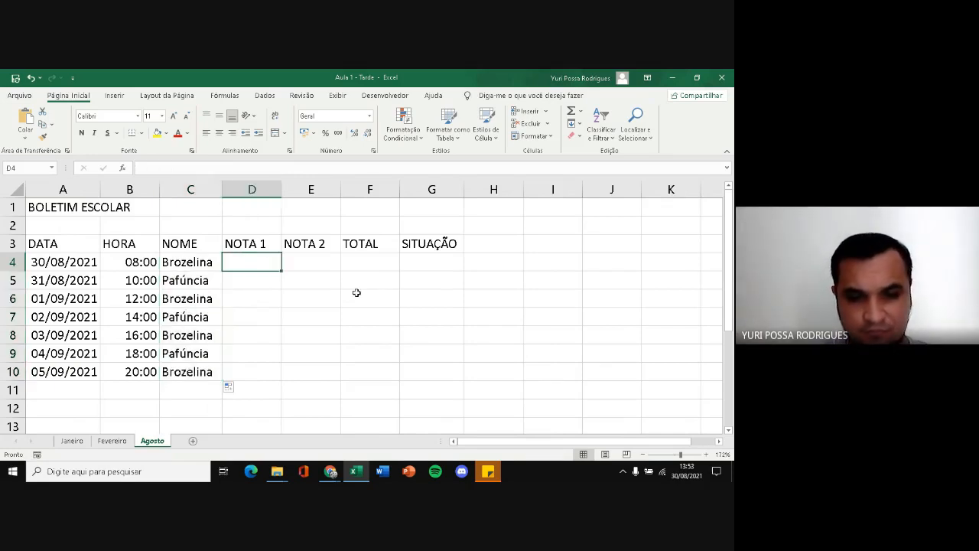
{"action": "type", "text": "10"}
{"action": "key", "text": "Return"}
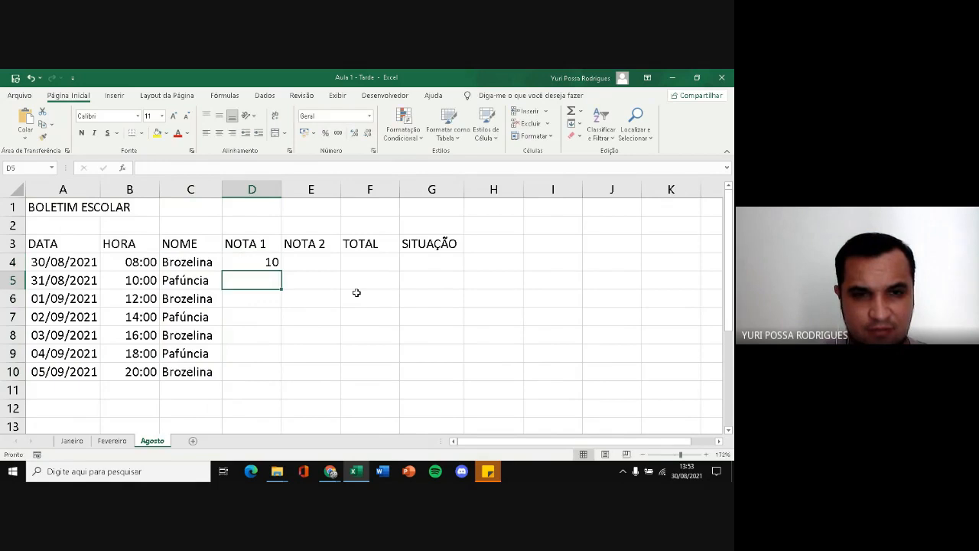
{"action": "type", "text": "11"}
{"action": "key", "text": "Tab"}
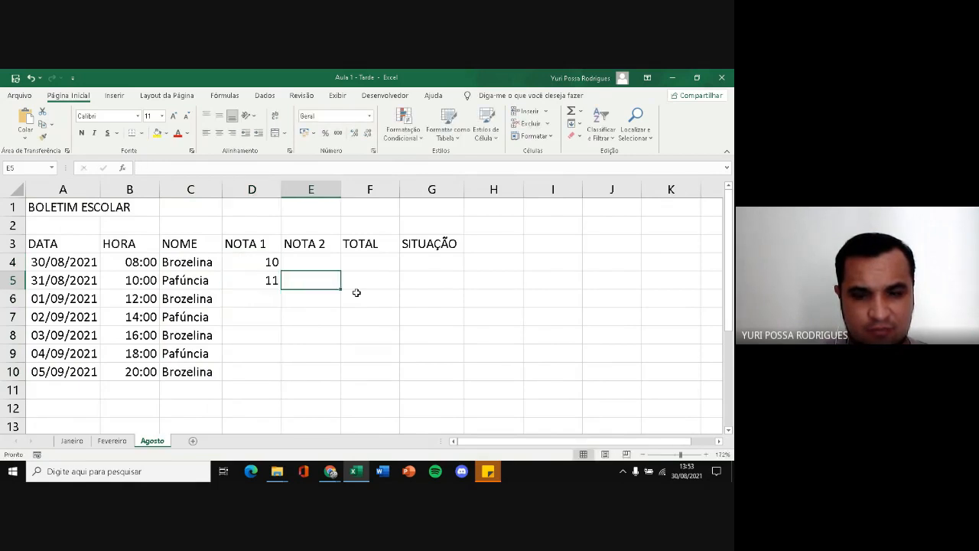
{"action": "key", "text": "Up"}
{"action": "type", "text": "10"}
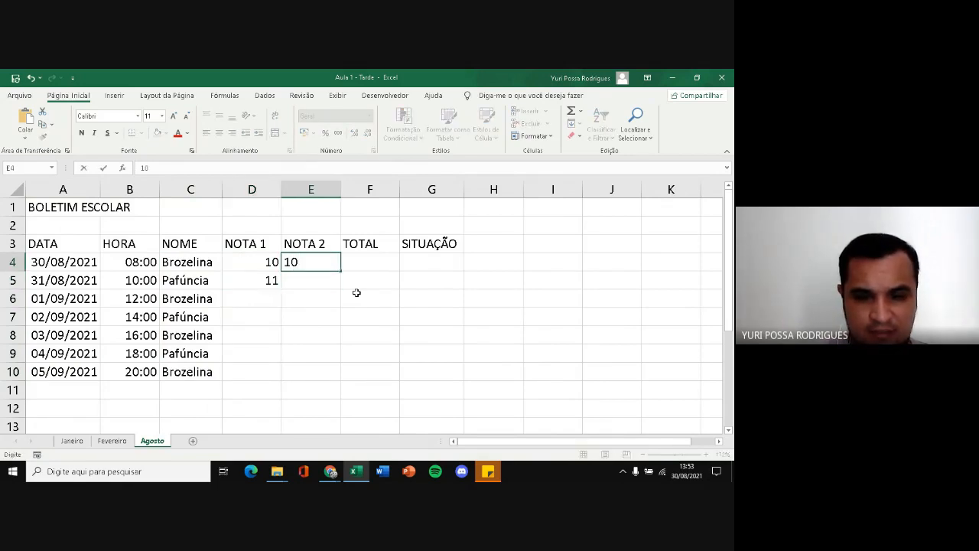
{"action": "key", "text": "Return"}
{"action": "type", "text": "13"}
{"action": "key", "text": "Return"}
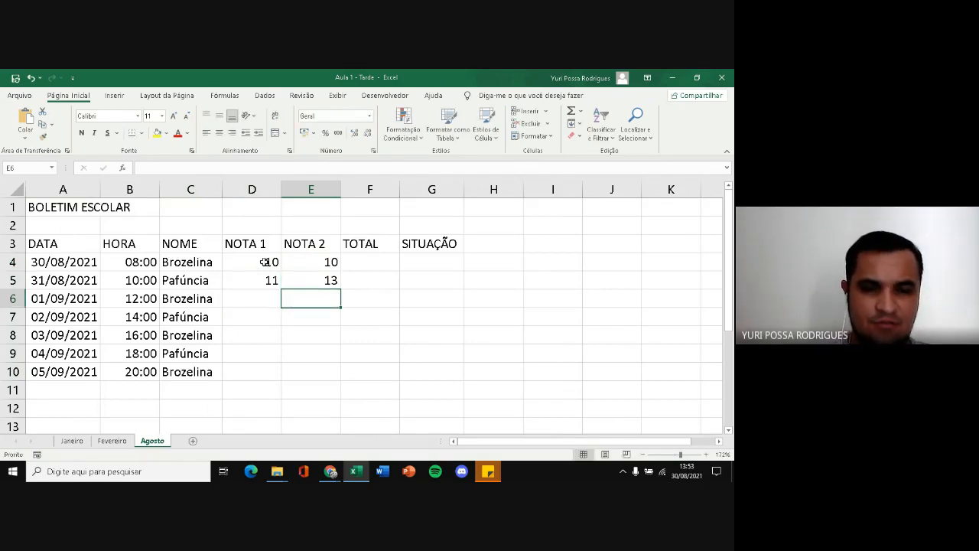
Extend the grades in D4:E5 down to row 10 as number series and widen the TOTAL column slightly
{"action": "left_click_drag", "start_coordinate": [263, 261], "coordinate": [337, 377]}
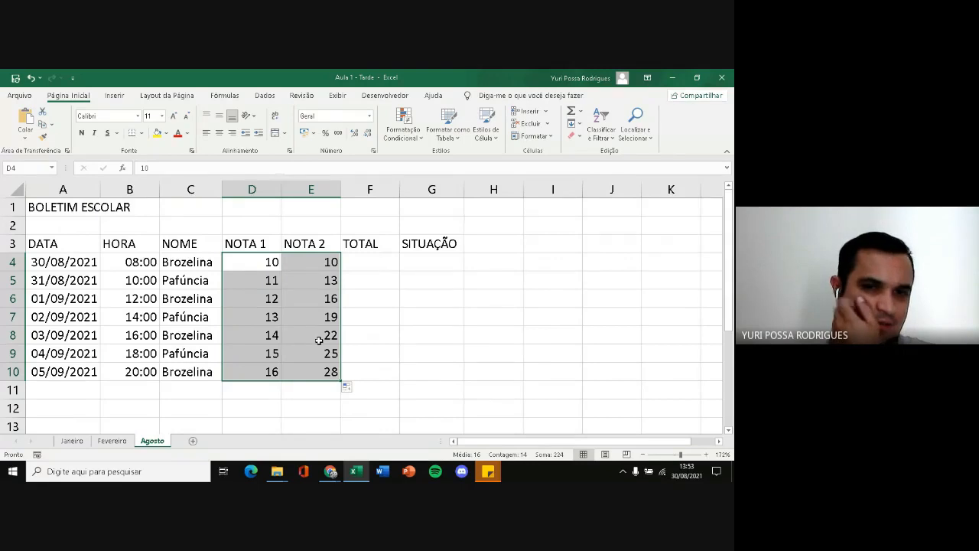
{"action": "left_click", "coordinate": [298, 294]}
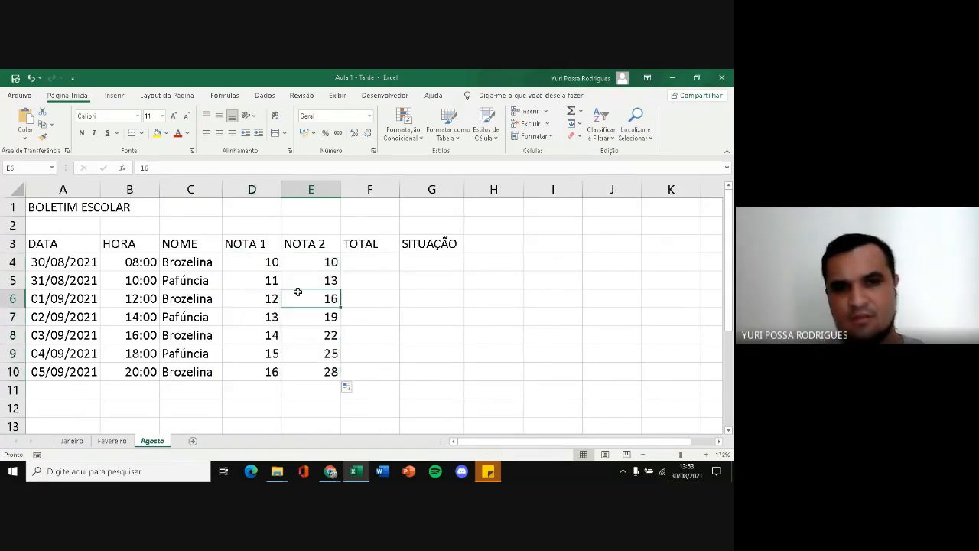
{"action": "mouse_move", "coordinate": [250, 263]}
{"action": "left_mouse_down"}
{"action": "mouse_move", "coordinate": [255, 278]}
{"action": "mouse_move", "coordinate": [310, 280]}
{"action": "mouse_move", "coordinate": [257, 275]}
{"action": "left_mouse_up"}
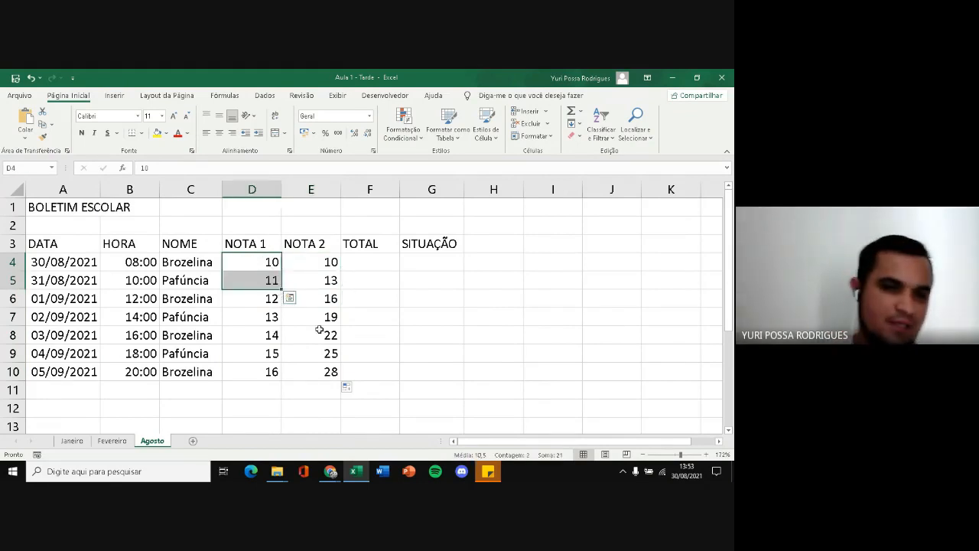
{"action": "left_click", "coordinate": [379, 264]}
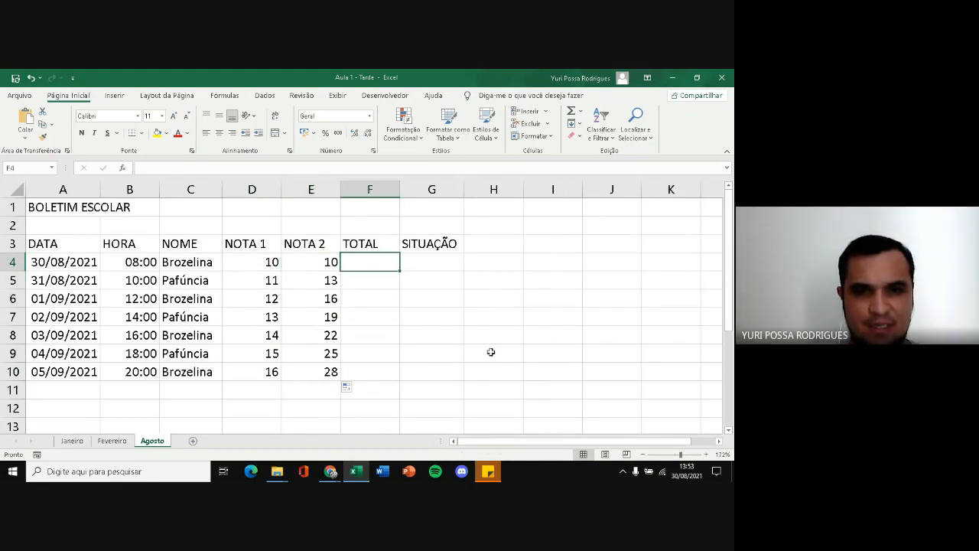
{"action": "left_click_drag", "start_coordinate": [397, 190], "coordinate": [408, 190]}
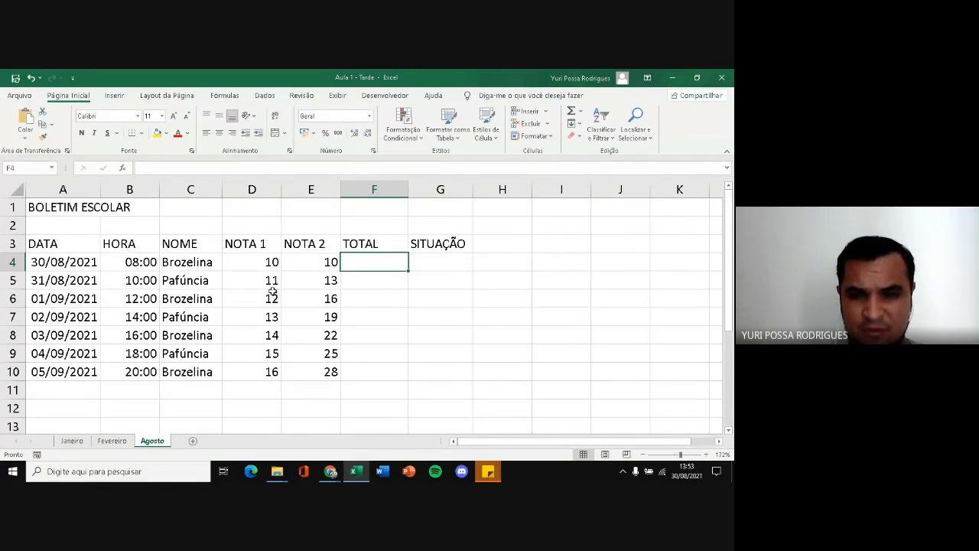
Make the BOLETIM ESCOLAR title range A1:G1 bold
{"action": "left_click", "coordinate": [39, 208]}
{"action": "left_click", "coordinate": [52, 223]}
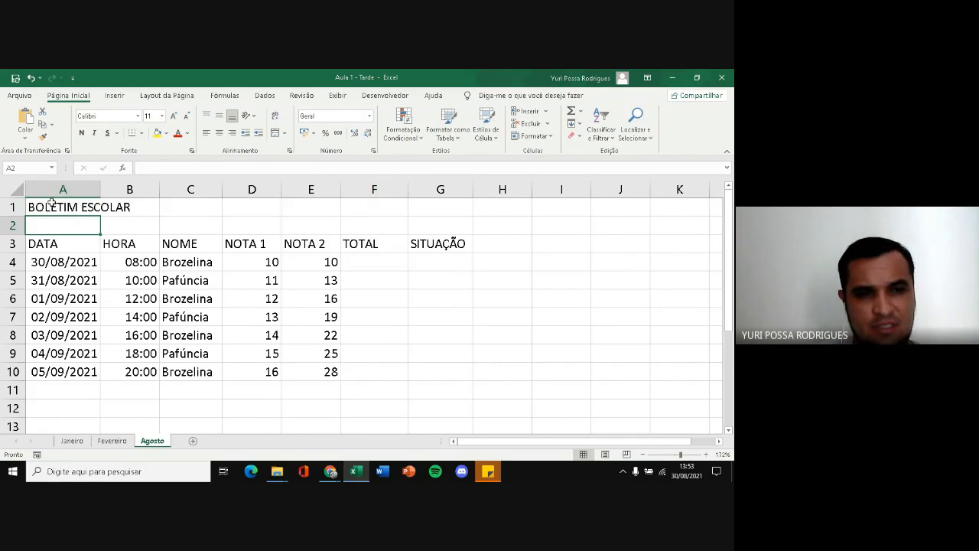
{"action": "left_click_drag", "start_coordinate": [52, 202], "coordinate": [427, 208]}
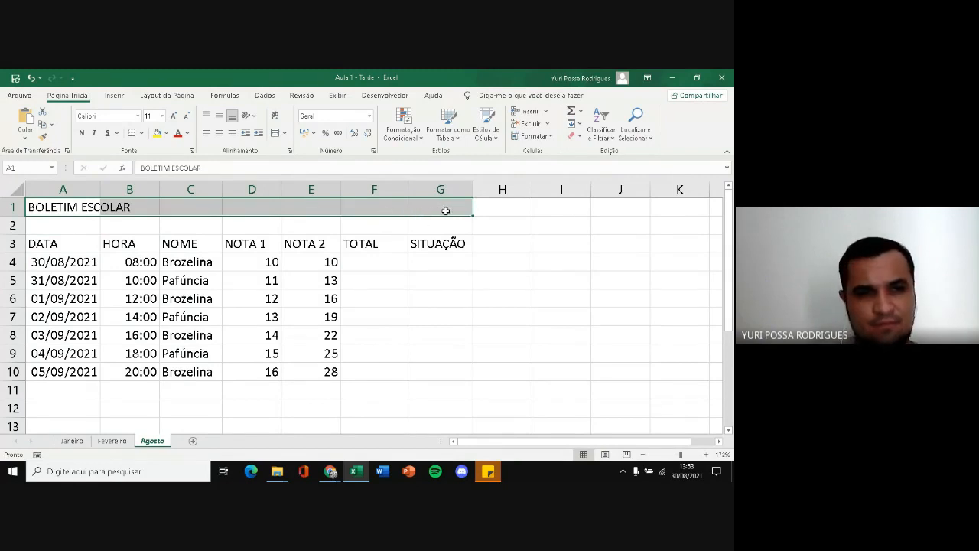
{"action": "left_click", "coordinate": [82, 133]}
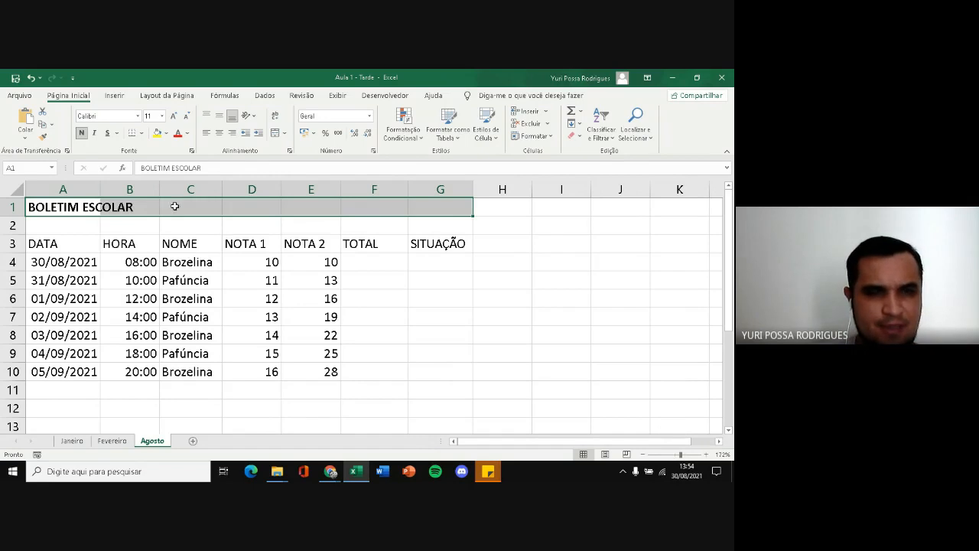
Apply all borders to the BOLETIM ESCOLAR title range A1:G1
{"action": "left_click", "coordinate": [140, 136]}
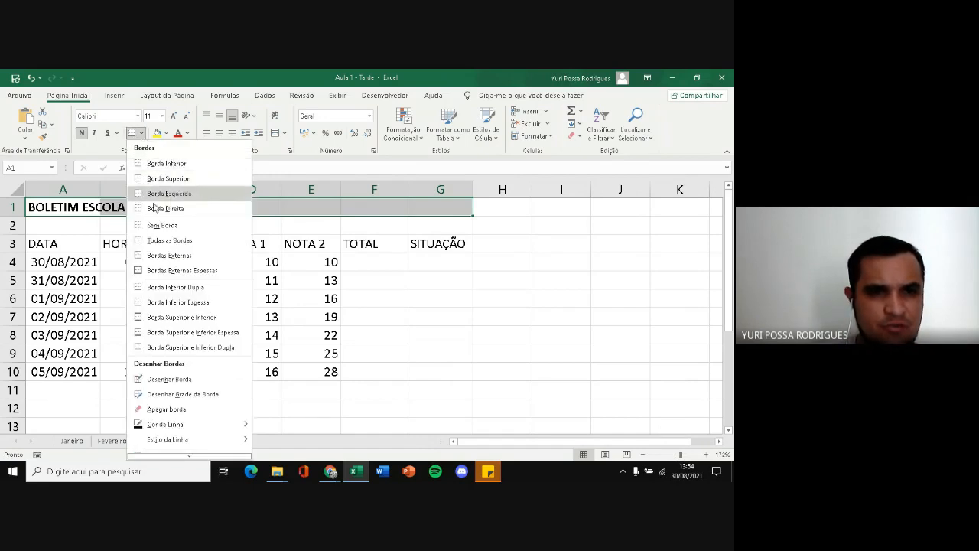
{"action": "left_click", "coordinate": [165, 240]}
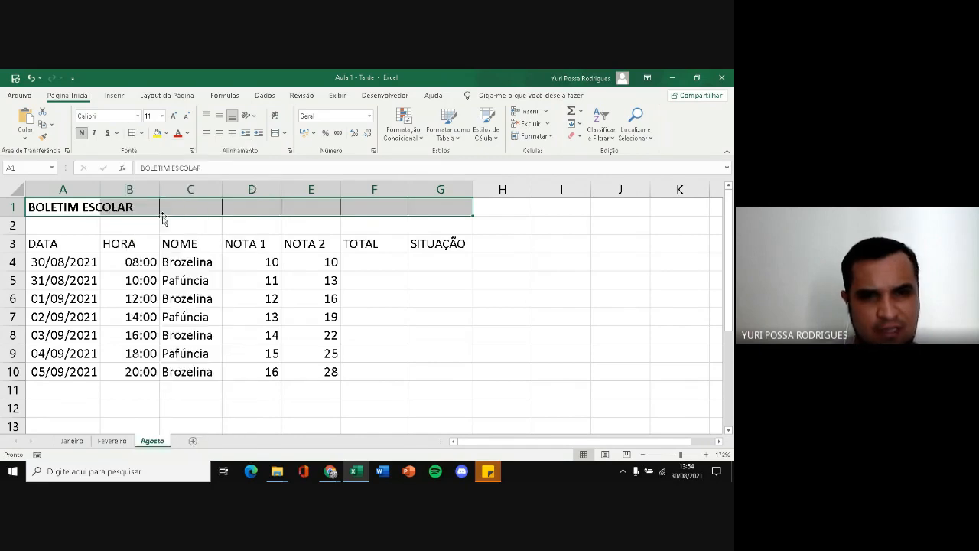
{"action": "left_click", "coordinate": [497, 280]}
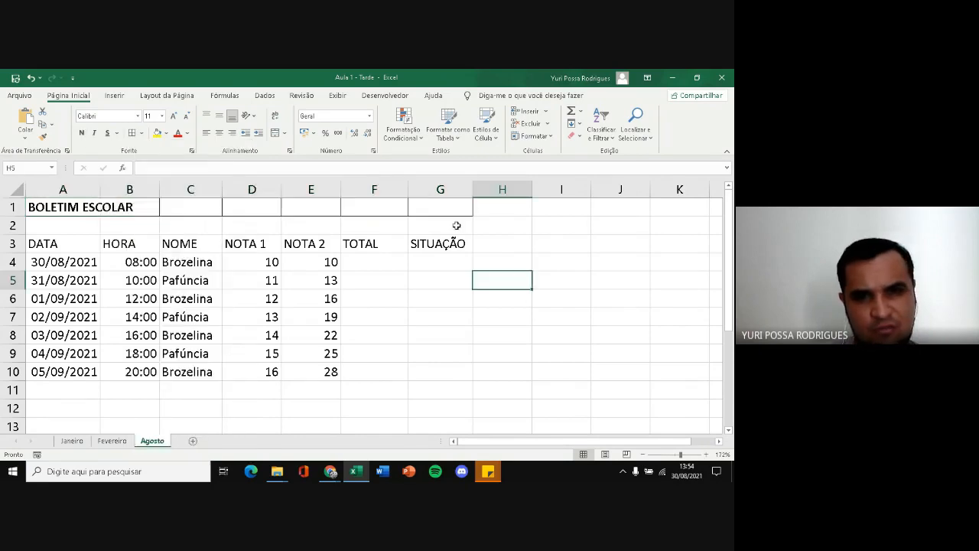
{"action": "left_click", "coordinate": [102, 208]}
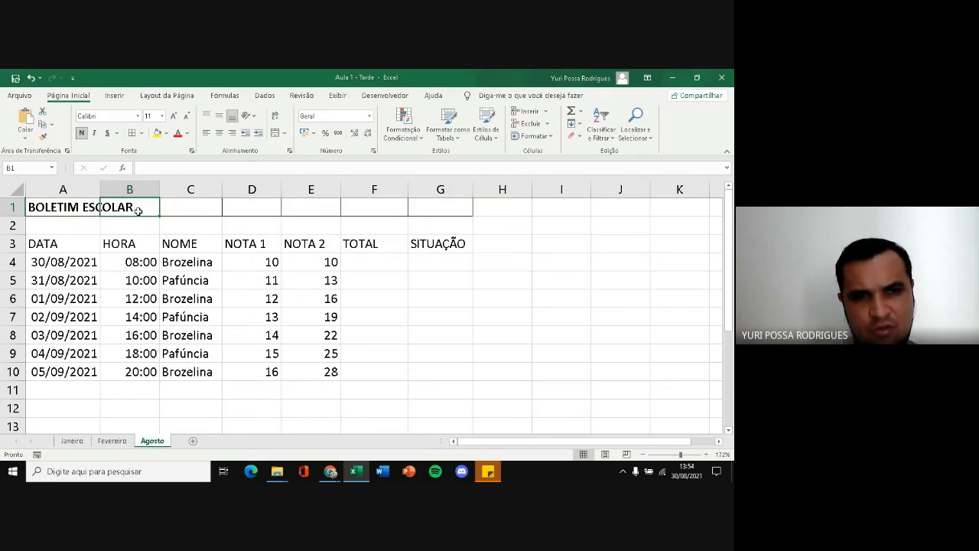
{"action": "left_click", "coordinate": [252, 208]}
Fill the title range A1:G1 with Azul, Ênfase 5, Mais Escuro 25% and make its text white
{"action": "left_click_drag", "start_coordinate": [69, 207], "coordinate": [441, 207]}
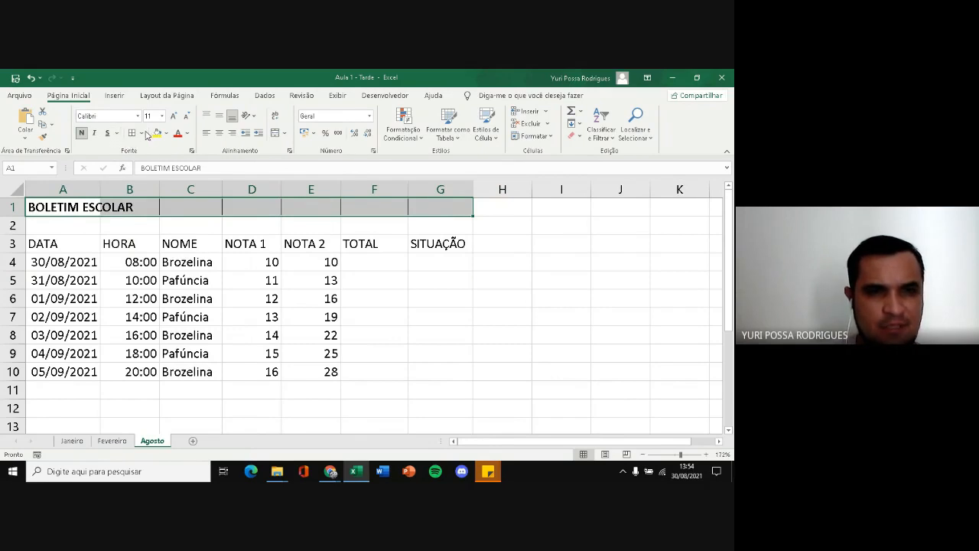
{"action": "left_click", "coordinate": [168, 135]}
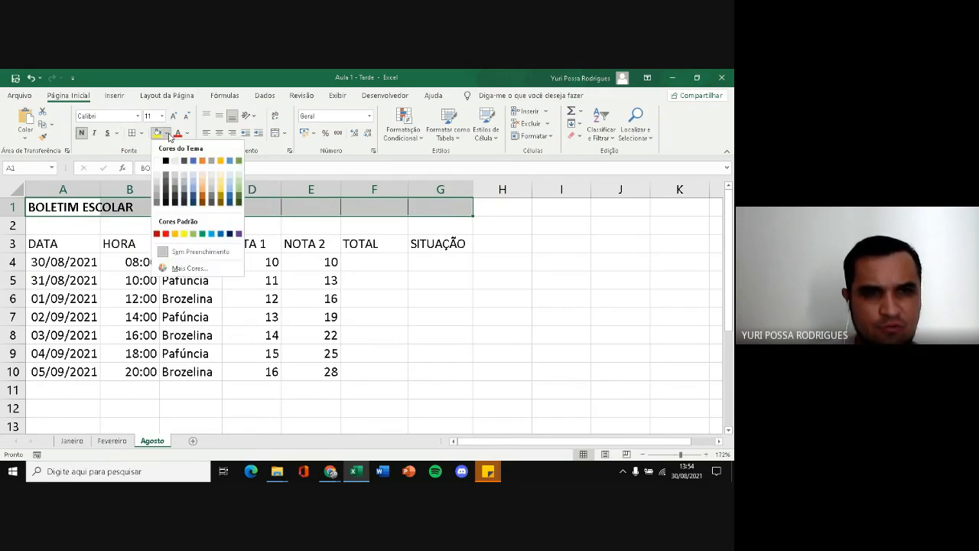
{"action": "left_click", "coordinate": [230, 201]}
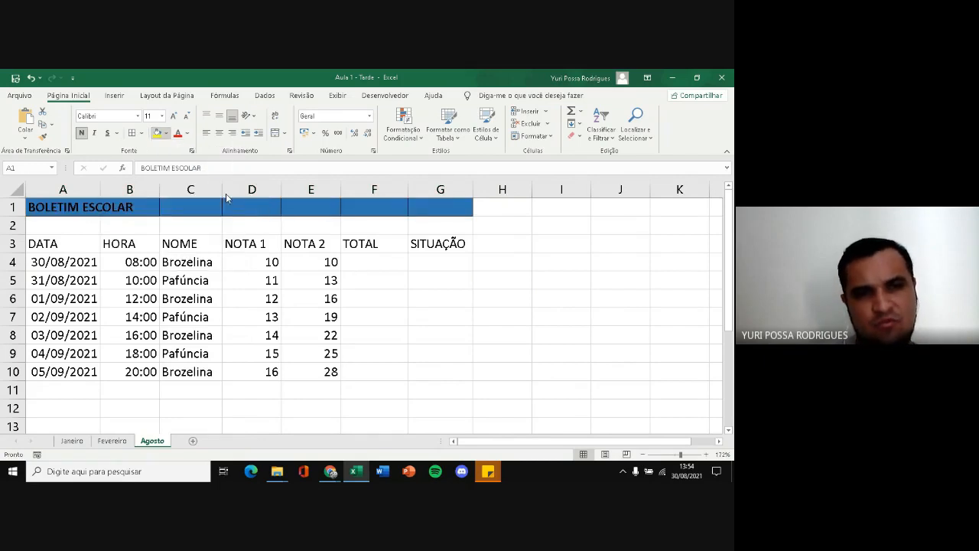
{"action": "left_click", "coordinate": [187, 134]}
{"action": "left_click", "coordinate": [178, 178]}
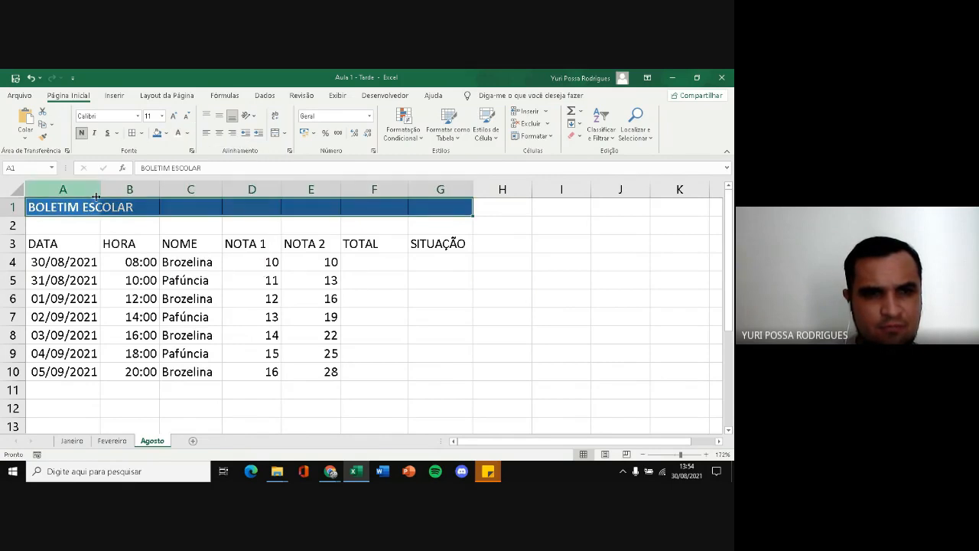
Increase the title's font size to 14 and merge and center it across A1:G1
{"action": "left_click", "coordinate": [174, 117]}
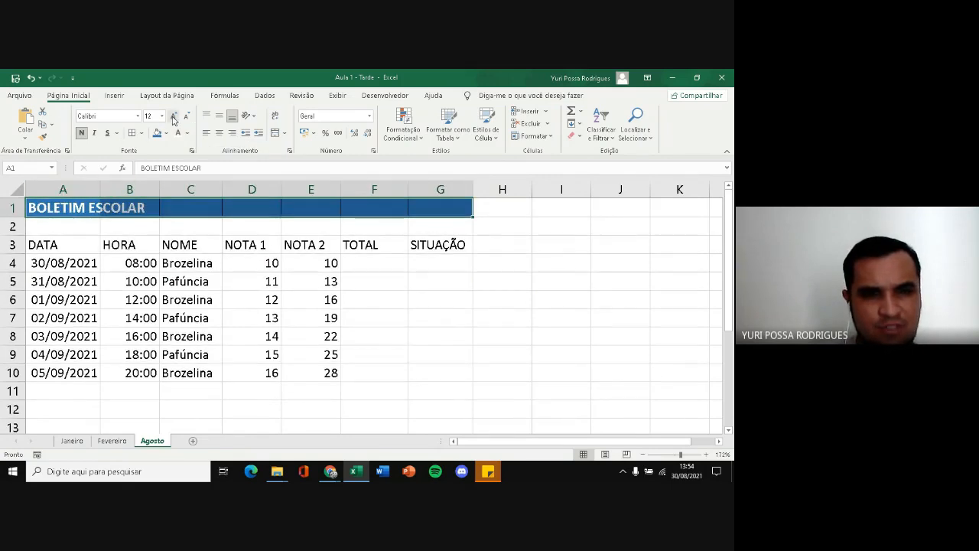
{"action": "left_click", "coordinate": [173, 116]}
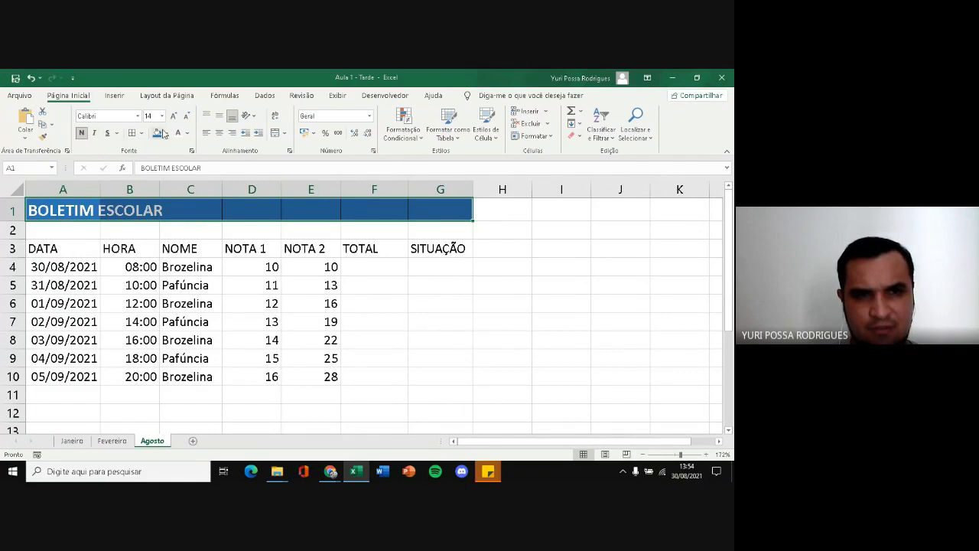
{"action": "left_click", "coordinate": [277, 136]}
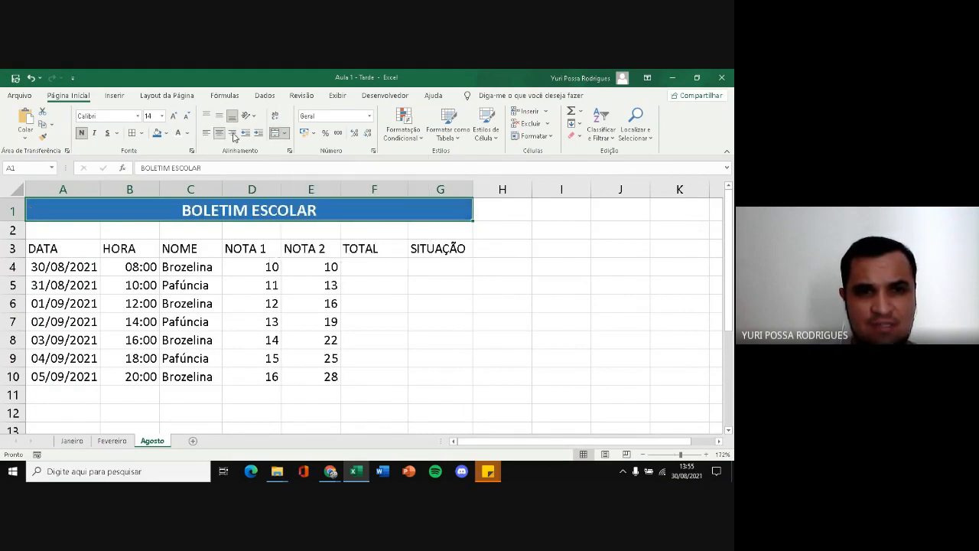
Switch to the Google Sheets file Aula 1 - Tarde, view its horizontal alignment options, and return to Excel
{"action": "mouse_move", "coordinate": [331, 472]}
{"action": "left_click", "coordinate": [268, 417]}
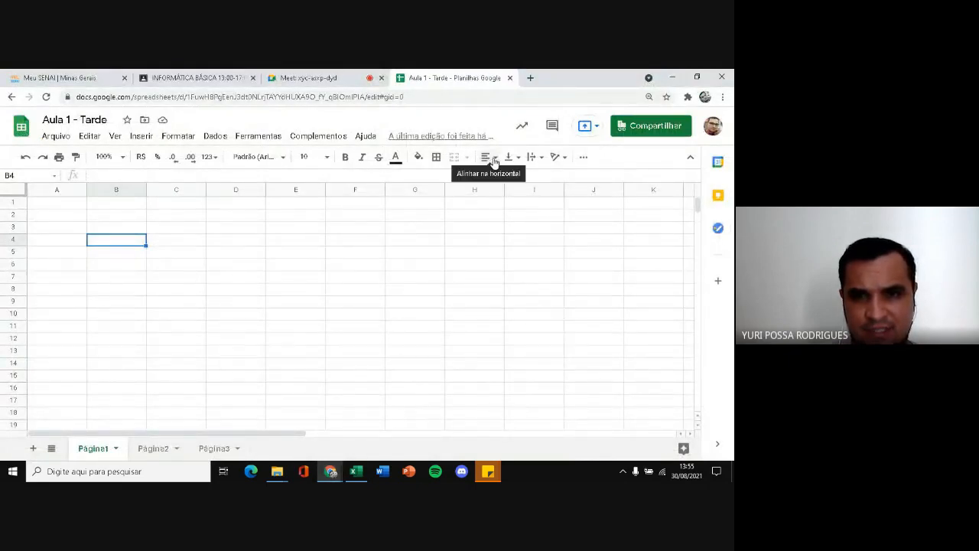
{"action": "left_click", "coordinate": [494, 161]}
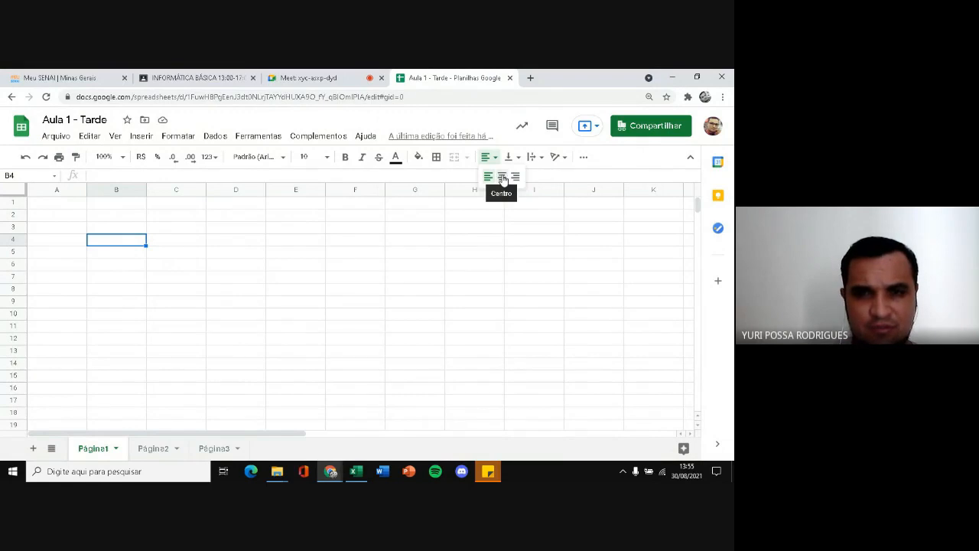
{"action": "left_click", "coordinate": [495, 162]}
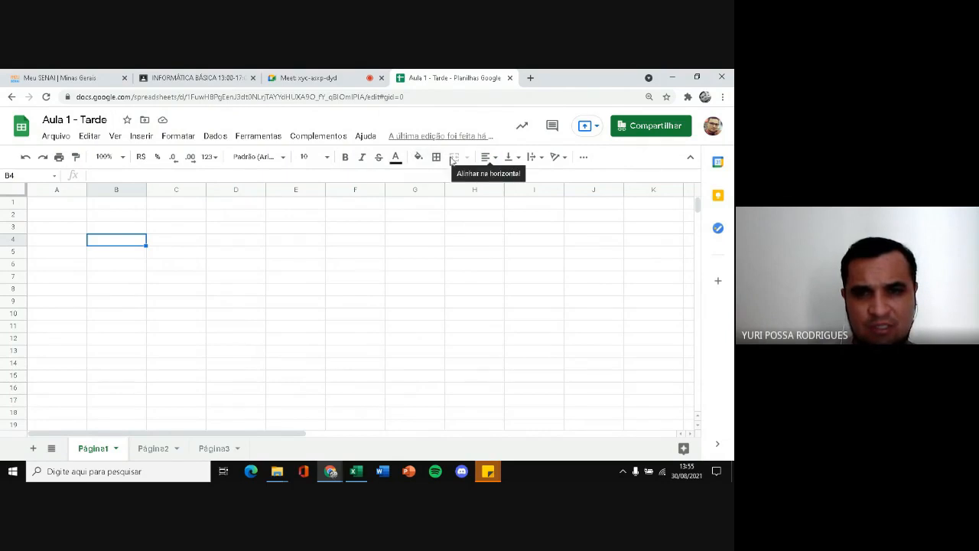
{"action": "left_click", "coordinate": [355, 471]}
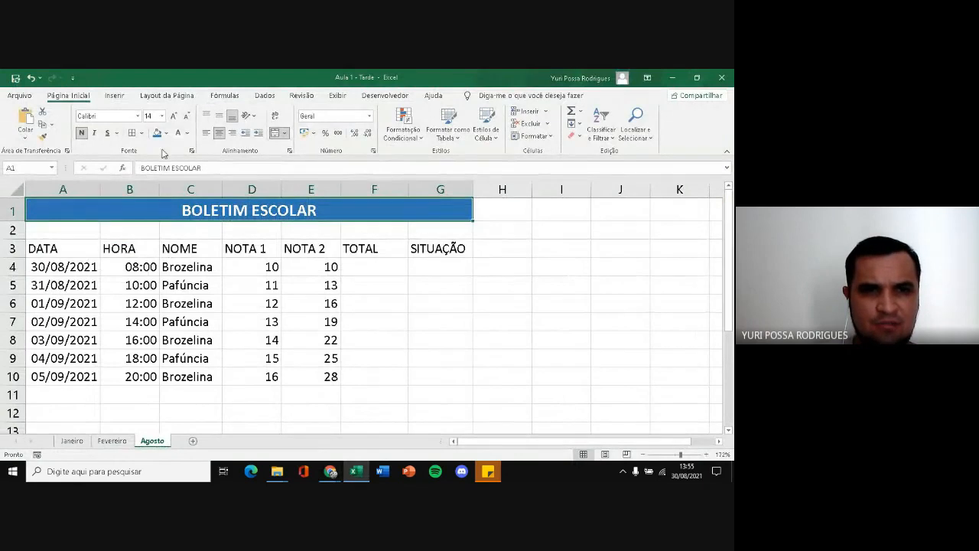
Apply all borders to the grades table in A3:G10
{"action": "left_click", "coordinate": [384, 285]}
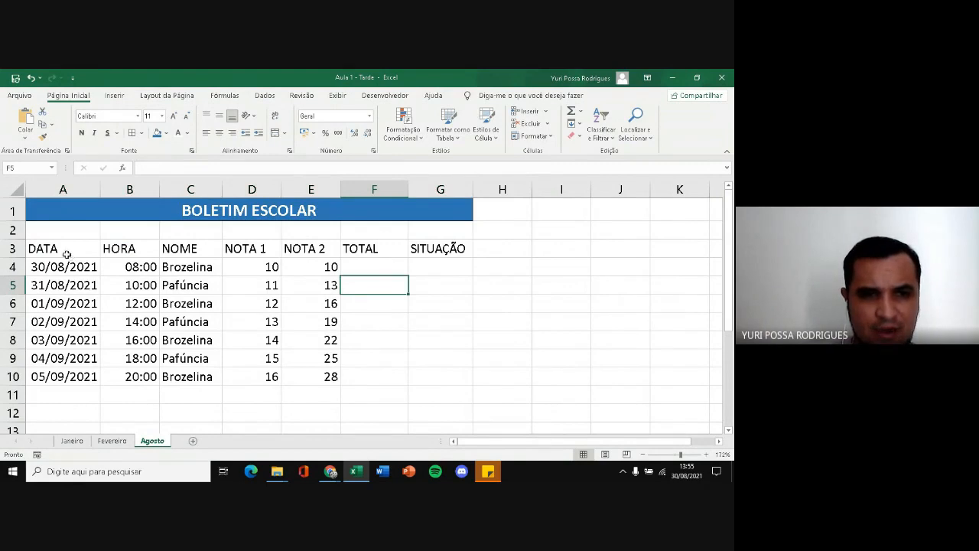
{"action": "left_click_drag", "start_coordinate": [67, 254], "coordinate": [447, 377]}
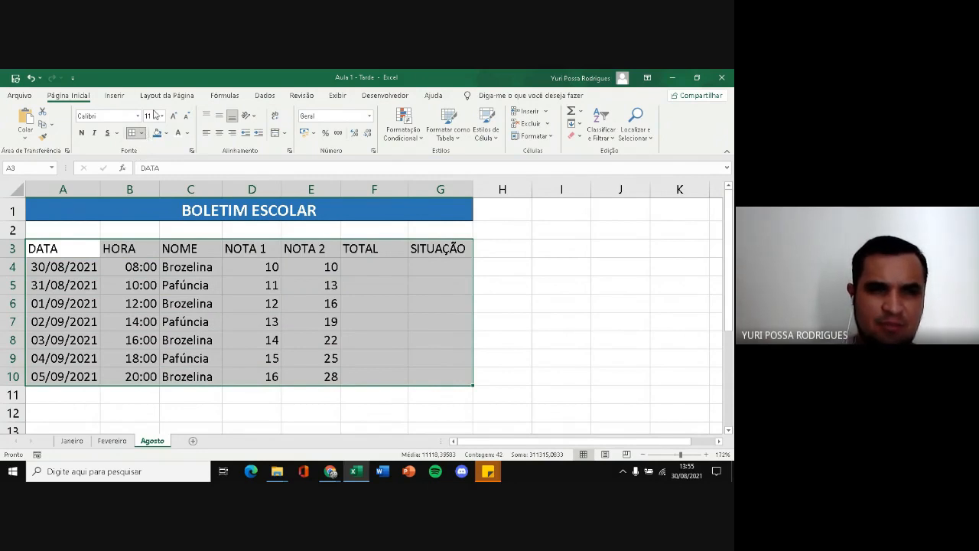
{"action": "left_click", "coordinate": [141, 133]}
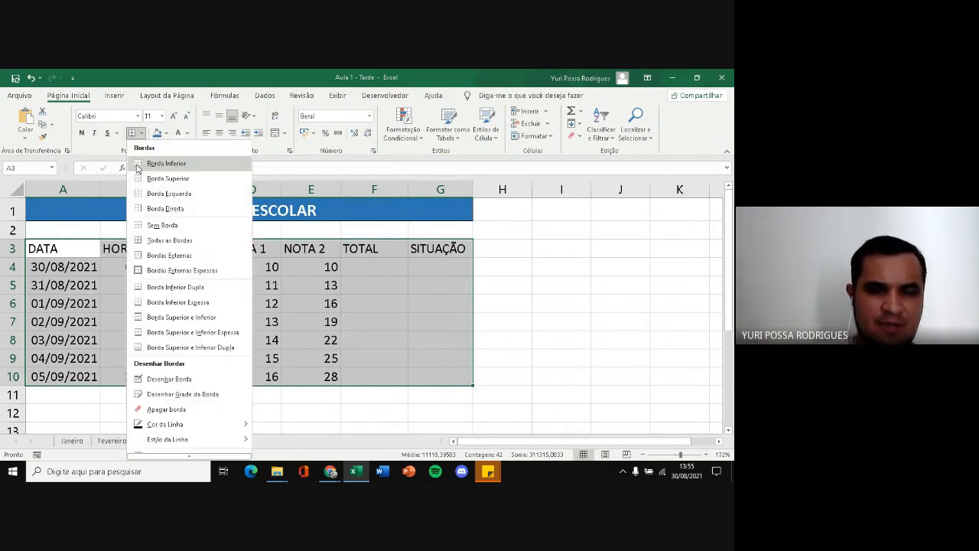
{"action": "left_click", "coordinate": [153, 242]}
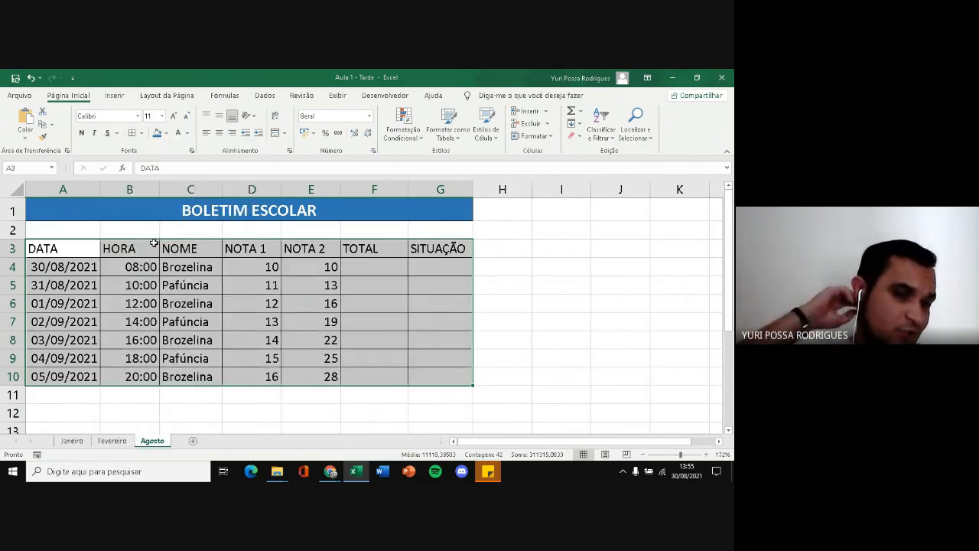
{"action": "left_click", "coordinate": [172, 299]}
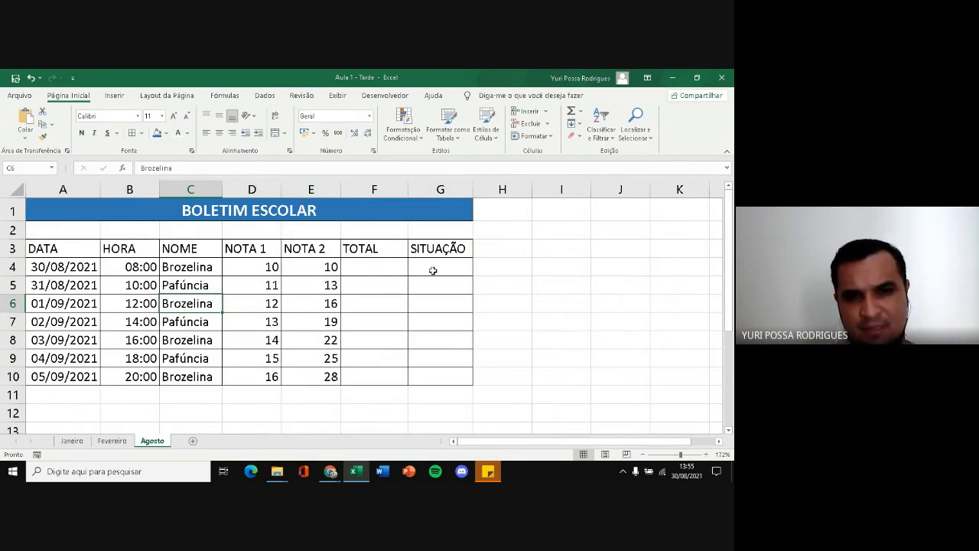
Hide the gridlines on the Agosto sheet
{"action": "left_click_drag", "start_coordinate": [573, 270], "coordinate": [601, 296]}
{"action": "left_click", "coordinate": [509, 248]}
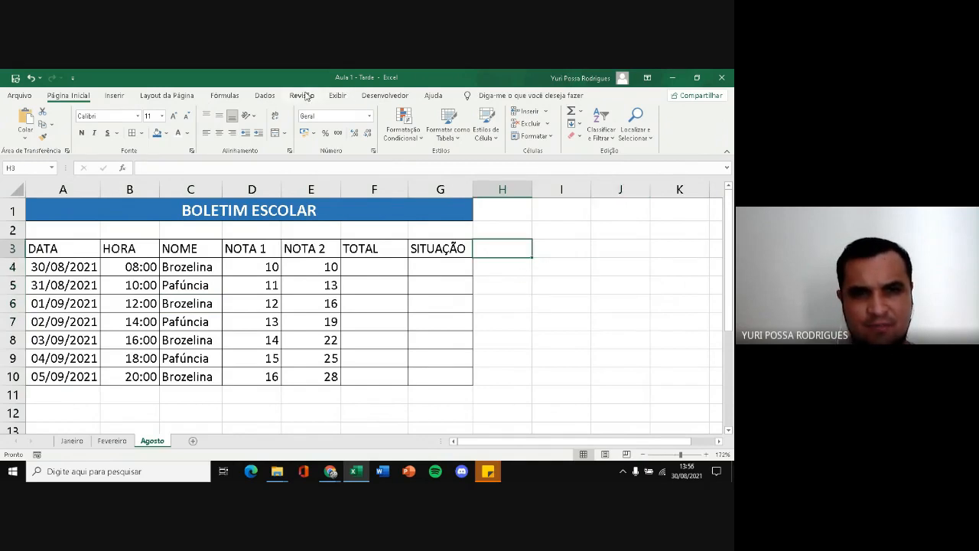
{"action": "left_click", "coordinate": [336, 96]}
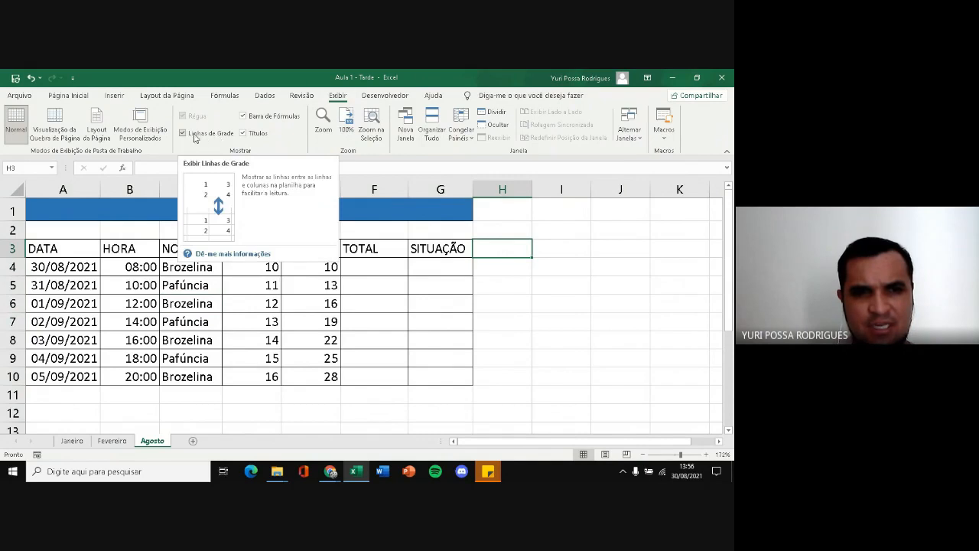
{"action": "left_click", "coordinate": [183, 133]}
{"action": "left_click_drag", "start_coordinate": [577, 240], "coordinate": [579, 310]}
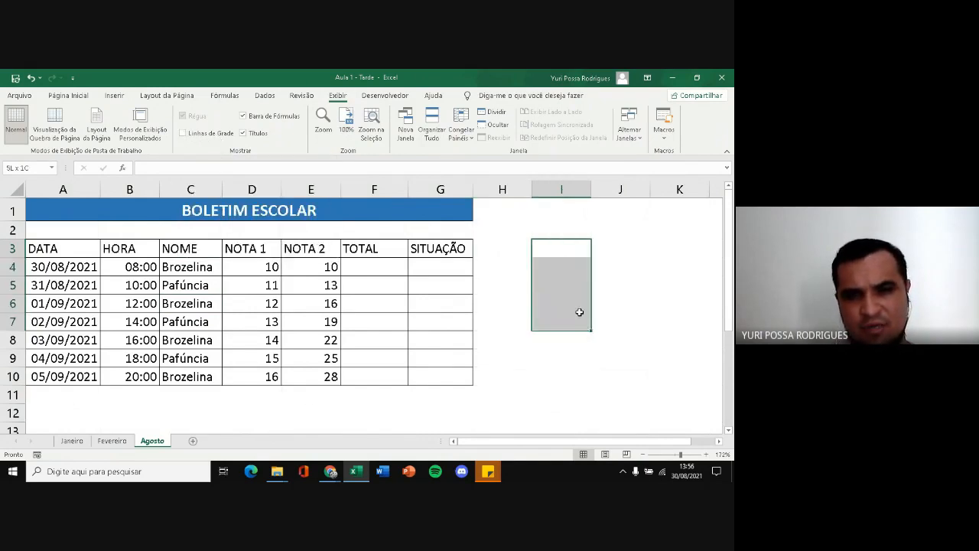
{"action": "left_click", "coordinate": [507, 296]}
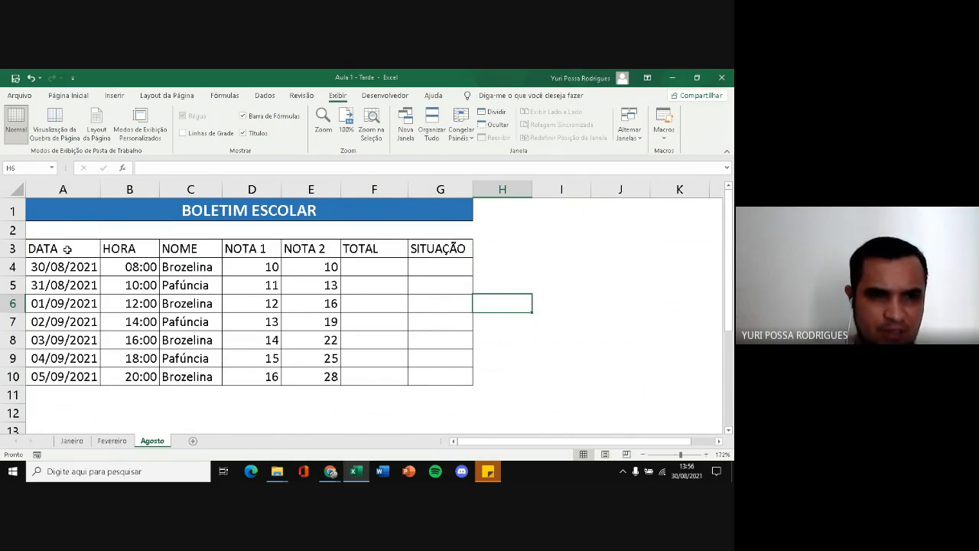
Make the header row A3:G3 bold and fill it with light grey
{"action": "left_click_drag", "start_coordinate": [68, 249], "coordinate": [453, 250]}
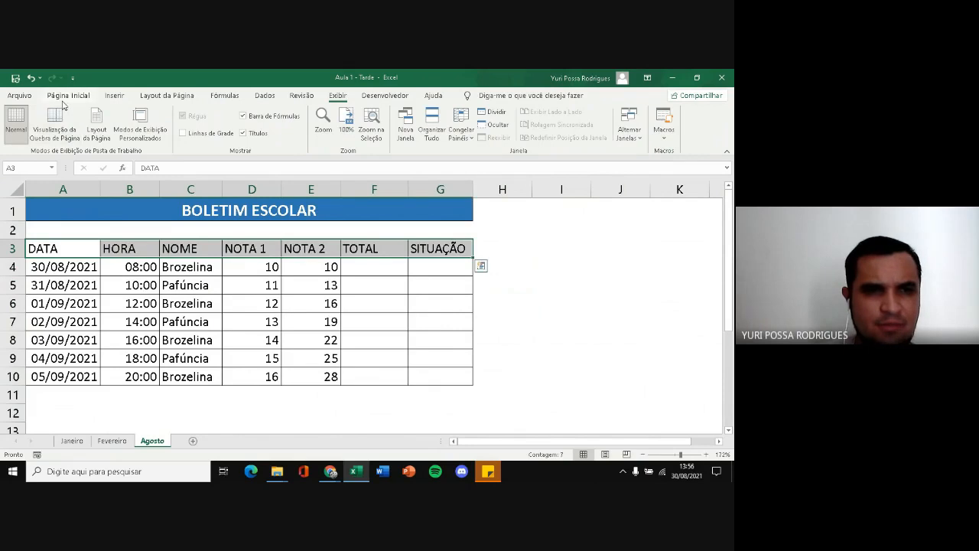
{"action": "left_click", "coordinate": [63, 98]}
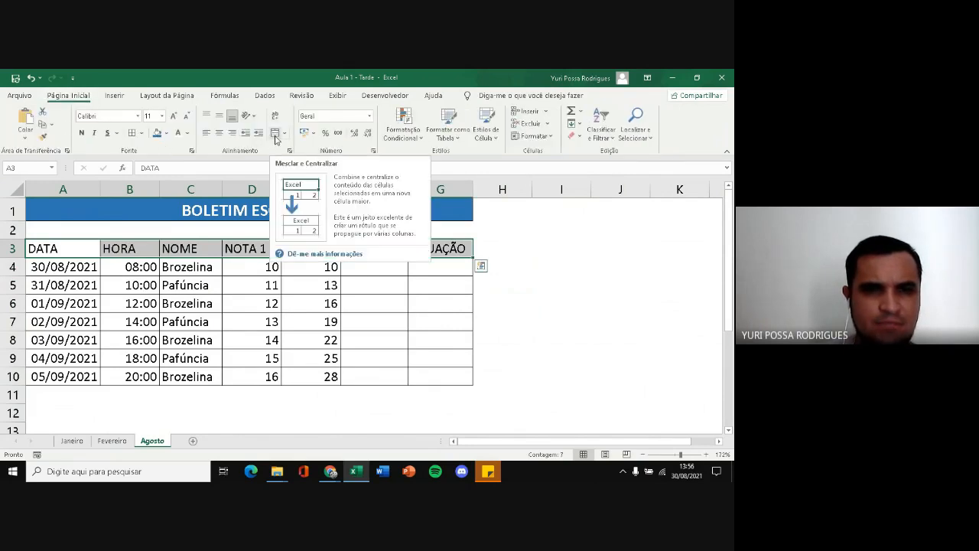
{"action": "left_click", "coordinate": [82, 133]}
{"action": "left_click", "coordinate": [166, 133]}
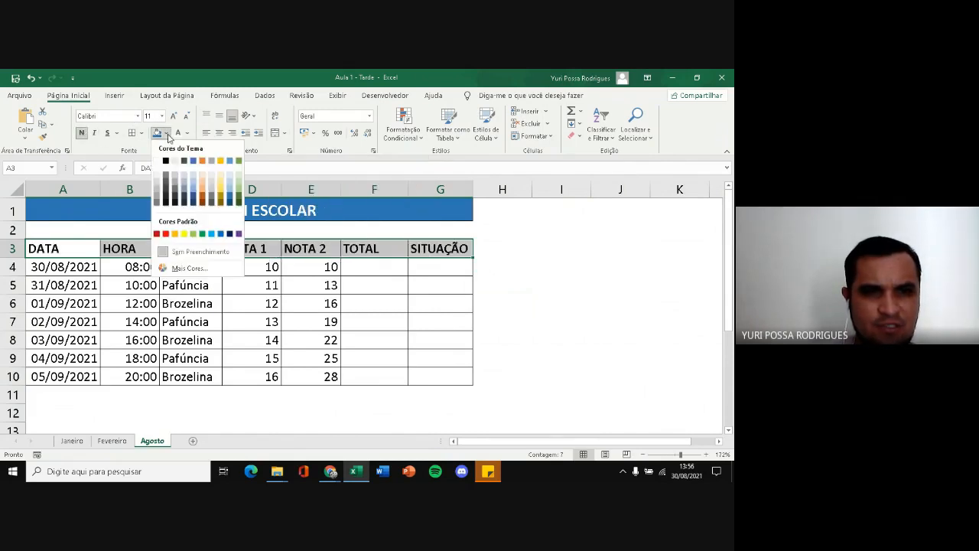
{"action": "left_click", "coordinate": [157, 181]}
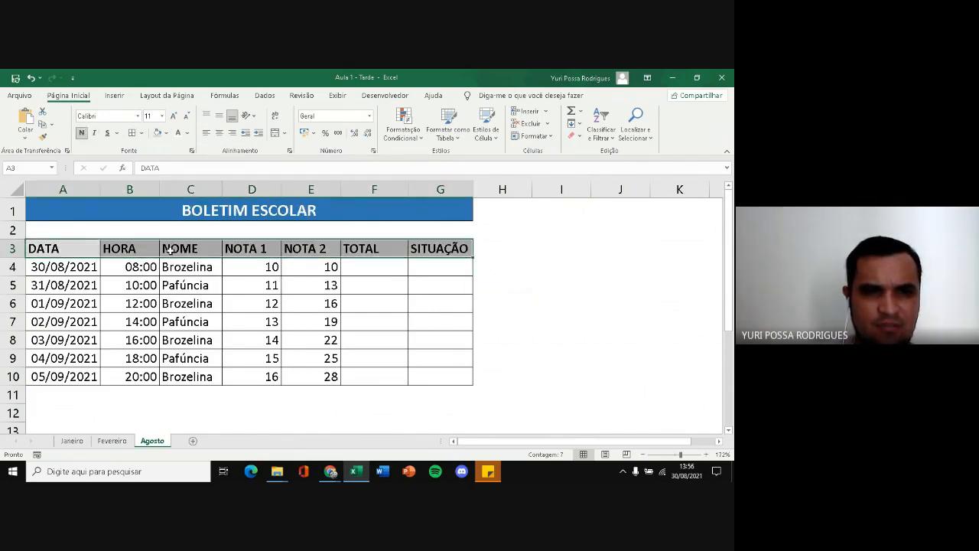
{"action": "left_click", "coordinate": [418, 334]}
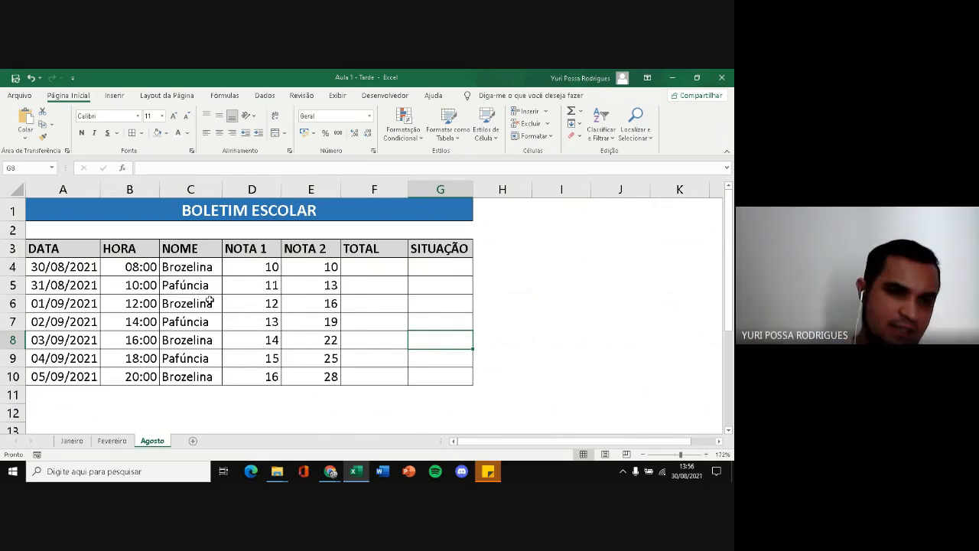
Replace the DATA heading in A3 with MATÉRIA
{"action": "left_click", "coordinate": [67, 249]}
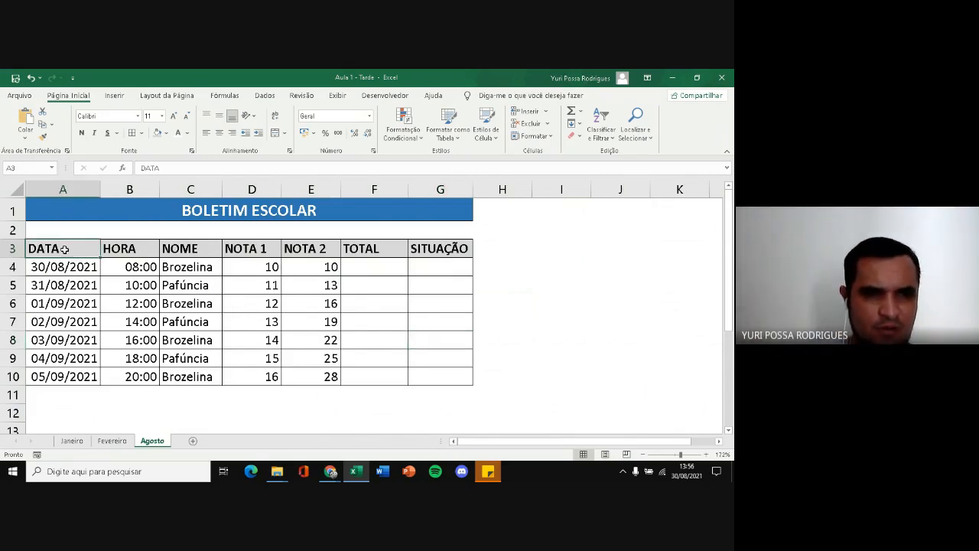
{"action": "double_click", "coordinate": [70, 250]}
{"action": "key", "text": "BackSpace"}
{"action": "key", "text": "BackSpace"}
{"action": "key", "text": "BackSpace"}
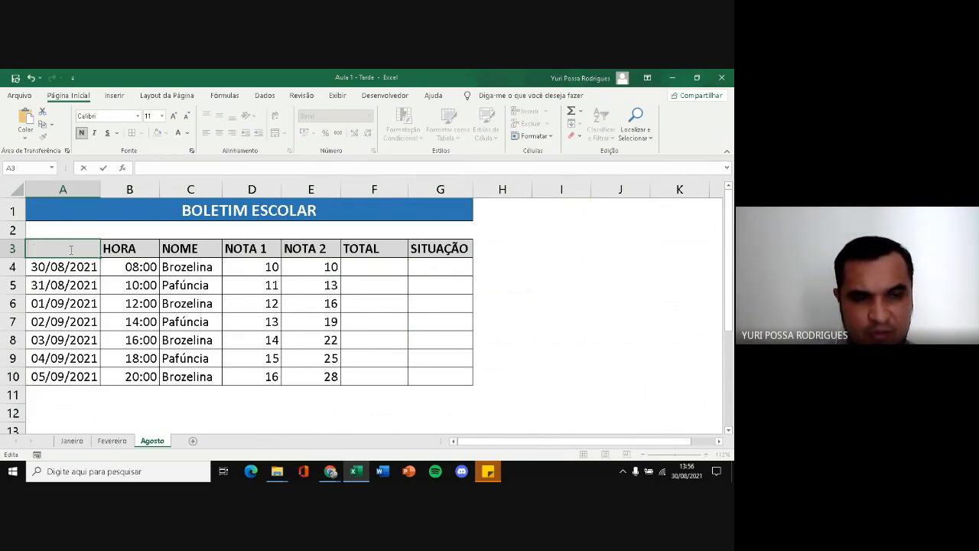
{"action": "type", "text": "ma"}
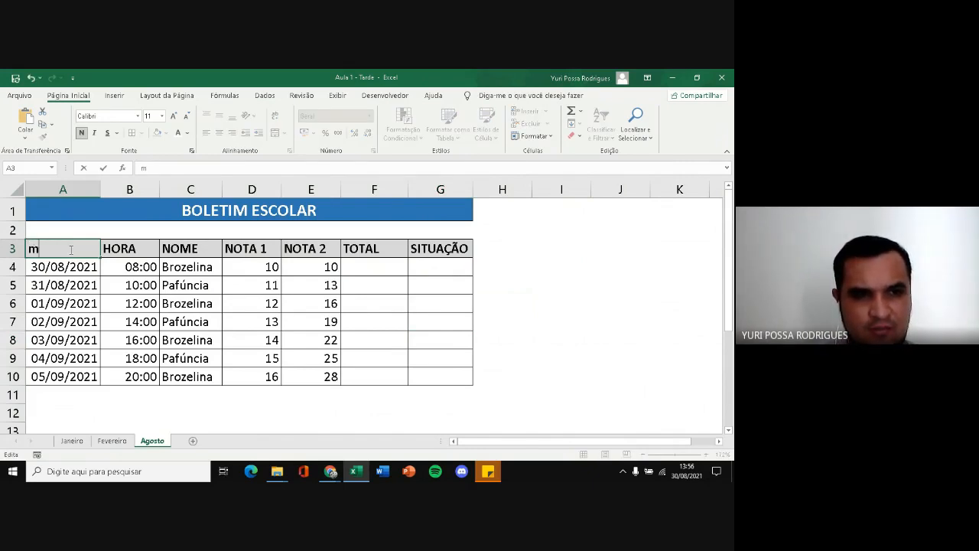
{"action": "key", "text": "BackSpace"}
{"action": "key", "text": "BackSpace"}
{"action": "type", "text": "MAT"}
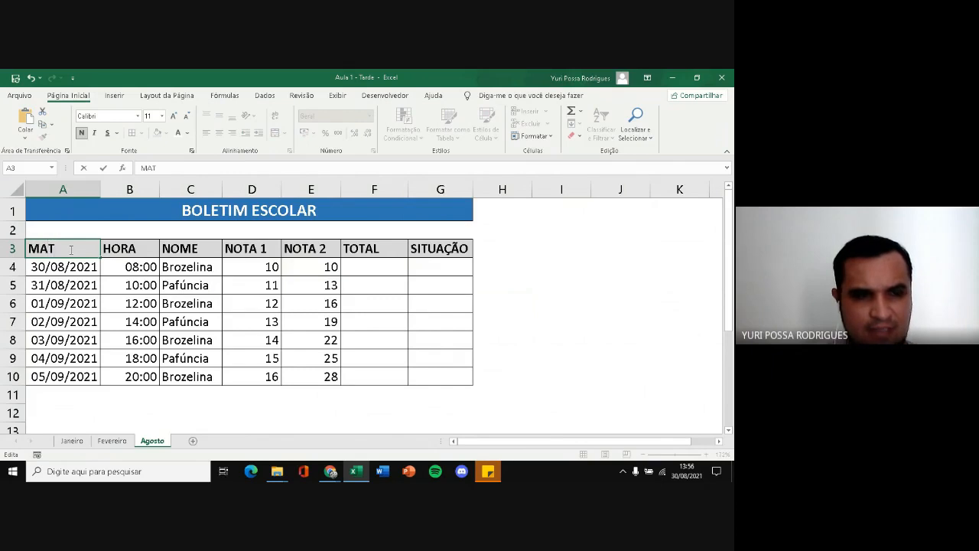
{"action": "type", "text": "ÉRIA"}
{"action": "key", "text": "Return"}
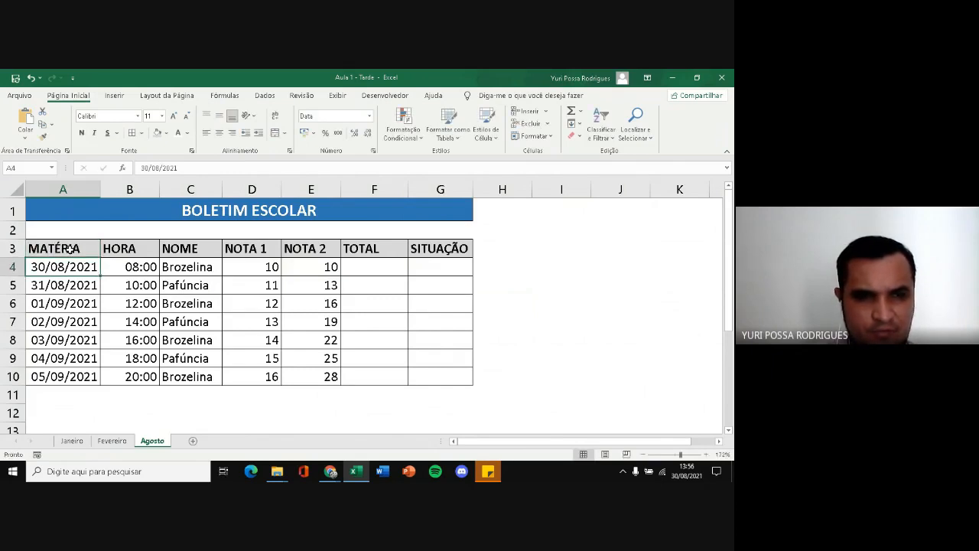
Replace the date in A4 with the subject Matemática
{"action": "type", "text": "mAT"}
{"action": "key", "text": "BackSpace"}
{"action": "key", "text": "BackSpace"}
{"action": "key", "text": "BackSpace"}
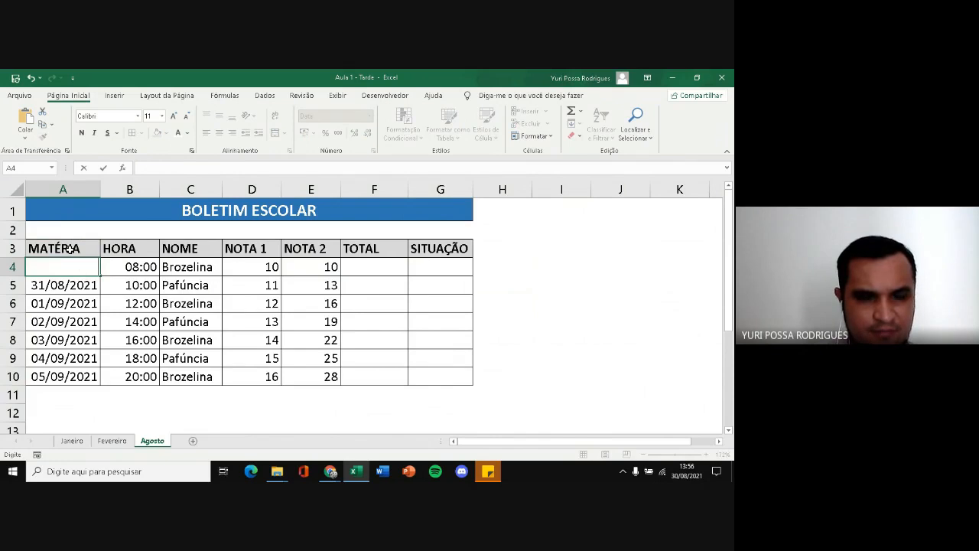
{"action": "type", "text": "Matemática"}
{"action": "key", "text": "Return"}
Replace the date in A5 with the subject Português, correcting its spelling
{"action": "type", "text": "P"}
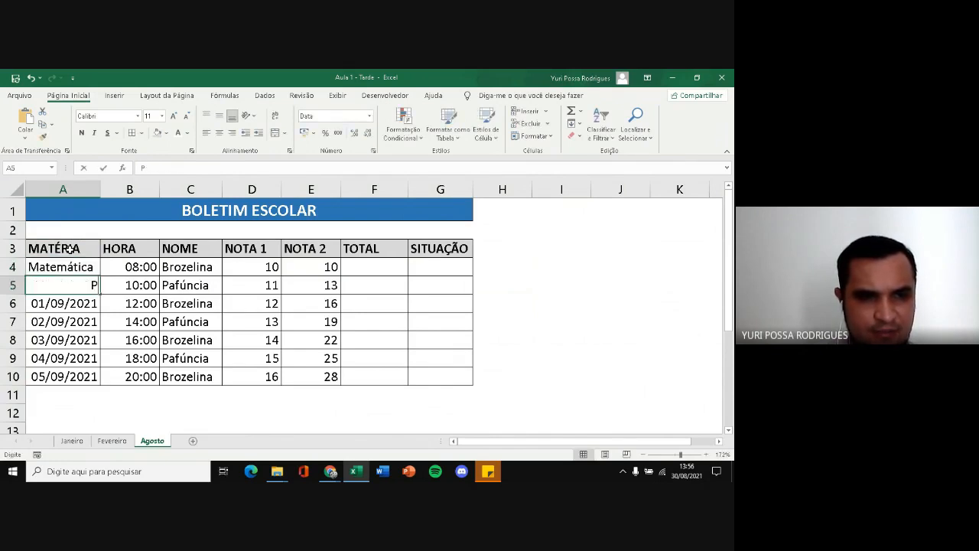
{"action": "type", "text": "ortug"}
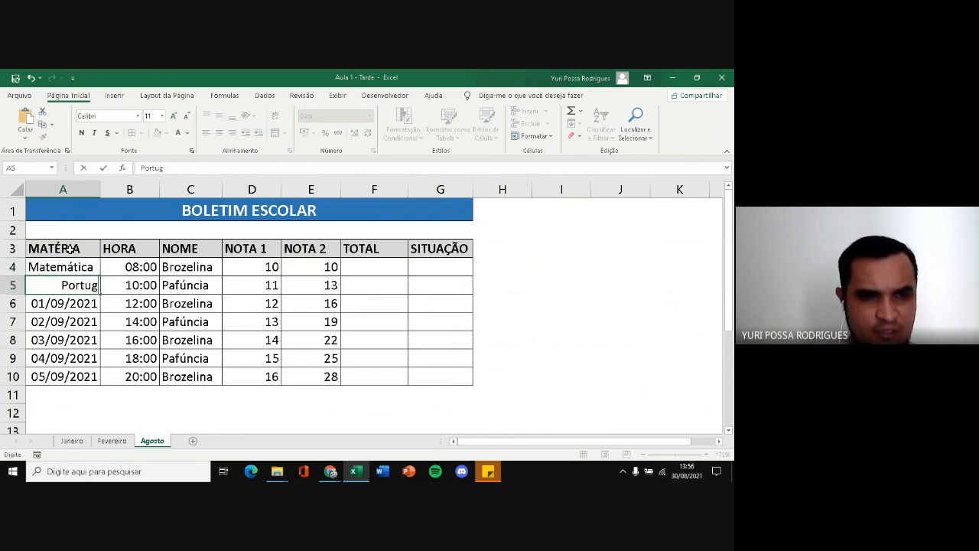
{"action": "type", "text": "uês"}
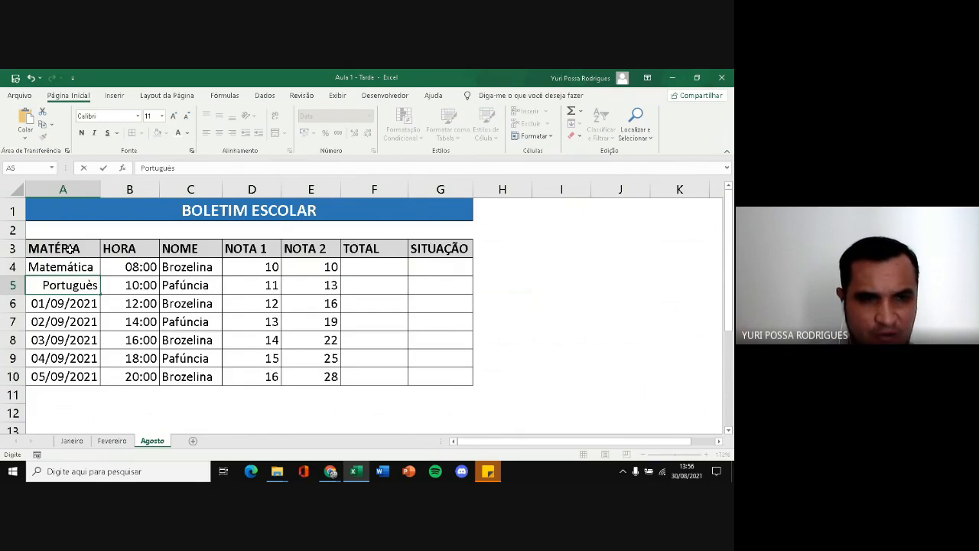
{"action": "key", "text": "Return"}
{"action": "key", "text": "Up"}
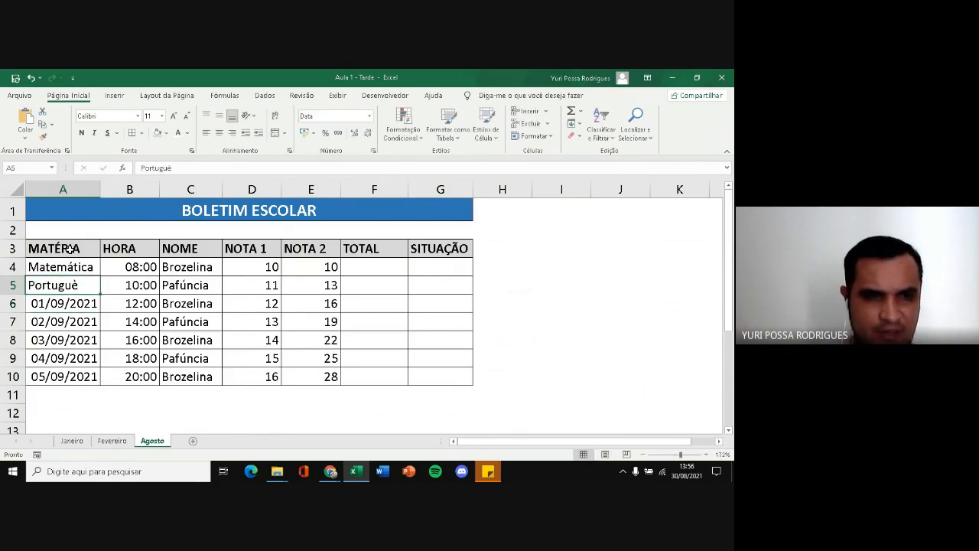
{"action": "type", "text": "Portu"}
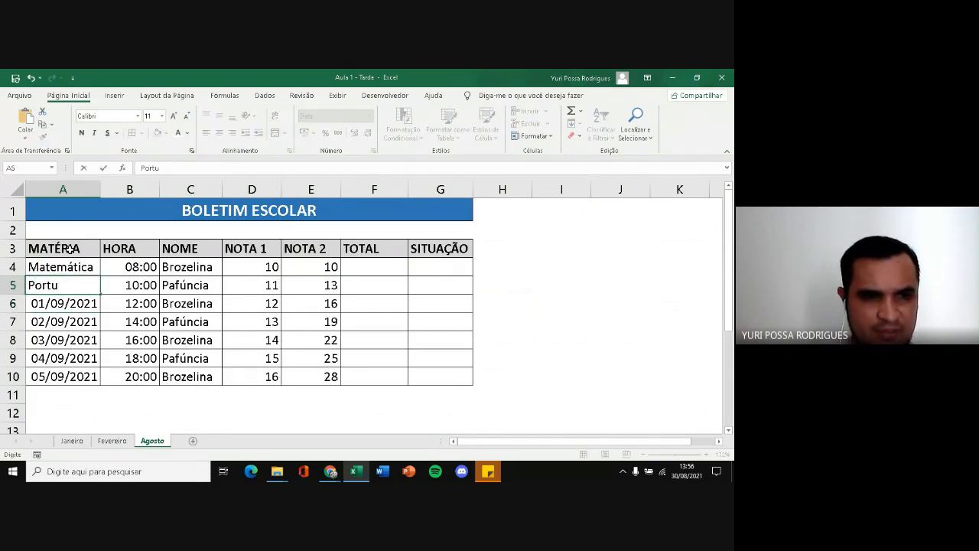
{"action": "type", "text": "guês"}
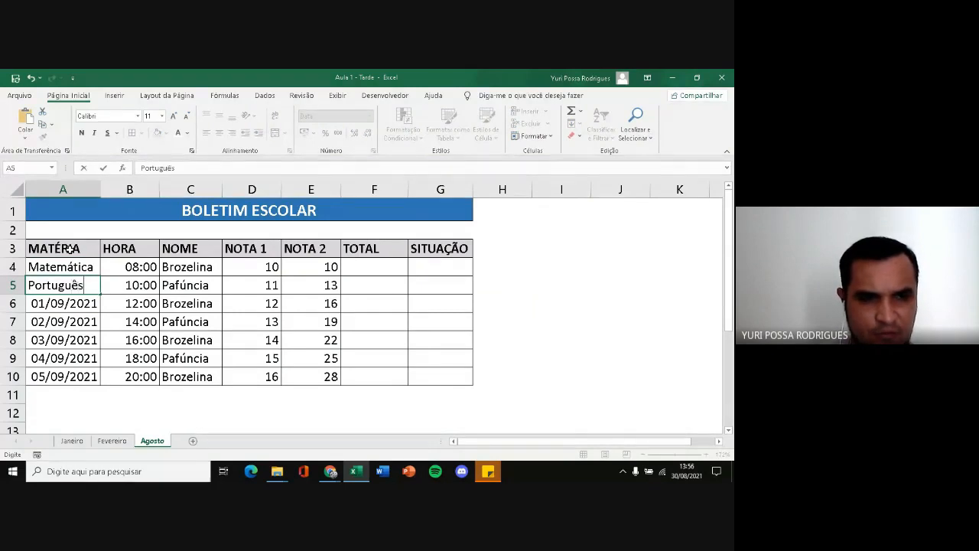
{"action": "key", "text": "Return"}
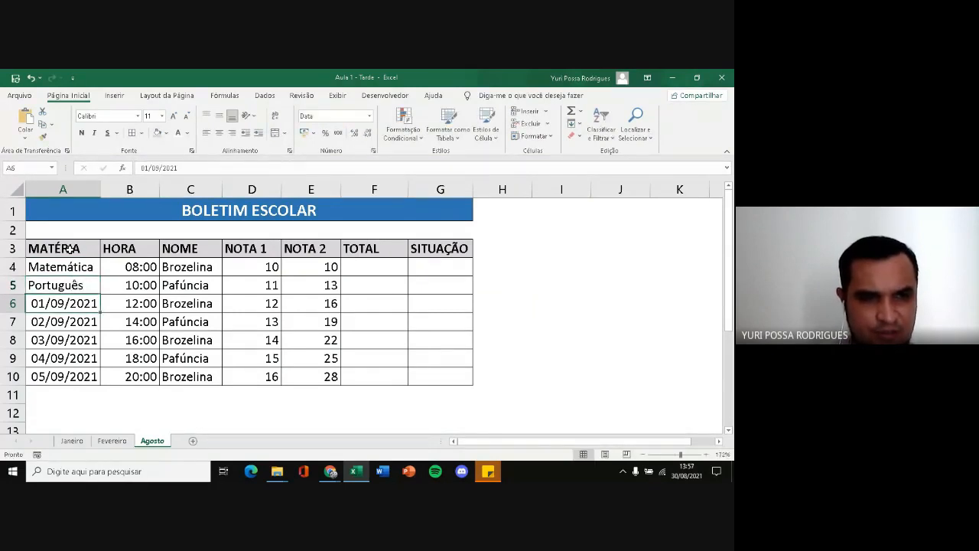
Replace the dates in A6 and A7 with the subjects Geografia and História
{"action": "type", "text": "Geografia"}
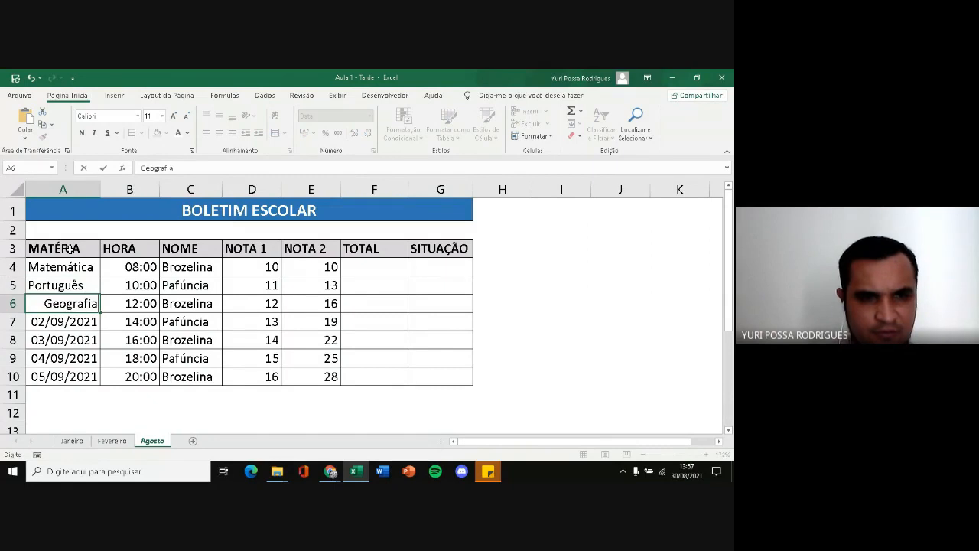
{"action": "key", "text": "Return"}
{"action": "type", "text": "Hist"}
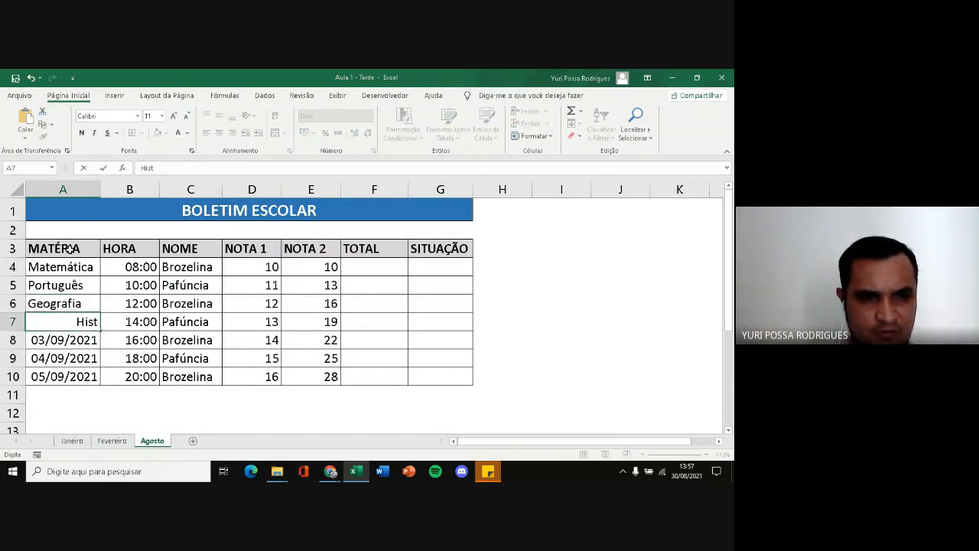
{"action": "type", "text": "ória"}
{"action": "key", "text": "Return"}
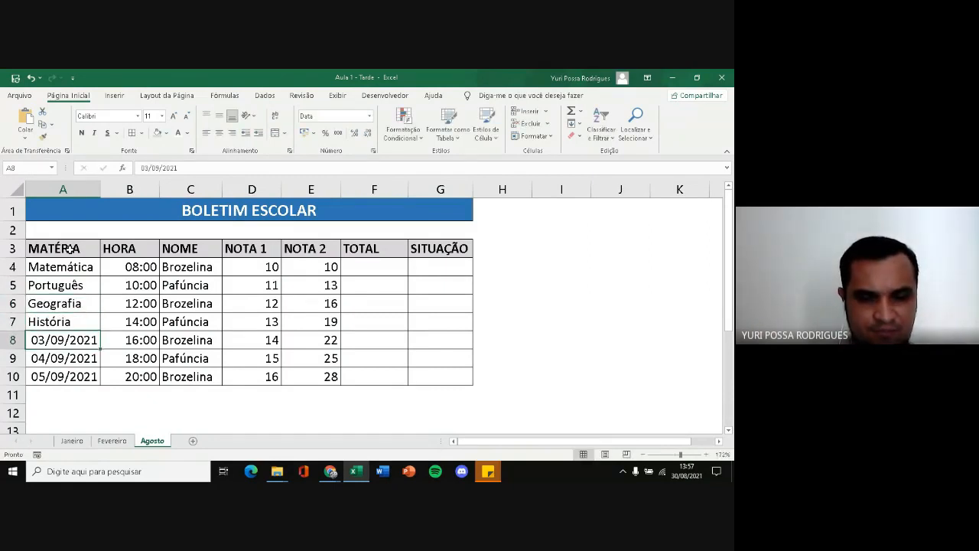
Replace the dates in A8:A10 with the subjects Biologia, Química and Física
{"action": "type", "text": "Biologia"}
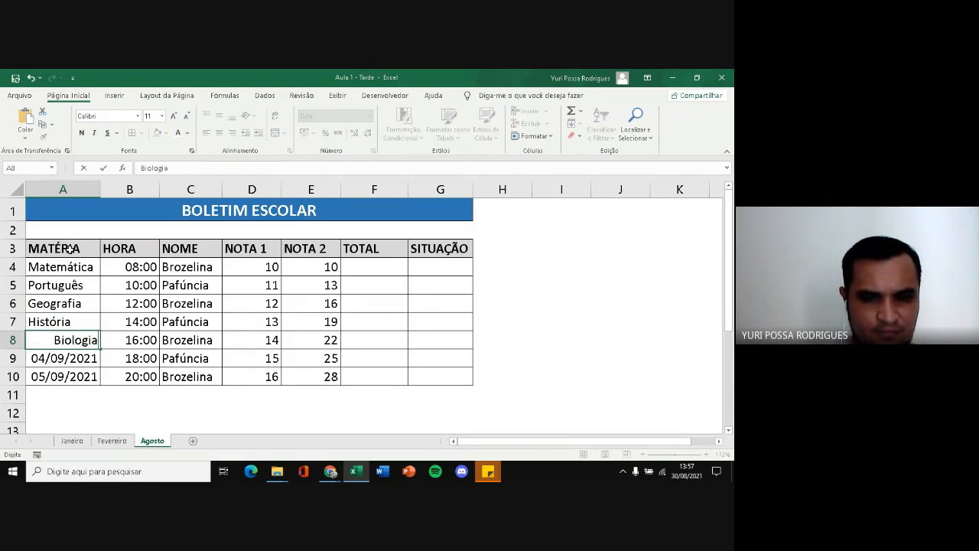
{"action": "key", "text": "Return"}
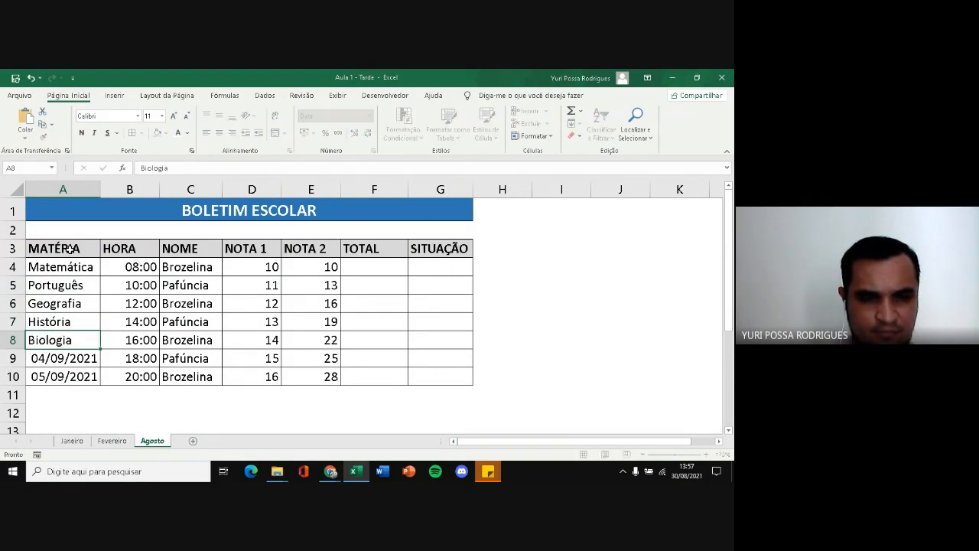
{"action": "type", "text": "Química"}
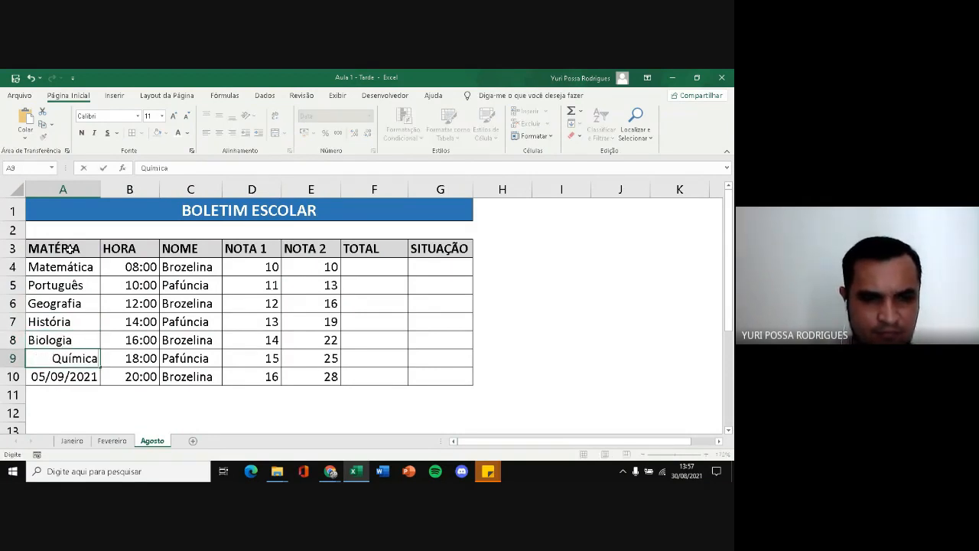
{"action": "key", "text": "Return"}
{"action": "type", "text": "Física"}
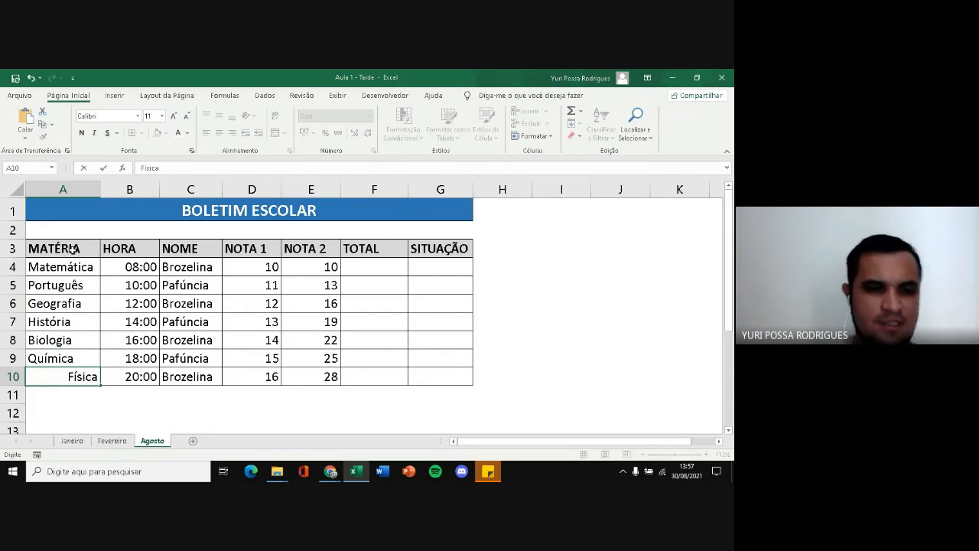
{"action": "left_click", "coordinate": [195, 305]}
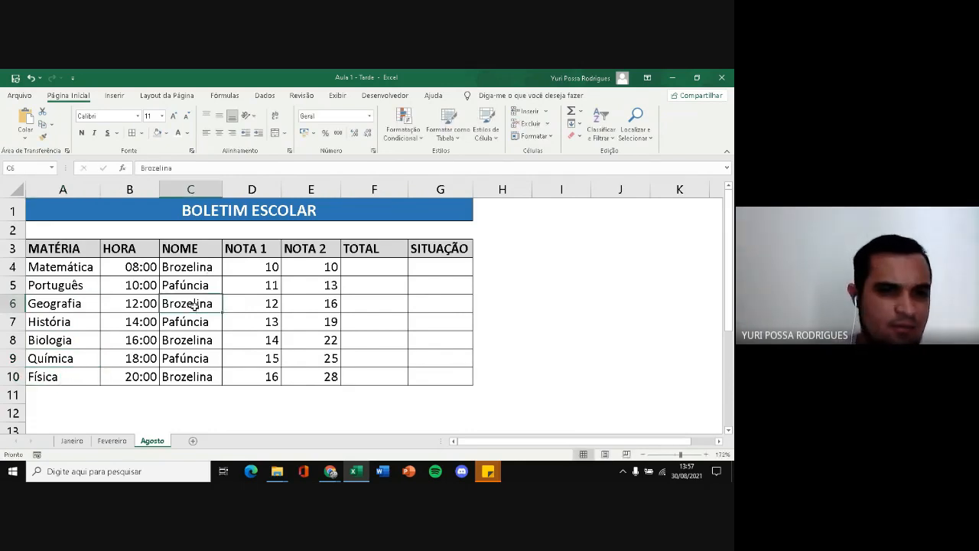
Replace the HORA heading in B3 with NOTA 1 and clear the times and names in B4:C10
{"action": "left_click", "coordinate": [141, 250]}
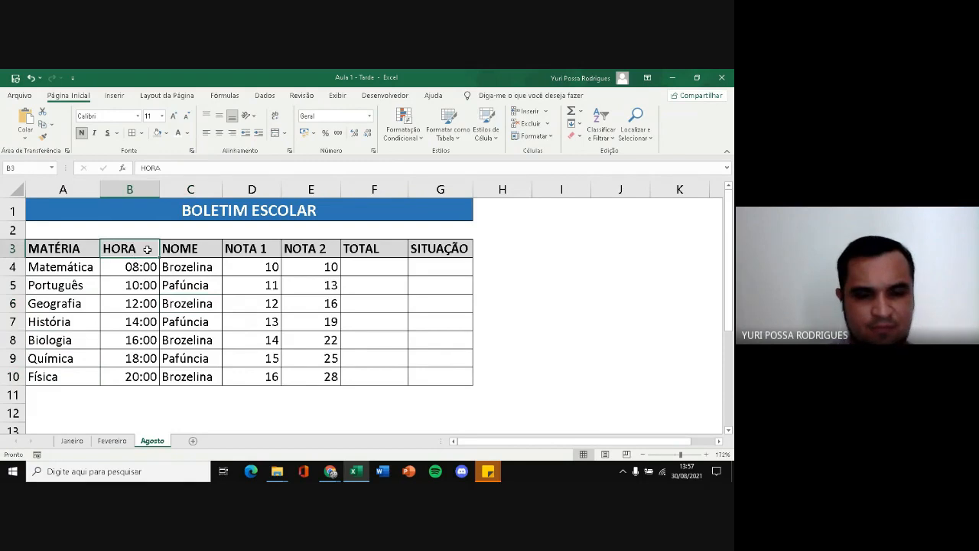
{"action": "type", "text": "NOTA 1"}
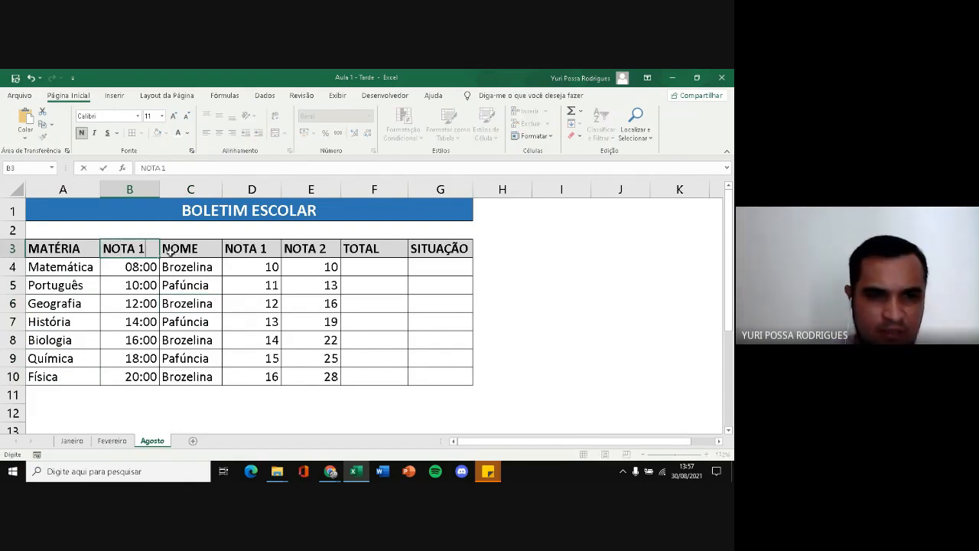
{"action": "left_click", "coordinate": [191, 322]}
{"action": "left_click_drag", "start_coordinate": [145, 270], "coordinate": [190, 377]}
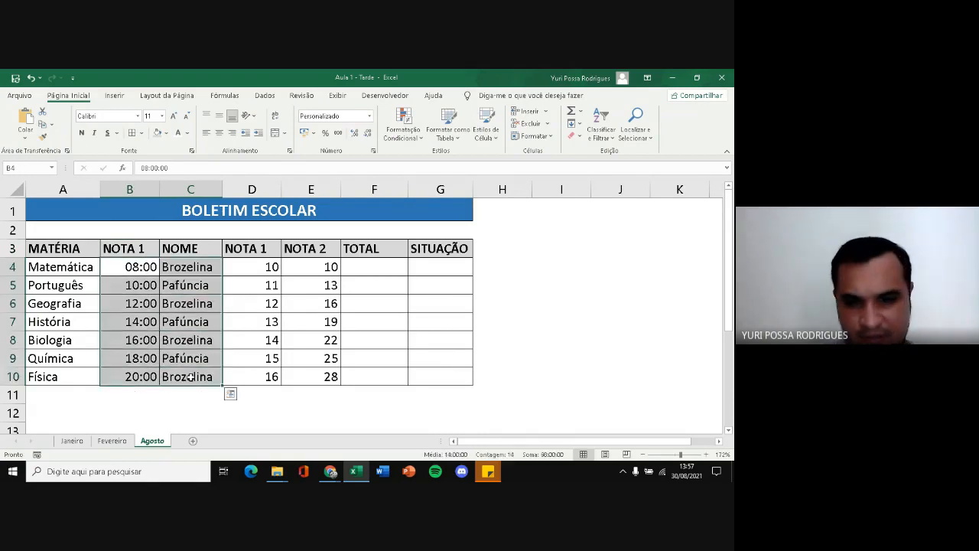
{"action": "key", "text": "Delete"}
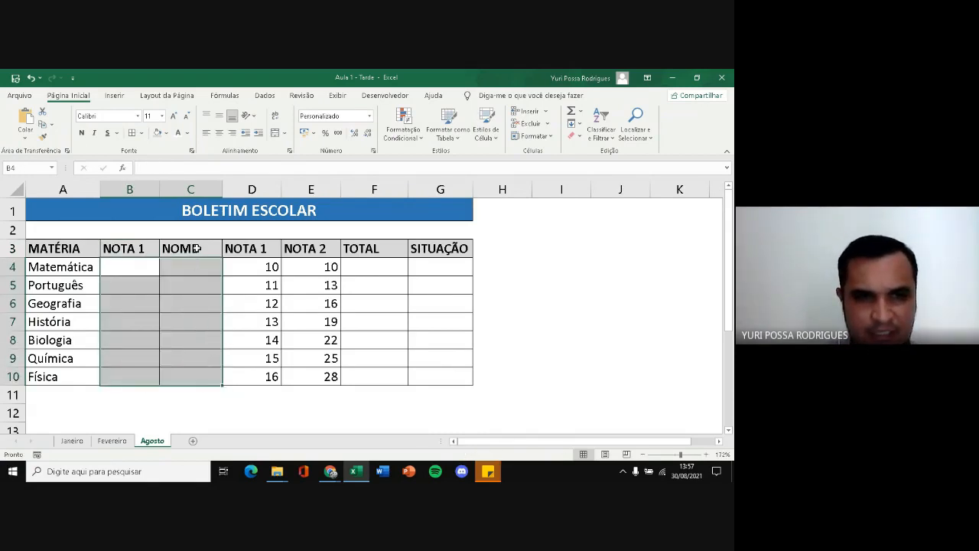
Replace the NOME heading in C3 with NOTA 2
{"action": "double_click", "coordinate": [180, 249]}
{"action": "type", "text": "NOTA"}
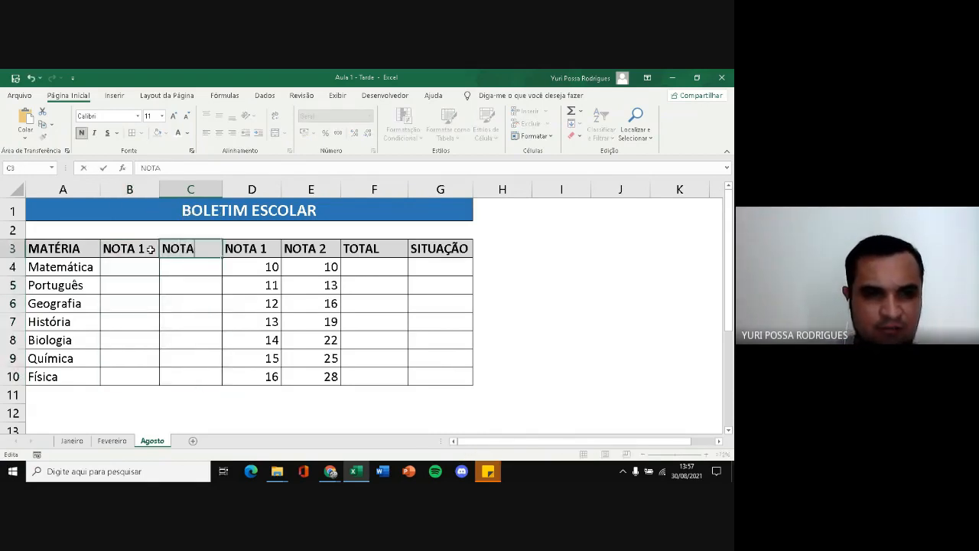
{"action": "type", "text": " 2"}
{"action": "key", "text": "Return"}
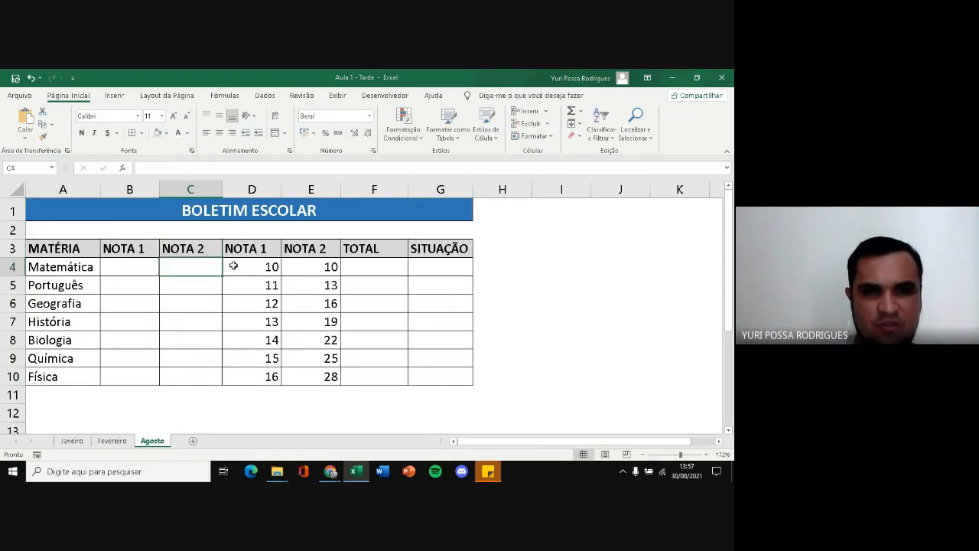
Autofill the heading series from B3:C3 across D3:E3 to produce NOTA 3 and NOTA 4
{"action": "left_click", "coordinate": [252, 249]}
{"action": "left_click", "coordinate": [300, 248]}
{"action": "left_click", "coordinate": [126, 249]}
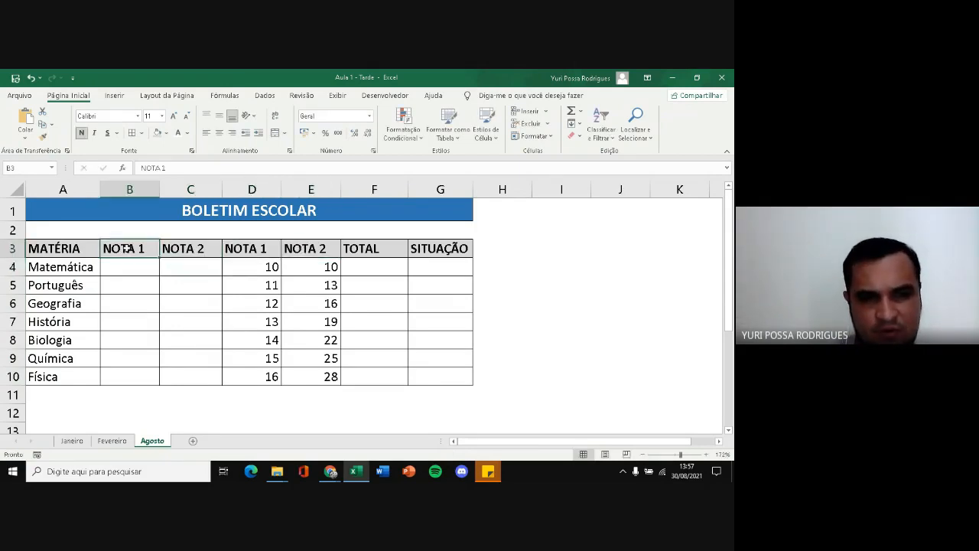
{"action": "left_click_drag", "start_coordinate": [135, 249], "coordinate": [168, 248]}
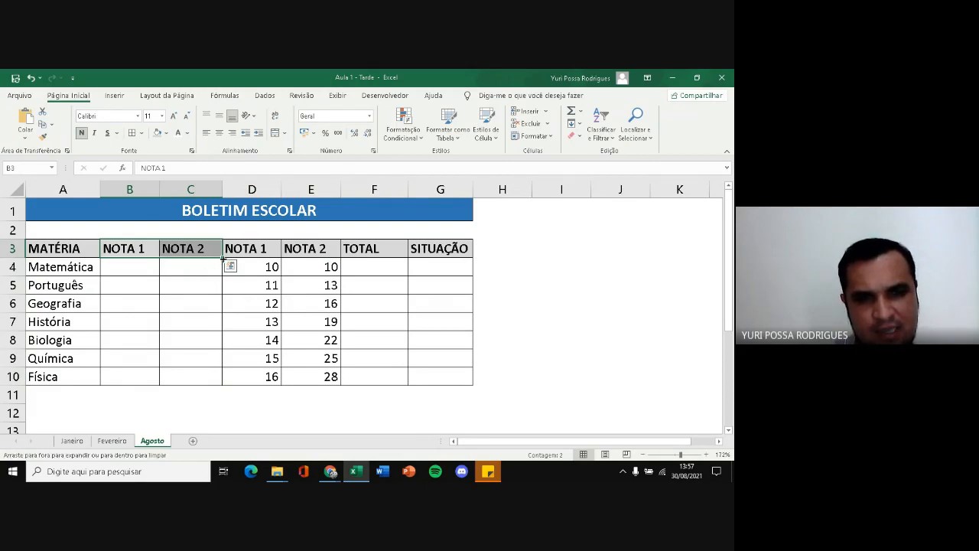
{"action": "left_click_drag", "start_coordinate": [223, 257], "coordinate": [330, 255]}
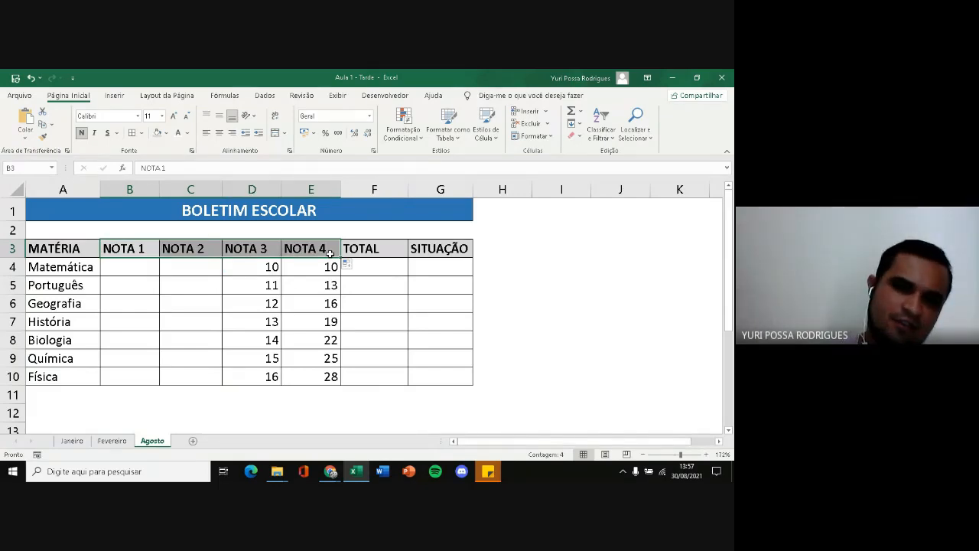
Clear the old grades in D4:E10 under NOTA 3 and NOTA 4
{"action": "left_click_drag", "start_coordinate": [269, 265], "coordinate": [322, 374]}
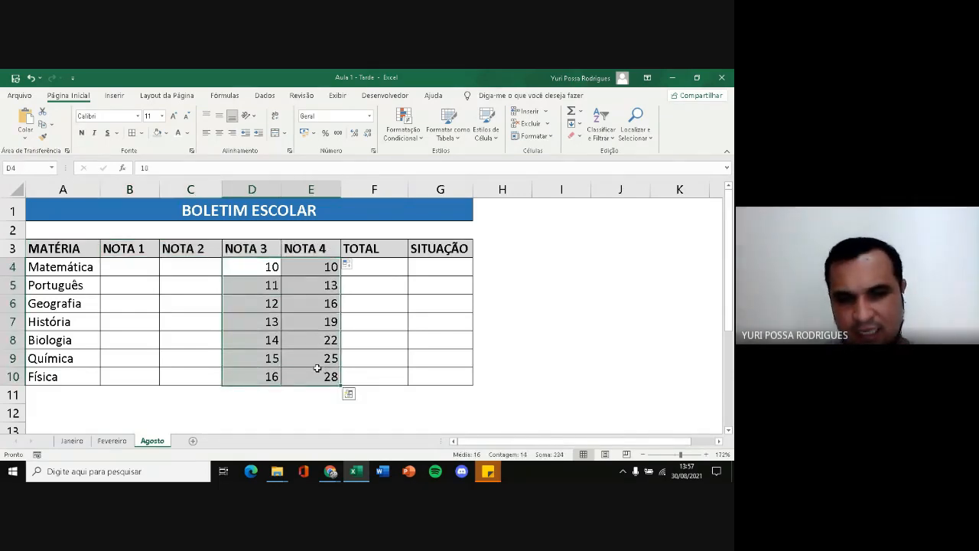
{"action": "key", "text": "Delete"}
{"action": "left_click", "coordinate": [193, 378]}
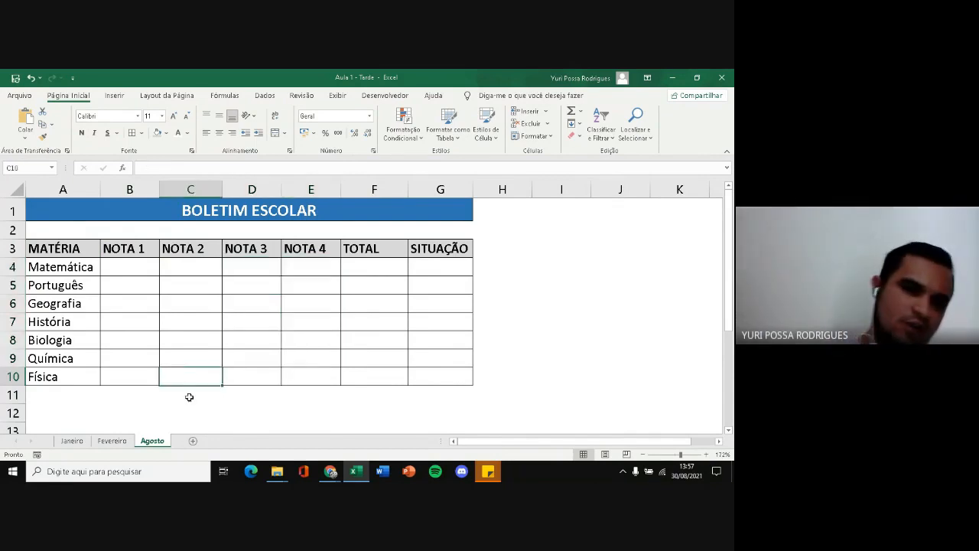
Enter 25 for each of the four Matemática grades in B4:E4
{"action": "left_click", "coordinate": [109, 269]}
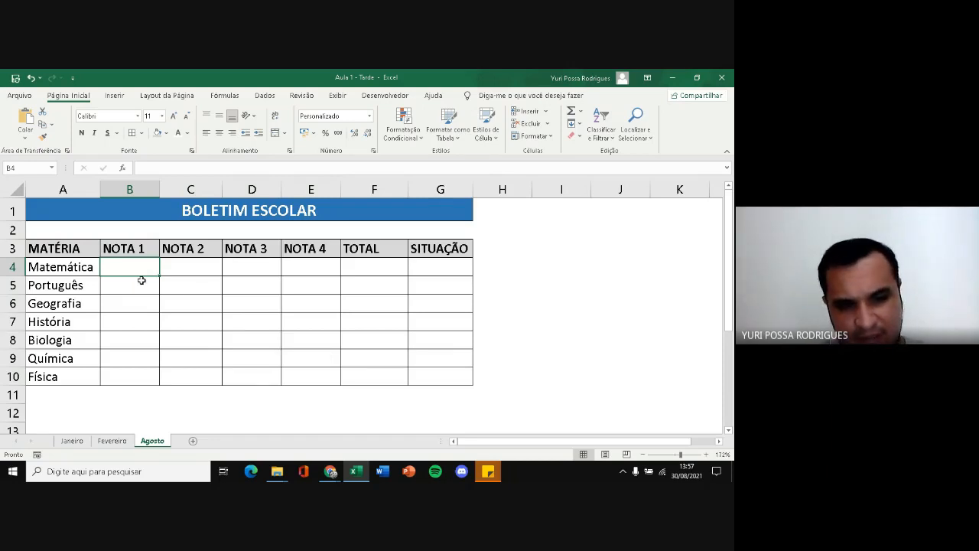
{"action": "type", "text": "25"}
{"action": "left_click", "coordinate": [187, 267]}
{"action": "type", "text": "25"}
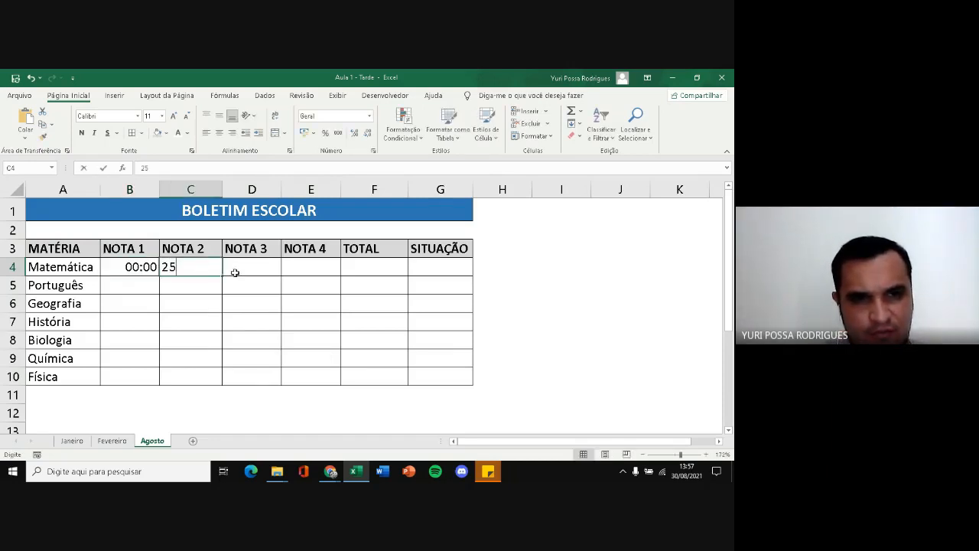
{"action": "left_click", "coordinate": [253, 266]}
{"action": "type", "text": "25"}
{"action": "left_click", "coordinate": [309, 265]}
{"action": "type", "text": "25"}
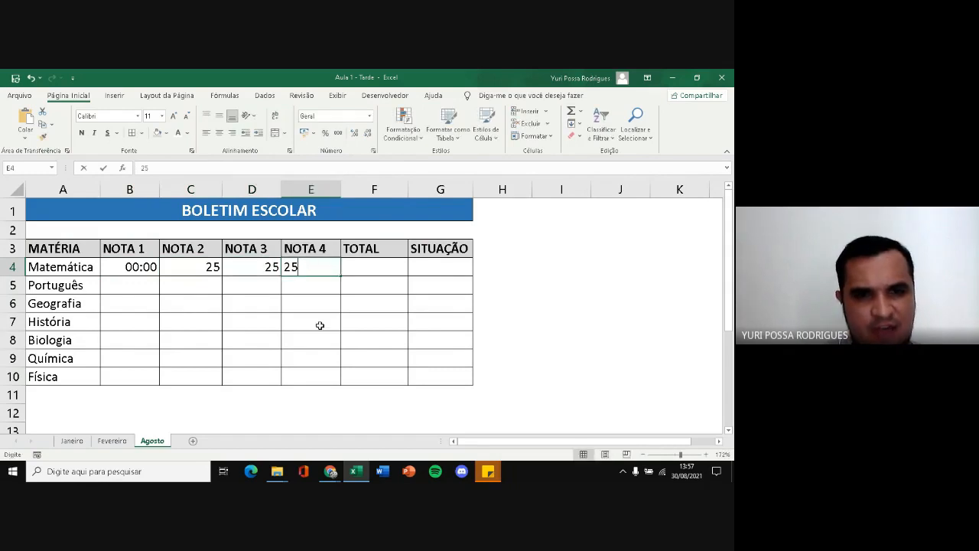
Change the number format of the Matemática NOTA 1 cell, B4, to Geral
{"action": "left_click", "coordinate": [147, 267]}
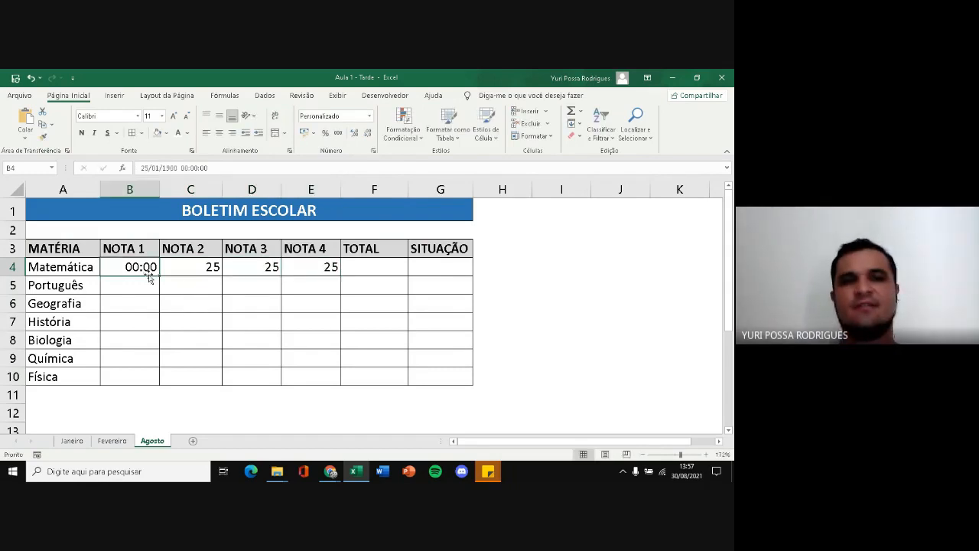
{"action": "left_click", "coordinate": [369, 116]}
{"action": "left_click", "coordinate": [337, 136]}
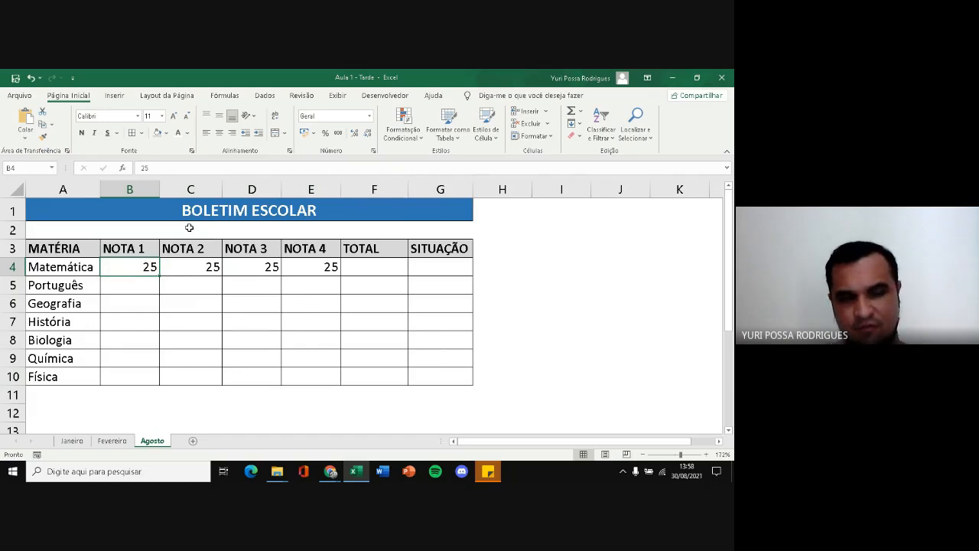
Enter 10 for each of the four Português grades in B5:E5
{"action": "left_click", "coordinate": [138, 283]}
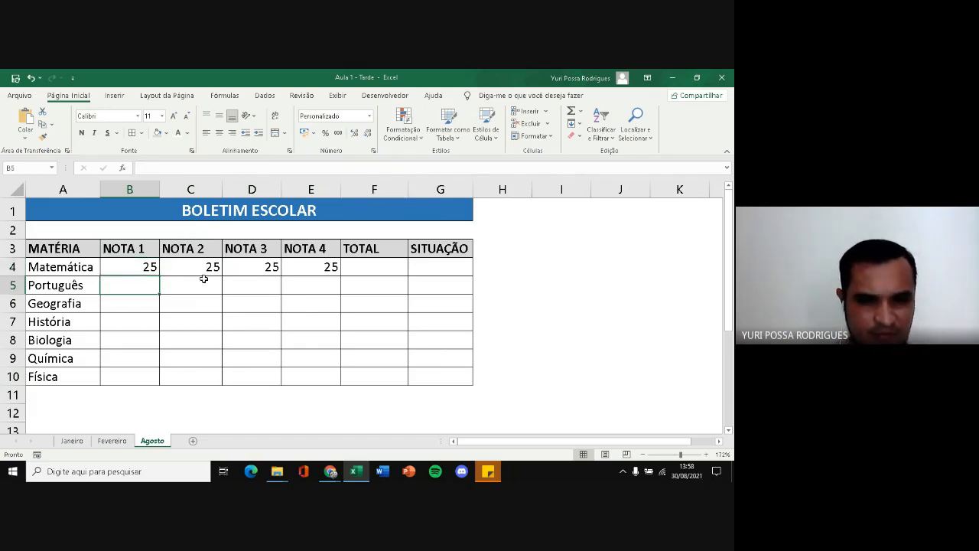
{"action": "type", "text": "10"}
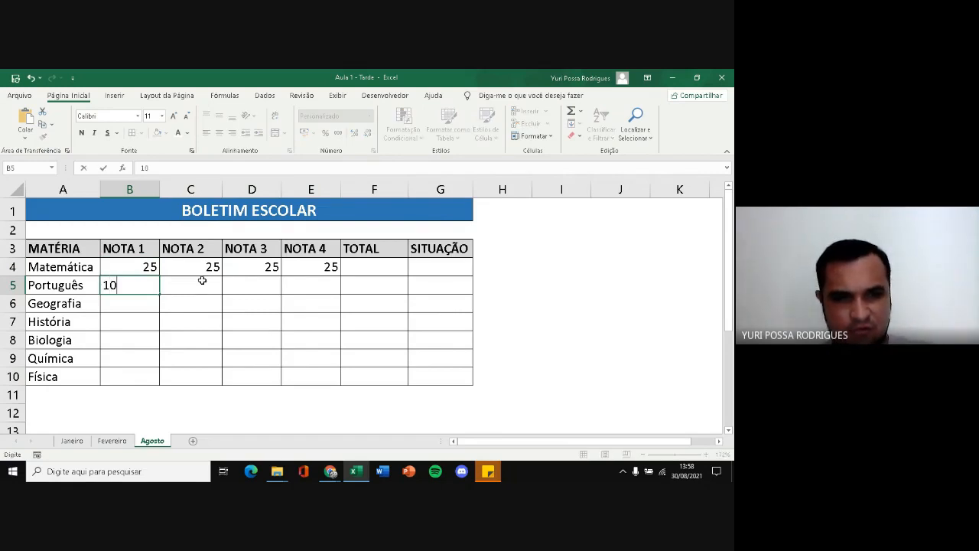
{"action": "left_click", "coordinate": [202, 281]}
{"action": "type", "text": "10"}
{"action": "left_click", "coordinate": [229, 283]}
{"action": "type", "text": "10"}
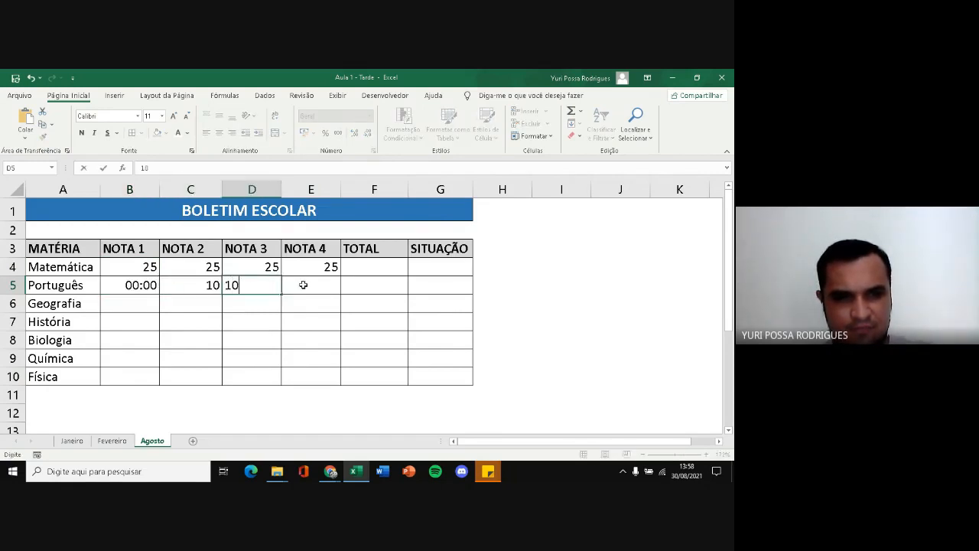
{"action": "left_click", "coordinate": [303, 285]}
{"action": "type", "text": "10"}
{"action": "key", "text": "Return"}
Change the number format of the remaining NOTA 1 cells, B5:B10, to Geral
{"action": "left_click", "coordinate": [134, 286]}
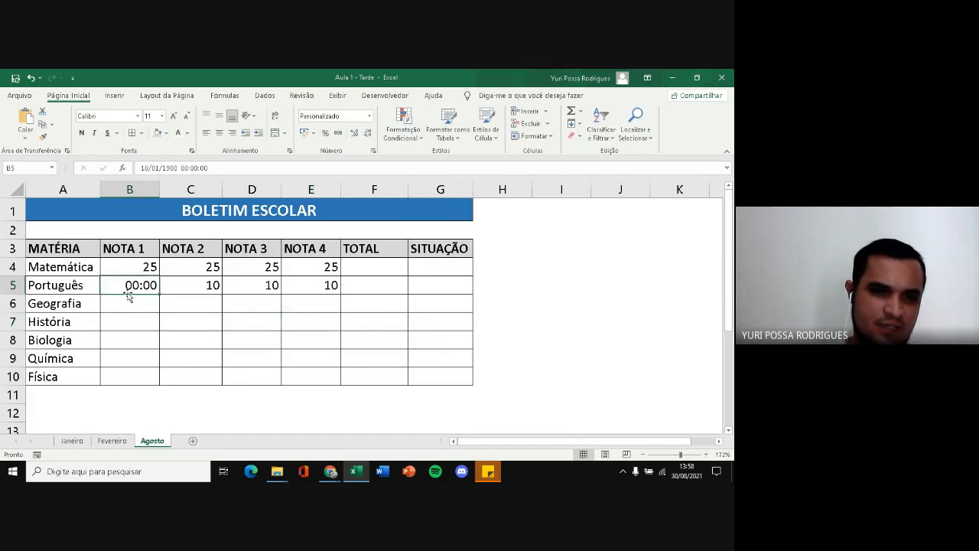
{"action": "left_click_drag", "start_coordinate": [132, 285], "coordinate": [135, 376]}
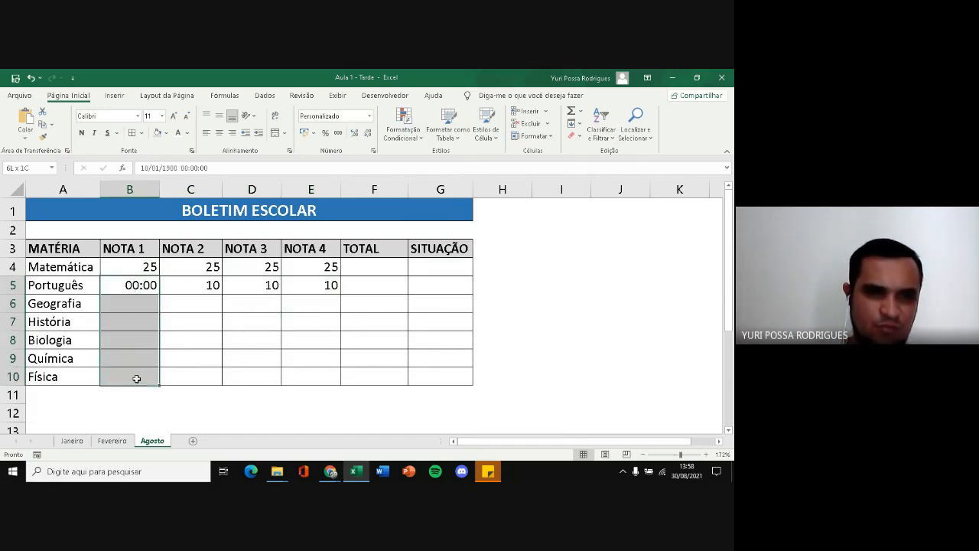
{"action": "left_click", "coordinate": [370, 115]}
{"action": "left_click", "coordinate": [344, 144]}
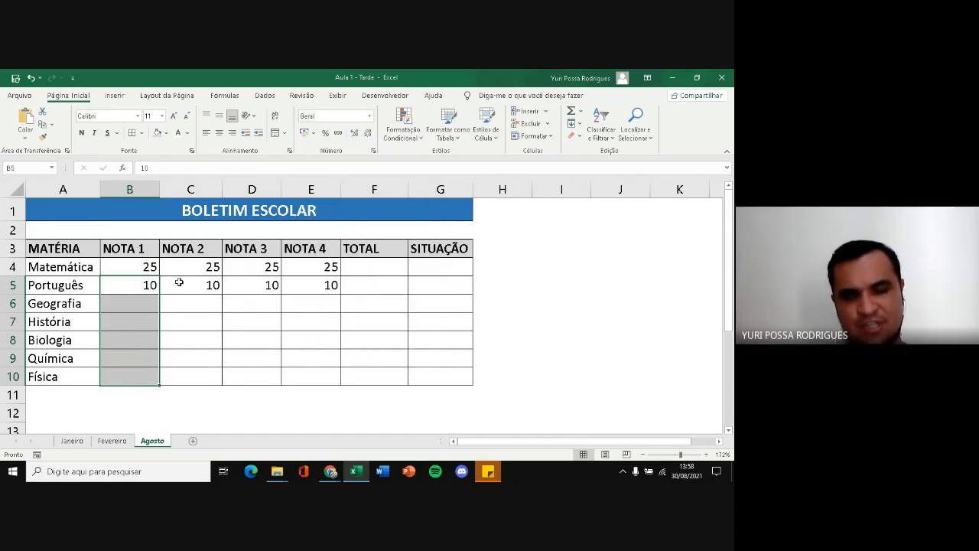
Enter 15 for each of the four Geografia grades in B6:E6
{"action": "left_click", "coordinate": [179, 306]}
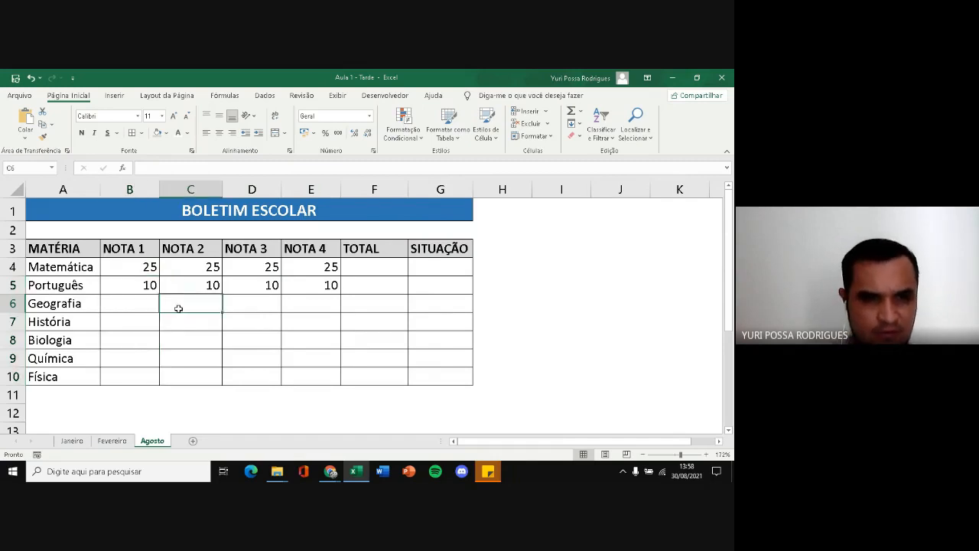
{"action": "left_click", "coordinate": [143, 310]}
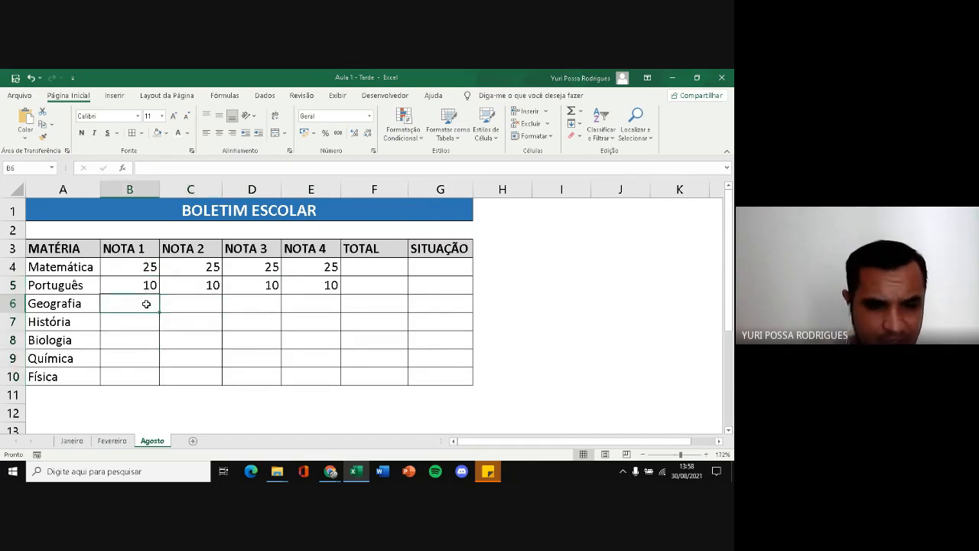
{"action": "type", "text": "15"}
{"action": "left_click", "coordinate": [184, 304]}
{"action": "type", "text": "15"}
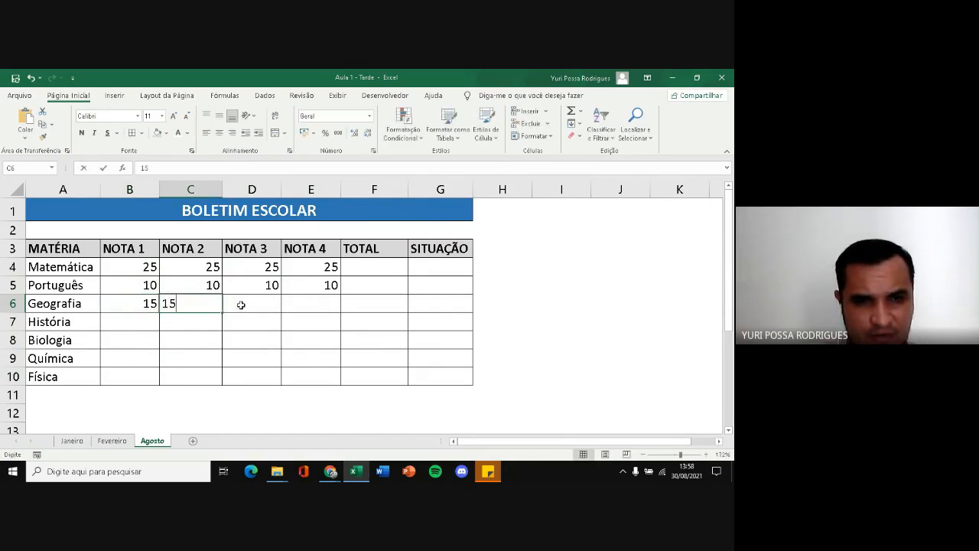
{"action": "left_click", "coordinate": [239, 304]}
{"action": "type", "text": "15"}
{"action": "left_click", "coordinate": [291, 309]}
{"action": "type", "text": "15"}
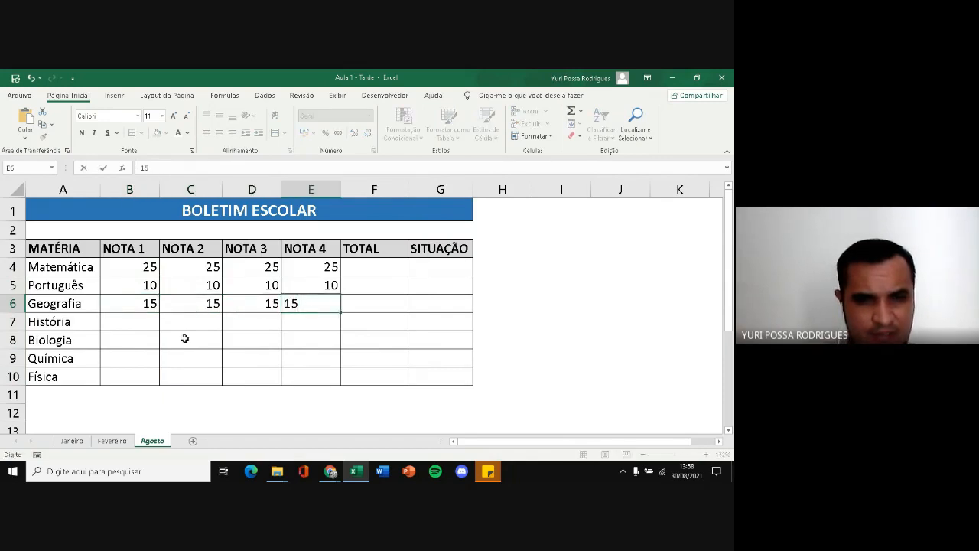
Enter the História grades 10, 10, 20 and 25 in B7:E7
{"action": "left_click", "coordinate": [147, 327]}
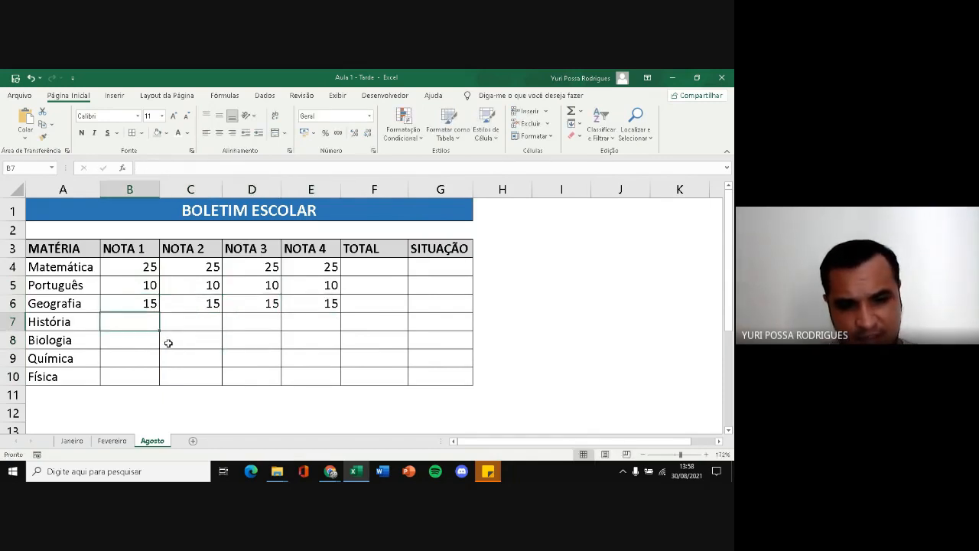
{"action": "type", "text": "10"}
{"action": "left_click", "coordinate": [187, 324]}
{"action": "type", "text": "0"}
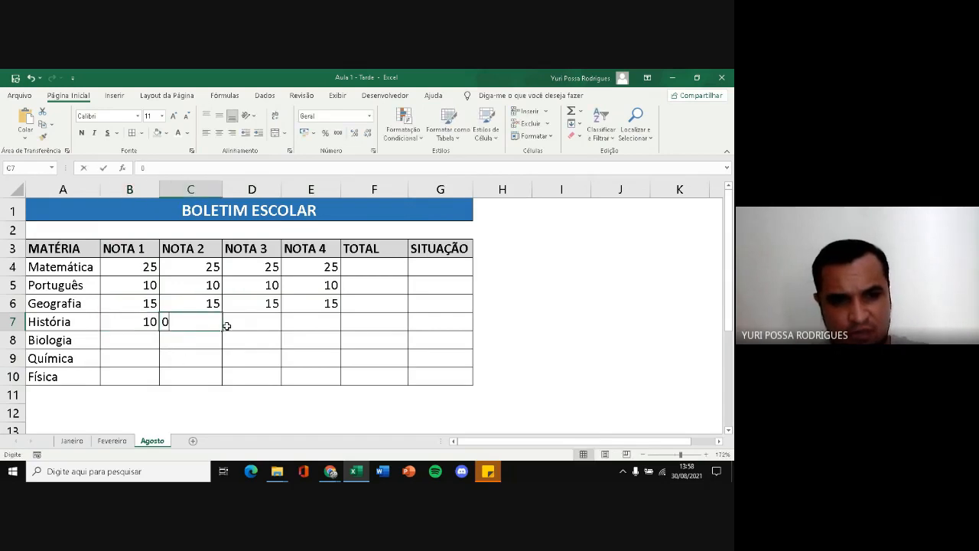
{"action": "type", "text": "0"}
{"action": "left_click", "coordinate": [239, 323]}
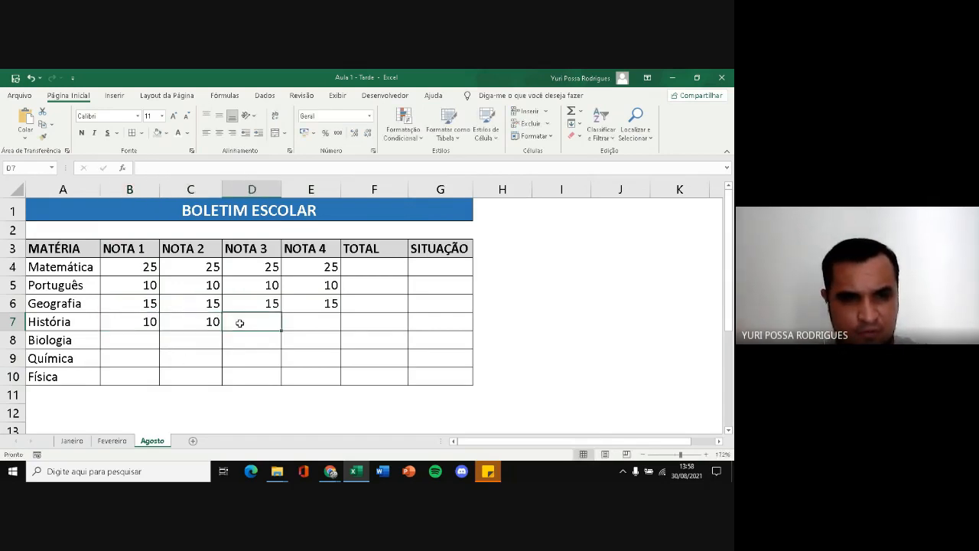
{"action": "type", "text": "20"}
{"action": "left_click", "coordinate": [330, 323]}
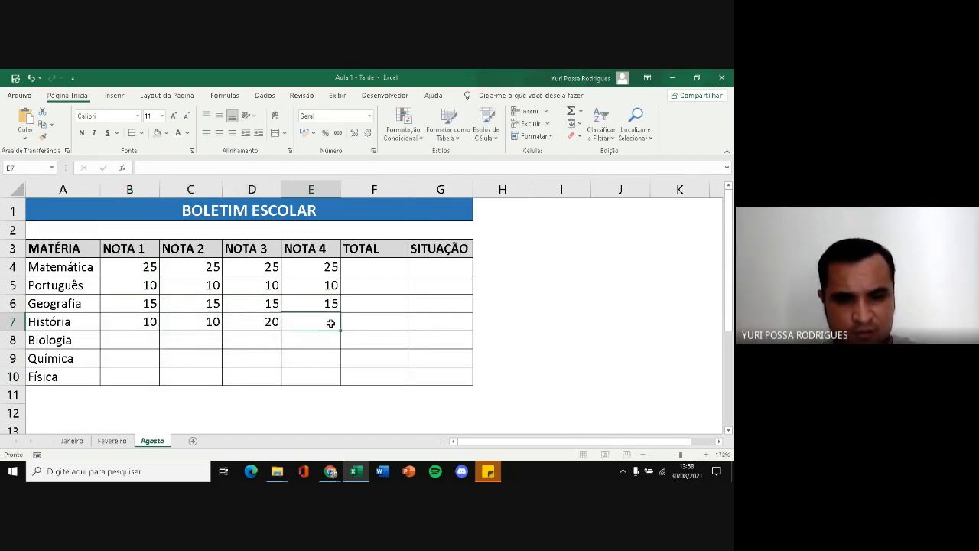
{"action": "type", "text": "25"}
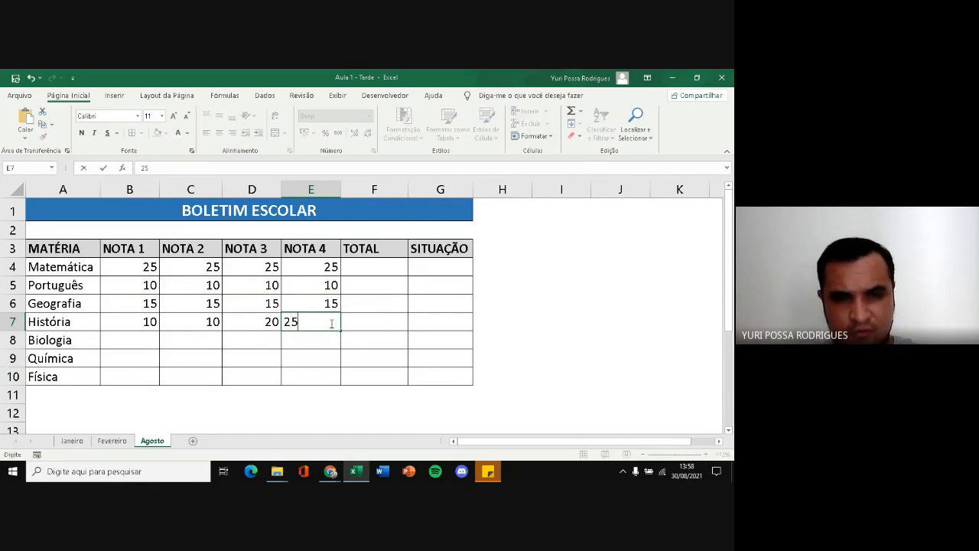
{"action": "key", "text": "Return"}
Enter the Biologia grades 20, 20, 10 and 8 in B8:E8
{"action": "left_click", "coordinate": [119, 344]}
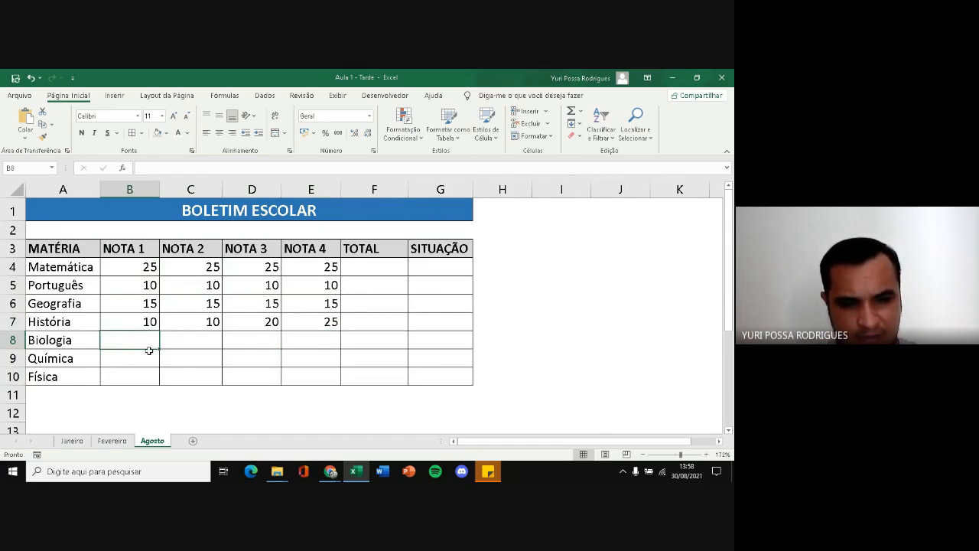
{"action": "type", "text": "20"}
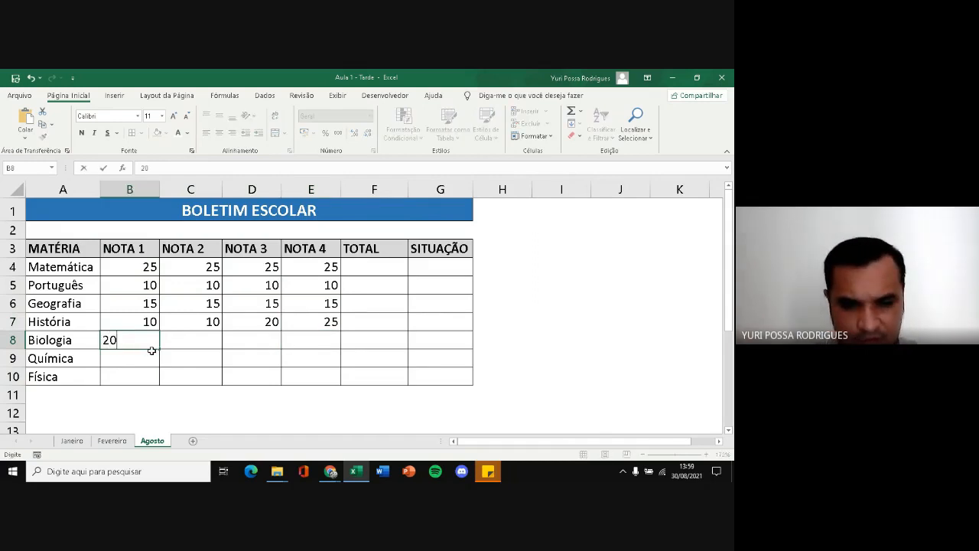
{"action": "key", "text": "Tab"}
{"action": "type", "text": "20"}
{"action": "key", "text": "Tab"}
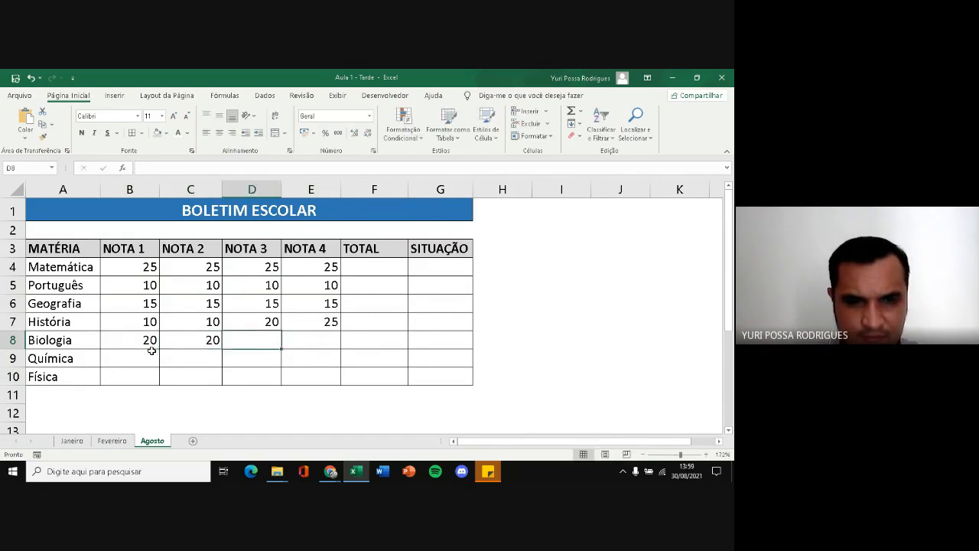
{"action": "type", "text": "10"}
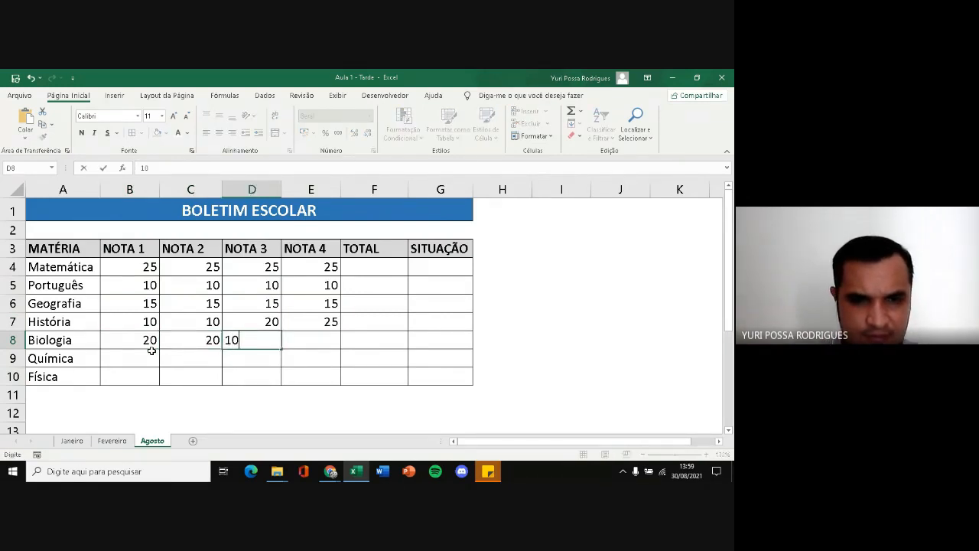
{"action": "key", "text": "Tab"}
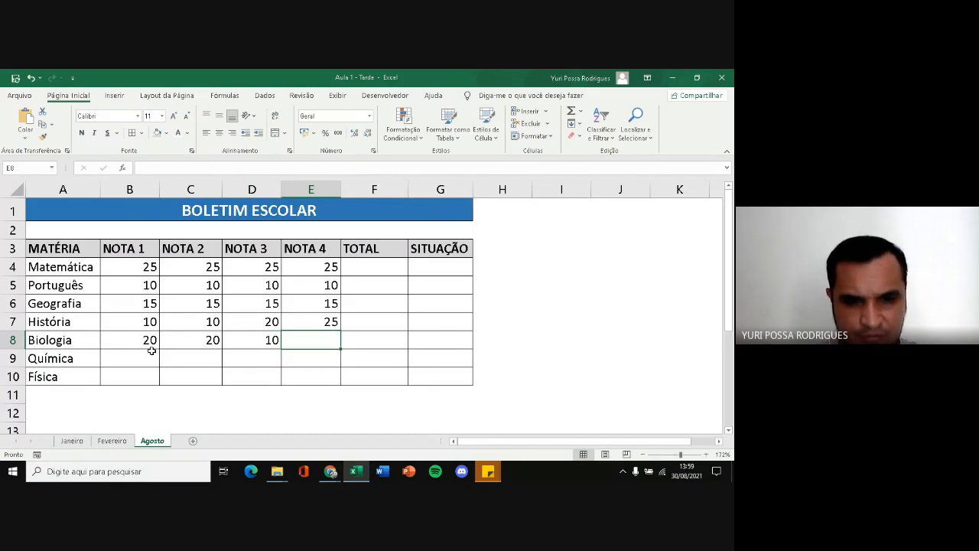
{"action": "type", "text": "8"}
{"action": "key", "text": "Return"}
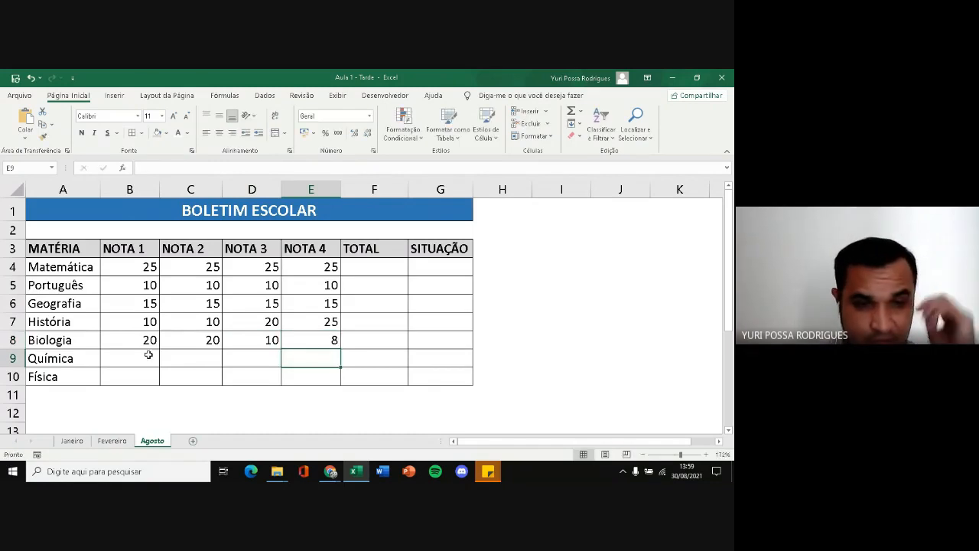
Enter 20 for each of the four Química grades in B9:E9
{"action": "left_click", "coordinate": [148, 355]}
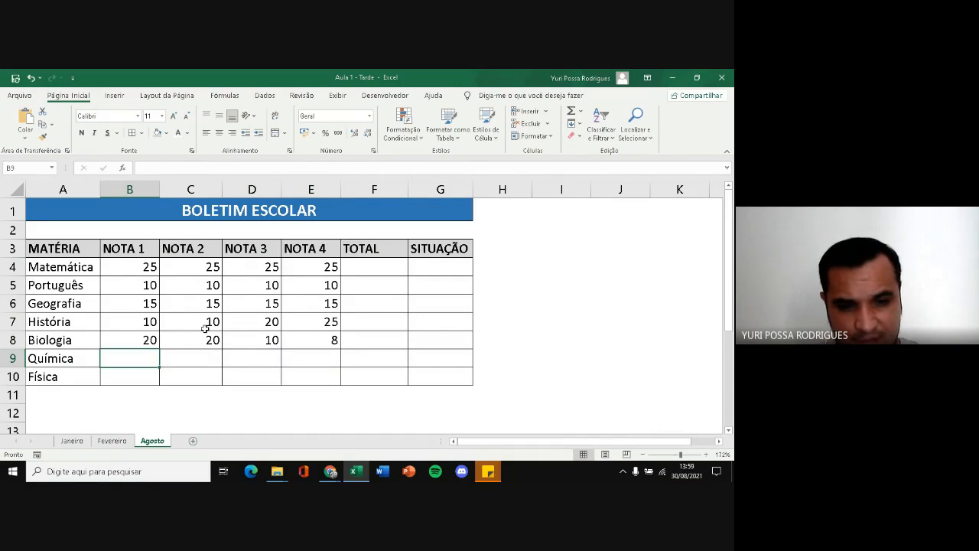
{"action": "type", "text": "20"}
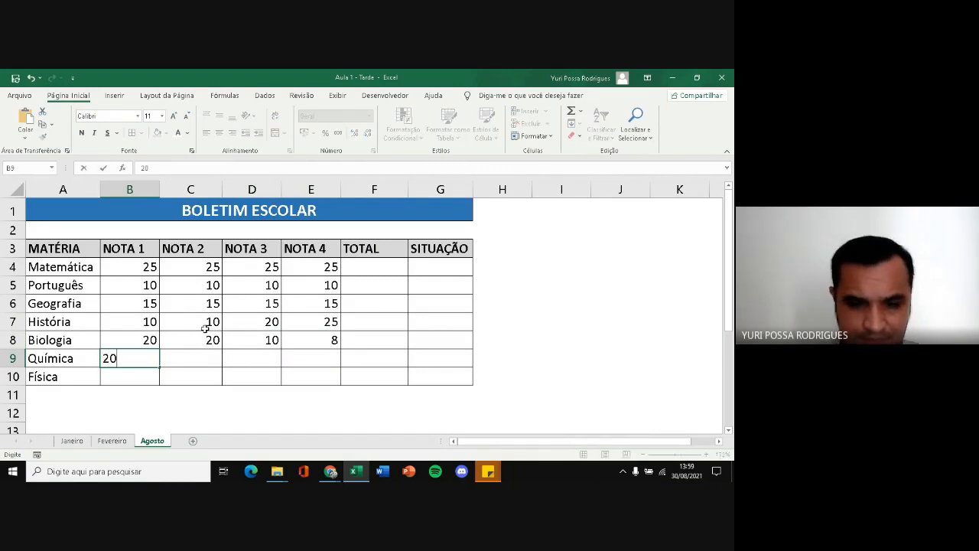
{"action": "key", "text": "Tab"}
{"action": "type", "text": "20"}
{"action": "key", "text": "Tab"}
{"action": "type", "text": "20"}
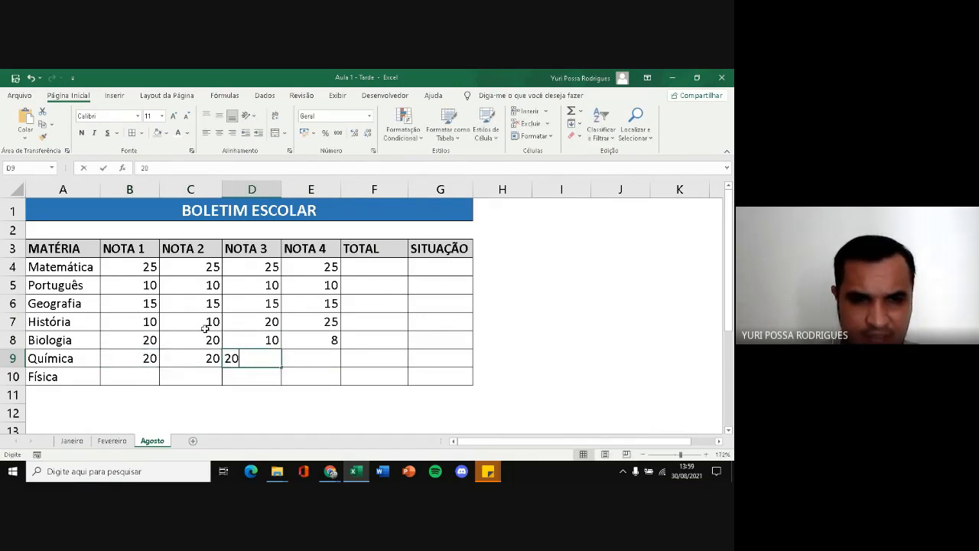
{"action": "key", "text": "Tab"}
{"action": "type", "text": "20"}
{"action": "key", "text": "Down"}
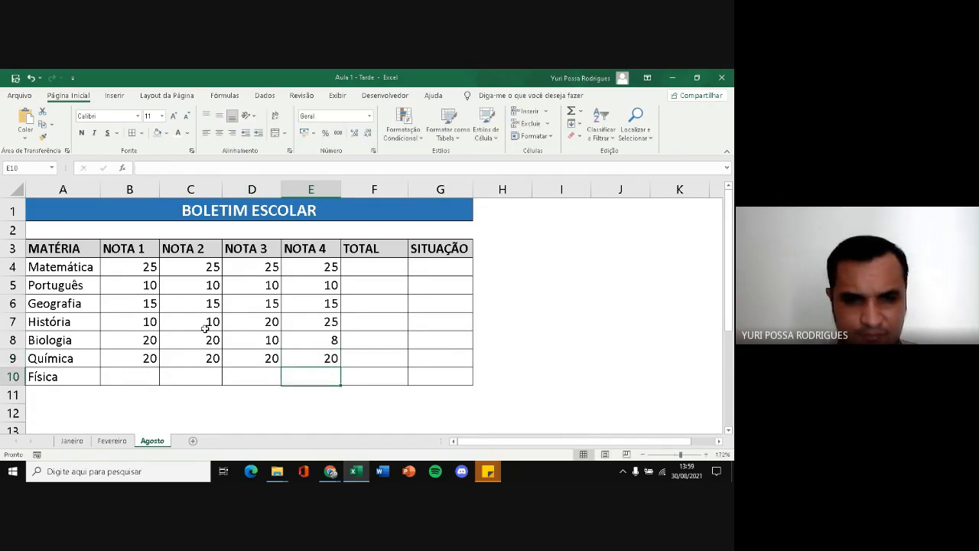
Enter 12 for each of the four Física grades in B10:E10
{"action": "key", "text": "Left"}
{"action": "key", "text": "Left"}
{"action": "key", "text": "Left"}
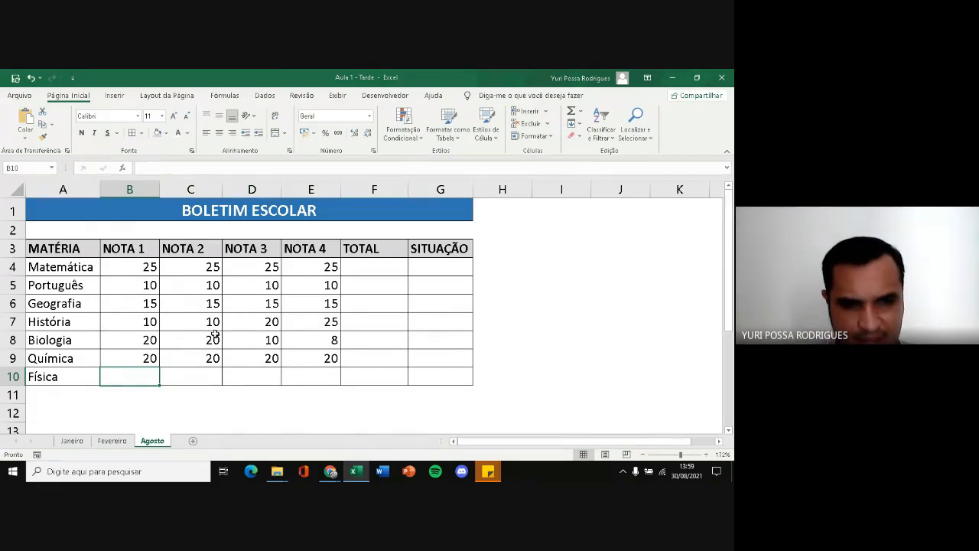
{"action": "type", "text": "12"}
{"action": "left_click", "coordinate": [197, 381]}
{"action": "type", "text": "12"}
{"action": "left_click", "coordinate": [240, 376]}
{"action": "type", "text": "12"}
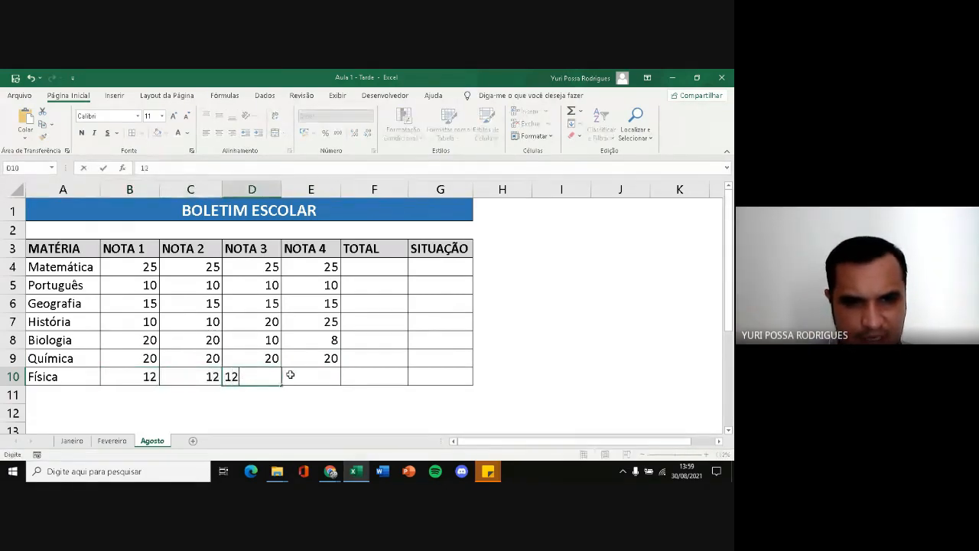
{"action": "key", "text": "Tab"}
{"action": "type", "text": "12"}
{"action": "key", "text": "Return"}
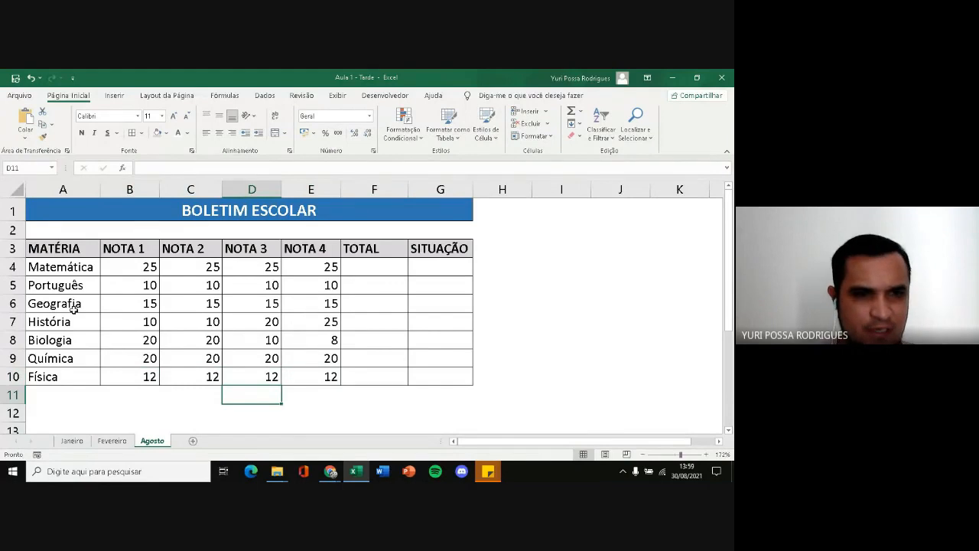
Move the active cell along row 11 below the table, back to column A and up to the title in A1
{"action": "key", "text": "Right"}
{"action": "key", "text": "Right"}
{"action": "key", "text": "Right"}
{"action": "key", "text": "Right"}
{"action": "key", "text": "Right"}
{"action": "key", "text": "Right"}
{"action": "key", "text": "Right"}
{"action": "key", "text": "Right"}
{"action": "key", "text": "Right"}
{"action": "key", "text": "Right"}
{"action": "key", "text": "Right"}
{"action": "key", "text": "Right"}
{"action": "key", "text": "Right"}
{"action": "key", "text": "Right"}
{"action": "key", "text": "Right"}
{"action": "key", "text": "Right"}
{"action": "key", "text": "Right"}
{"action": "key", "text": "Right"}
{"action": "key", "text": "Right"}
{"action": "key", "text": "Right"}
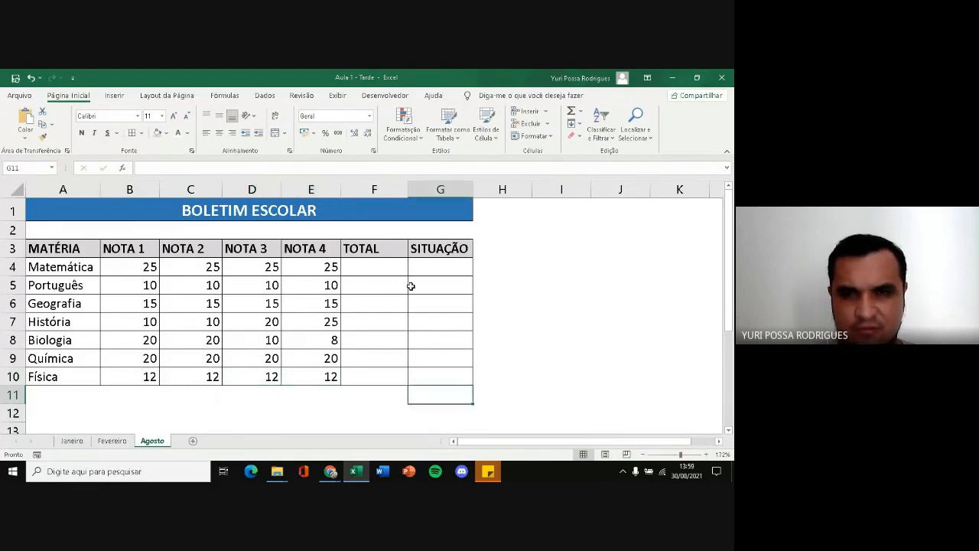
{"action": "key", "text": "Left"}
{"action": "key", "text": "Left"}
{"action": "key", "text": "Left"}
{"action": "key", "text": "Left"}
{"action": "key", "text": "Left"}
{"action": "key", "text": "Left"}
{"action": "key", "text": "Left"}
{"action": "key", "text": "Left"}
{"action": "key", "text": "Left"}
{"action": "key", "text": "Left"}
{"action": "key", "text": "Left"}
{"action": "key", "text": "Left"}
{"action": "key", "text": "Left"}
{"action": "key", "text": "Left"}
{"action": "key", "text": "Left"}
{"action": "key", "text": "Left"}
{"action": "key", "text": "Left"}
{"action": "key", "text": "Left"}
{"action": "key", "text": "Left"}
{"action": "key", "text": "Left"}
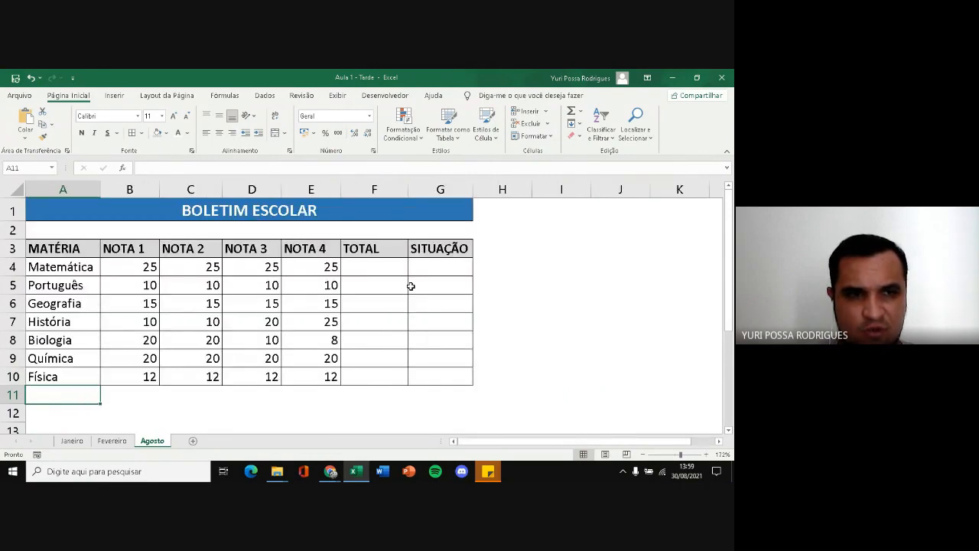
{"action": "key", "text": "Up"}
{"action": "key", "text": "Up"}
{"action": "key", "text": "Up"}
{"action": "key", "text": "Up"}
{"action": "key", "text": "Up"}
{"action": "key", "text": "Up"}
{"action": "key", "text": "Up"}
{"action": "key", "text": "Up"}
{"action": "key", "text": "Up"}
{"action": "key", "text": "Up"}
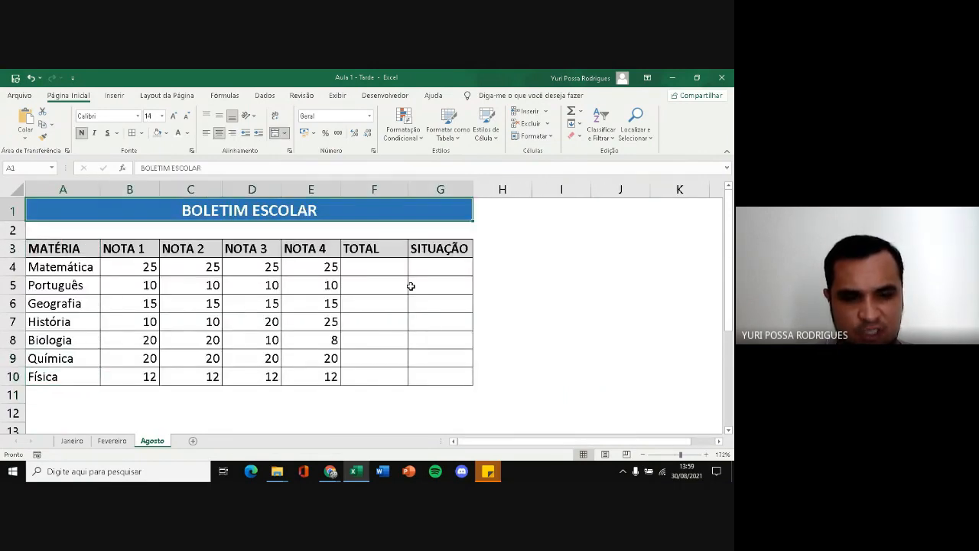
Examine the sheet's limits by jumping from the title to the last column, XFD, and down column A to the last row, 1048576
{"action": "key", "text": "ctrl+Right"}
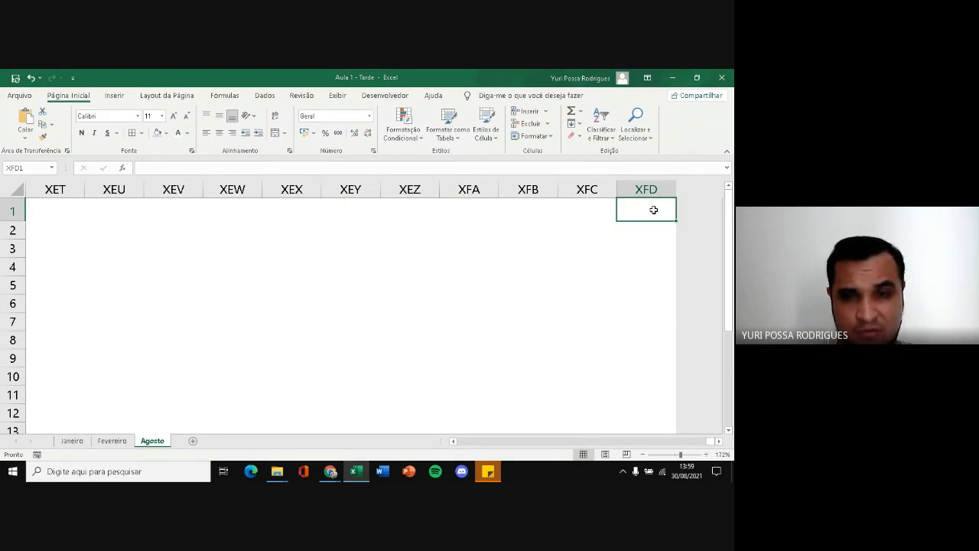
{"action": "key", "text": "ctrl+Left"}
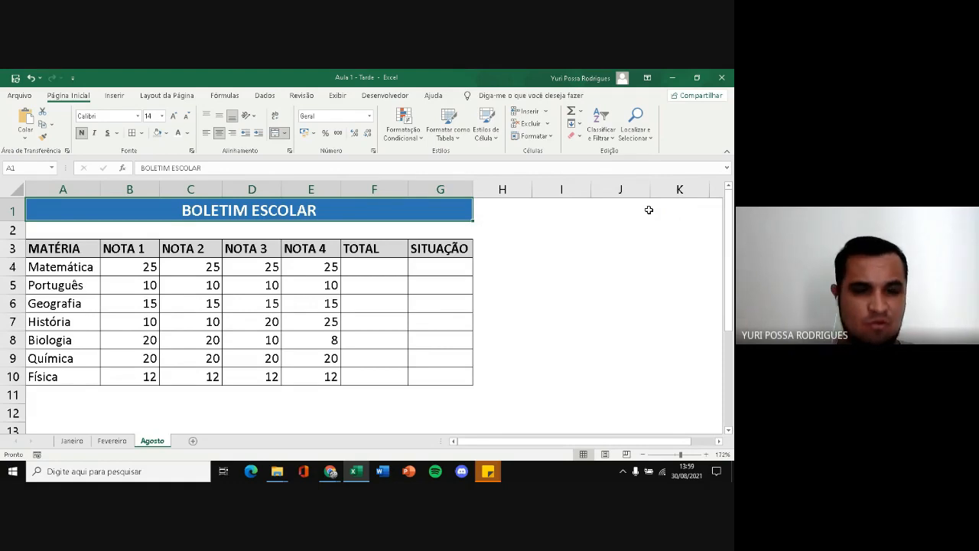
{"action": "key", "text": "ctrl+Down"}
{"action": "key", "text": "ctrl+Down"}
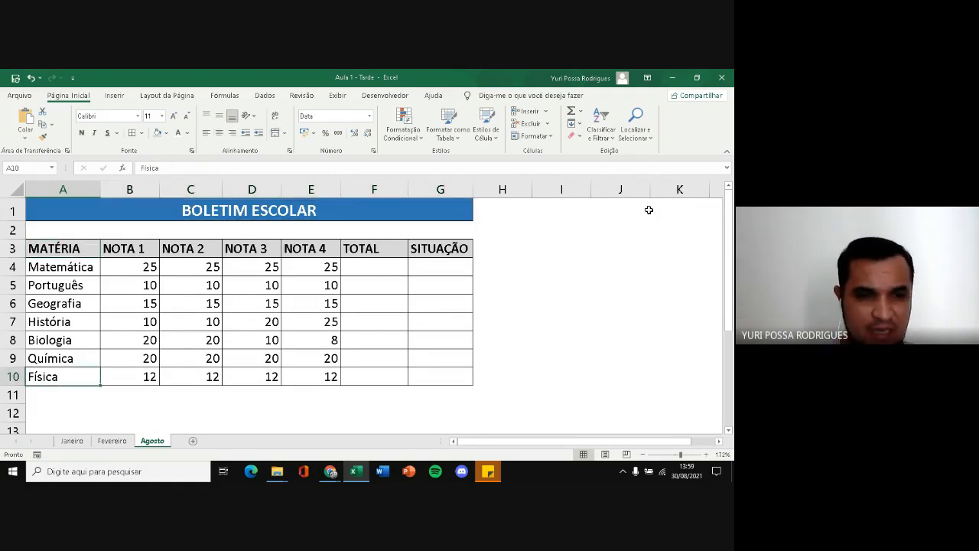
{"action": "key", "text": "ctrl+Down"}
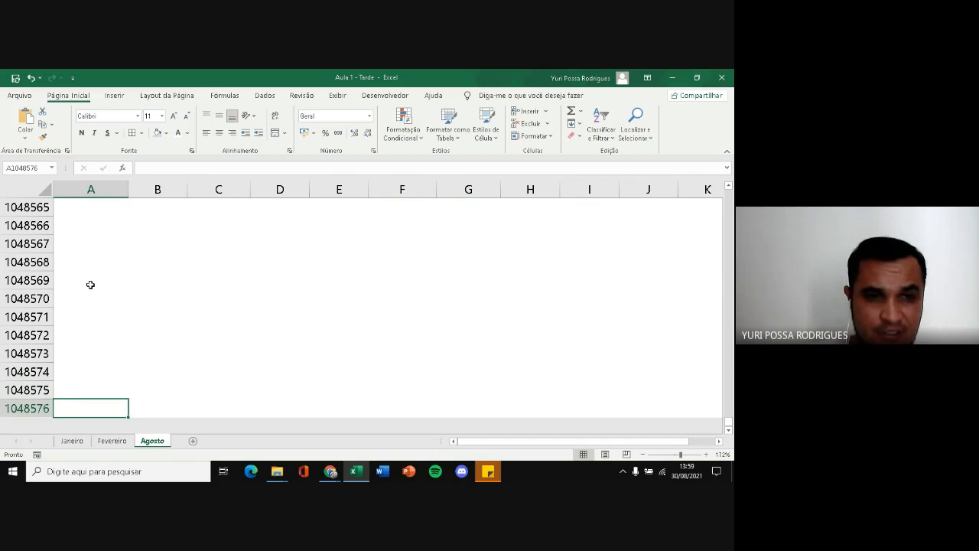
Return up column A from the end of the sheet to the História cell, A7, in the grade table
{"action": "key", "text": "Up"}
{"action": "key", "text": "Up"}
{"action": "key", "text": "Up"}
{"action": "key", "text": "Up"}
{"action": "key", "text": "Up"}
{"action": "key", "text": "Up"}
{"action": "key", "text": "Up"}
{"action": "key", "text": "Up"}
{"action": "key", "text": "Up"}
{"action": "key", "text": "Up"}
{"action": "key", "text": "Up"}
{"action": "key", "text": "Up"}
{"action": "key", "text": "Up"}
{"action": "key", "text": "Up"}
{"action": "key", "text": "Up"}
{"action": "key", "text": "Up"}
{"action": "key", "text": "Up"}
{"action": "key", "text": "Up"}
{"action": "key", "text": "Up"}
{"action": "key", "text": "Up"}
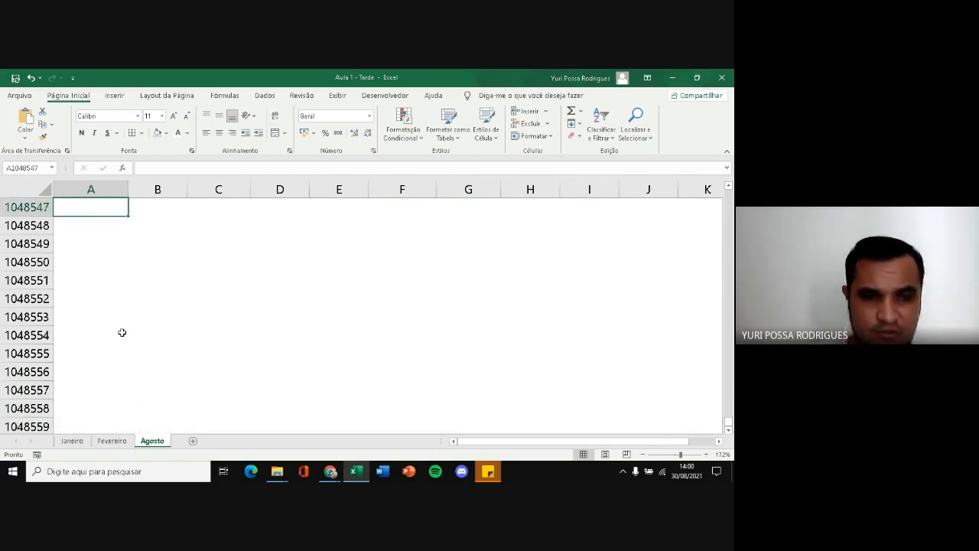
{"action": "key", "text": "Up"}
{"action": "key", "text": "Up"}
{"action": "key", "text": "Up"}
{"action": "key", "text": "Up"}
{"action": "key", "text": "Up"}
{"action": "key", "text": "Up"}
{"action": "key", "text": "Up"}
{"action": "key", "text": "Up"}
{"action": "key", "text": "Up"}
{"action": "key", "text": "Up"}
{"action": "key", "text": "Up"}
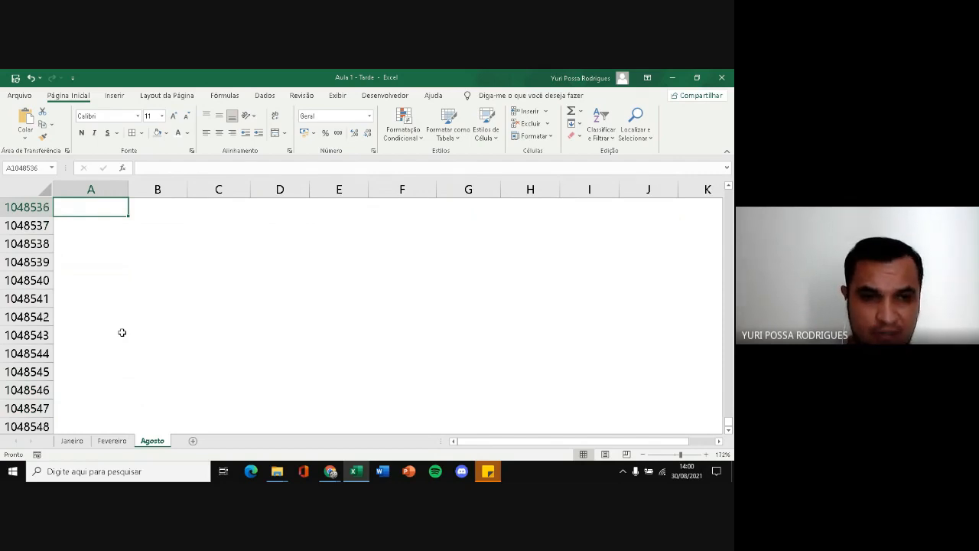
{"action": "key", "text": "ctrl+Up"}
{"action": "key", "text": "Up"}
{"action": "key", "text": "Up"}
{"action": "key", "text": "Up"}
{"action": "key", "text": "Up"}
{"action": "key", "text": "Up"}
{"action": "key", "text": "Up"}
{"action": "key", "text": "Up"}
{"action": "key", "text": "Up"}
{"action": "key", "text": "Up"}
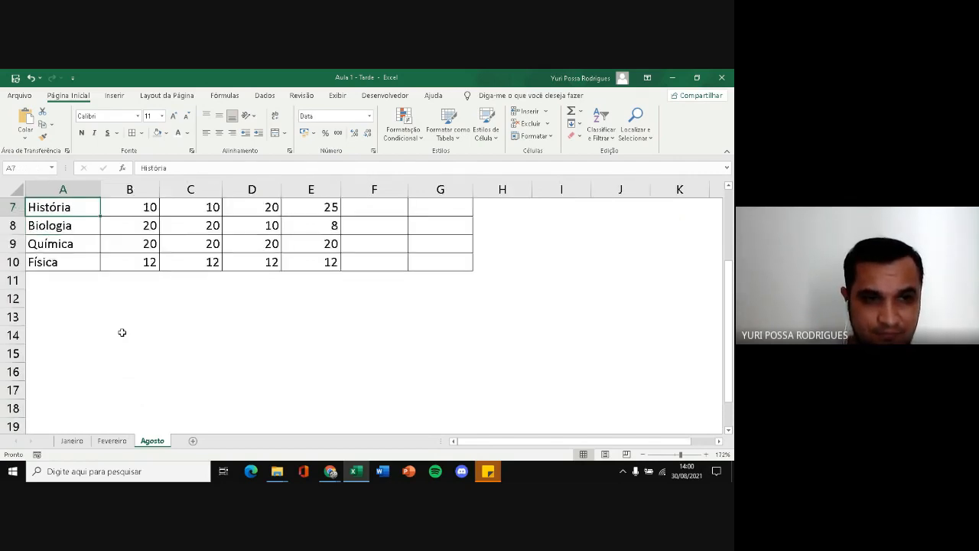
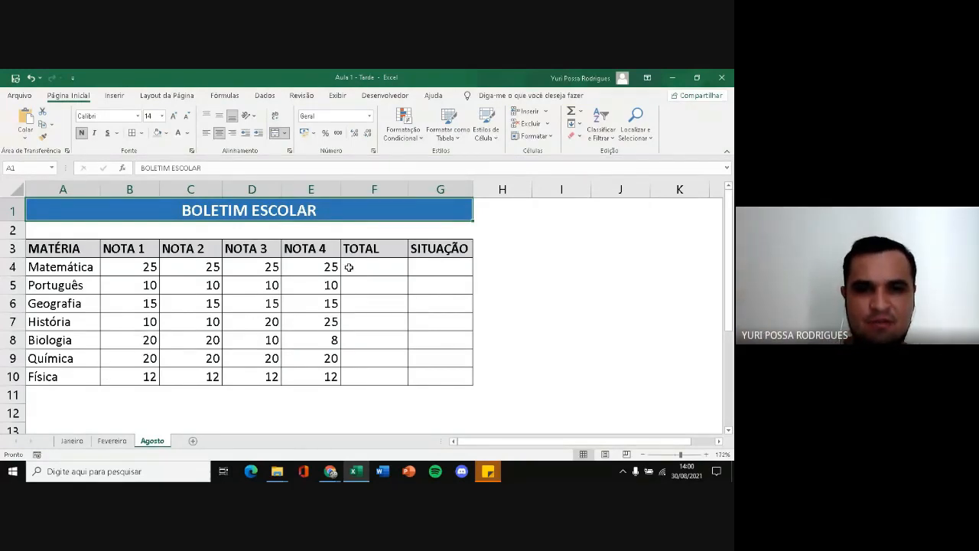
{"action": "left_click_drag", "start_coordinate": [349, 267], "coordinate": [427, 351]}
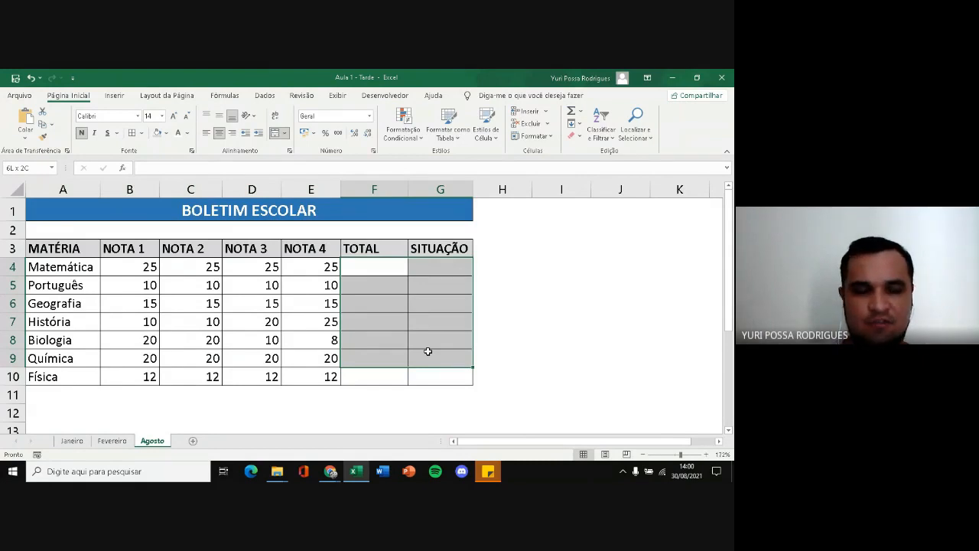
{"action": "left_click_drag", "start_coordinate": [427, 351], "coordinate": [427, 351]}
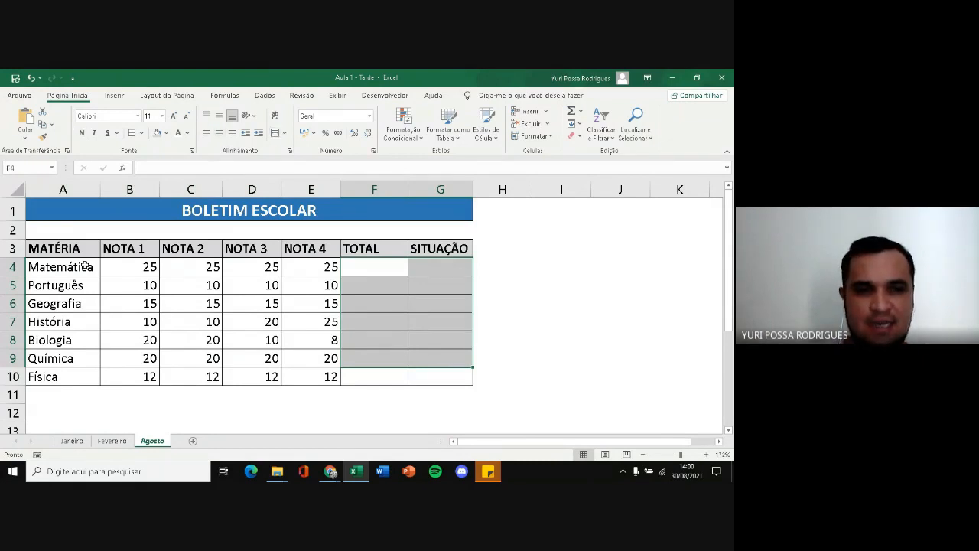
{"action": "left_click", "coordinate": [121, 212]}
{"action": "left_click", "coordinate": [367, 273]}
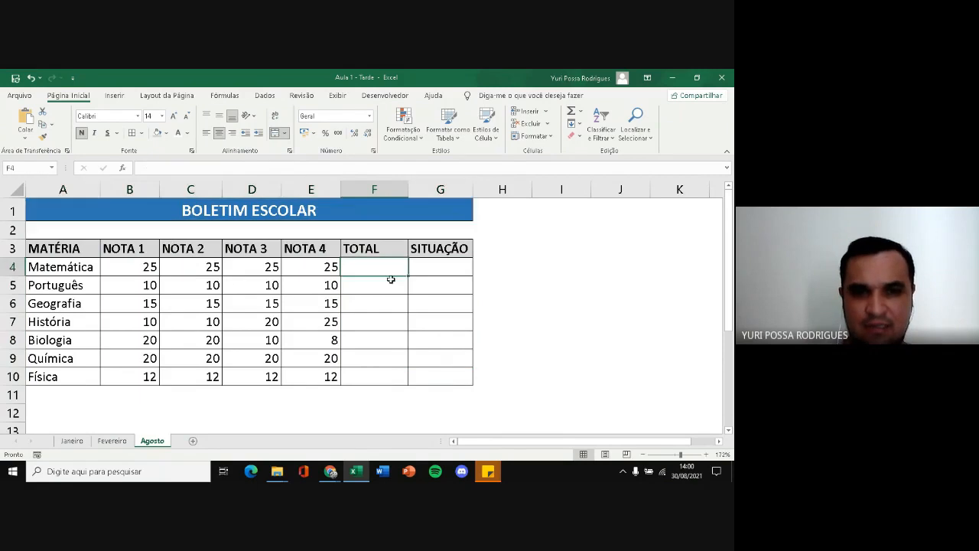
{"action": "left_click_drag", "start_coordinate": [391, 279], "coordinate": [388, 281]}
{"action": "left_click_drag", "start_coordinate": [55, 270], "coordinate": [65, 322]}
{"action": "left_click", "coordinate": [113, 318]}
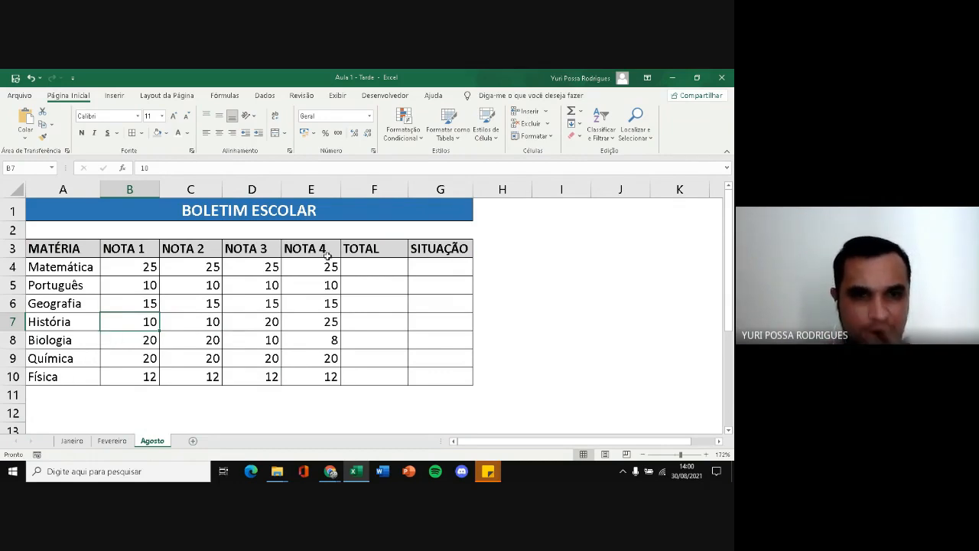
Enter the labels SOMA and MÉDIA in A12 and A13 below the grade table
{"action": "scroll", "coordinate": [328, 255], "scroll_direction": "down", "scroll_amount": 1}
{"action": "left_click", "coordinate": [53, 354]}
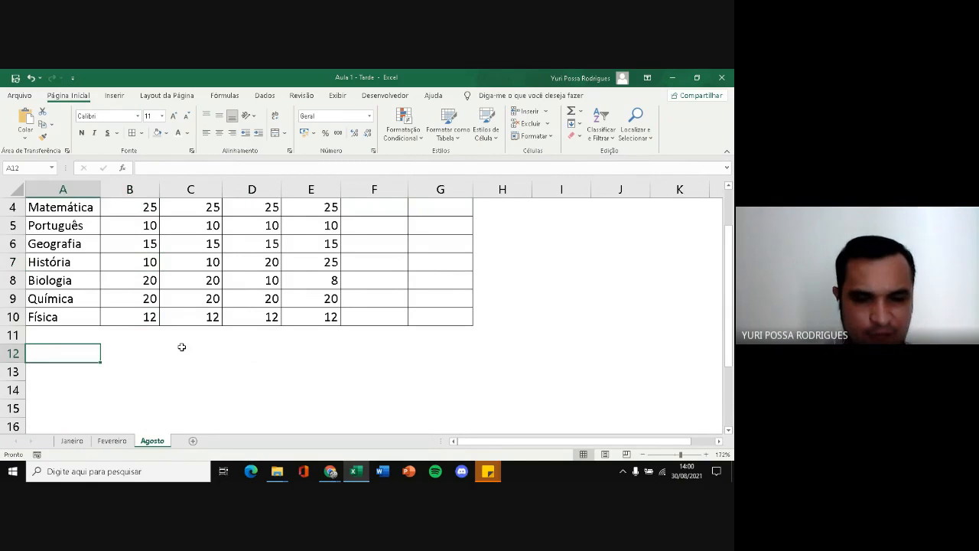
{"action": "type", "text": "s"}
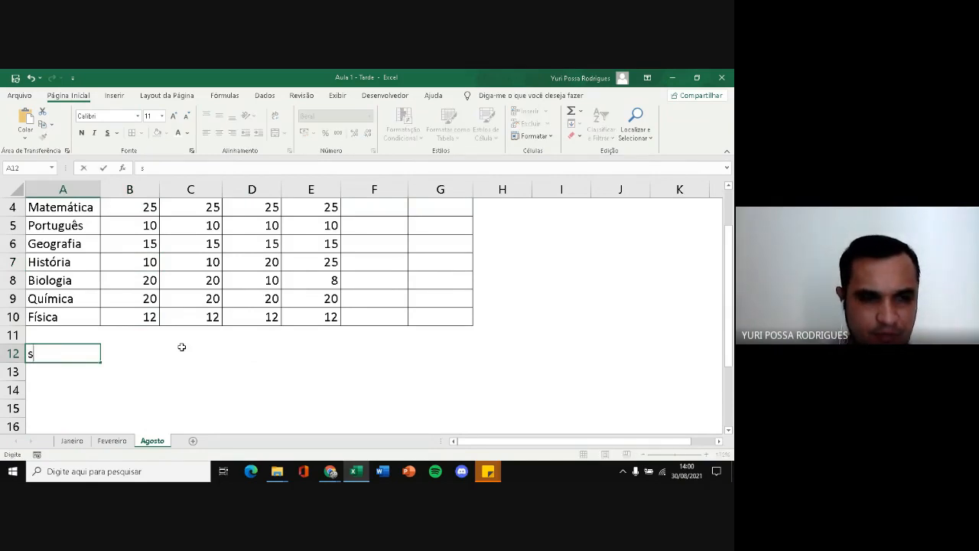
{"action": "type", "text": "SOMA"}
{"action": "key", "text": "Return"}
{"action": "type", "text": "MÉDIA"}
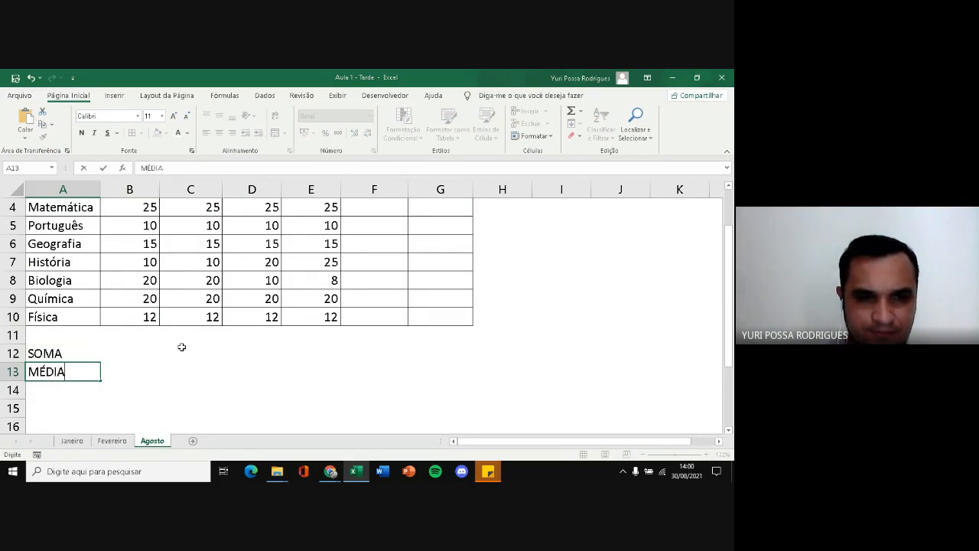
{"action": "key", "text": "Return"}
Enter the labels MÍNIMO and MÁXIMO in A14 and A15
{"action": "key", "text": "BackSpace"}
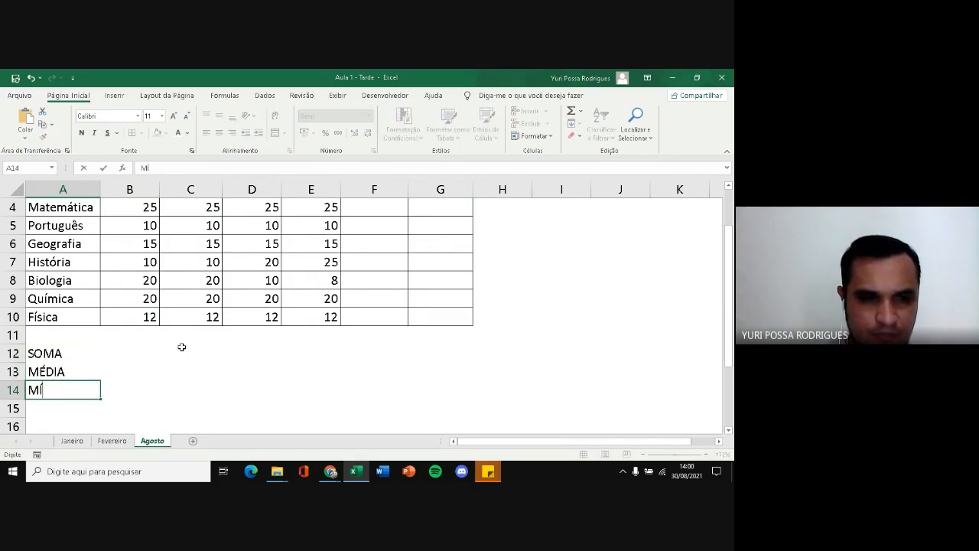
{"action": "type", "text": "IMO"}
{"action": "key", "text": "BackSpace"}
{"action": "key", "text": "BackSpace"}
{"action": "key", "text": "BackSpace"}
{"action": "type", "text": "NIMO"}
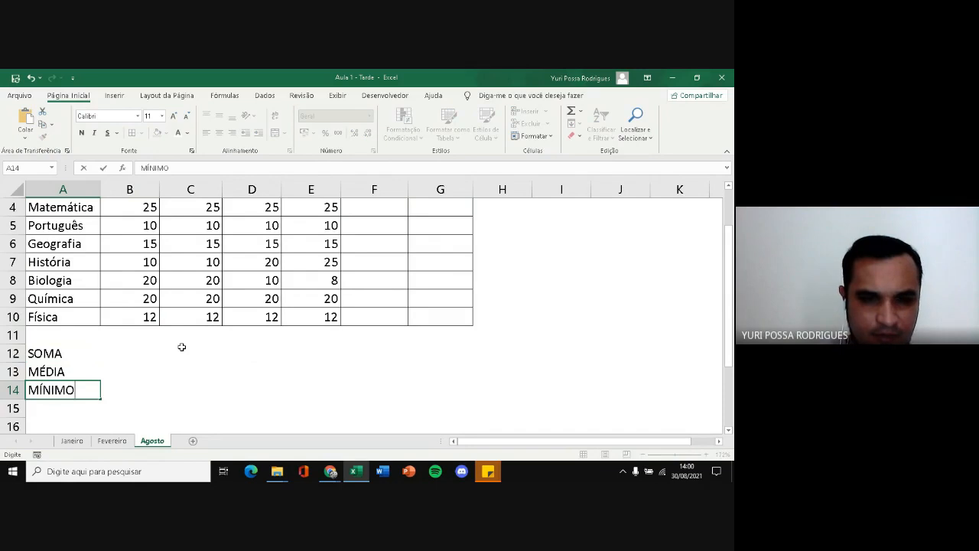
{"action": "key", "text": "Return"}
{"action": "type", "text": "MÁXIMO"}
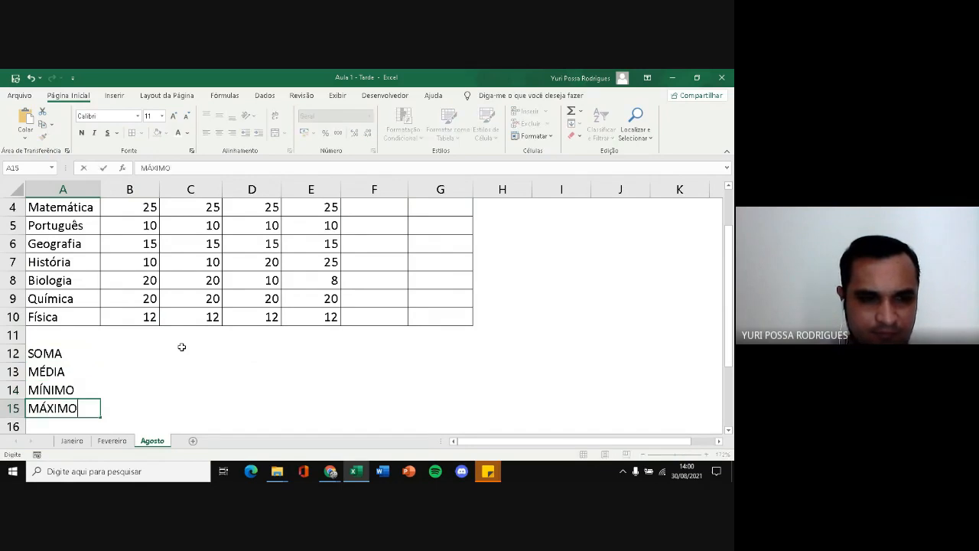
{"action": "key", "text": "Return"}
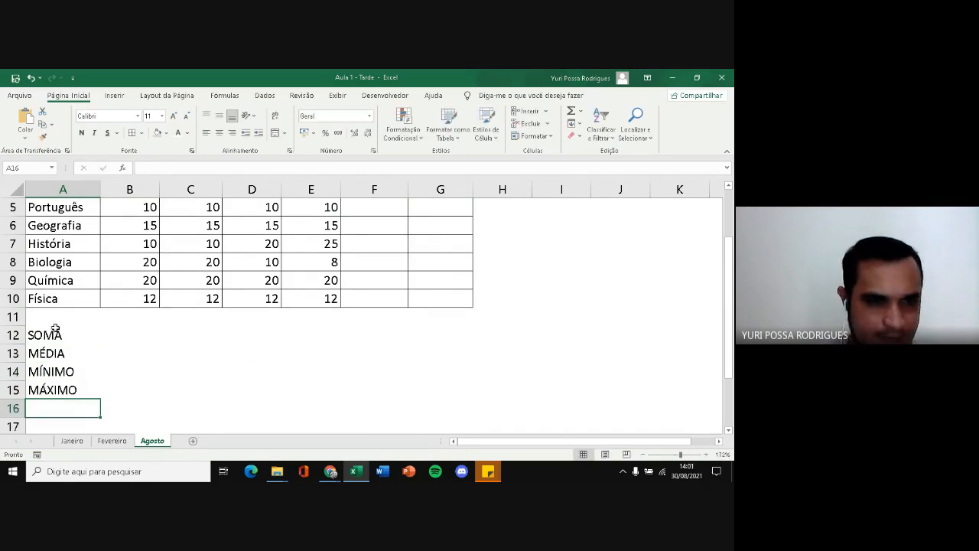
Format the summary block with borders on all cells of A12:B15 and bold, grey-filled labels in A12:A15
{"action": "left_click_drag", "start_coordinate": [53, 331], "coordinate": [114, 387]}
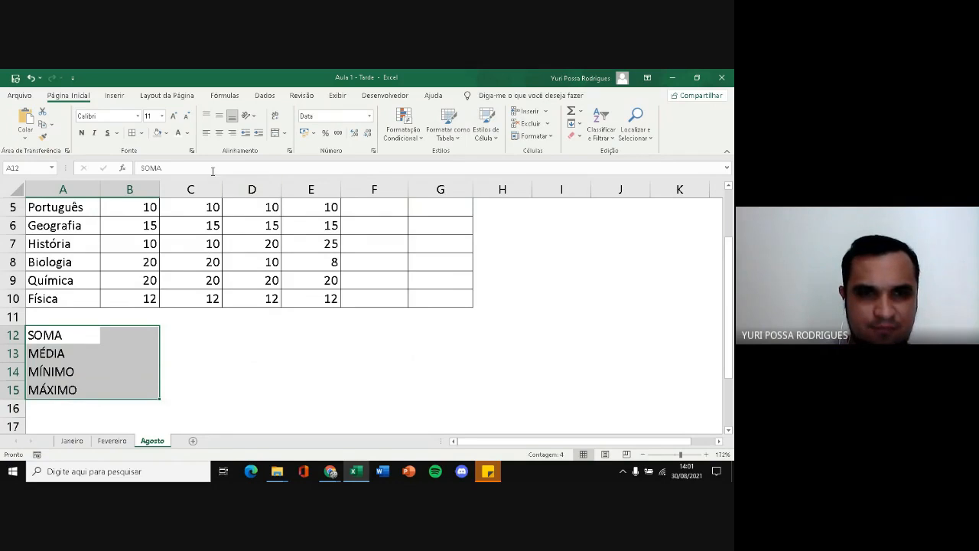
{"action": "left_click", "coordinate": [131, 134]}
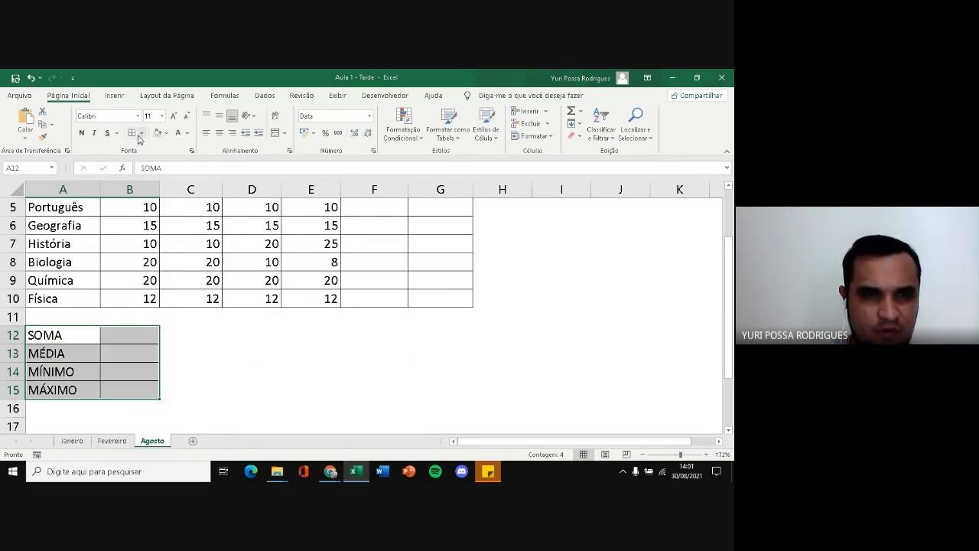
{"action": "left_click_drag", "start_coordinate": [61, 336], "coordinate": [63, 388]}
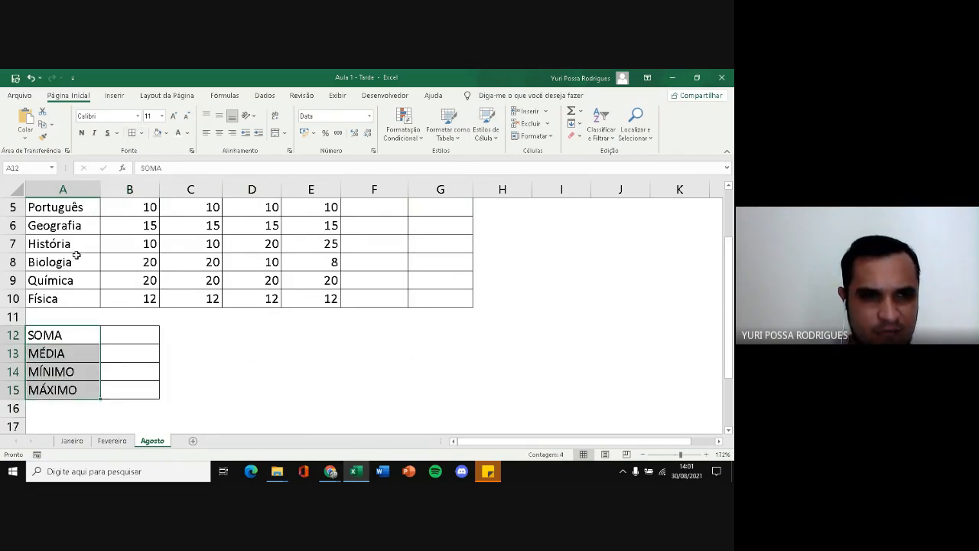
{"action": "left_click", "coordinate": [81, 133]}
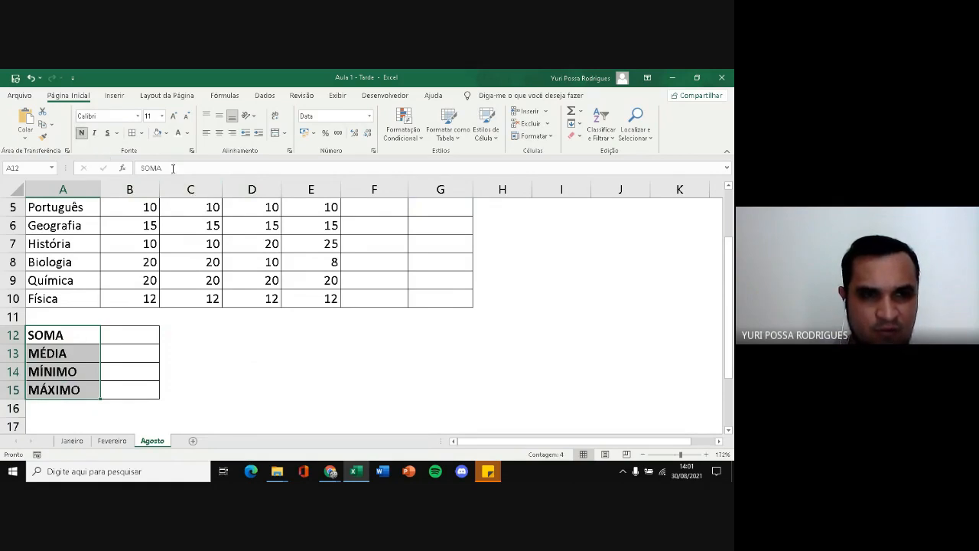
{"action": "left_click", "coordinate": [157, 135]}
{"action": "left_click", "coordinate": [210, 333]}
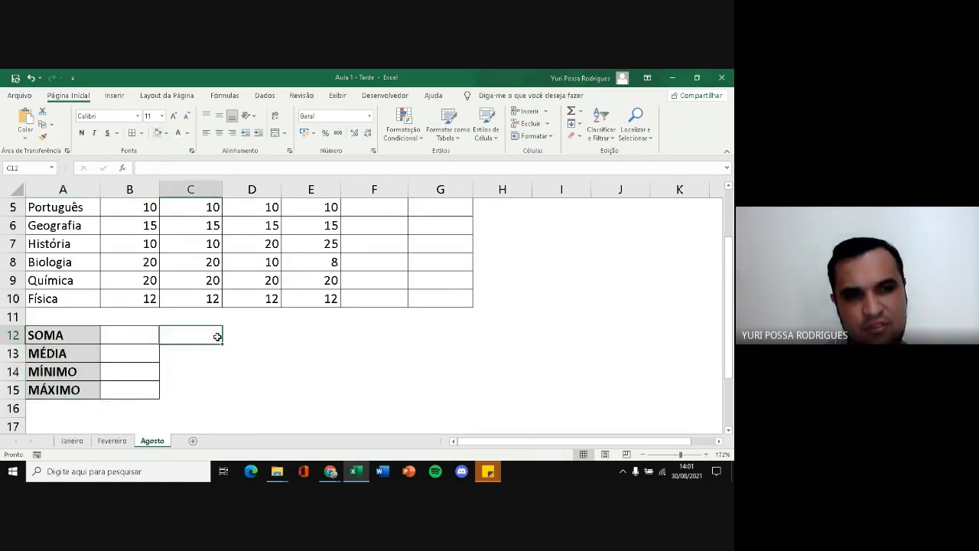
Build the Matemática total in F4 by adding the four grades cell by cell, =B4+C4+D4+E4
{"action": "scroll", "coordinate": [216, 336], "scroll_direction": "up", "scroll_amount": 2}
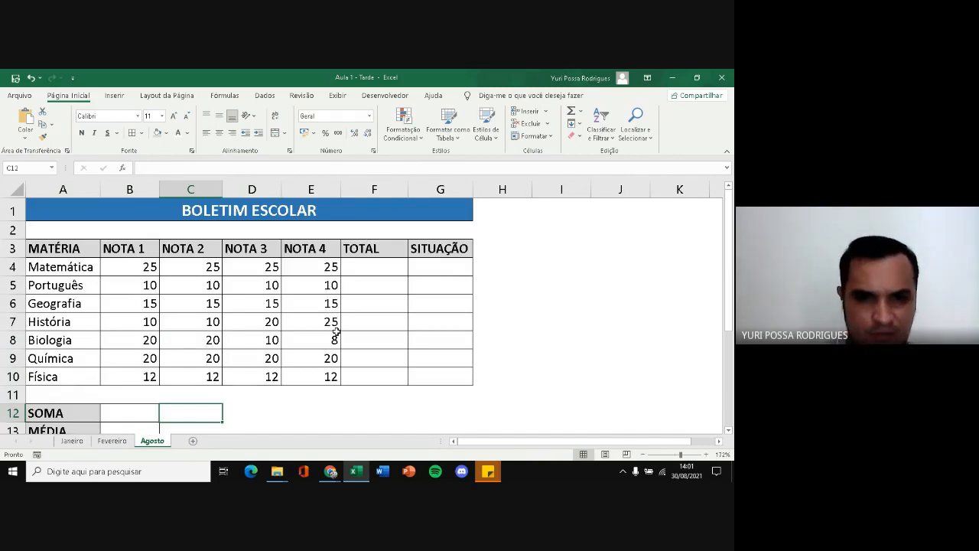
{"action": "left_click", "coordinate": [376, 267]}
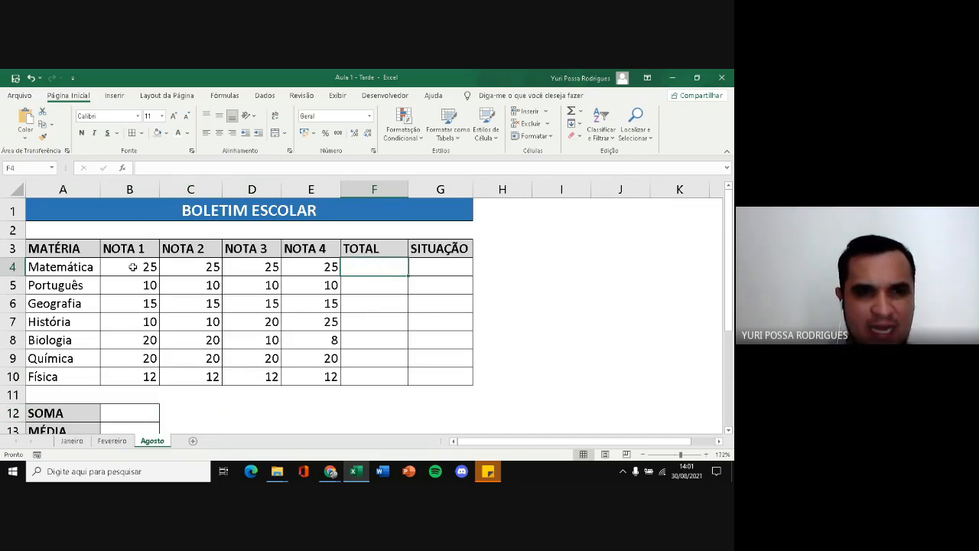
{"action": "left_click_drag", "start_coordinate": [133, 269], "coordinate": [270, 267]}
{"action": "left_click", "coordinate": [380, 278]}
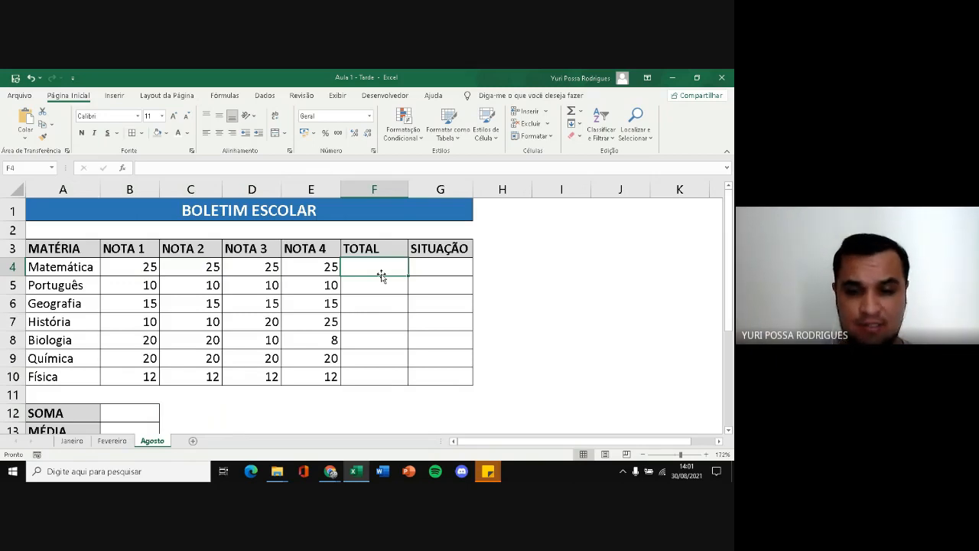
{"action": "type", "text": "="}
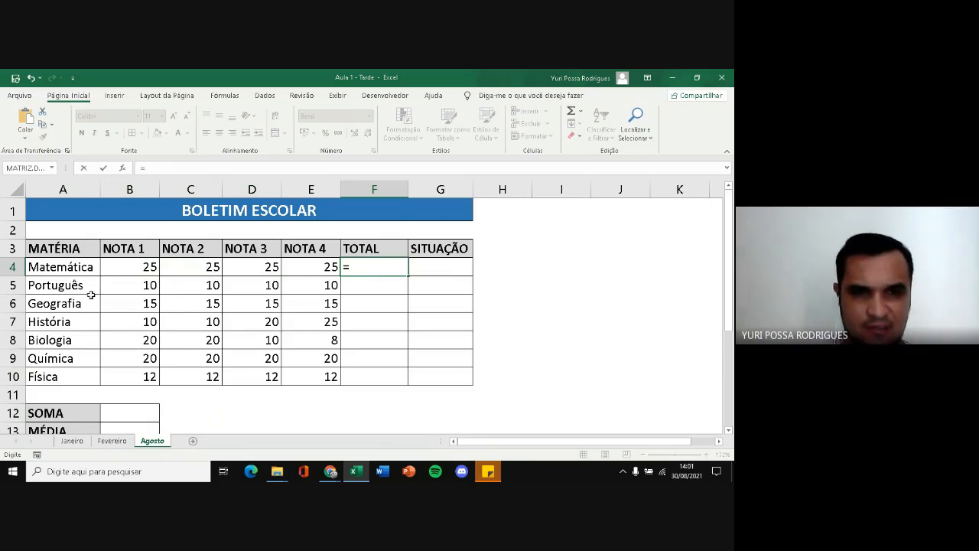
{"action": "left_click", "coordinate": [153, 267]}
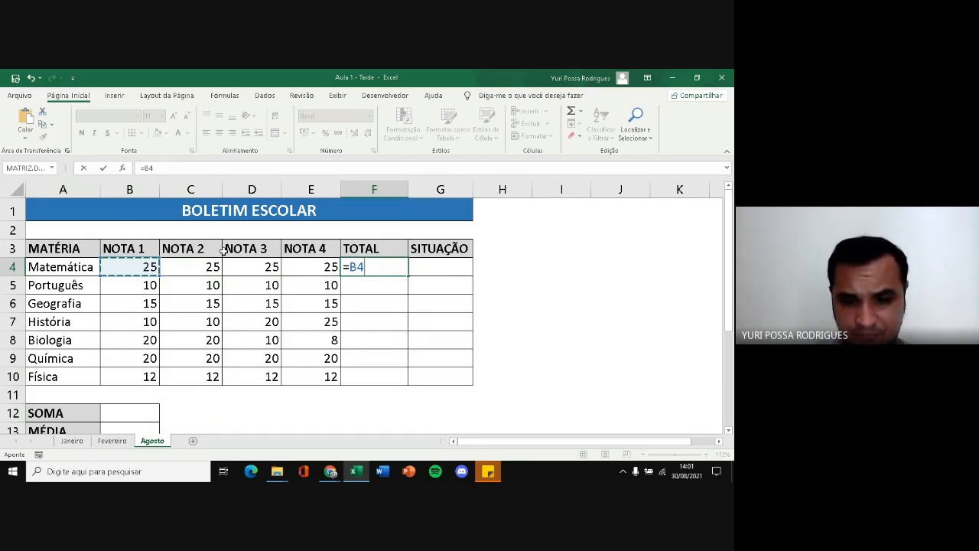
{"action": "type", "text": "+"}
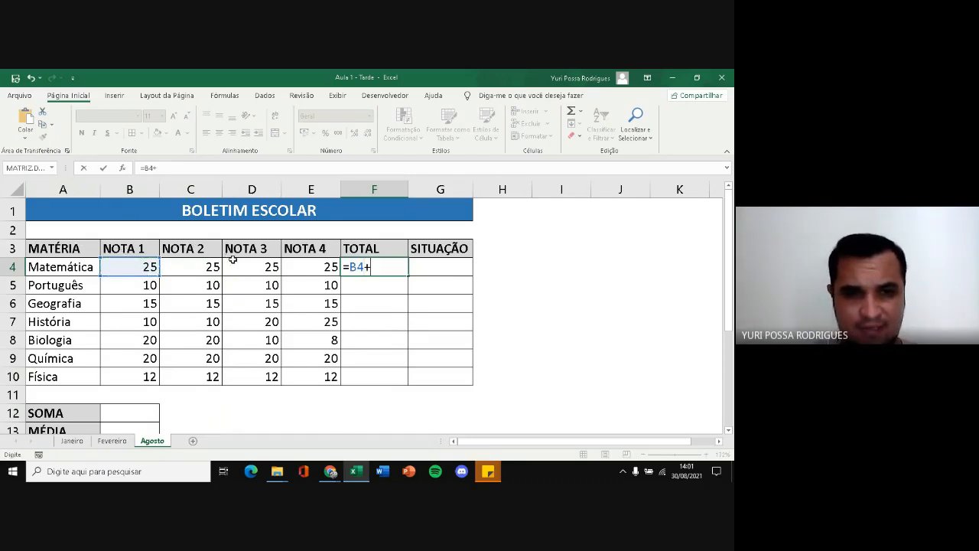
{"action": "left_click", "coordinate": [205, 267]}
{"action": "type", "text": "+"}
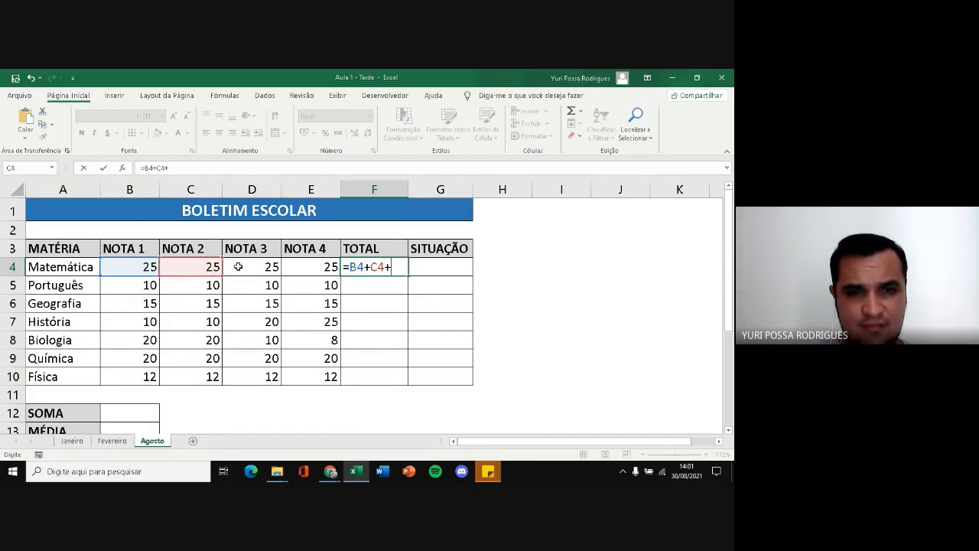
{"action": "left_click", "coordinate": [239, 267]}
{"action": "type", "text": "+"}
{"action": "left_click", "coordinate": [298, 269]}
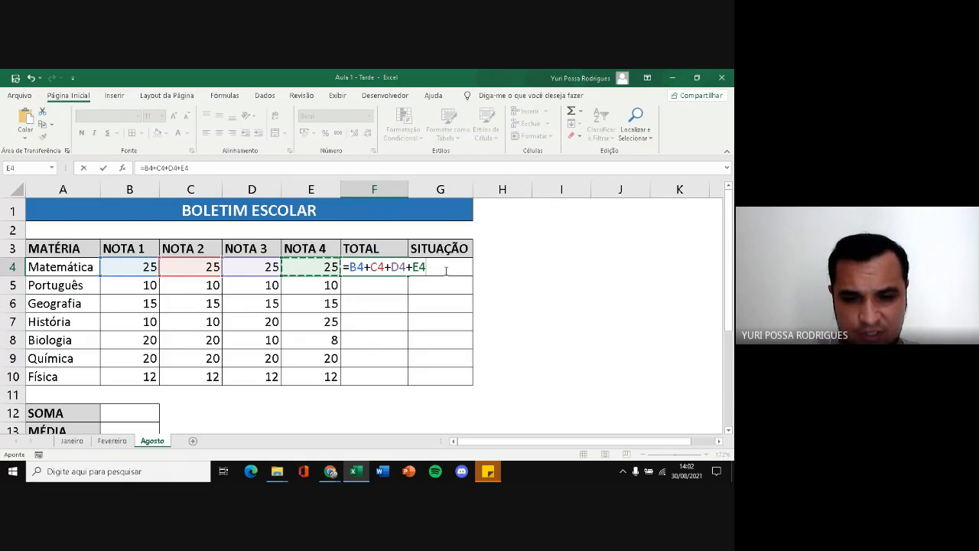
Extend the F4 formula with /100*3-2000 and enclose the sum of the grades in parentheses, =(B4+C4+D4+E4)/100*3-2000
{"action": "type", "text": "/"}
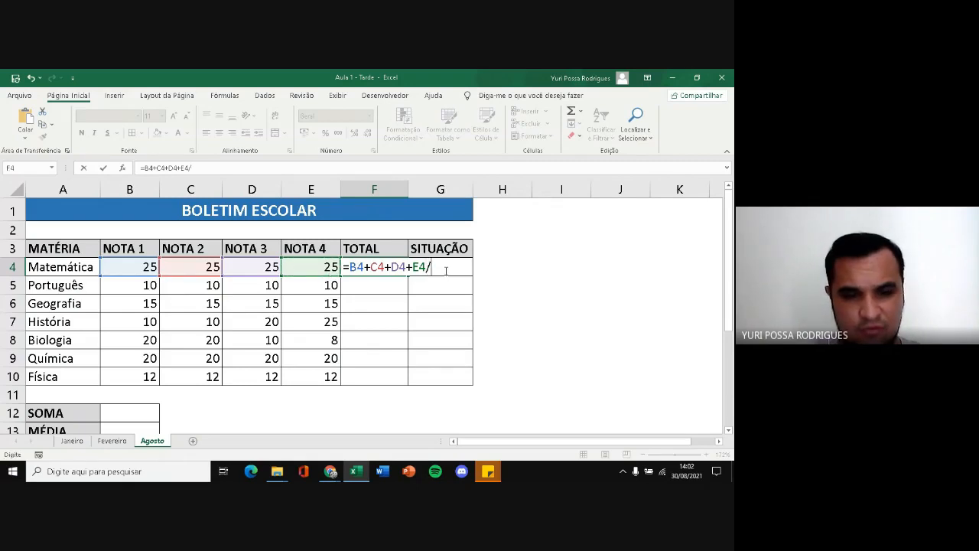
{"action": "type", "text": "100"}
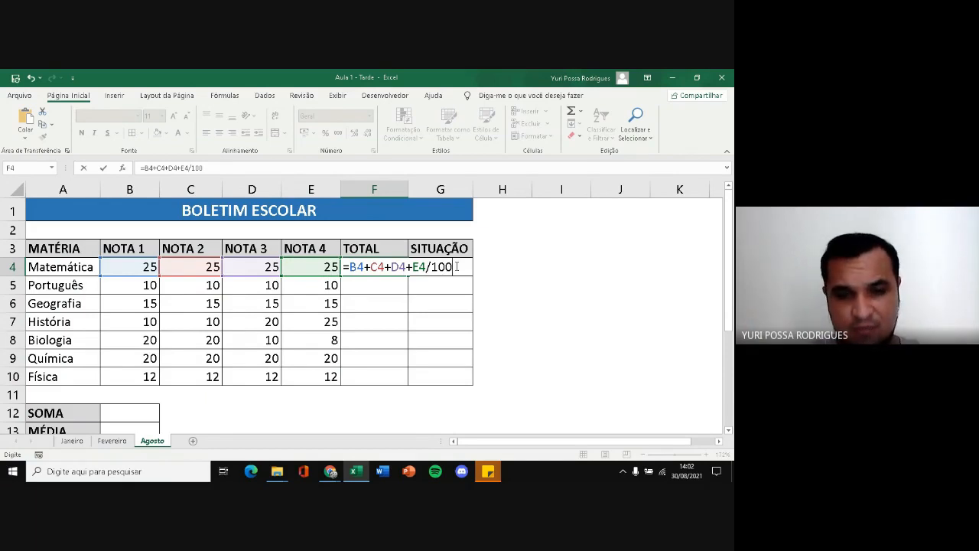
{"action": "type", "text": "*3"}
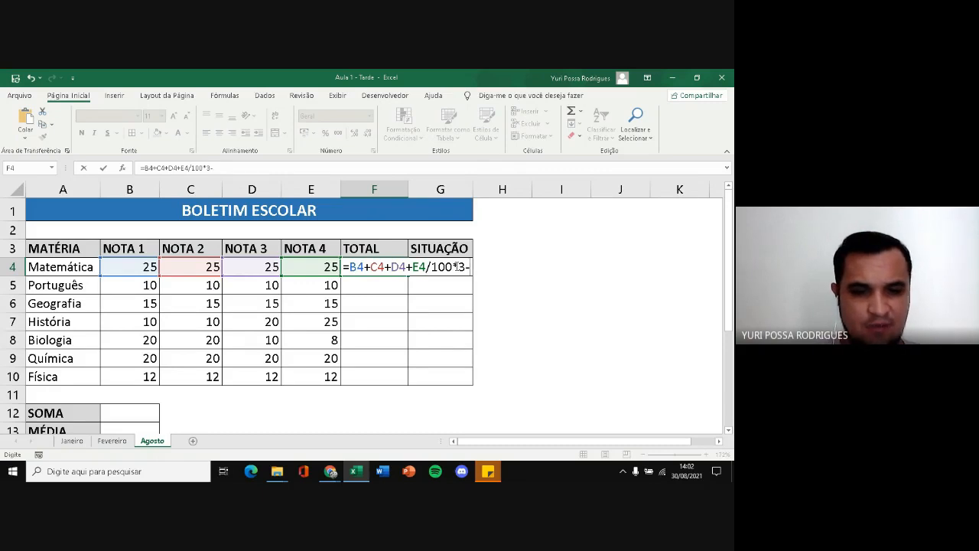
{"action": "type", "text": "-2000"}
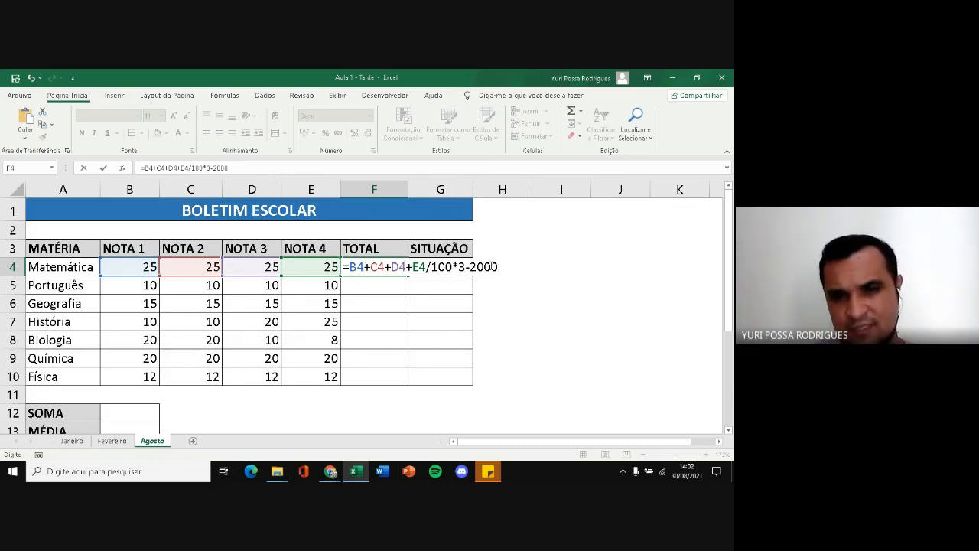
{"action": "left_click", "coordinate": [350, 266]}
{"action": "type", "text": "("}
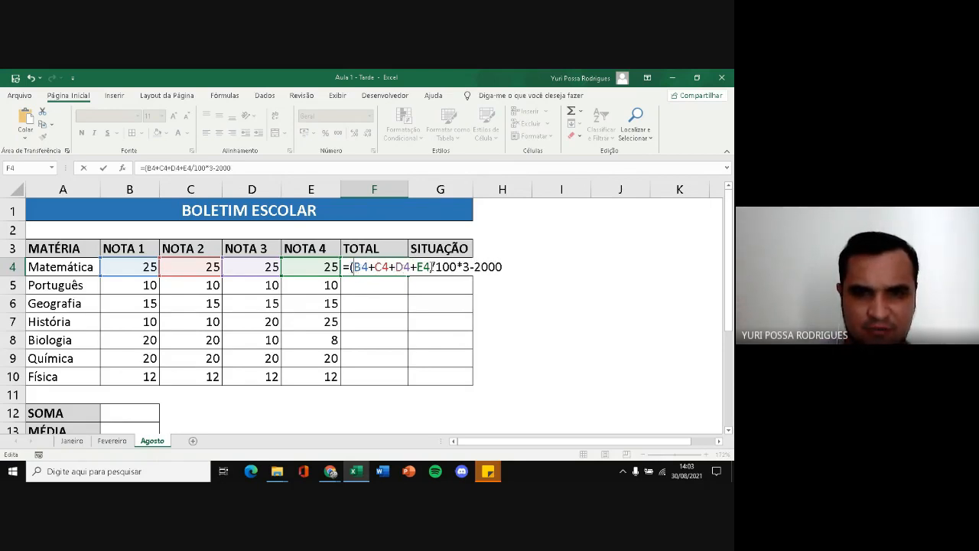
{"action": "type", "text": ")"}
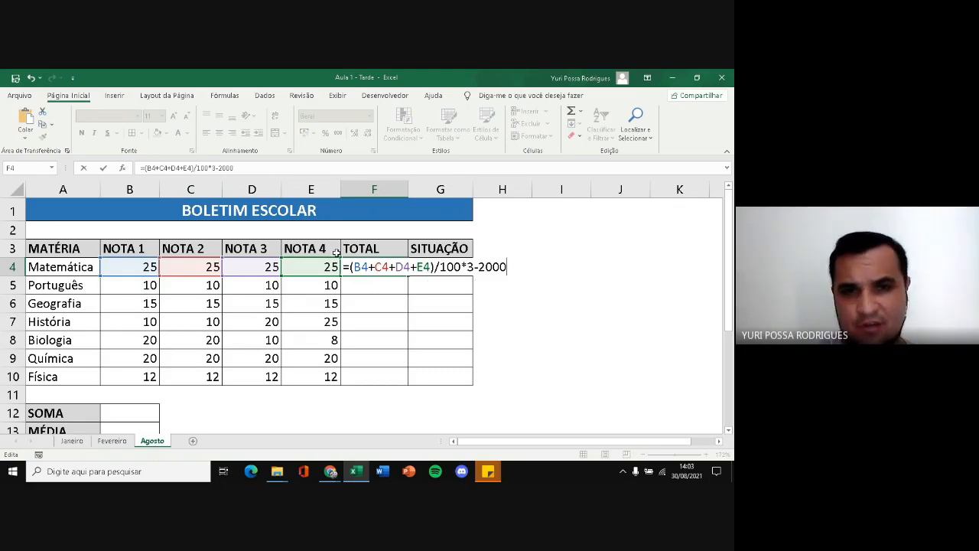
Clear the F4 formula down to its equals sign and check the function suggestions for SOM
{"action": "left_click_drag", "start_coordinate": [351, 267], "coordinate": [523, 273]}
{"action": "key", "text": "BackSpace"}
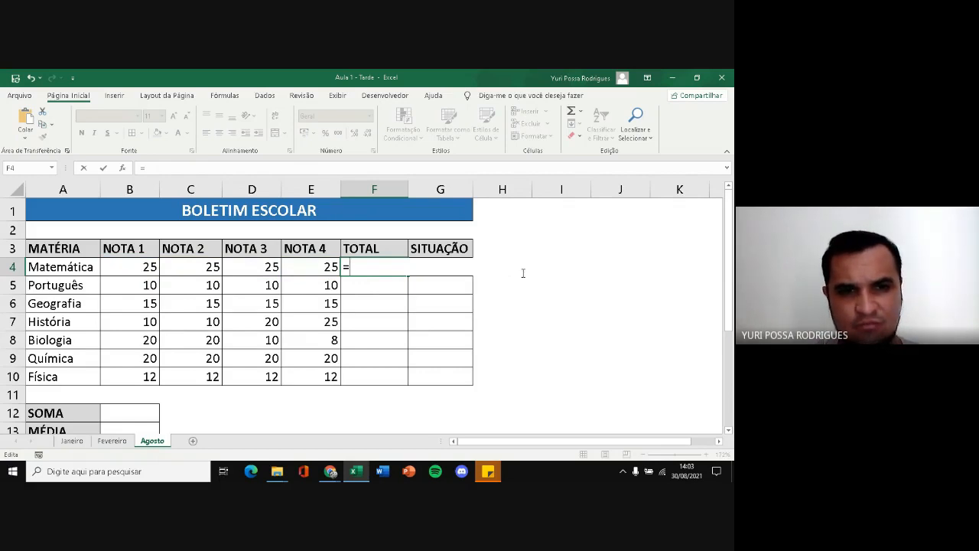
{"action": "type", "text": "SOM"}
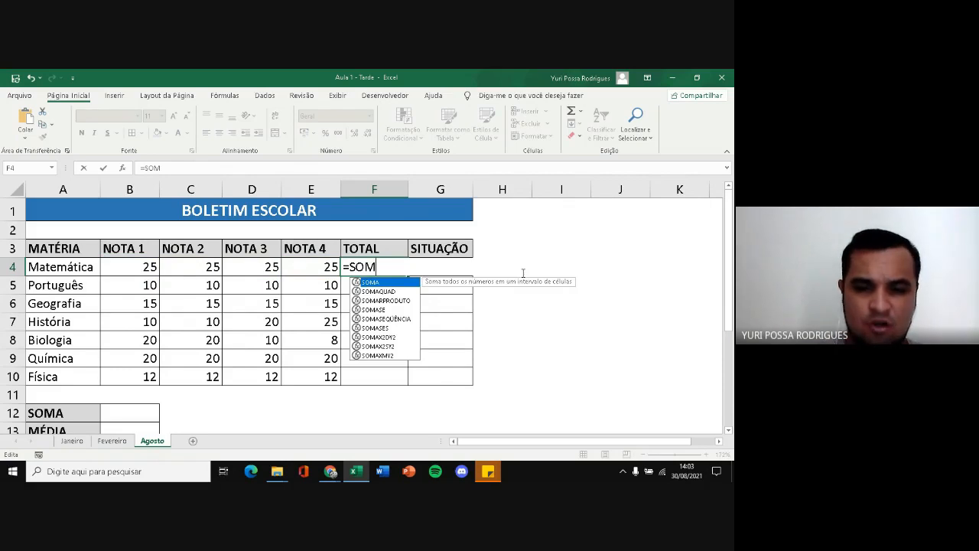
{"action": "key", "text": "BackSpace"}
{"action": "key", "text": "BackSpace"}
{"action": "key", "text": "BackSpace"}
Look through the function suggestions in F4 for names starting with A, B, C, D and E
{"action": "type", "text": "A"}
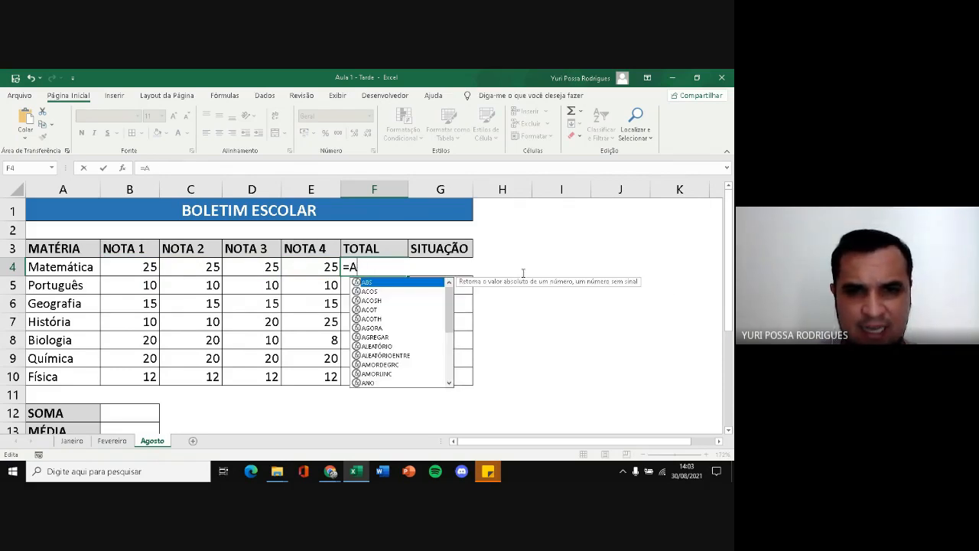
{"action": "mouse_move", "coordinate": [449, 302]}
{"action": "left_mouse_down"}
{"action": "mouse_move", "coordinate": [453, 360]}
{"action": "mouse_move", "coordinate": [454, 294]}
{"action": "left_mouse_up"}
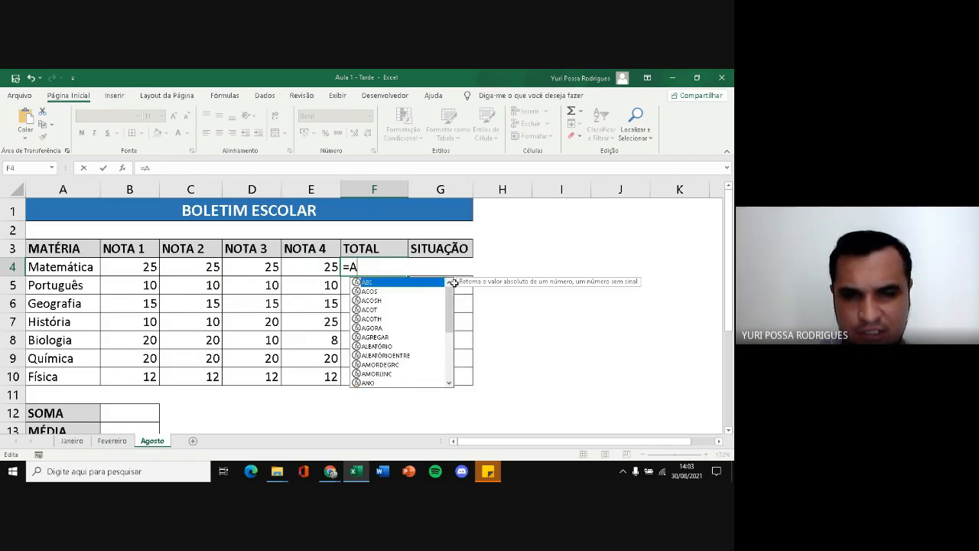
{"action": "key", "text": "BackSpace"}
{"action": "type", "text": "B"}
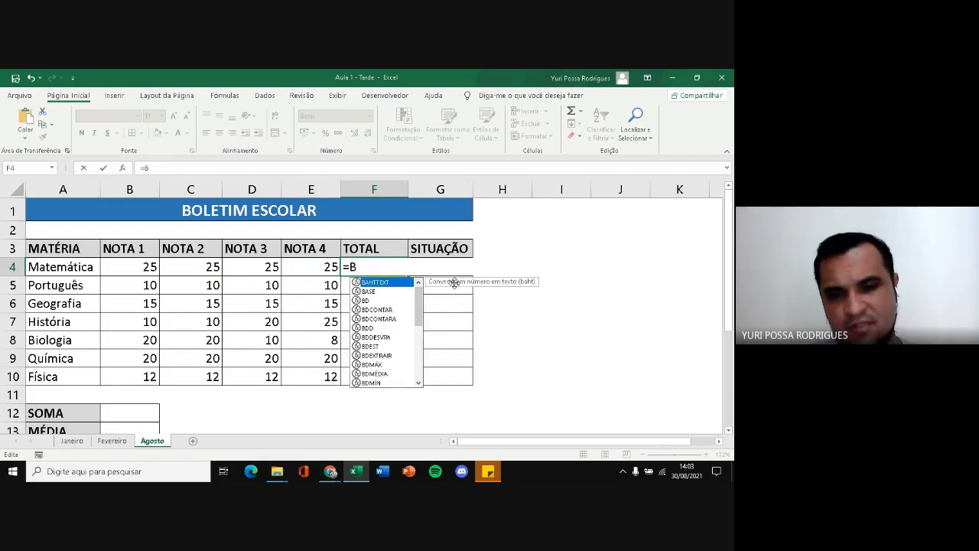
{"action": "key", "text": "BackSpace"}
{"action": "type", "text": "C"}
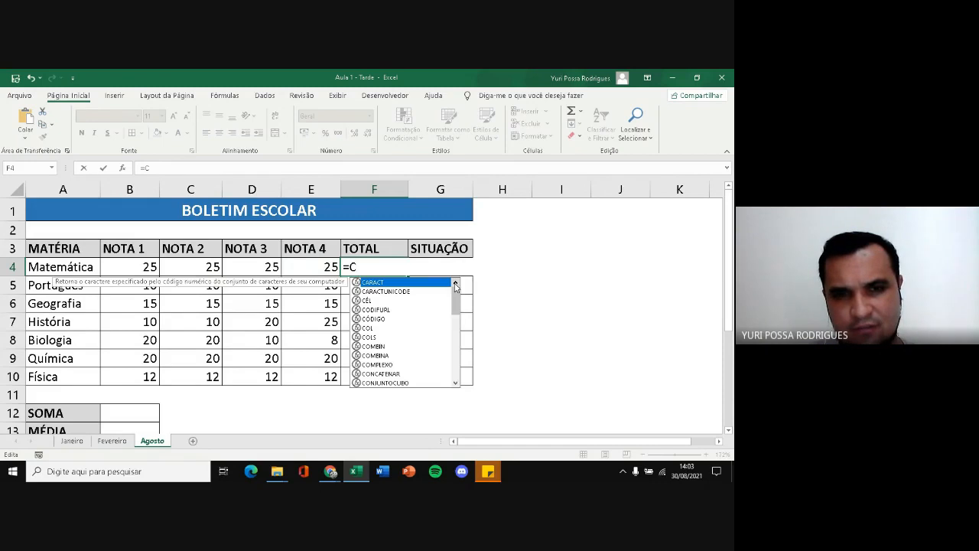
{"action": "key", "text": "BackSpace"}
{"action": "type", "text": "D"}
{"action": "key", "text": "BackSpace"}
{"action": "type", "text": "E"}
{"action": "key", "text": "BackSpace"}
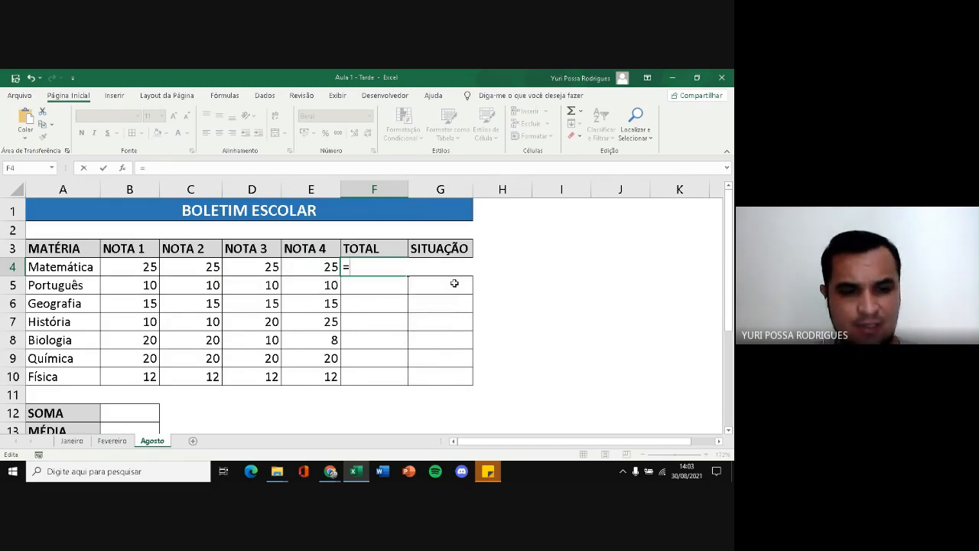
Start the Matemática total in F4 with the SOMA function chosen from the formula suggestions
{"action": "type", "text": "SOMA"}
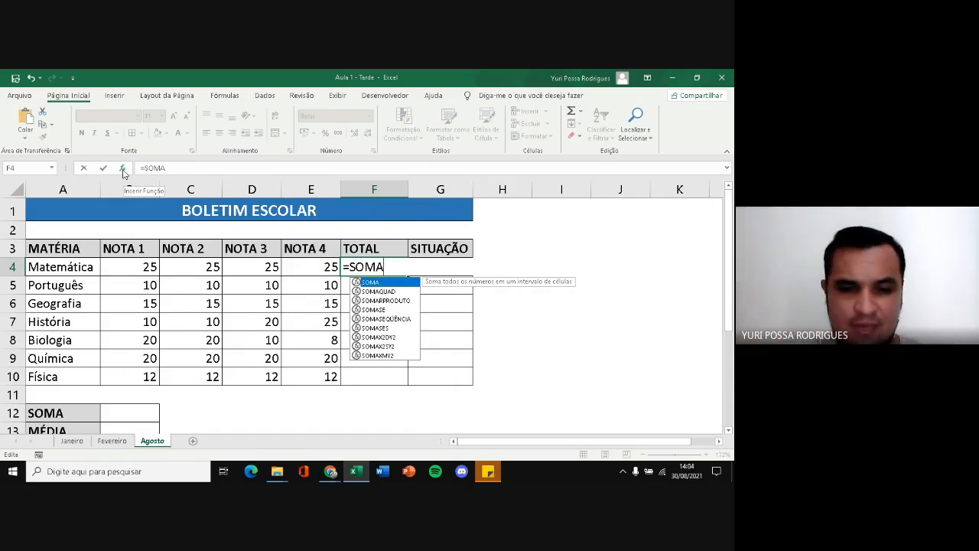
{"action": "type", "text": "("}
{"action": "key", "text": "BackSpace"}
{"action": "key", "text": "BackSpace"}
{"action": "key", "text": "BackSpace"}
{"action": "key", "text": "BackSpace"}
{"action": "key", "text": "BackSpace"}
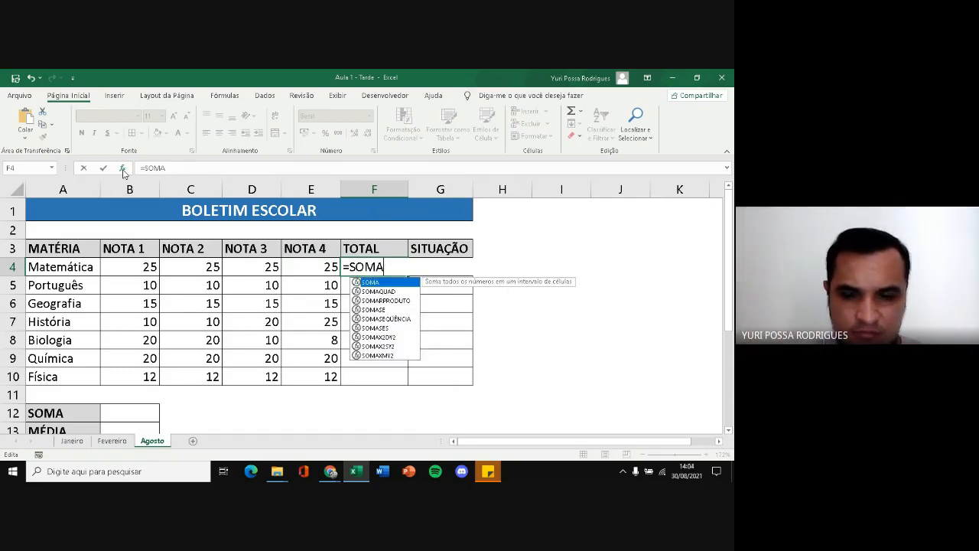
{"action": "type", "text": "SO"}
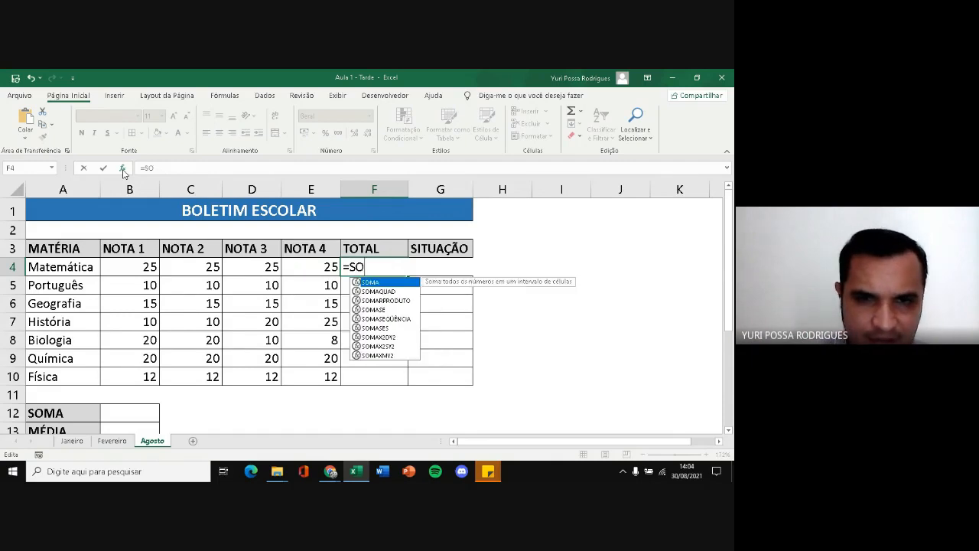
{"action": "double_click", "coordinate": [373, 284]}
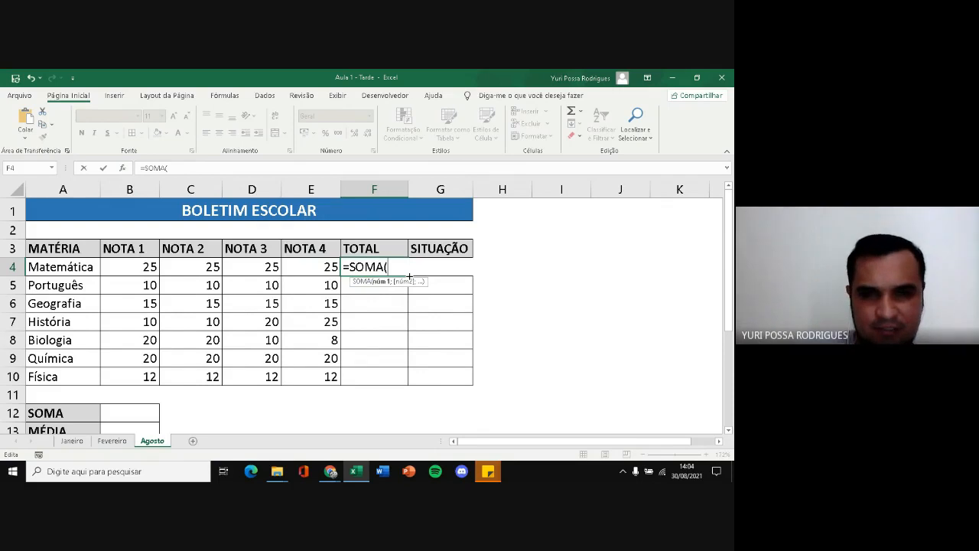
Add B4, C4, D4 and E4 to the F4 SOMA formula as separate arguments divided by semicolons
{"action": "left_click", "coordinate": [140, 266]}
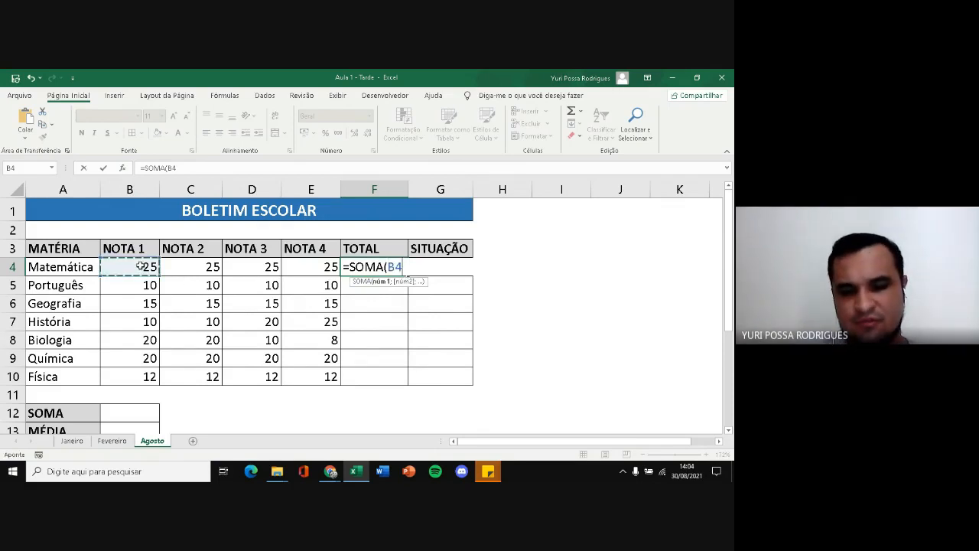
{"action": "type", "text": ";"}
{"action": "left_click", "coordinate": [200, 270]}
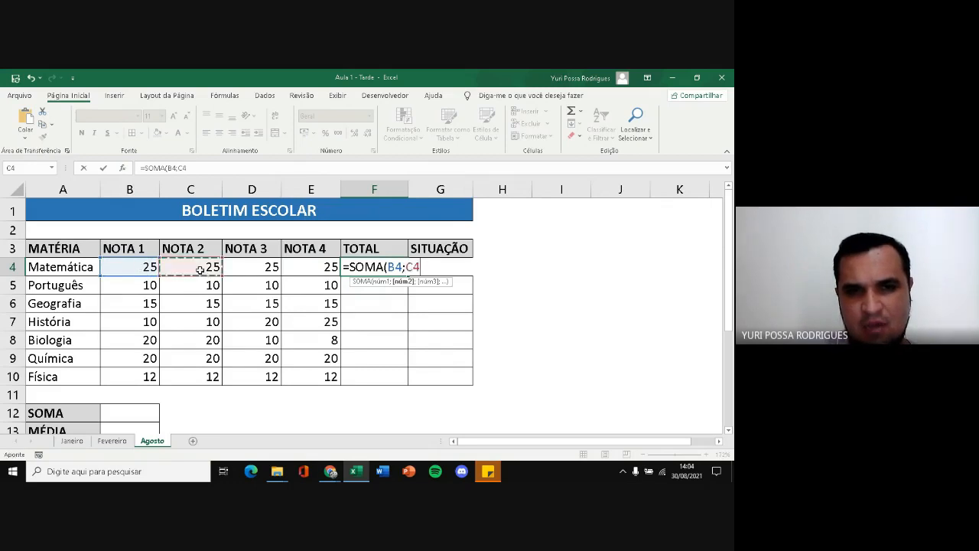
{"action": "type", "text": ";"}
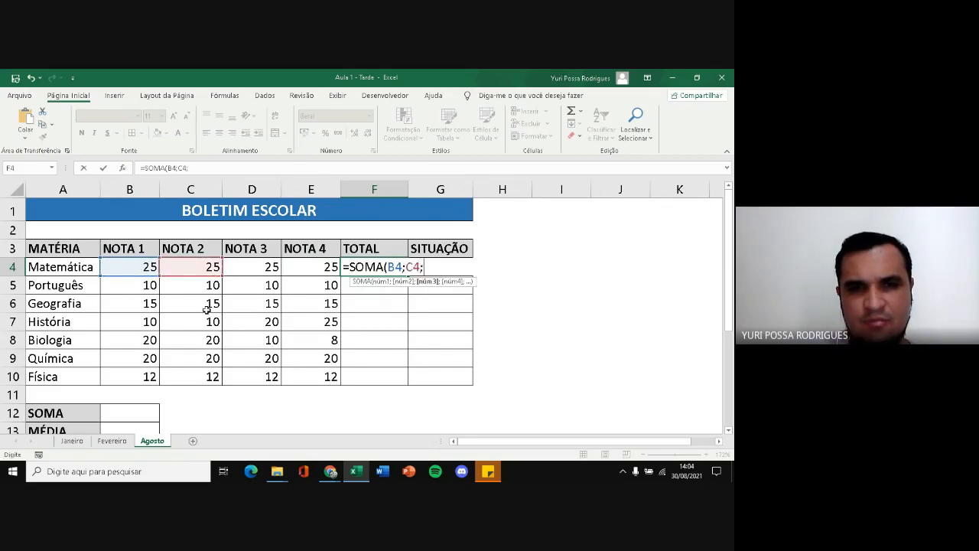
{"action": "left_click", "coordinate": [262, 269]}
{"action": "type", "text": ";"}
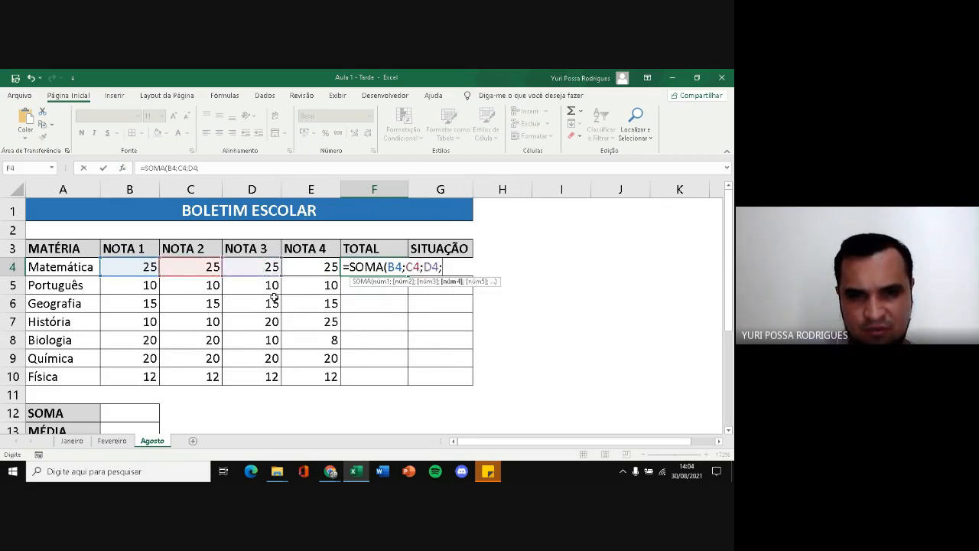
{"action": "left_click", "coordinate": [321, 269]}
{"action": "type", "text": ";"}
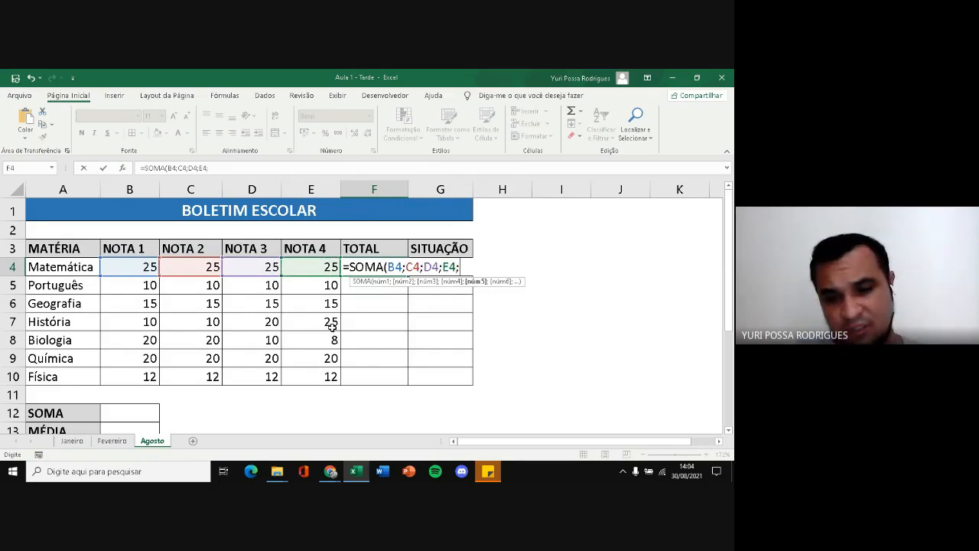
Remove the individual cell references from the F4 formula, leaving only =SOMA(
{"action": "key", "text": "BackSpace"}
{"action": "key", "text": "BackSpace"}
{"action": "key", "text": "BackSpace"}
{"action": "key", "text": "BackSpace"}
{"action": "key", "text": "BackSpace"}
{"action": "key", "text": "BackSpace"}
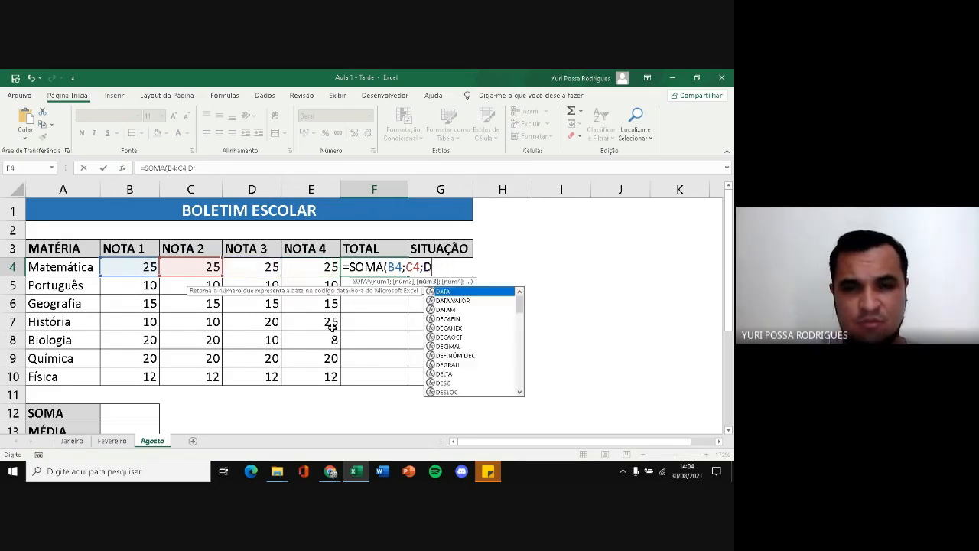
{"action": "key", "text": "BackSpace"}
{"action": "key", "text": "BackSpace"}
{"action": "key", "text": "BackSpace"}
{"action": "key", "text": "BackSpace"}
{"action": "key", "text": "BackSpace"}
{"action": "key", "text": "BackSpace"}
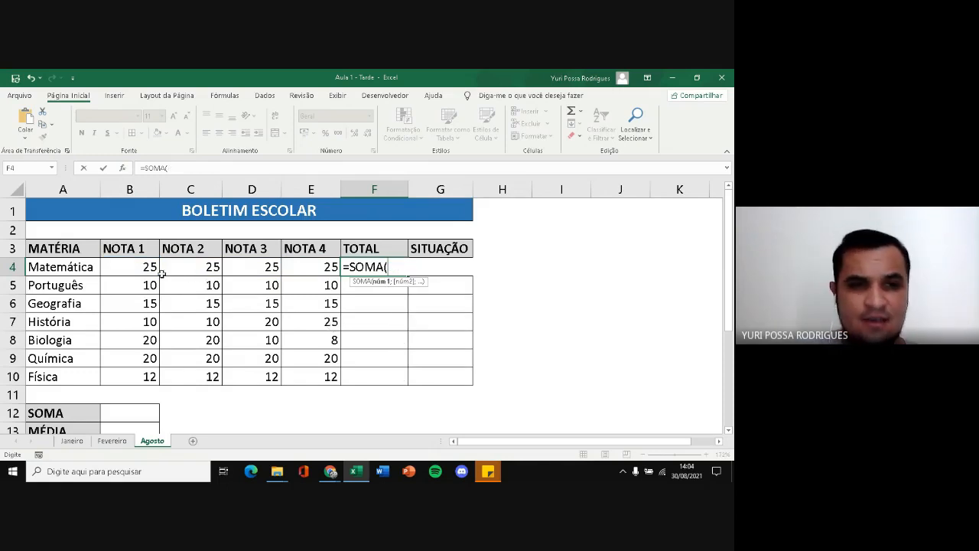
Try the ranges B4:E4, B4:B10, E6:E8 and B5:B9 as the argument of the F4 SOMA formula
{"action": "left_click_drag", "start_coordinate": [150, 268], "coordinate": [310, 268]}
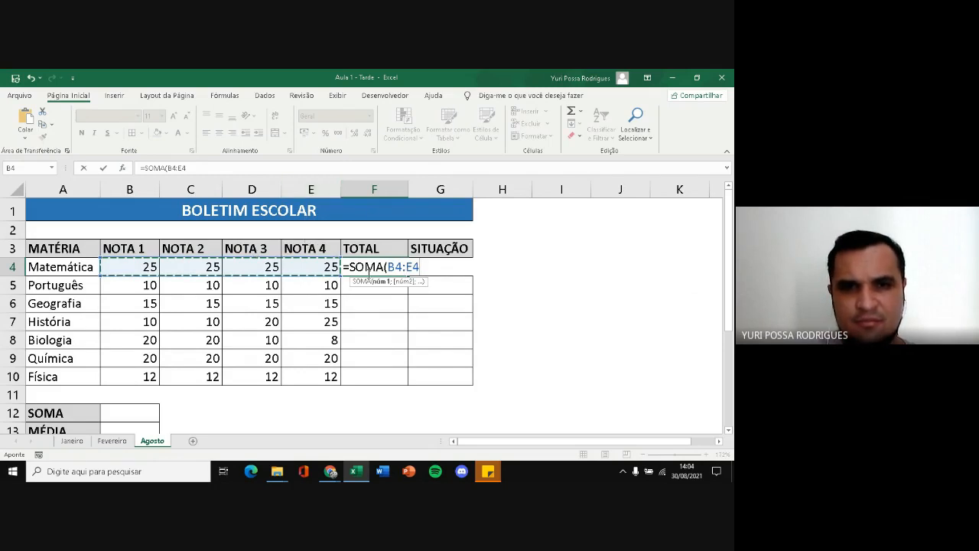
{"action": "left_click_drag", "start_coordinate": [136, 268], "coordinate": [144, 376]}
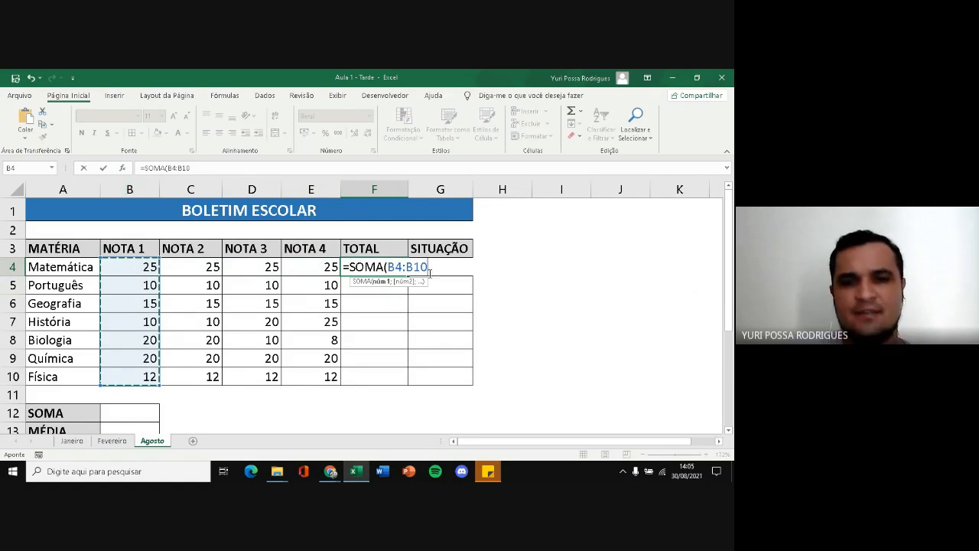
{"action": "left_click_drag", "start_coordinate": [205, 301], "coordinate": [299, 341]}
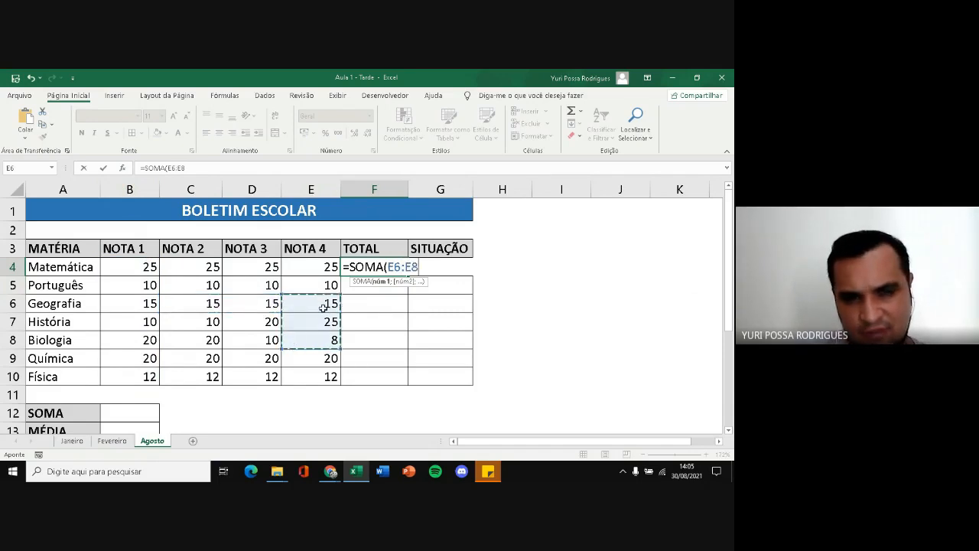
{"action": "left_click_drag", "start_coordinate": [162, 284], "coordinate": [145, 353]}
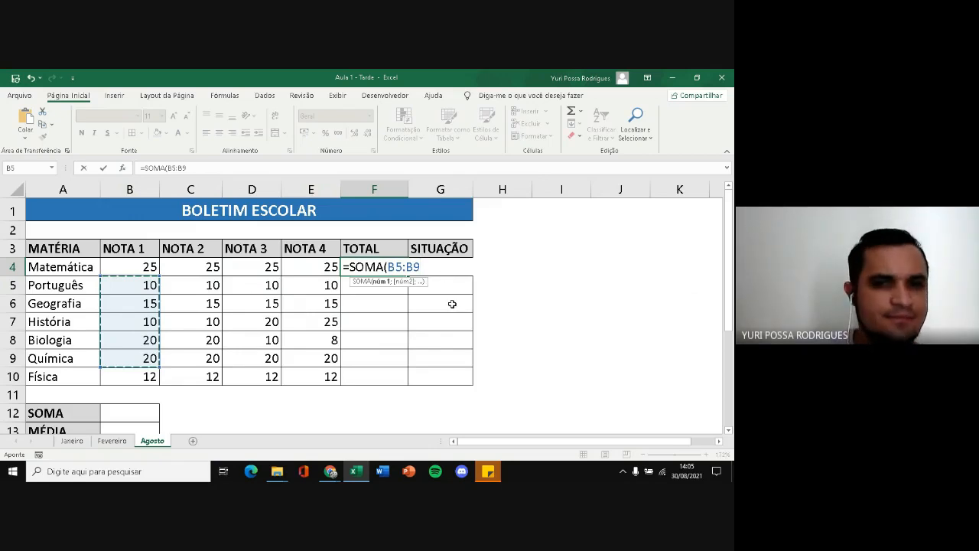
Complete the Matemática total in F4 as =SOMA(B4:E4)
{"action": "left_click_drag", "start_coordinate": [148, 266], "coordinate": [314, 266]}
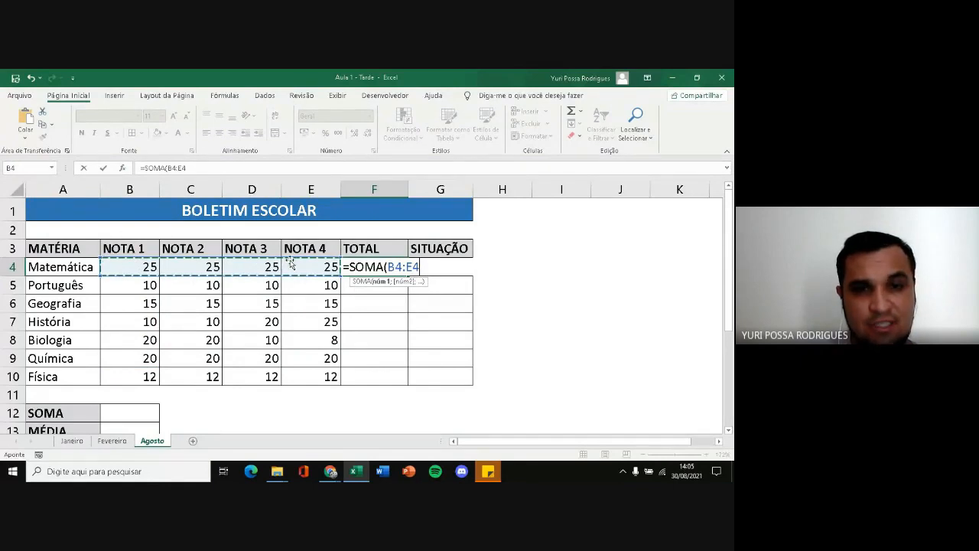
{"action": "type", "text": ")"}
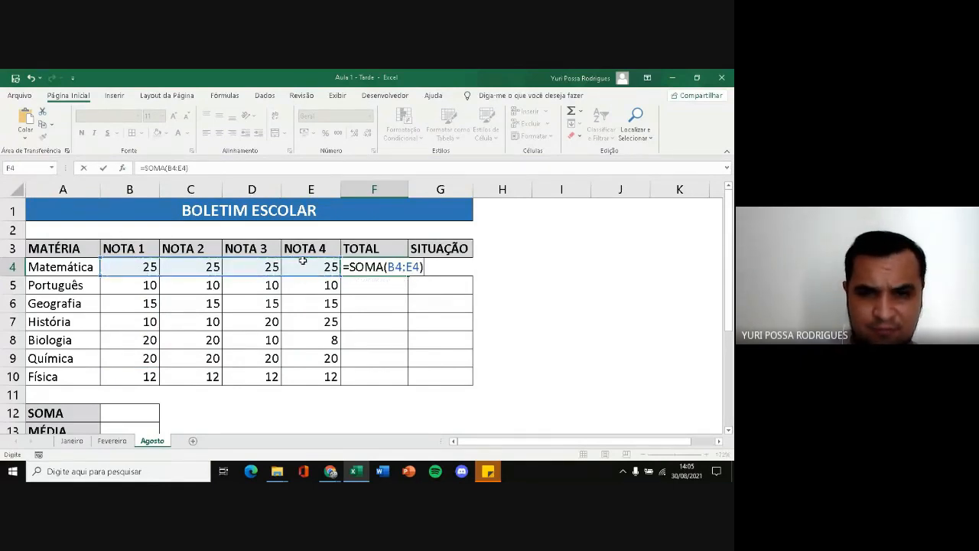
{"action": "key", "text": "Return"}
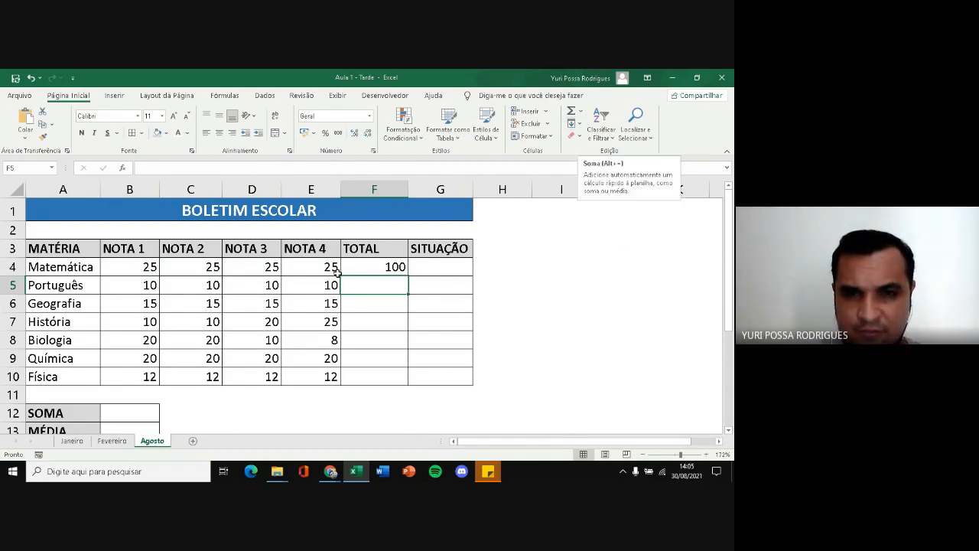
Examine the full function list for F5 under the Tudo category of Inserir função, and leave without inserting anything
{"action": "left_click", "coordinate": [580, 113]}
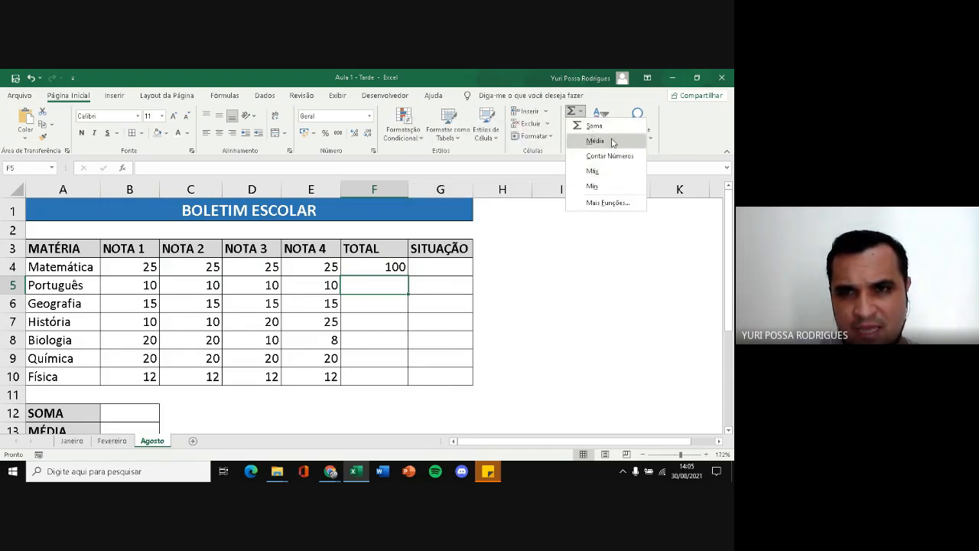
{"action": "left_click", "coordinate": [608, 202]}
{"action": "mouse_move", "coordinate": [599, 258]}
{"action": "left_mouse_down"}
{"action": "mouse_move", "coordinate": [597, 272]}
{"action": "mouse_move", "coordinate": [599, 255]}
{"action": "left_mouse_up"}
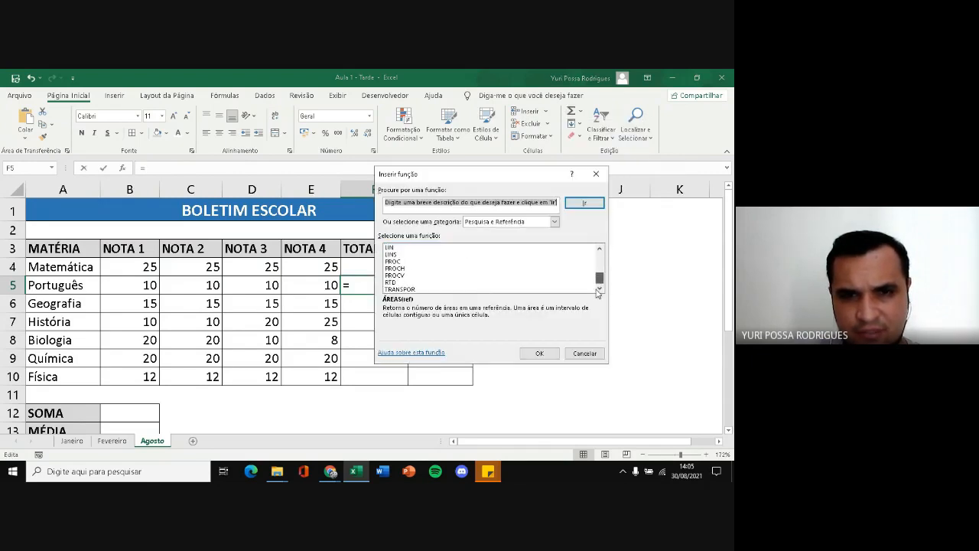
{"action": "left_click", "coordinate": [553, 222]}
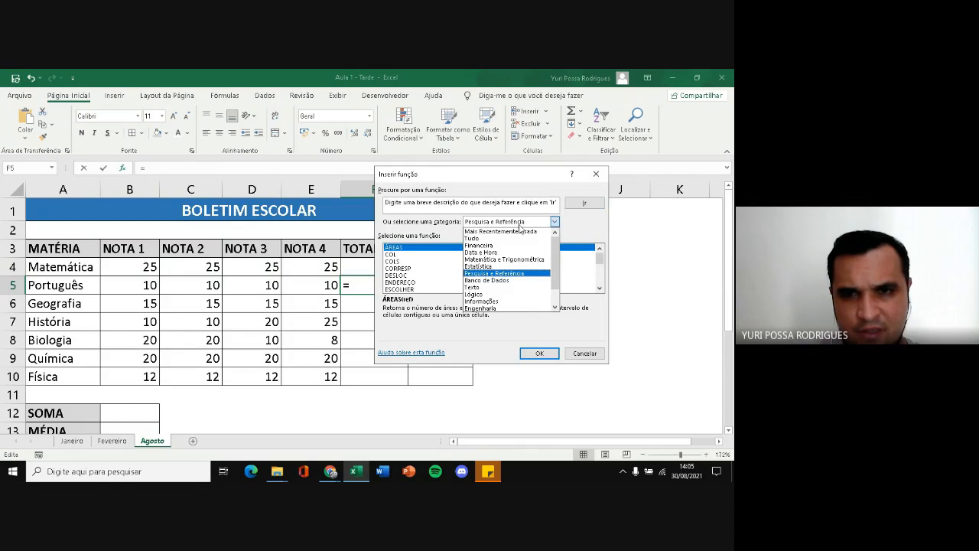
{"action": "left_click", "coordinate": [484, 239]}
{"action": "mouse_move", "coordinate": [599, 257]}
{"action": "left_mouse_down"}
{"action": "mouse_move", "coordinate": [599, 277]}
{"action": "mouse_move", "coordinate": [598, 258]}
{"action": "left_mouse_up"}
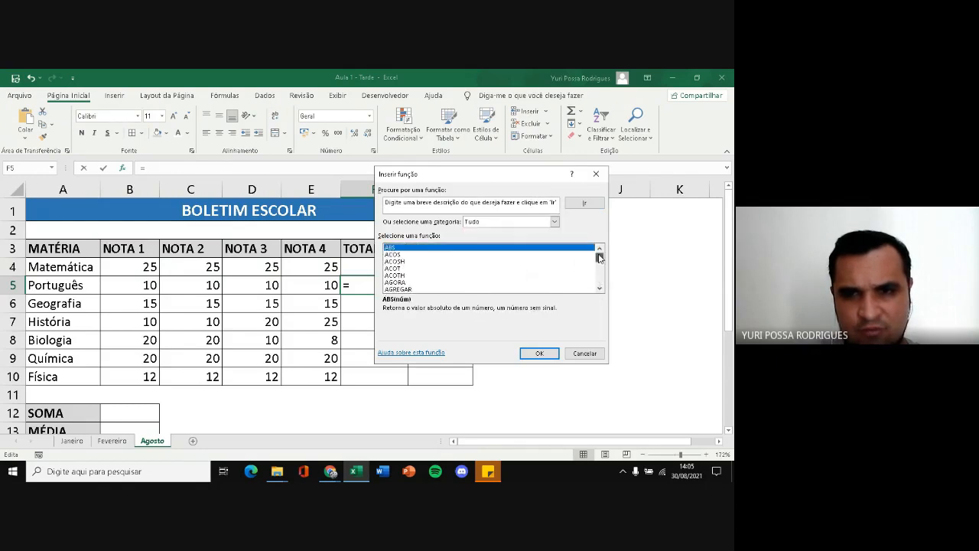
{"action": "left_click", "coordinate": [584, 352]}
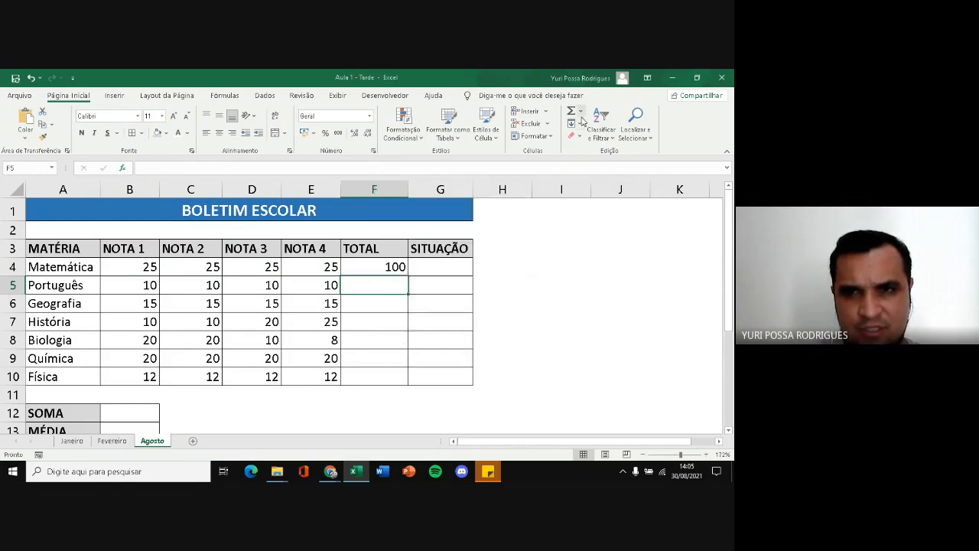
Use AutoSum to total the Português grades in F5 with =SOMA(B5:E5)
{"action": "left_click", "coordinate": [580, 113]}
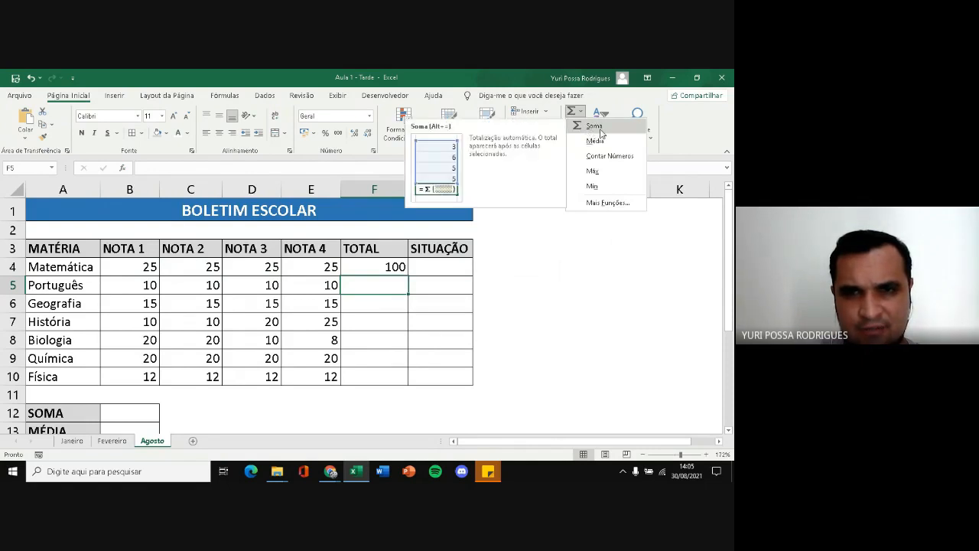
{"action": "left_click", "coordinate": [594, 125]}
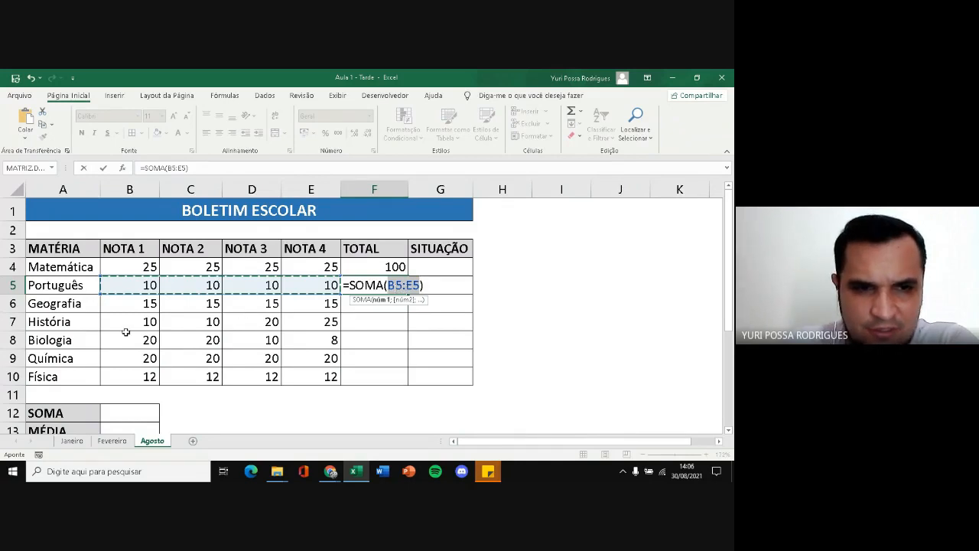
{"action": "left_click_drag", "start_coordinate": [134, 356], "coordinate": [325, 358]}
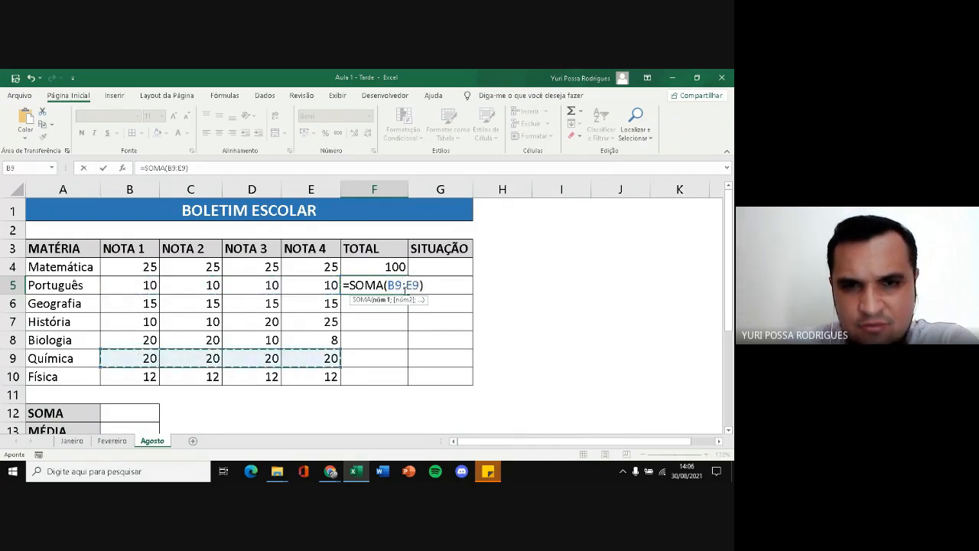
{"action": "left_click_drag", "start_coordinate": [140, 285], "coordinate": [325, 289]}
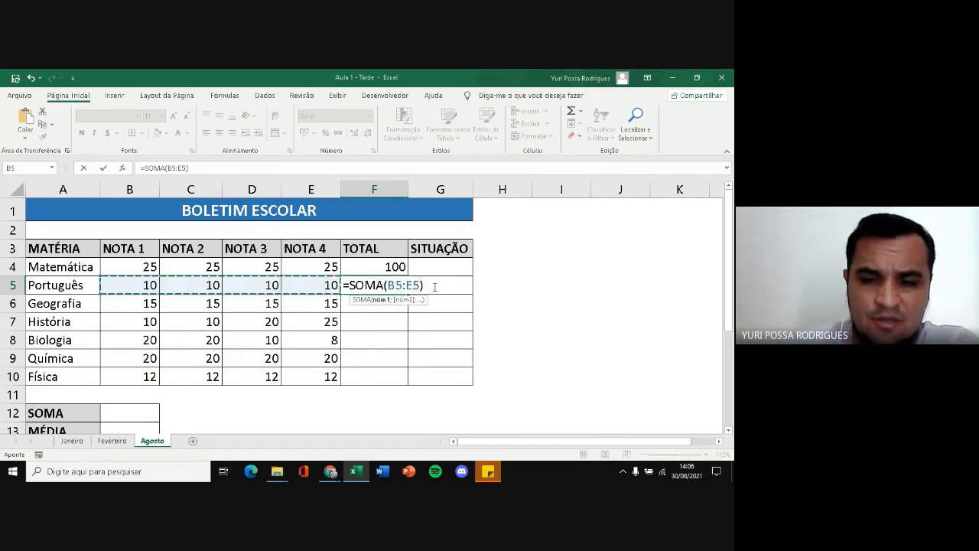
{"action": "key", "text": "Return"}
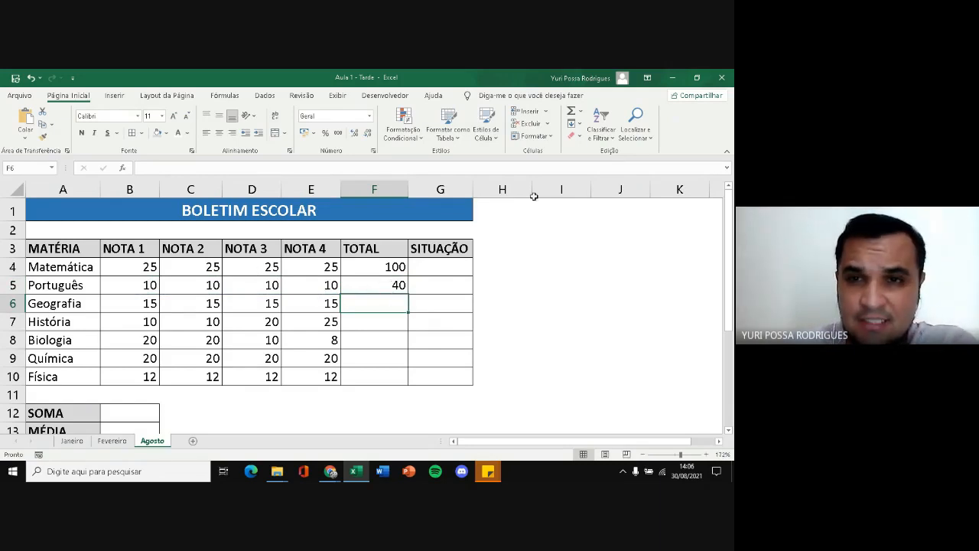
Use AutoSum to total the Geografia grades in F6 with =SOMA(B6:E6)
{"action": "left_click", "coordinate": [580, 113]}
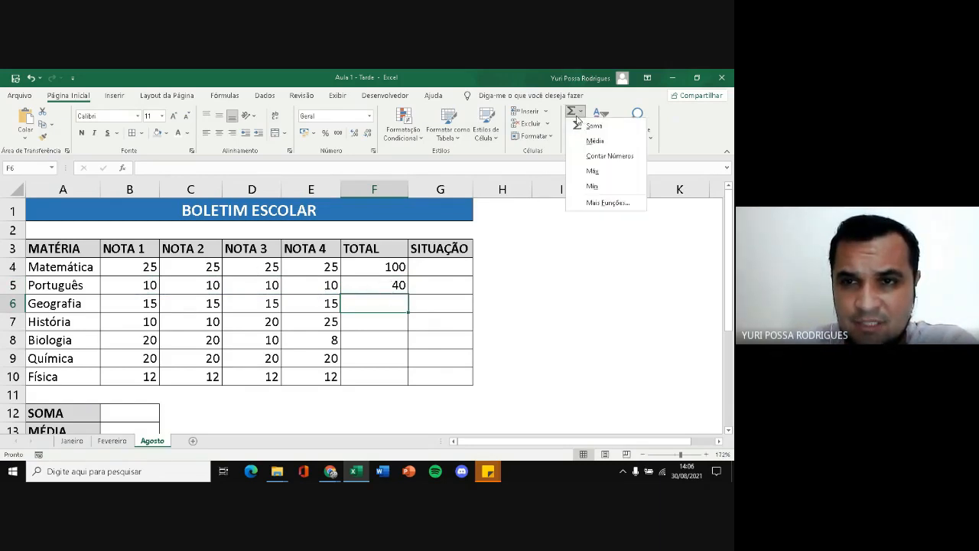
{"action": "left_click", "coordinate": [590, 128]}
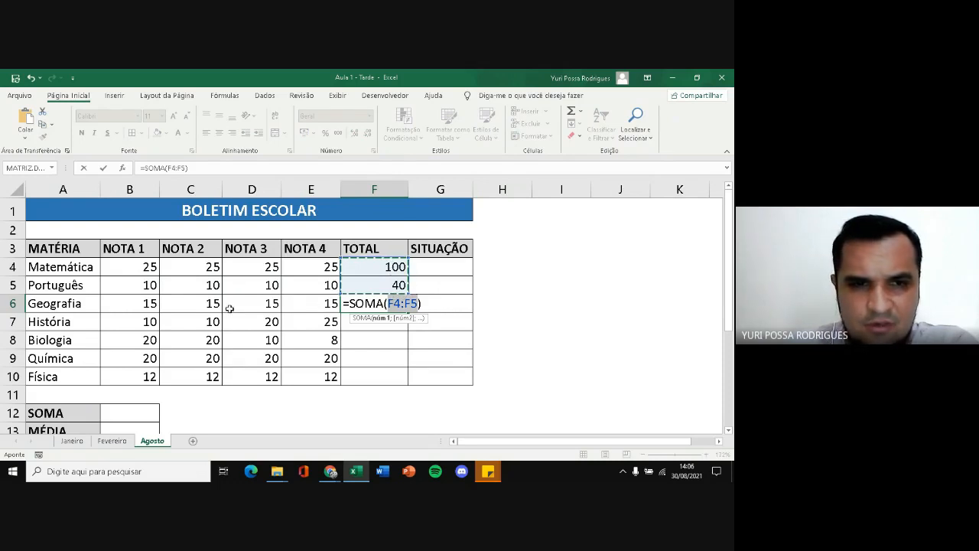
{"action": "left_click_drag", "start_coordinate": [152, 306], "coordinate": [297, 305]}
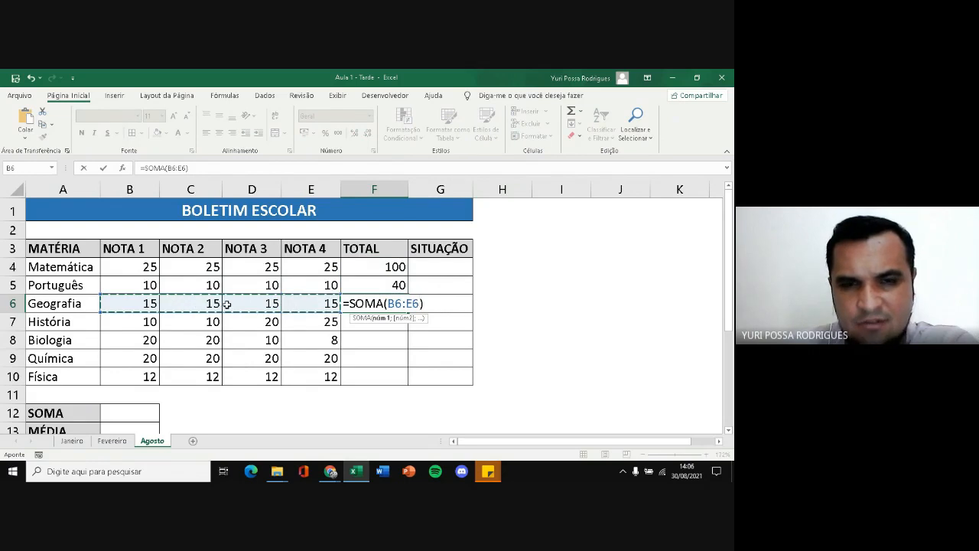
{"action": "key", "text": "Return"}
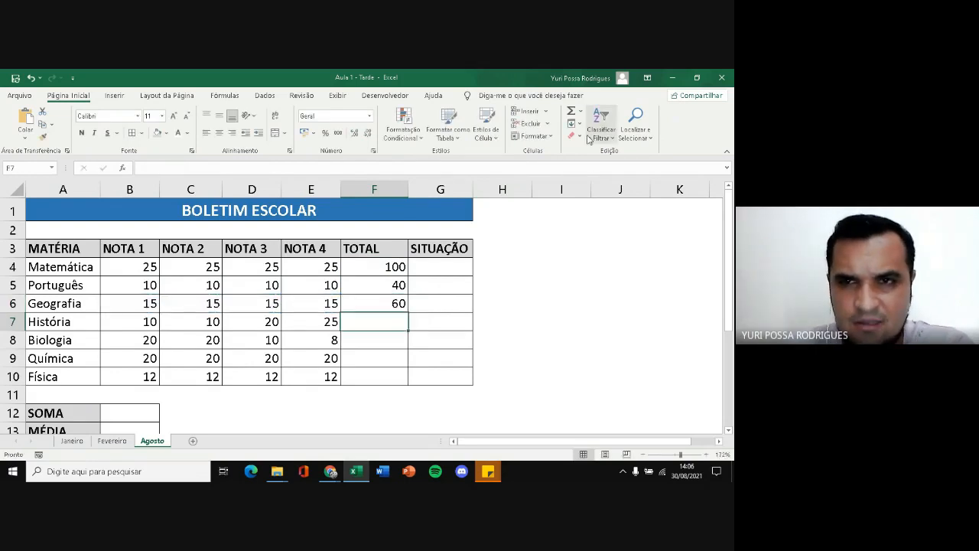
Use AutoSum to total the História grades in F7 with =SOMA(B7:E7)
{"action": "left_click", "coordinate": [580, 112]}
{"action": "left_click", "coordinate": [590, 125]}
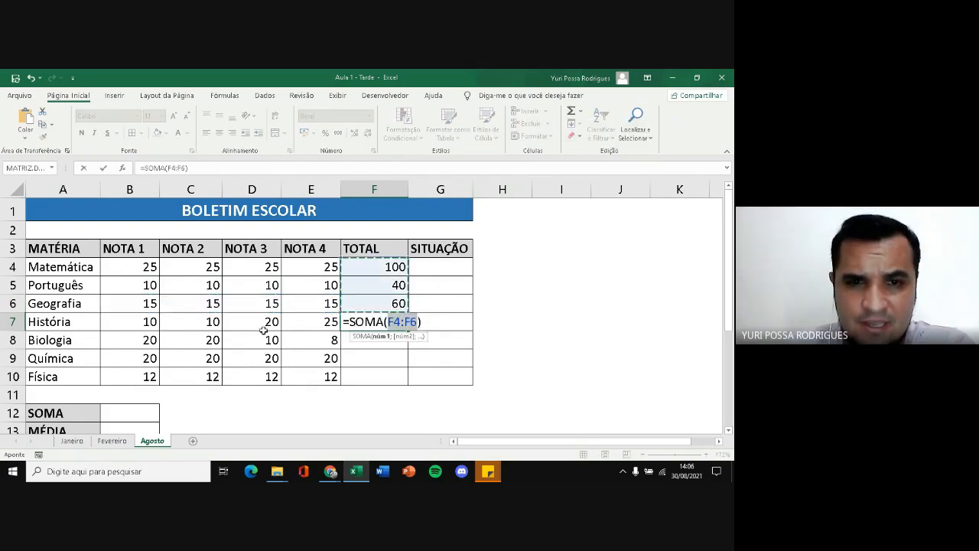
{"action": "left_click_drag", "start_coordinate": [148, 321], "coordinate": [313, 323]}
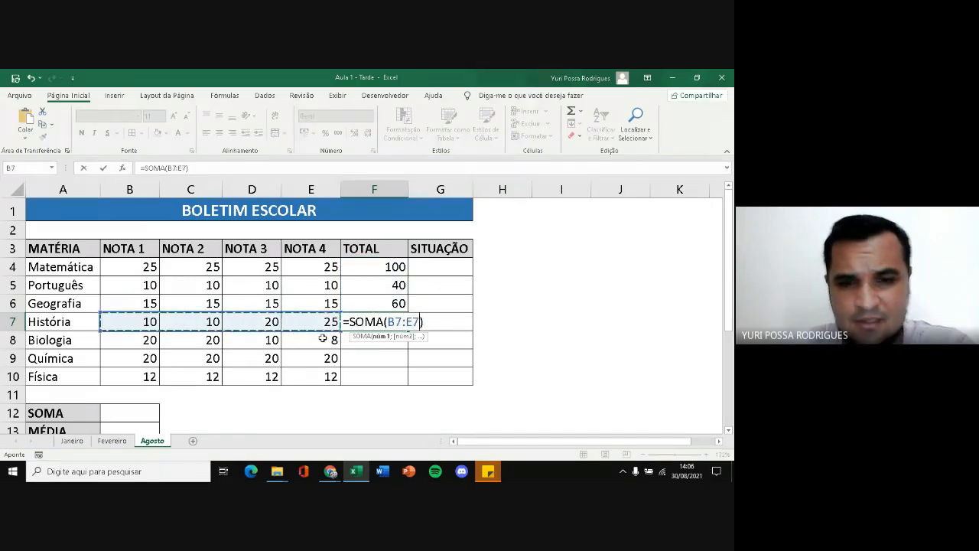
{"action": "key", "text": "Return"}
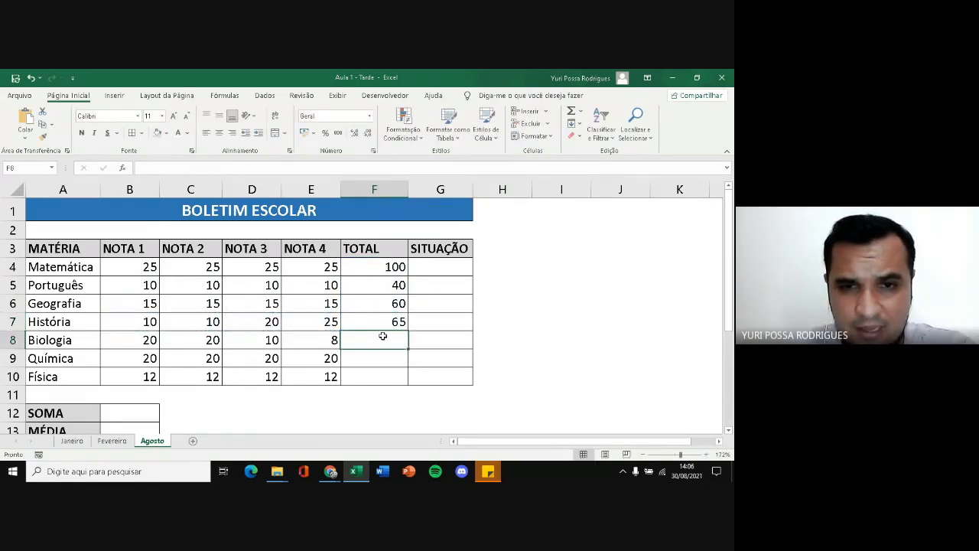
Write the Biologia total formula directly in F8 as =SOMA(B8:E8)
{"action": "type", "text": "=SOMA("}
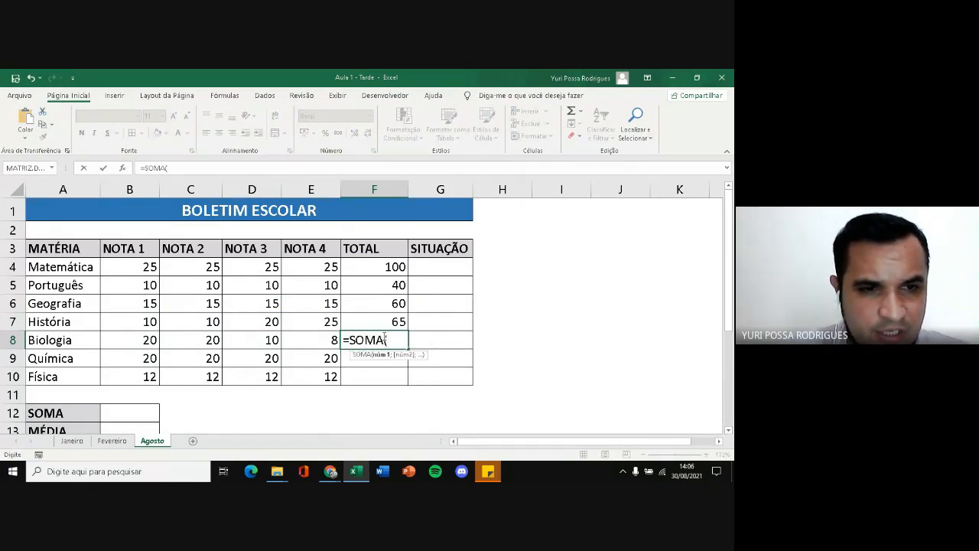
{"action": "type", "text": "B"}
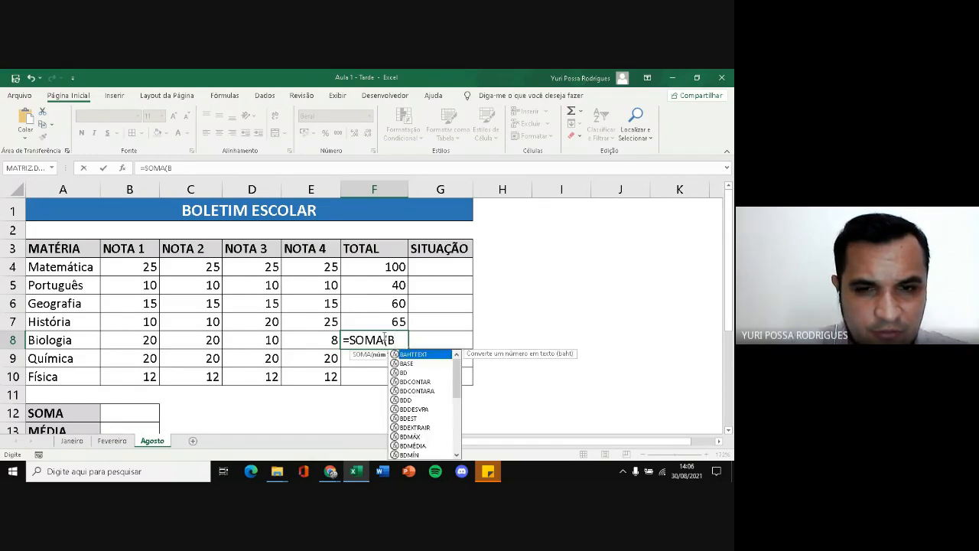
{"action": "type", "text": "8"}
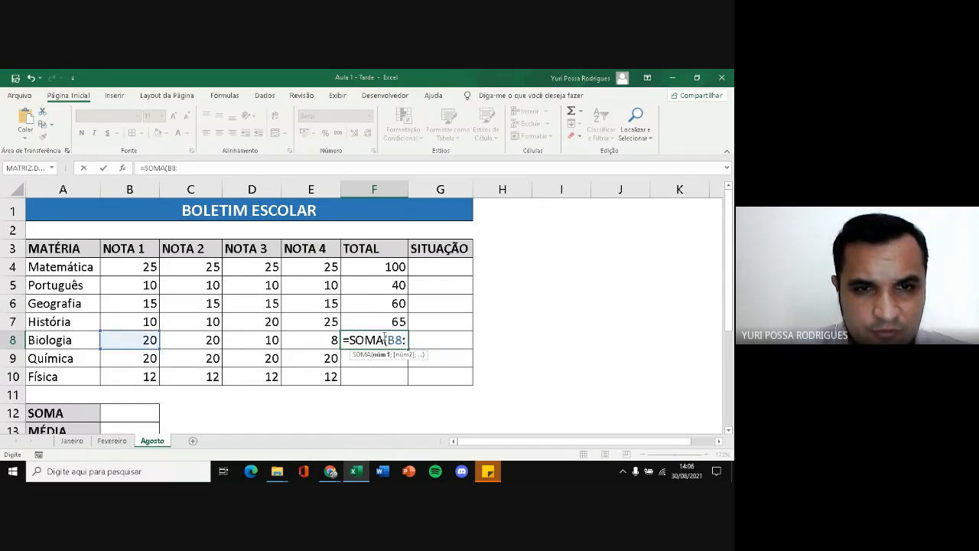
{"action": "type", "text": ":E"}
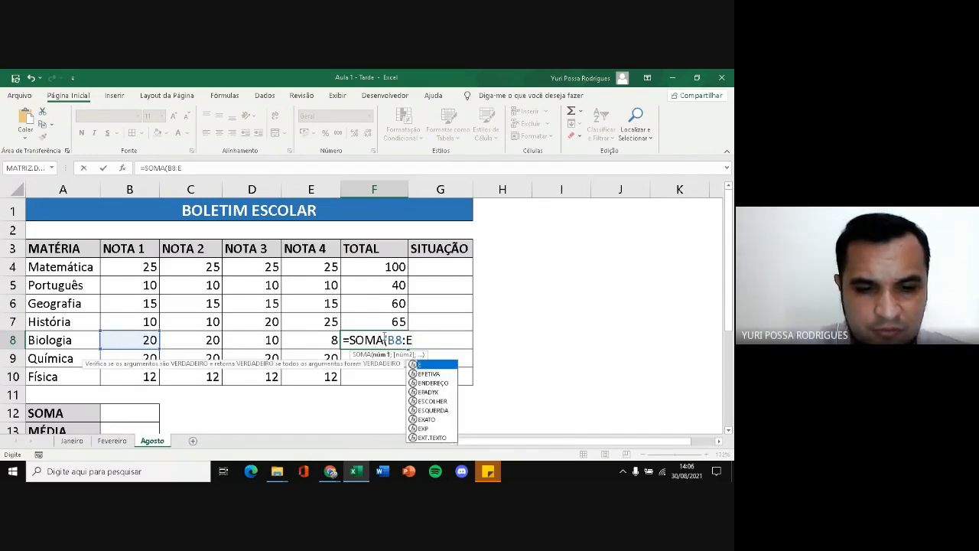
{"action": "type", "text": "*"}
{"action": "key", "text": "BackSpace"}
{"action": "type", "text": "8"}
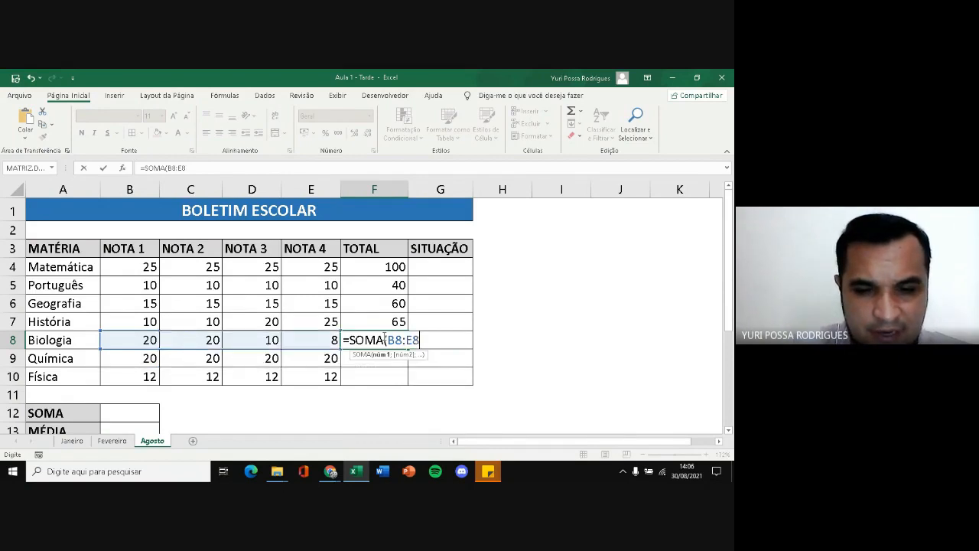
{"action": "type", "text": ")"}
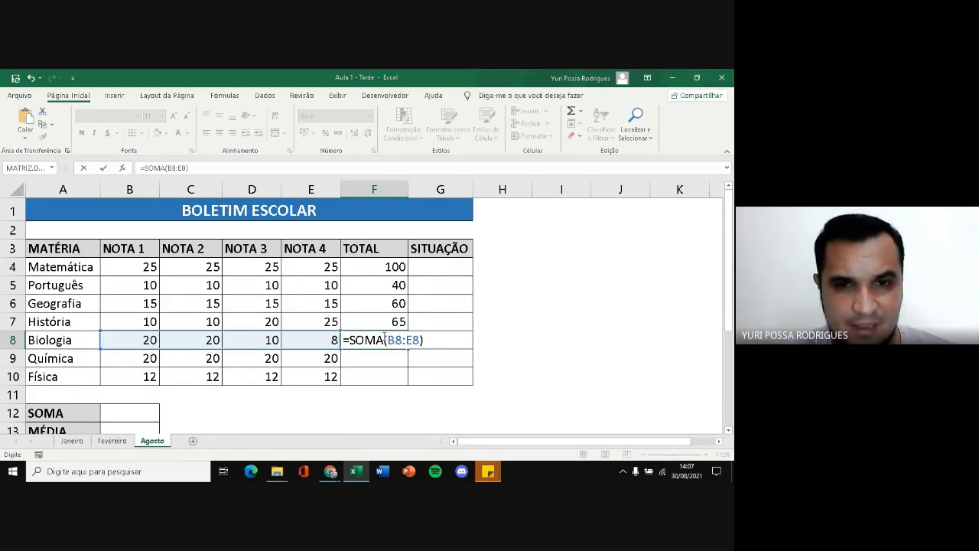
Try the English function name for the Biologia total by rewriting F8 as =SUM(B8:E8)
{"action": "key", "text": "BackSpace"}
{"action": "key", "text": "BackSpace"}
{"action": "key", "text": "BackSpace"}
{"action": "key", "text": "BackSpace"}
{"action": "key", "text": "BackSpace"}
{"action": "key", "text": "BackSpace"}
{"action": "key", "text": "BackSpace"}
{"action": "key", "text": "BackSpace"}
{"action": "key", "text": "BackSpace"}
{"action": "key", "text": "BackSpace"}
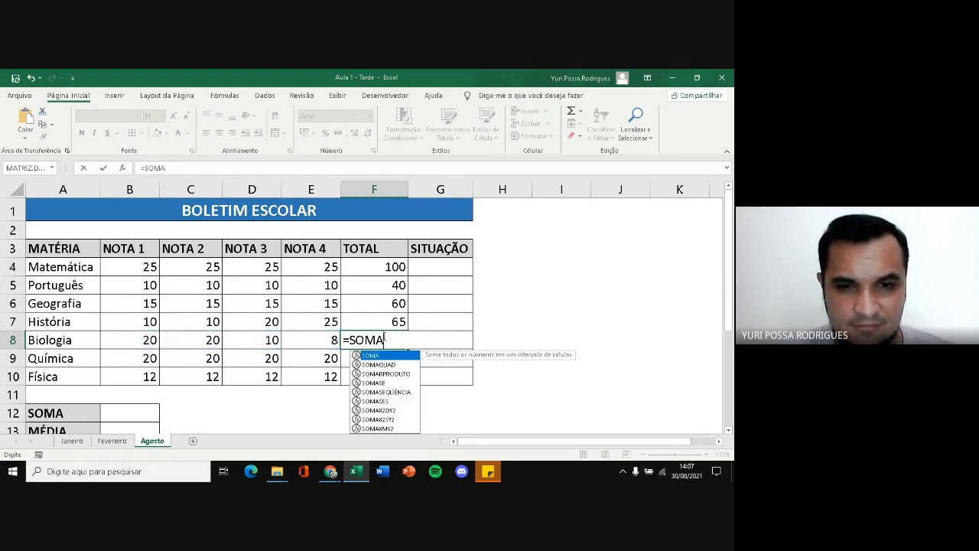
{"action": "type", "text": "UM9"}
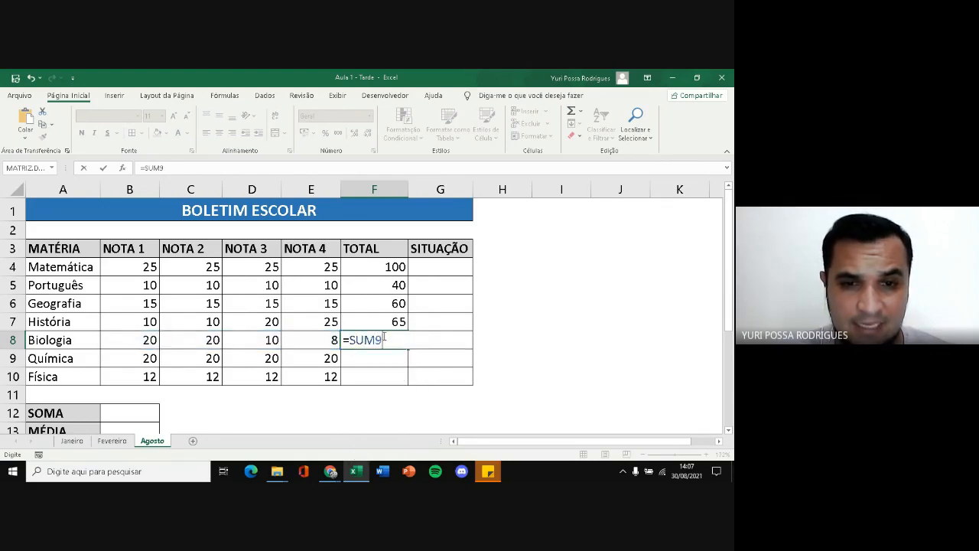
{"action": "key", "text": "BackSpace"}
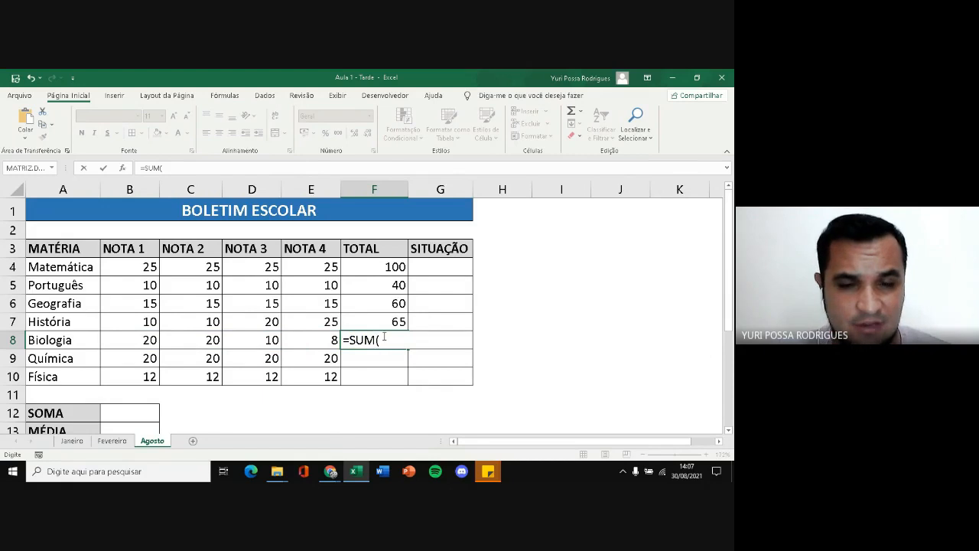
{"action": "type", "text": "("}
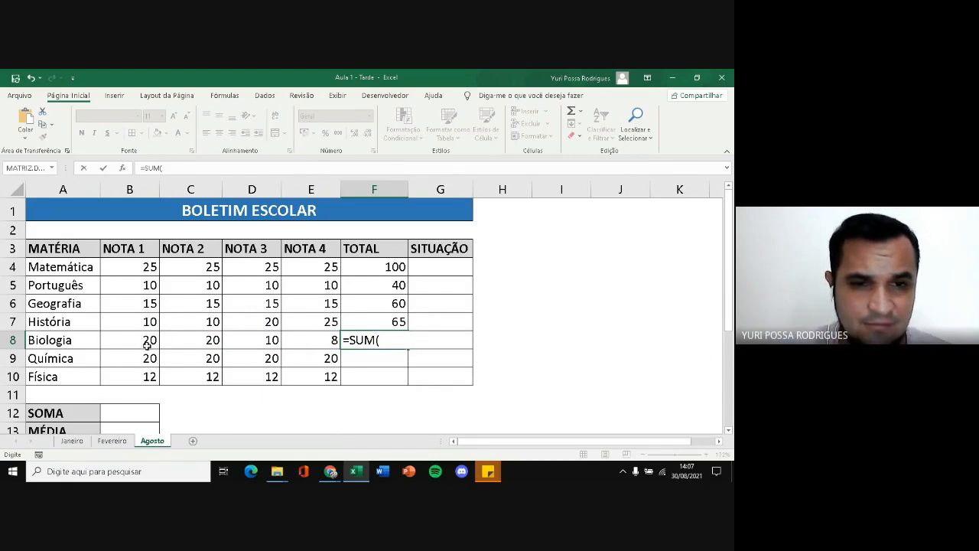
{"action": "left_click_drag", "start_coordinate": [149, 341], "coordinate": [305, 343]}
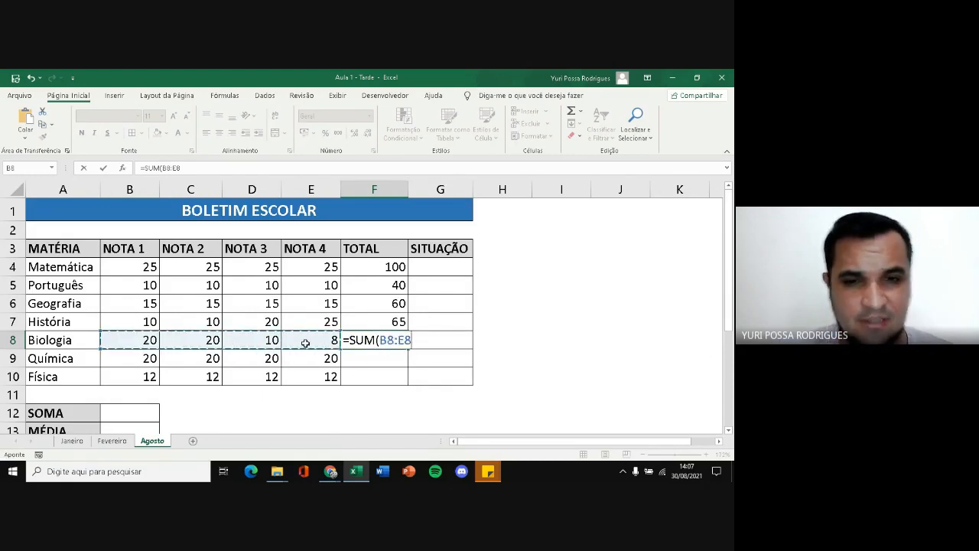
{"action": "type", "text": ")"}
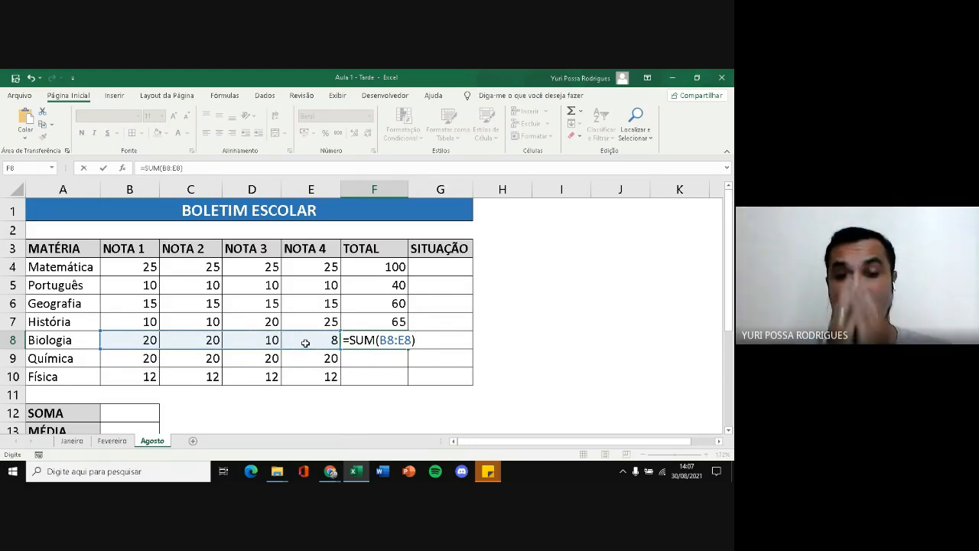
{"action": "key", "text": "Return"}
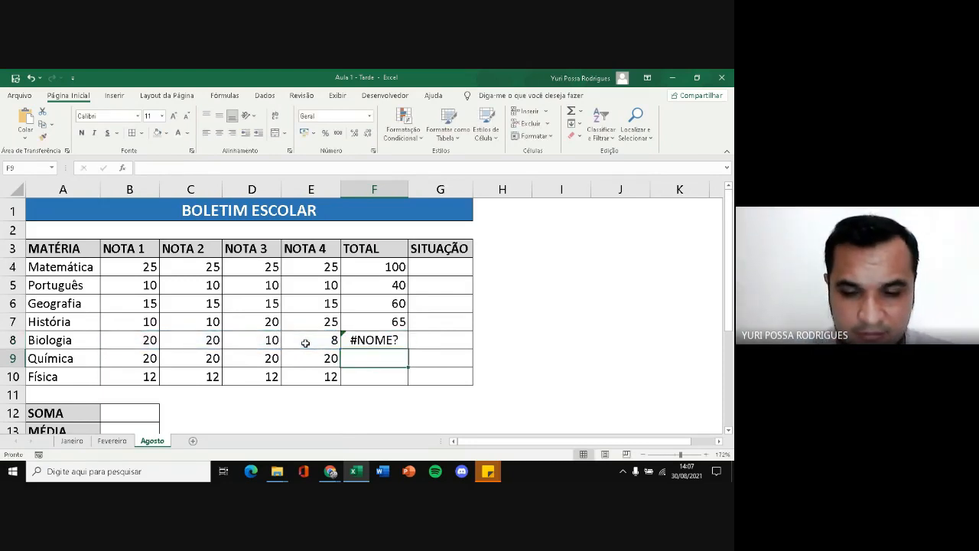
{"action": "key", "text": "Up"}
{"action": "type", "text": "=SOMA"}
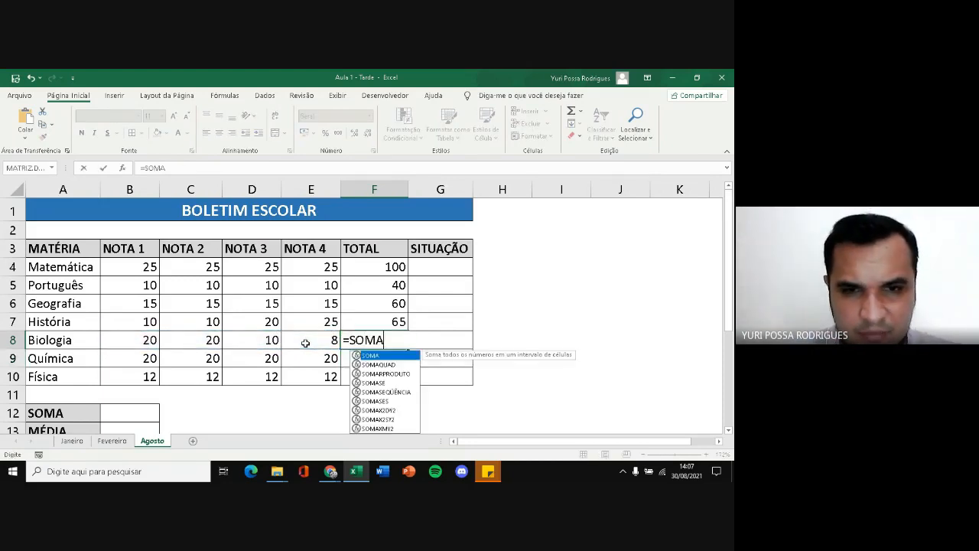
{"action": "type", "text": "("}
{"action": "left_click_drag", "start_coordinate": [151, 346], "coordinate": [317, 344]}
{"action": "type", "text": ")"}
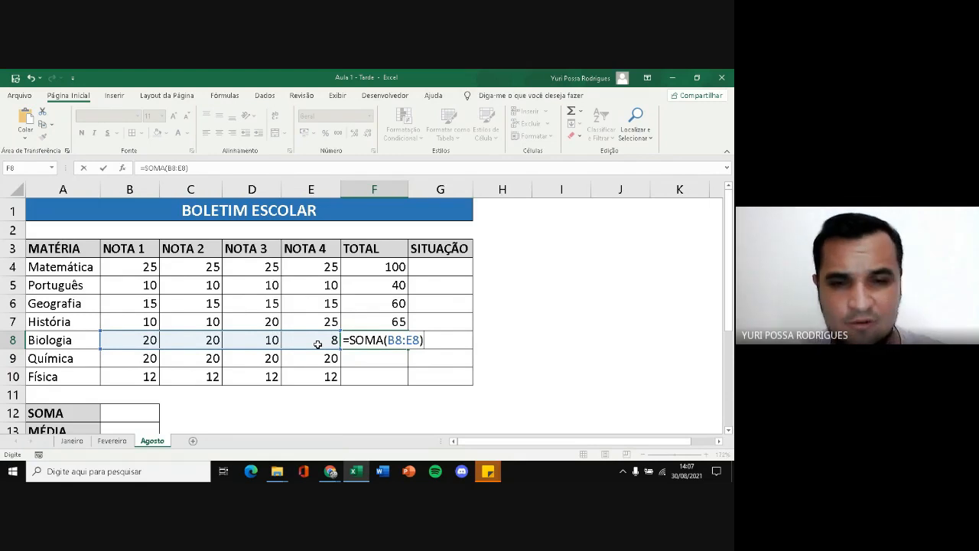
{"action": "key", "text": "Return"}
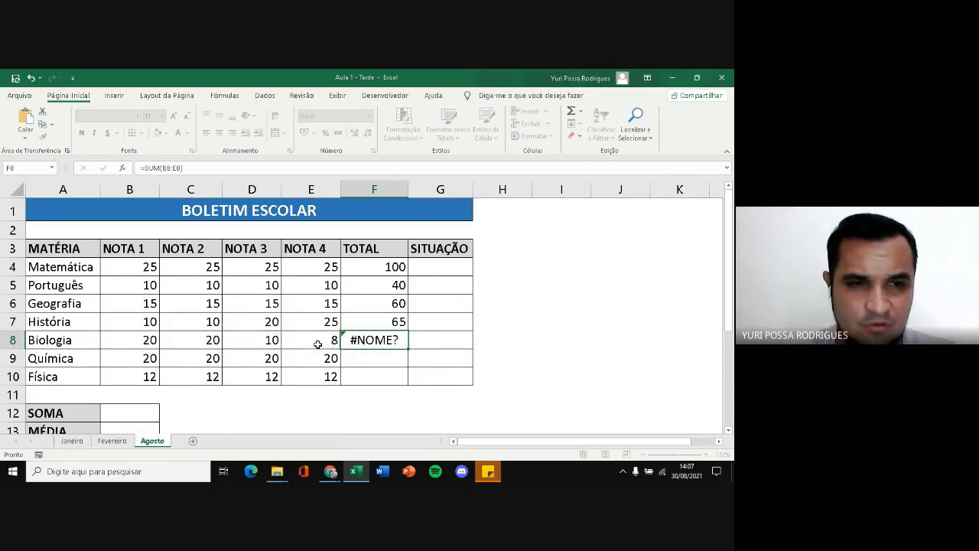
Copy the Matemática and Português grades in B4:E5 and paste them at A1 of Página1 in the Google Sheets file Aula 1 - Tarde
{"action": "left_click_drag", "start_coordinate": [129, 267], "coordinate": [207, 278]}
{"action": "left_click_drag", "start_coordinate": [141, 270], "coordinate": [307, 288]}
{"action": "key", "text": "ctrl+c"}
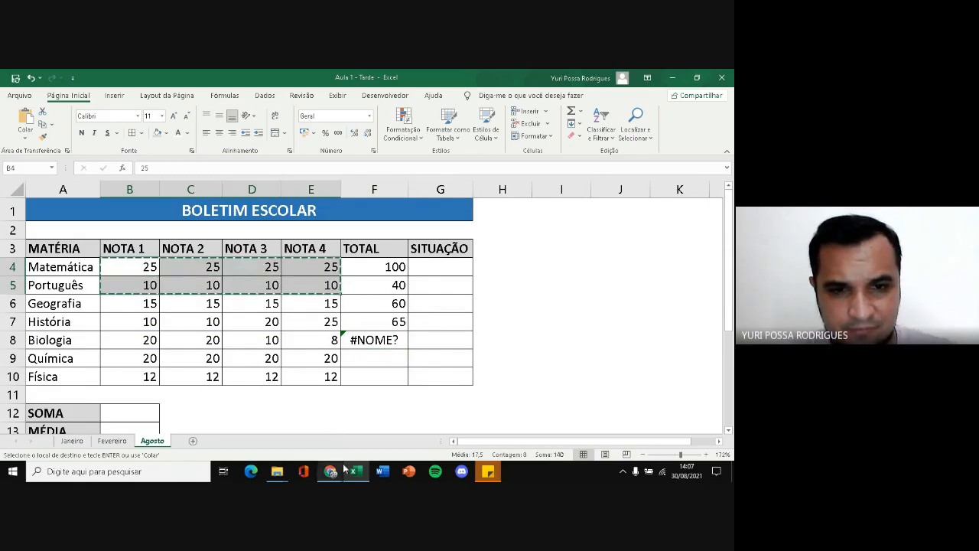
{"action": "left_click", "coordinate": [331, 471]}
{"action": "left_click", "coordinate": [252, 413]}
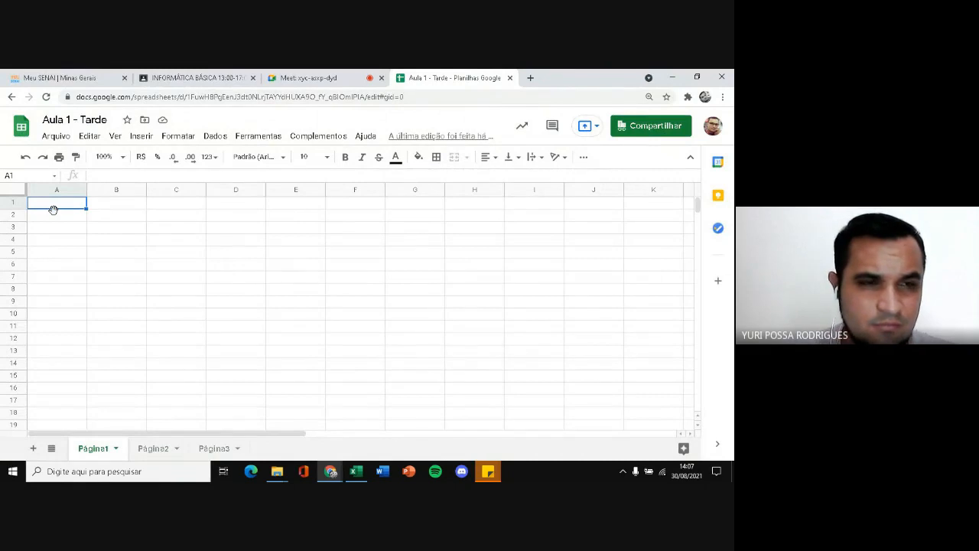
{"action": "key", "text": "ctrl+v"}
{"action": "left_click", "coordinate": [91, 203]}
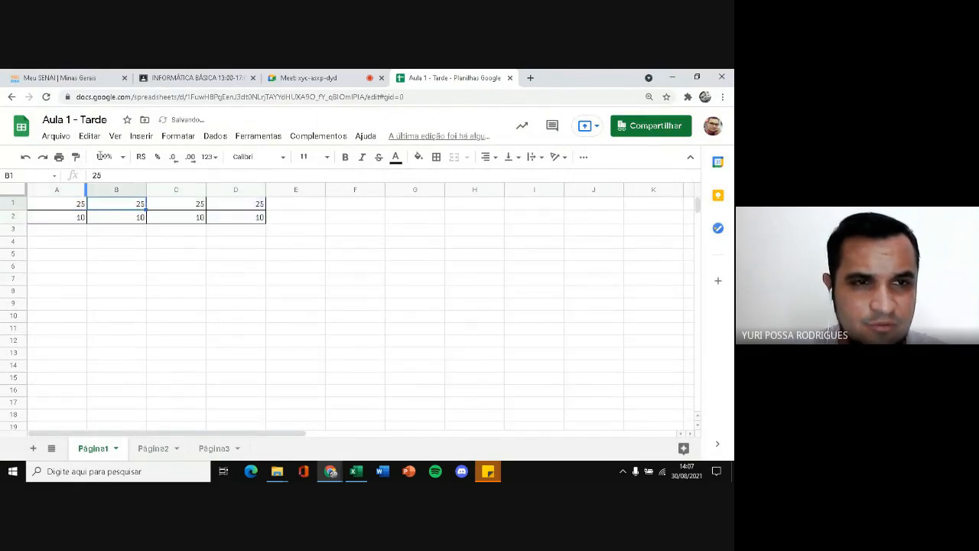
Total the first row of pasted grades in E1 with =SOMA(A1:D1)
{"action": "left_click", "coordinate": [123, 156]}
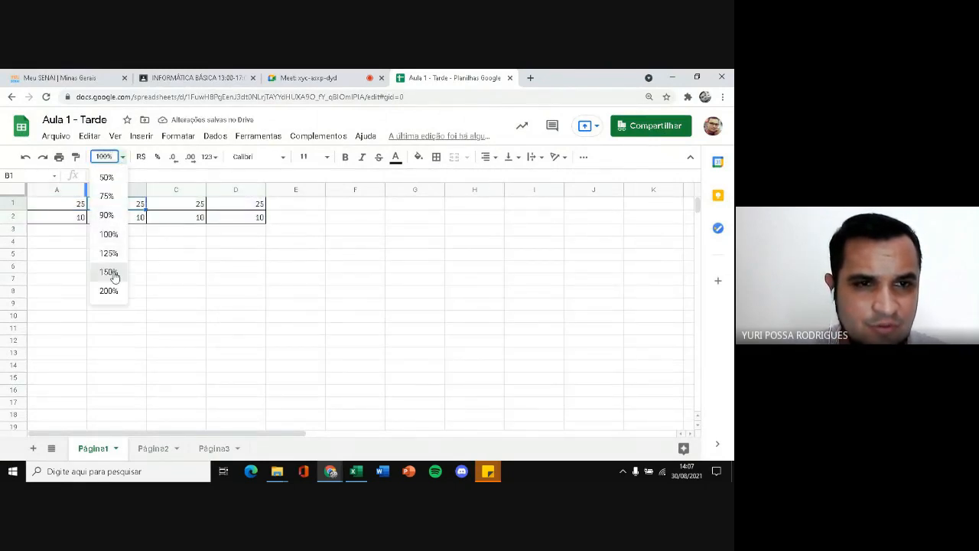
{"action": "left_click", "coordinate": [113, 276]}
{"action": "left_click", "coordinate": [451, 216]}
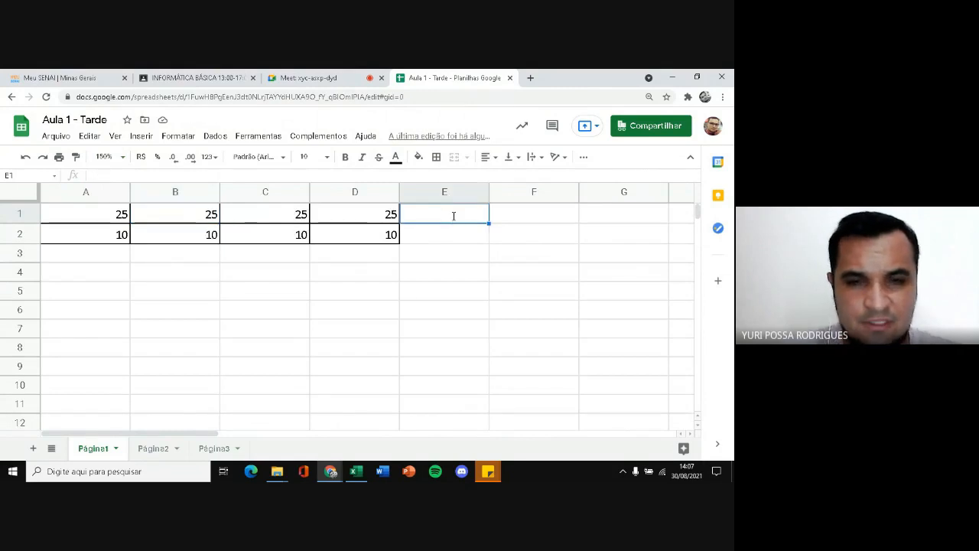
{"action": "type", "text": "=SOMA"}
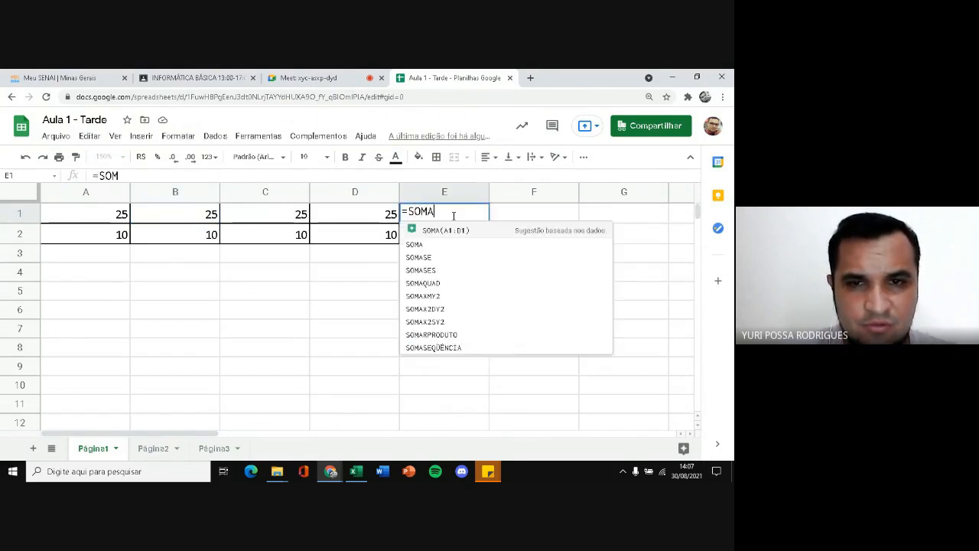
{"action": "type", "text": "("}
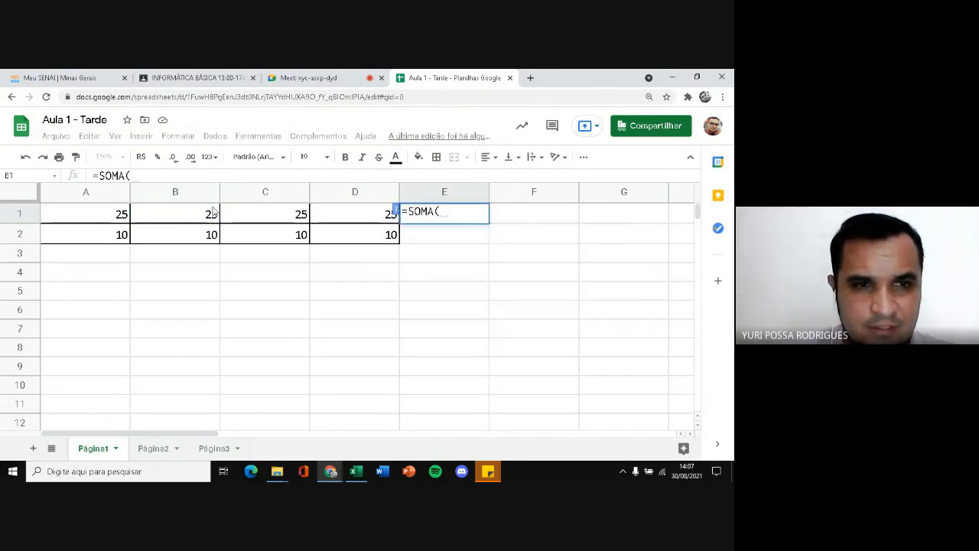
{"action": "left_click_drag", "start_coordinate": [113, 214], "coordinate": [351, 223]}
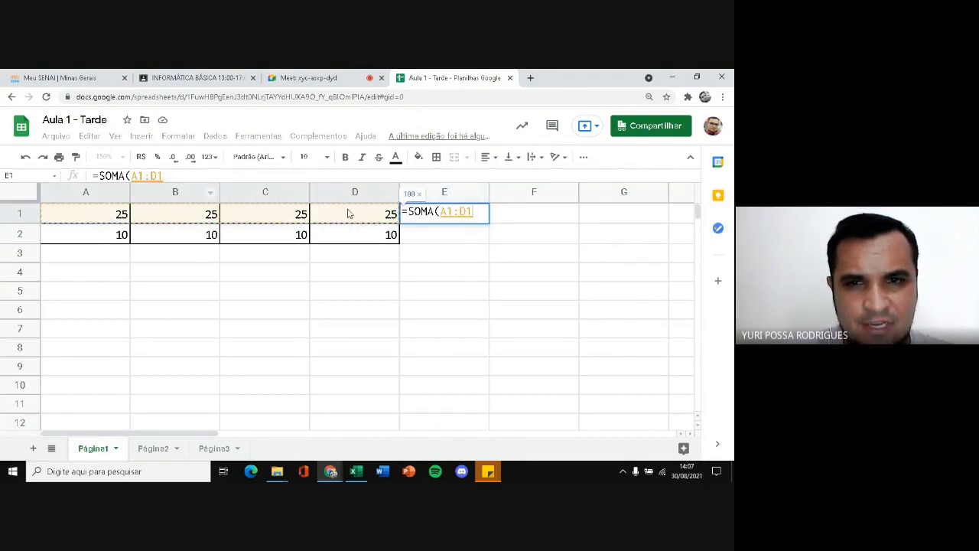
{"action": "key", "text": "Return"}
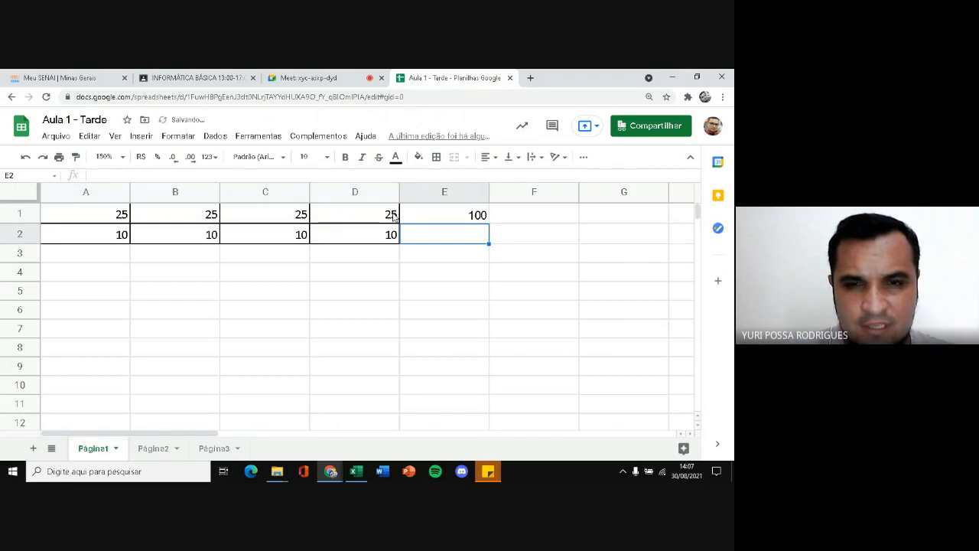
Total the second row of grades in E2 with the English formula =SUM(A2:D2), and select E2 to check its stored formula
{"action": "type", "text": "=SUM"}
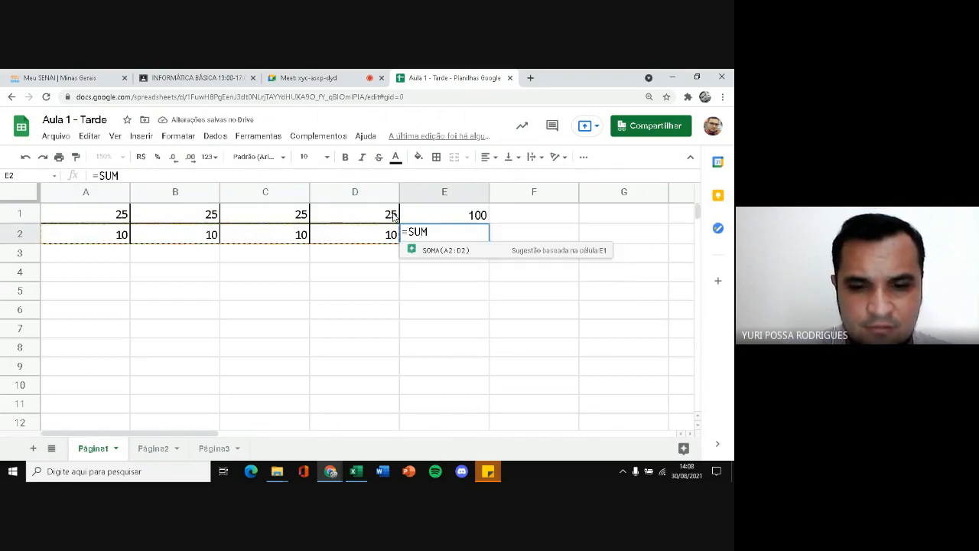
{"action": "type", "text": "("}
{"action": "left_click_drag", "start_coordinate": [107, 241], "coordinate": [339, 237]}
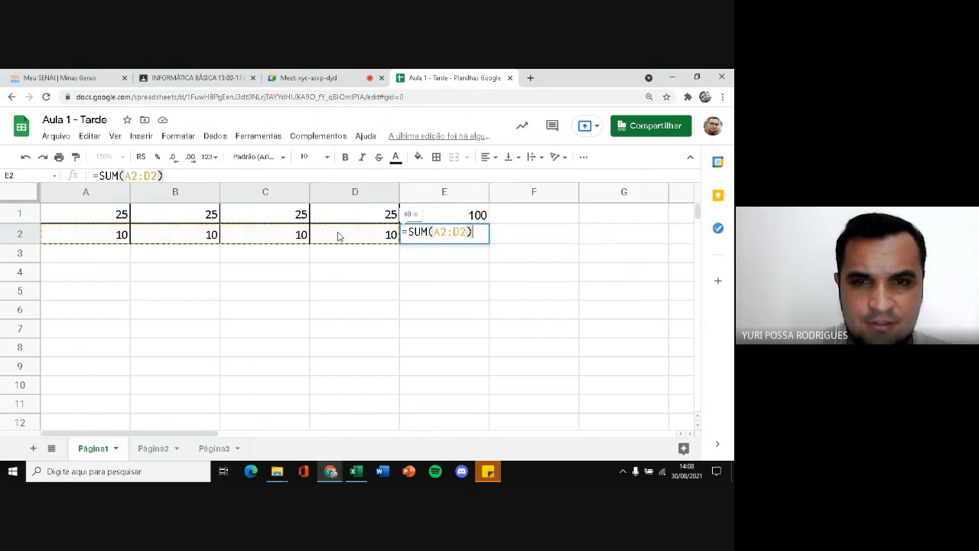
{"action": "key", "text": "Return"}
{"action": "left_click", "coordinate": [419, 237]}
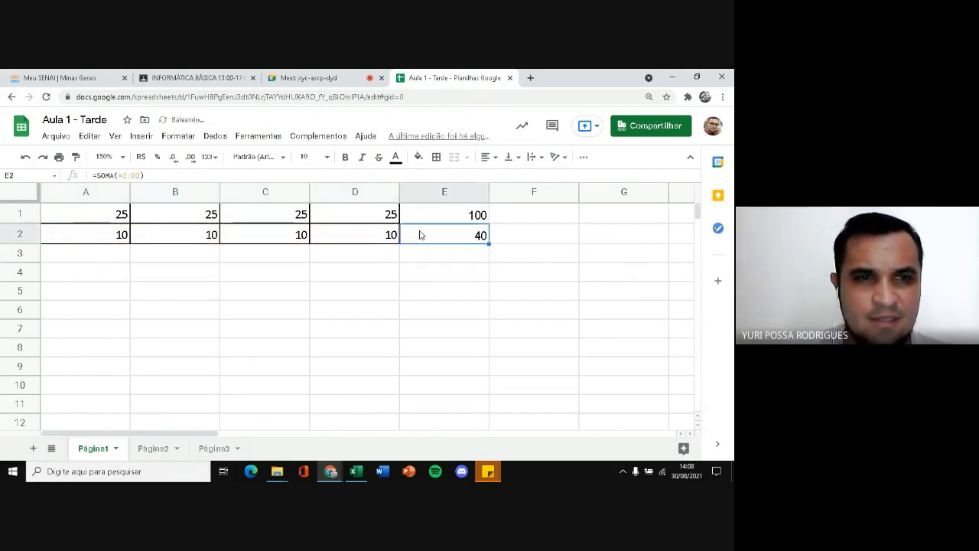
Inspect the formula stored in E2 without changing it, and return to the Aula 1 - Tarde workbook in Excel
{"action": "double_click", "coordinate": [418, 237]}
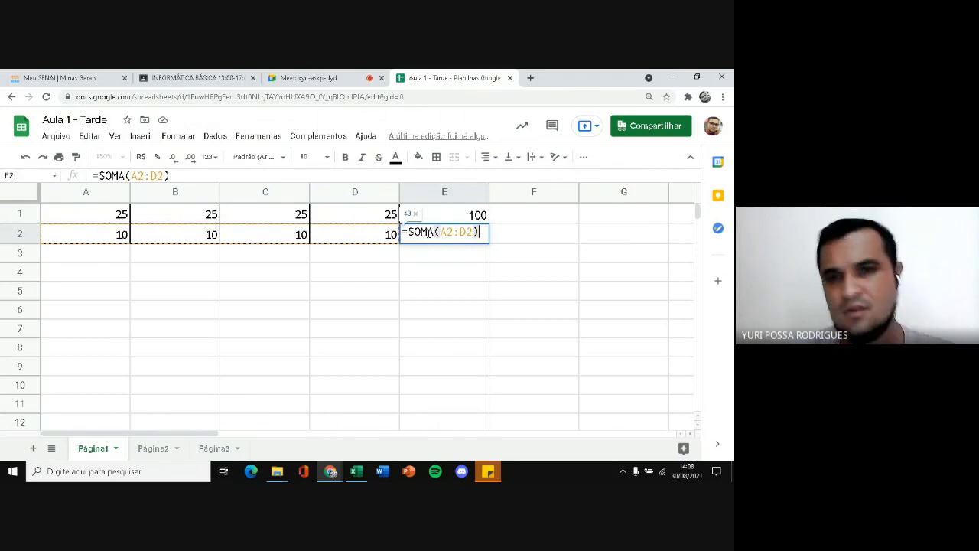
{"action": "key", "text": "Escape"}
{"action": "left_click", "coordinate": [323, 271]}
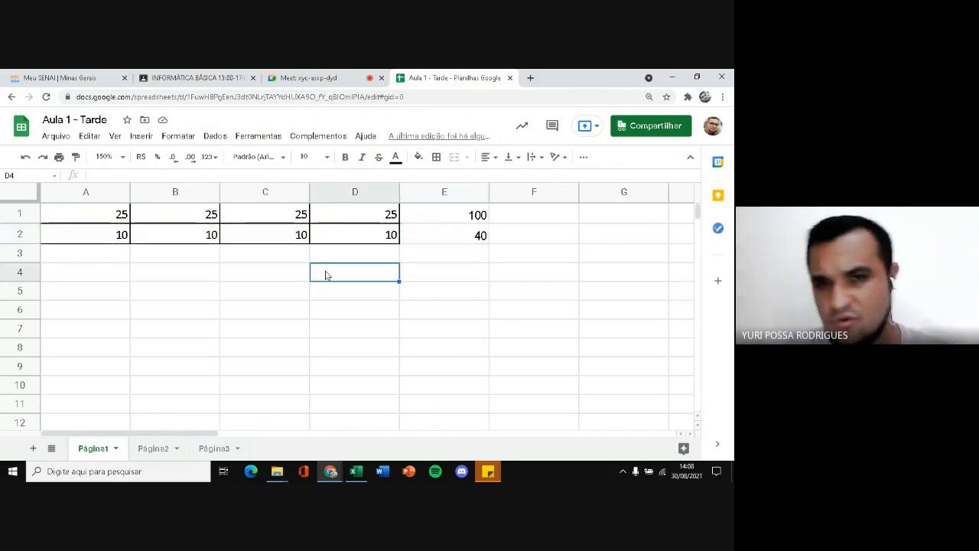
{"action": "left_click", "coordinate": [355, 471]}
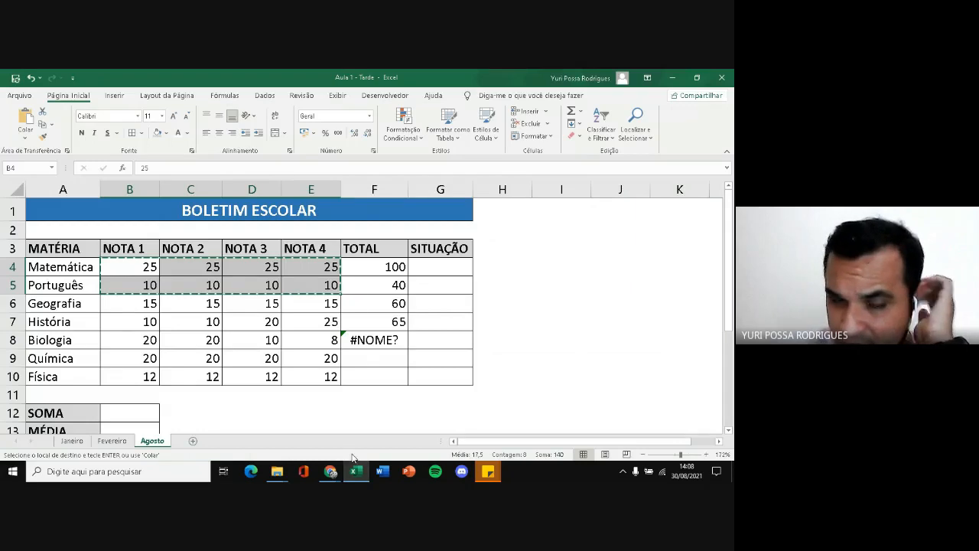
Correct the Biologia total in F8 by replacing SUM with the Portuguese function name, giving =SOMA(B8:E8)
{"action": "double_click", "coordinate": [381, 338]}
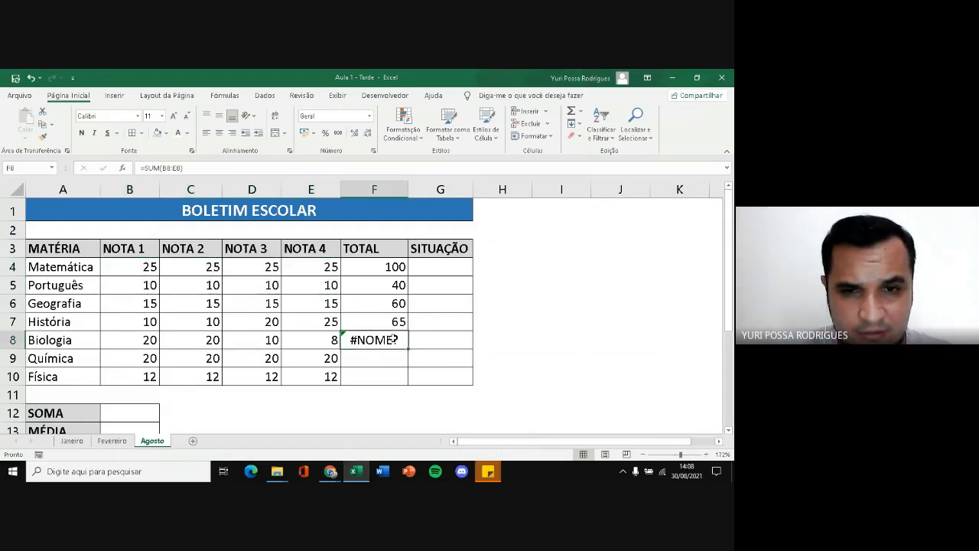
{"action": "key", "text": "BackSpace"}
{"action": "key", "text": "BackSpace"}
{"action": "key", "text": "BackSpace"}
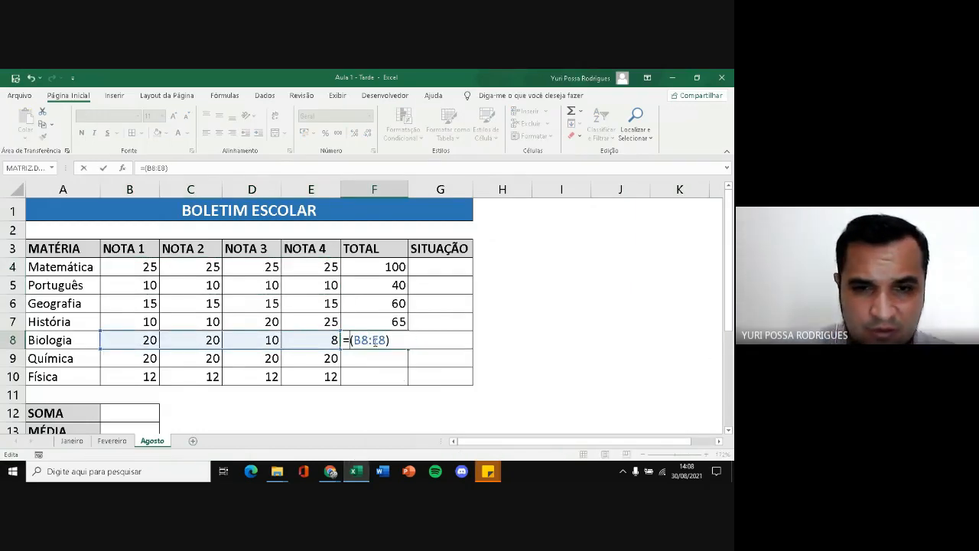
{"action": "type", "text": "SOMA"}
{"action": "key", "text": "Return"}
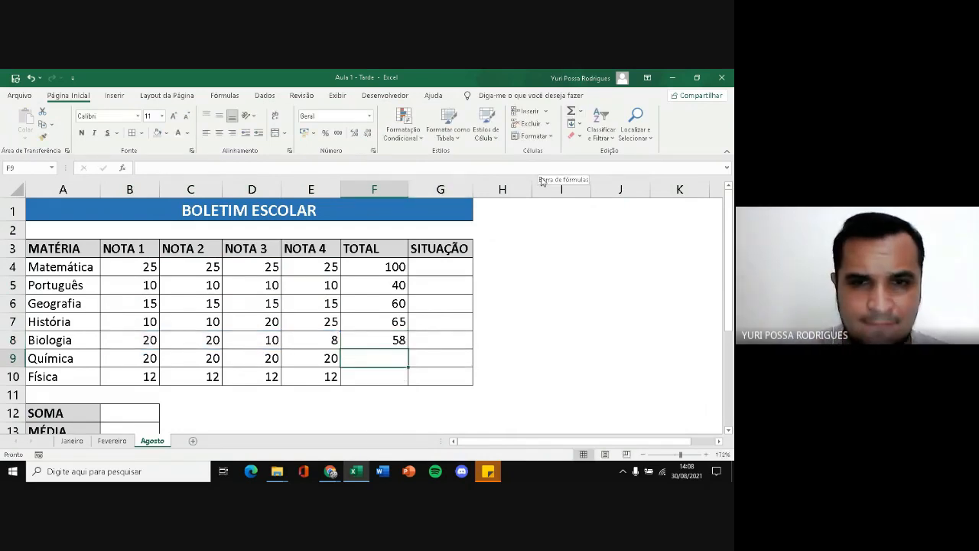
Clear the totals in F5:F8, try filling the Matemática total formula from F4 down to F10, and undo the fill
{"action": "left_click_drag", "start_coordinate": [392, 285], "coordinate": [393, 339]}
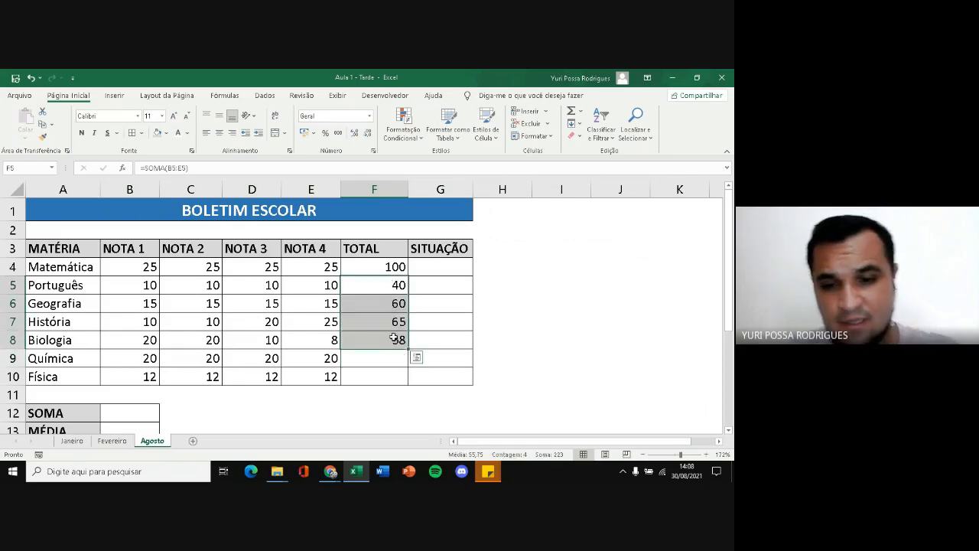
{"action": "key", "text": "Delete"}
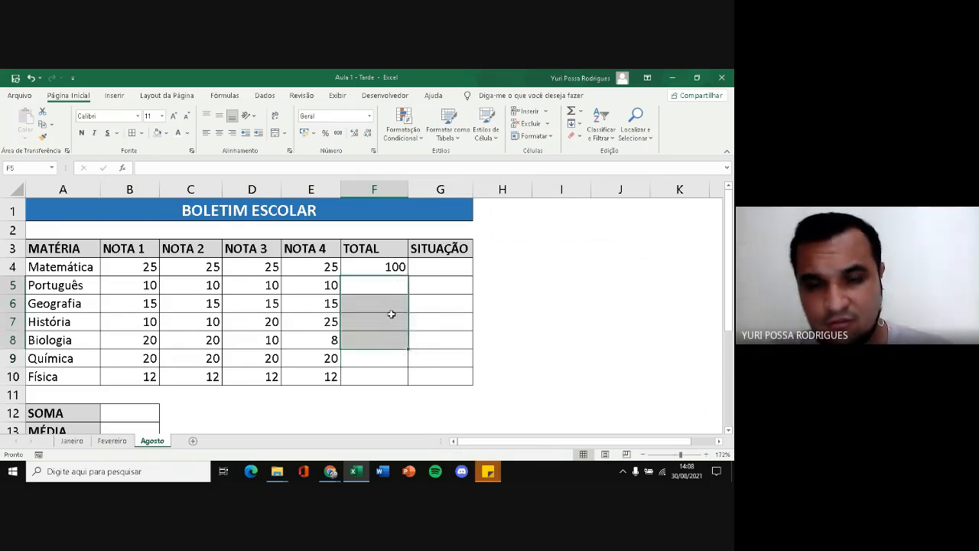
{"action": "left_click", "coordinate": [381, 266]}
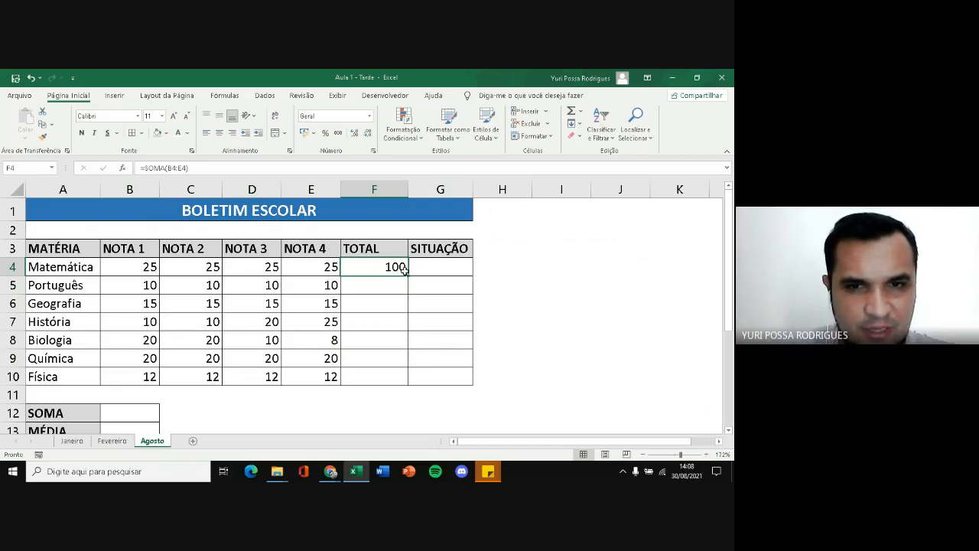
{"action": "left_click_drag", "start_coordinate": [409, 275], "coordinate": [406, 386]}
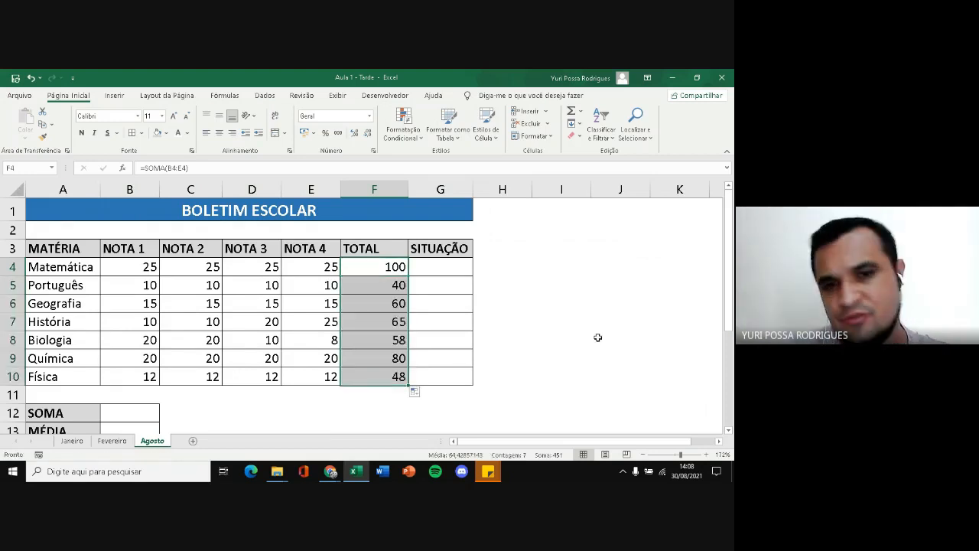
{"action": "key", "text": "ctrl+z"}
{"action": "left_click", "coordinate": [426, 314]}
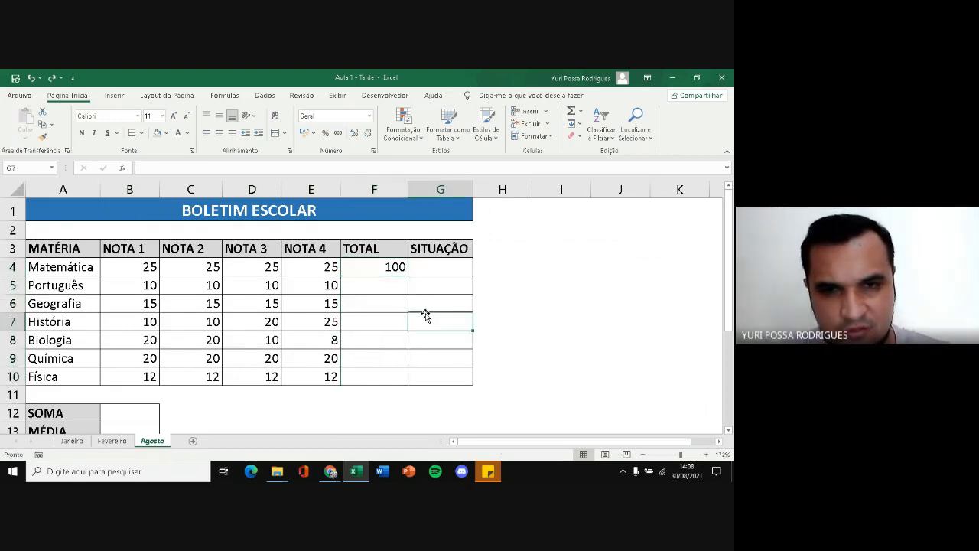
Fill the total formula from F4 down to the Física row and check the copied formulas in F5 and F10
{"action": "left_click", "coordinate": [398, 270]}
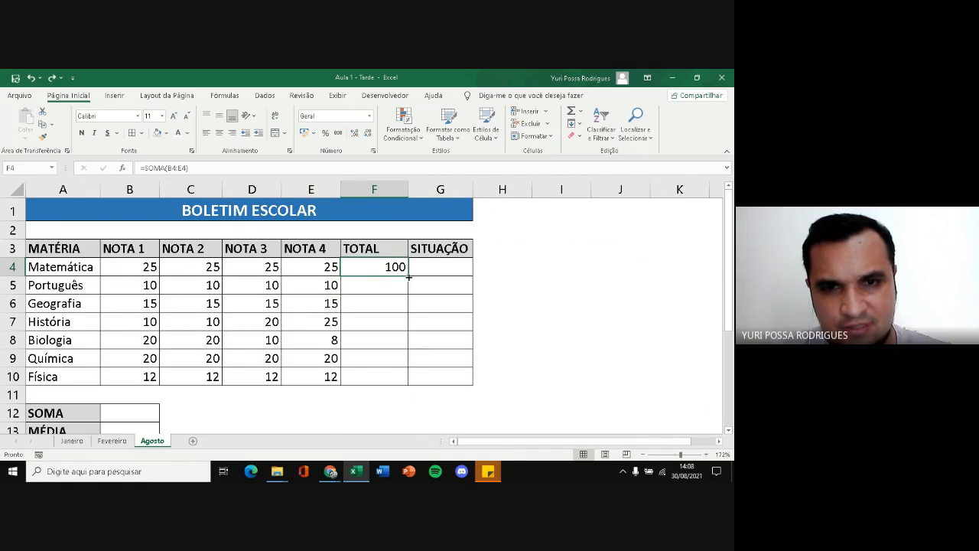
{"action": "double_click", "coordinate": [408, 277]}
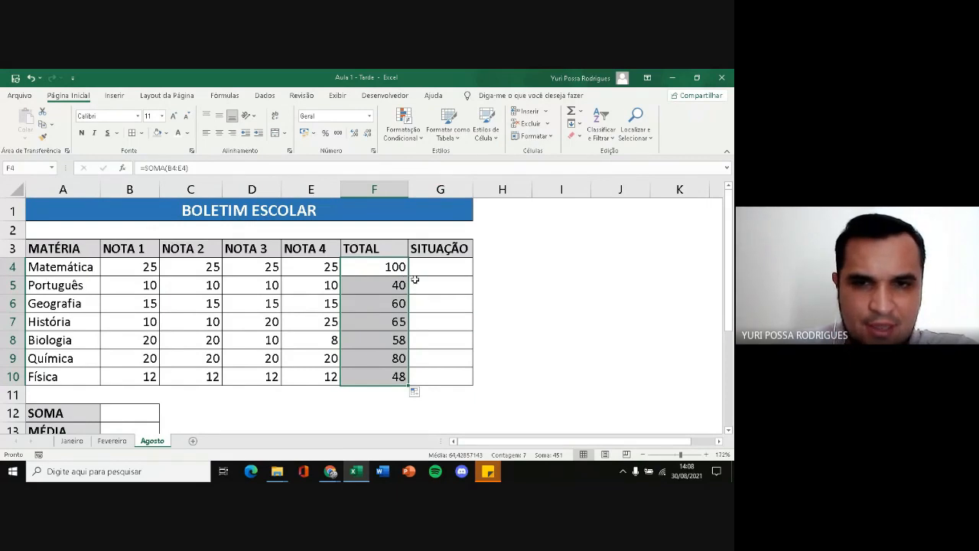
{"action": "left_click", "coordinate": [351, 261]}
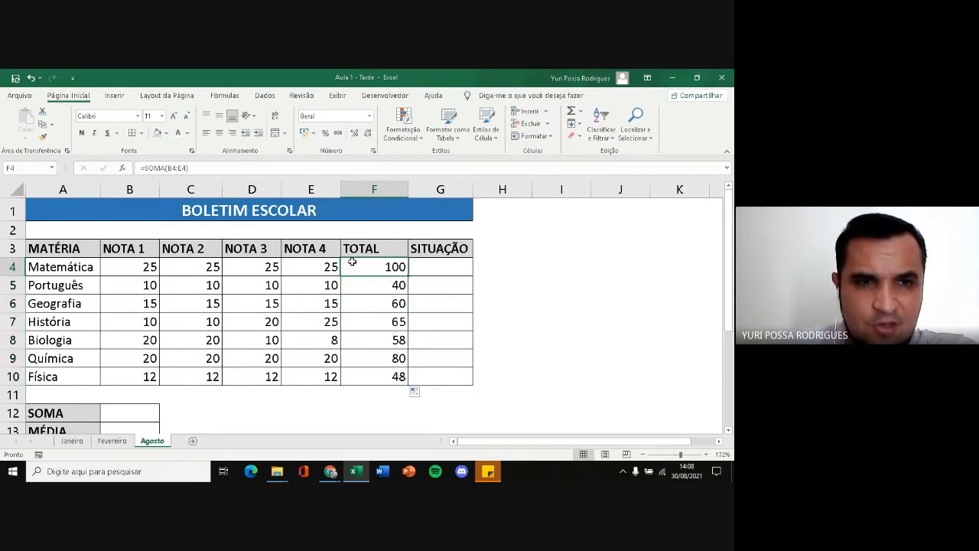
{"action": "left_click", "coordinate": [386, 285]}
{"action": "double_click", "coordinate": [388, 374]}
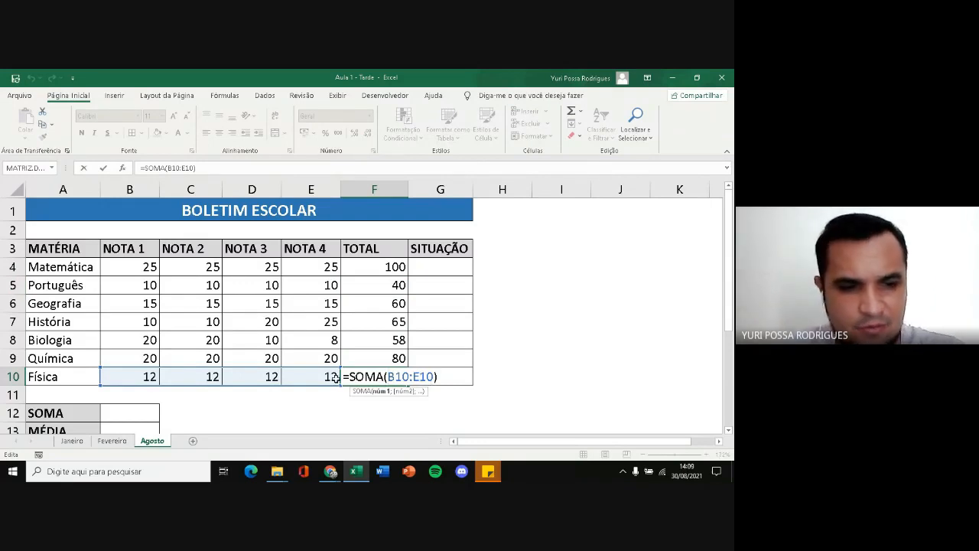
{"action": "key", "text": "Escape"}
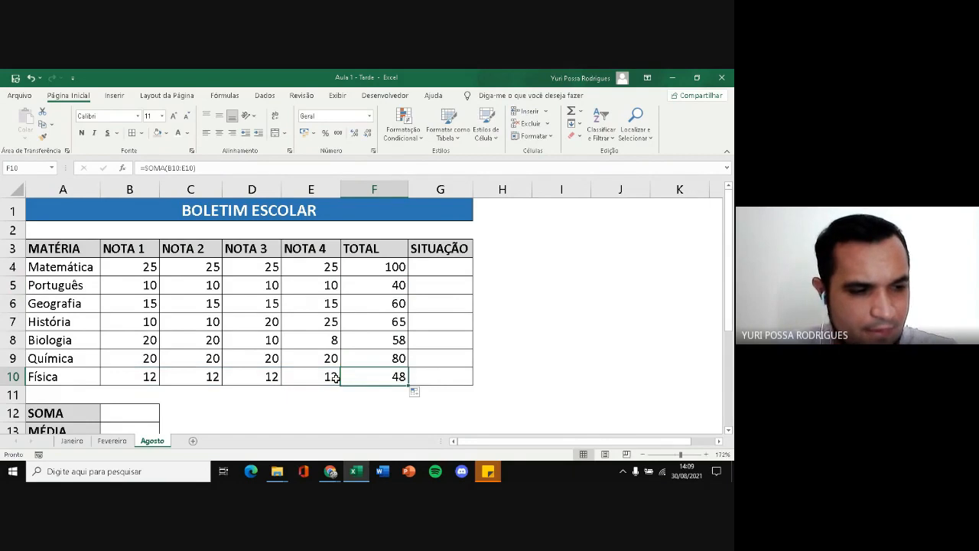
Sum all the subject totals in the SOMA cell B12 with =SOMA(F4:F10)
{"action": "scroll", "coordinate": [305, 323], "scroll_direction": "down", "scroll_amount": 1}
{"action": "left_click", "coordinate": [134, 360]}
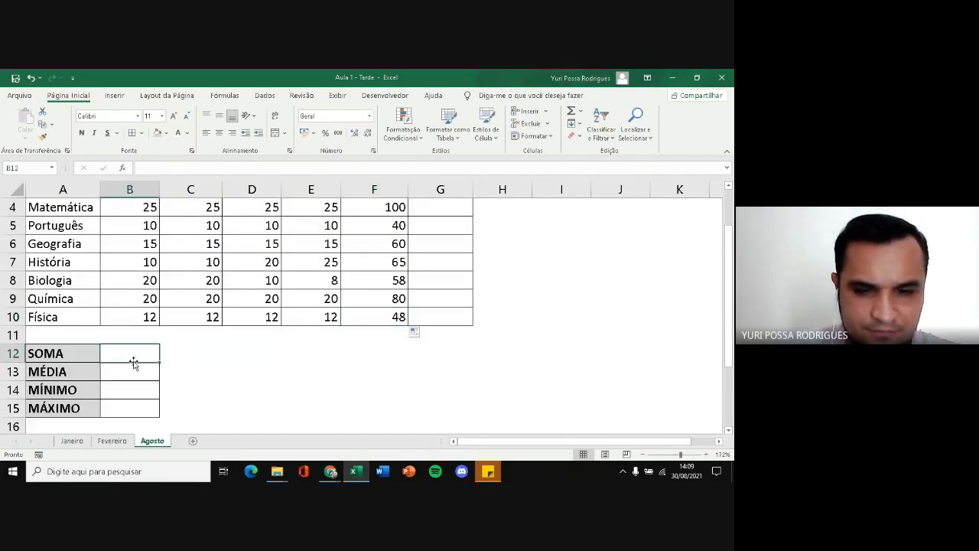
{"action": "type", "text": "=SOMA"}
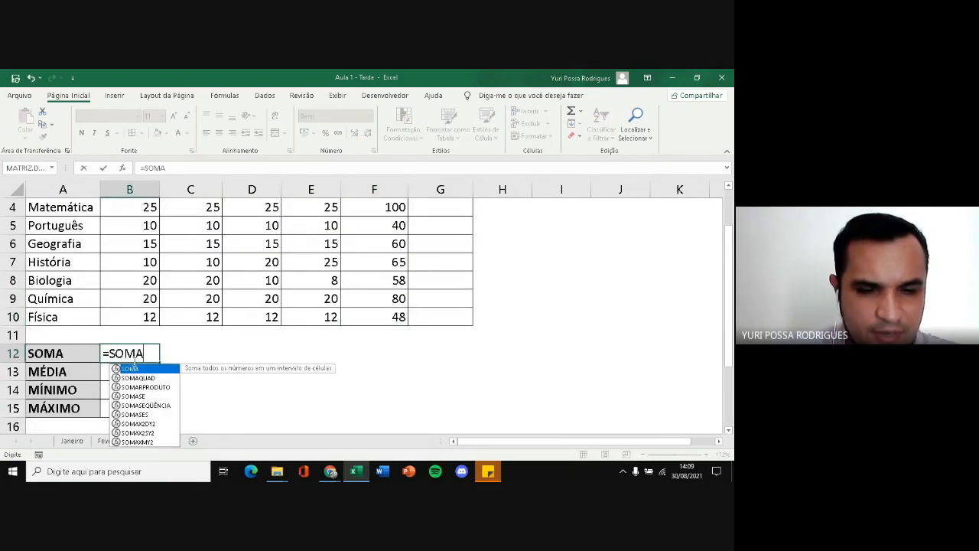
{"action": "type", "text": "("}
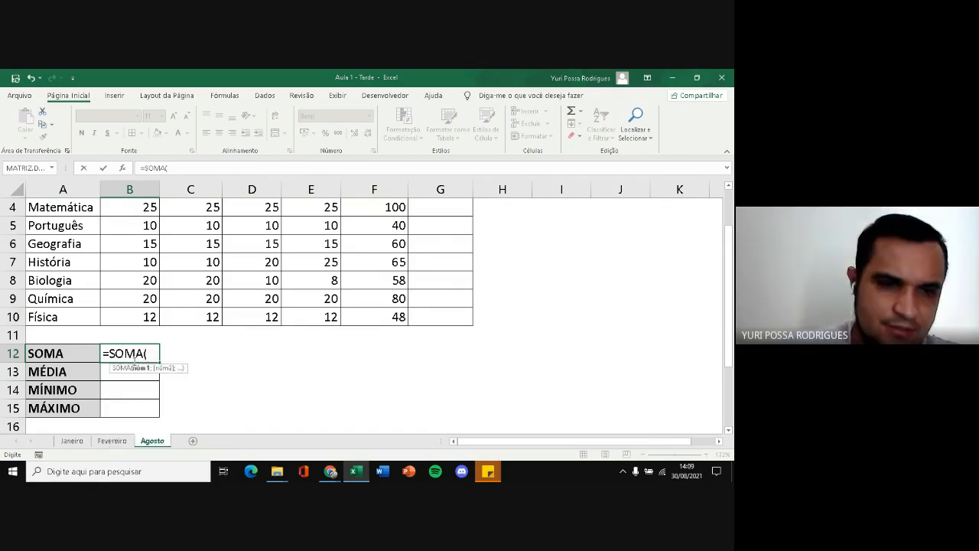
{"action": "scroll", "coordinate": [179, 361], "scroll_direction": "up", "scroll_amount": 1}
{"action": "left_click_drag", "start_coordinate": [367, 268], "coordinate": [373, 374]}
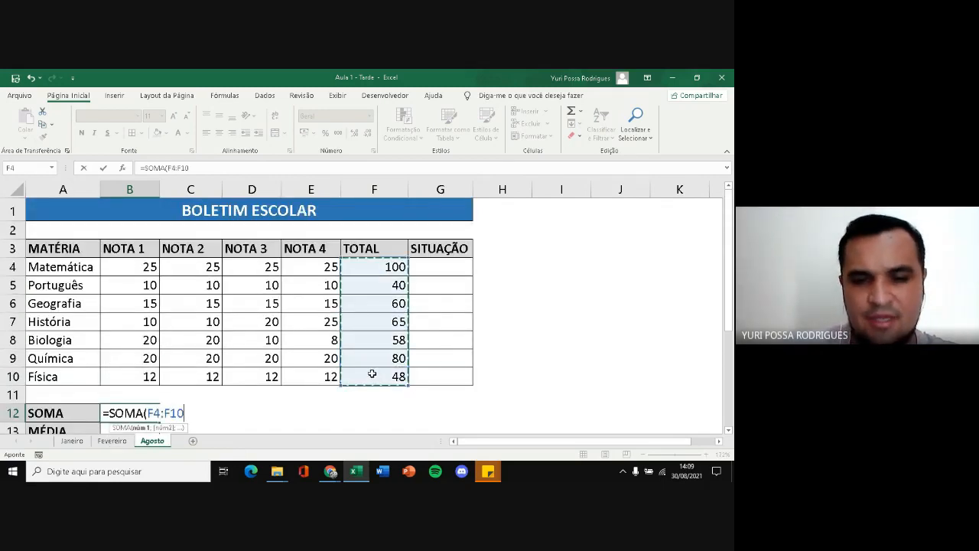
{"action": "key", "text": "Return"}
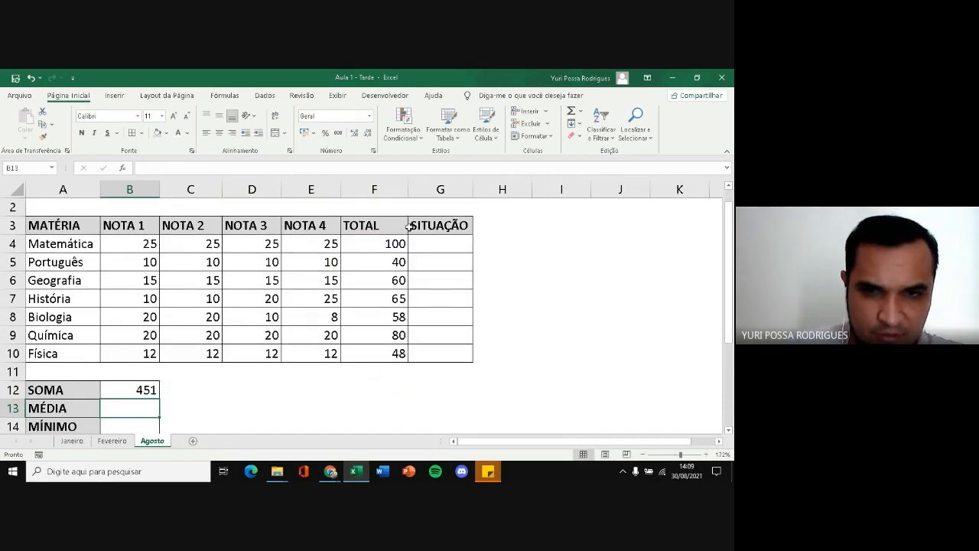
Calculate the average of the subject totals in the MÉDIA cell B13 with =MÉDIA(F4:F10)
{"action": "left_click_drag", "start_coordinate": [393, 240], "coordinate": [383, 349]}
{"action": "left_click", "coordinate": [139, 408]}
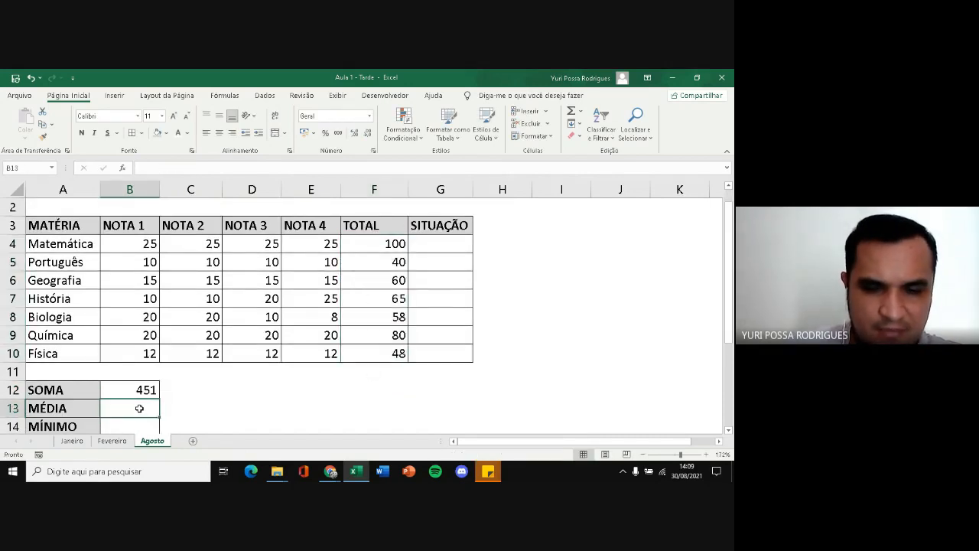
{"action": "type", "text": "=M"}
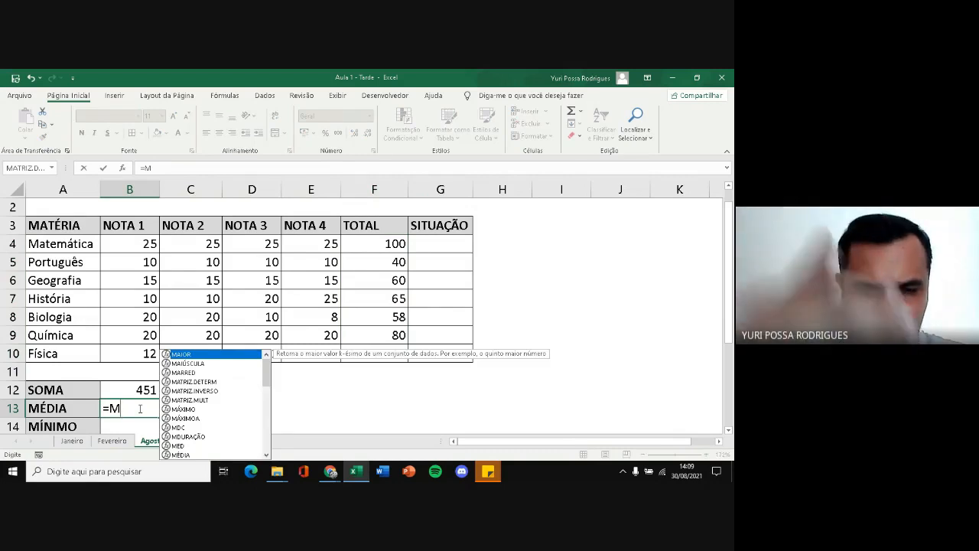
{"action": "double_click", "coordinate": [180, 454]}
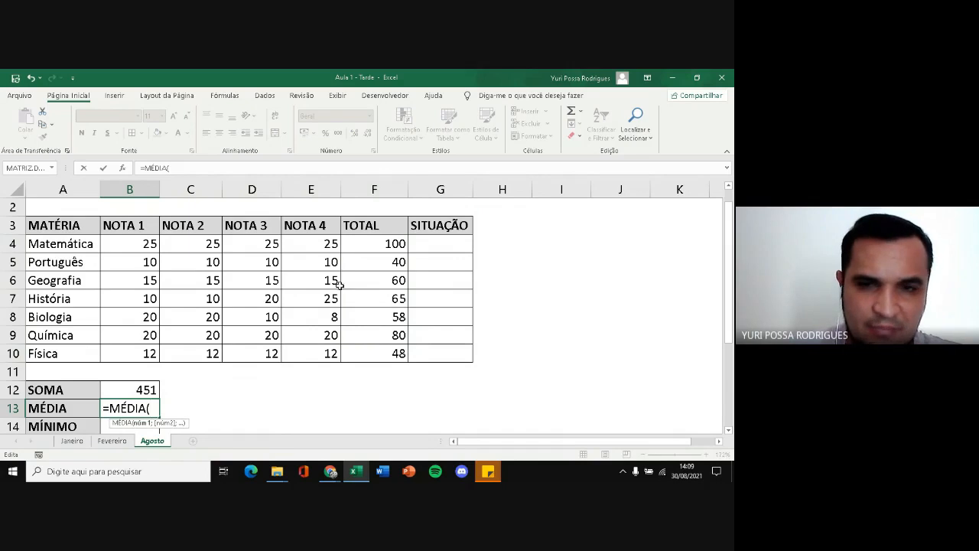
{"action": "left_click_drag", "start_coordinate": [382, 246], "coordinate": [382, 351]}
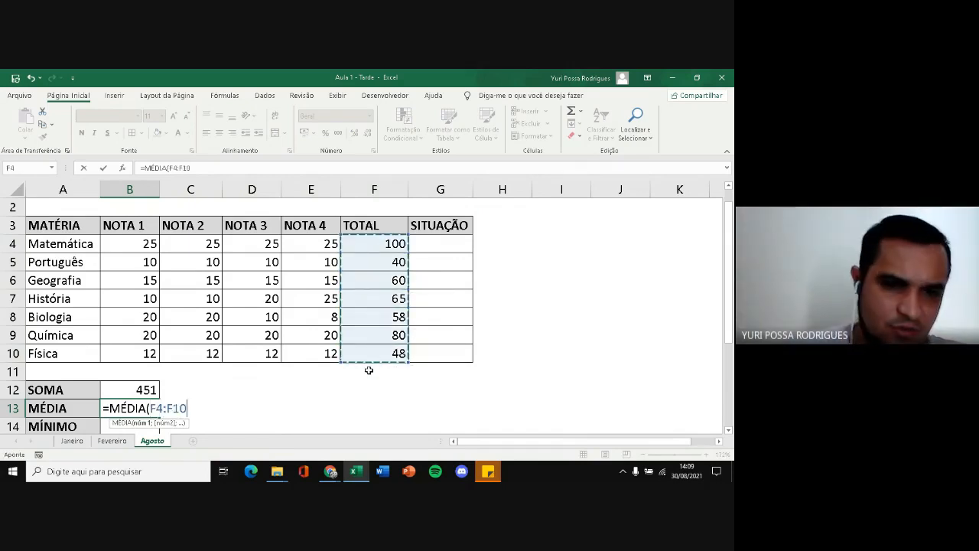
{"action": "key", "text": "Return"}
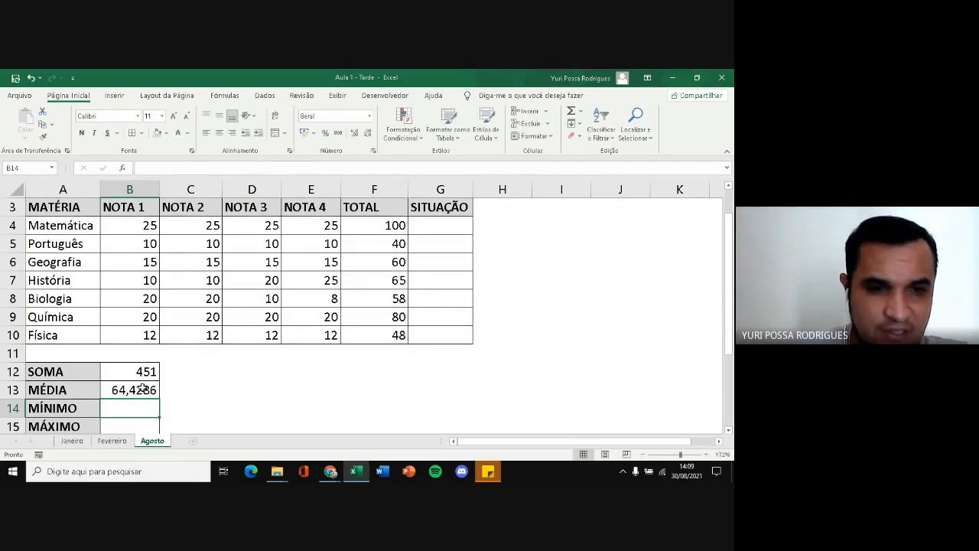
Demonstrate reducing the number of decimal places shown for the MÉDIA result in B13
{"action": "left_click", "coordinate": [142, 389]}
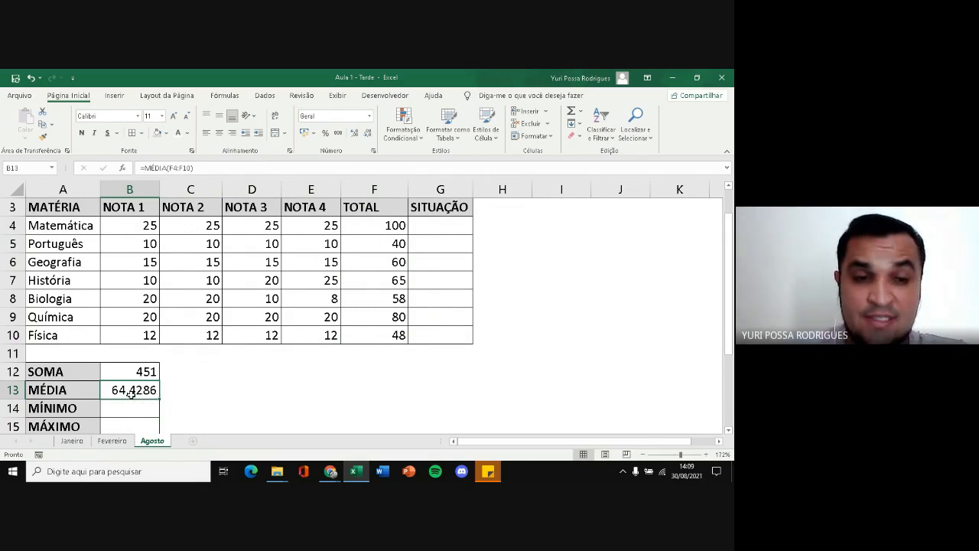
{"action": "left_click", "coordinate": [369, 135]}
{"action": "left_click", "coordinate": [370, 136]}
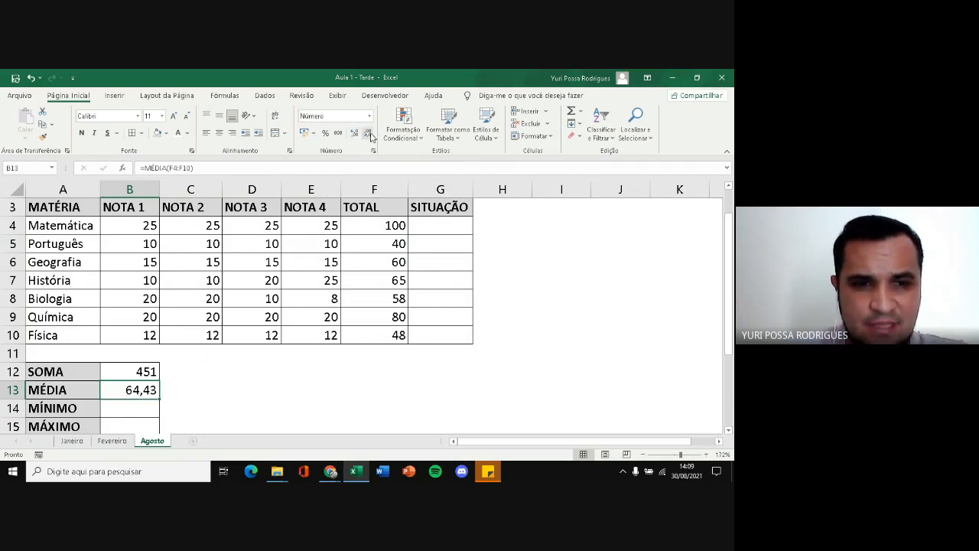
{"action": "left_click", "coordinate": [368, 134]}
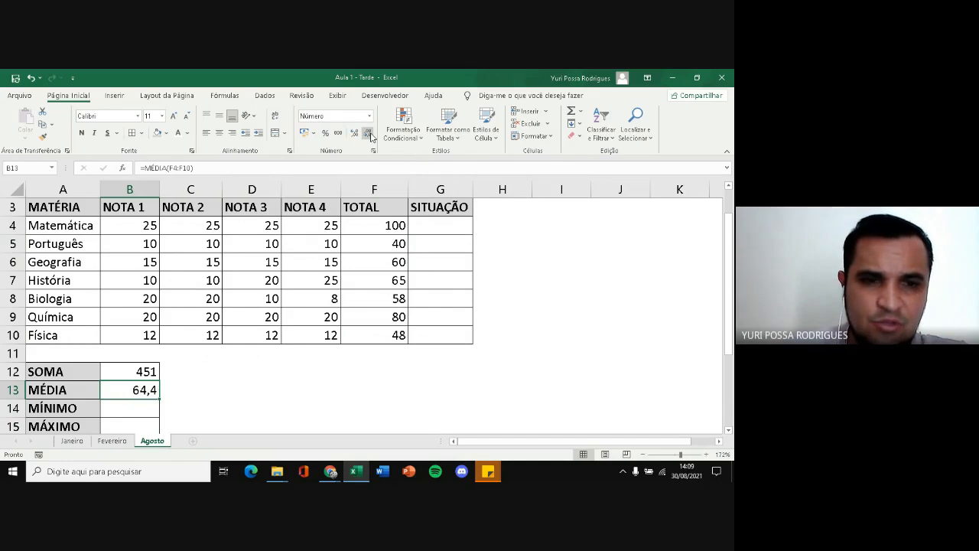
{"action": "left_click", "coordinate": [369, 134]}
Demonstrate increasing the decimal places of the MÉDIA result in B13, up to 18 places
{"action": "left_click", "coordinate": [355, 135]}
{"action": "left_click", "coordinate": [356, 135]}
{"action": "left_click", "coordinate": [356, 135]}
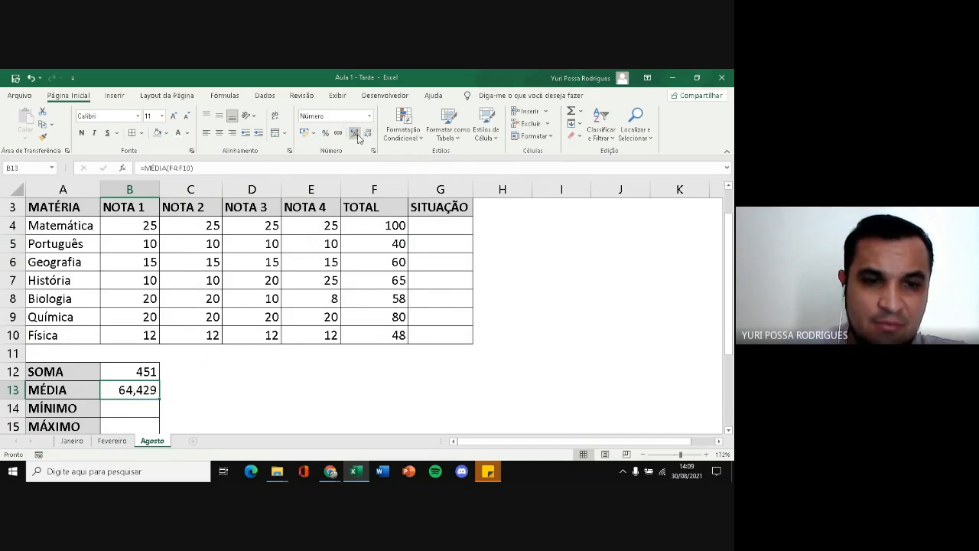
{"action": "left_click", "coordinate": [356, 135]}
{"action": "left_click", "coordinate": [356, 135]}
{"action": "left_click", "coordinate": [356, 134]}
{"action": "left_click", "coordinate": [357, 135]}
{"action": "left_click", "coordinate": [357, 136]}
{"action": "left_click", "coordinate": [357, 135]}
{"action": "left_click", "coordinate": [357, 135]}
{"action": "left_click", "coordinate": [357, 135]}
{"action": "left_click", "coordinate": [357, 135]}
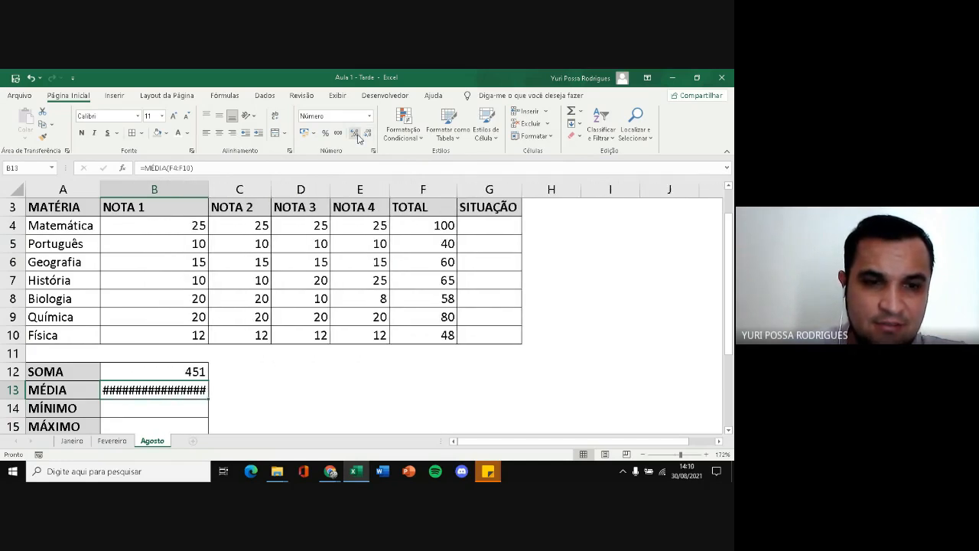
{"action": "left_click", "coordinate": [357, 135]}
{"action": "left_click", "coordinate": [357, 136]}
{"action": "left_click", "coordinate": [357, 136]}
{"action": "left_click", "coordinate": [358, 136]}
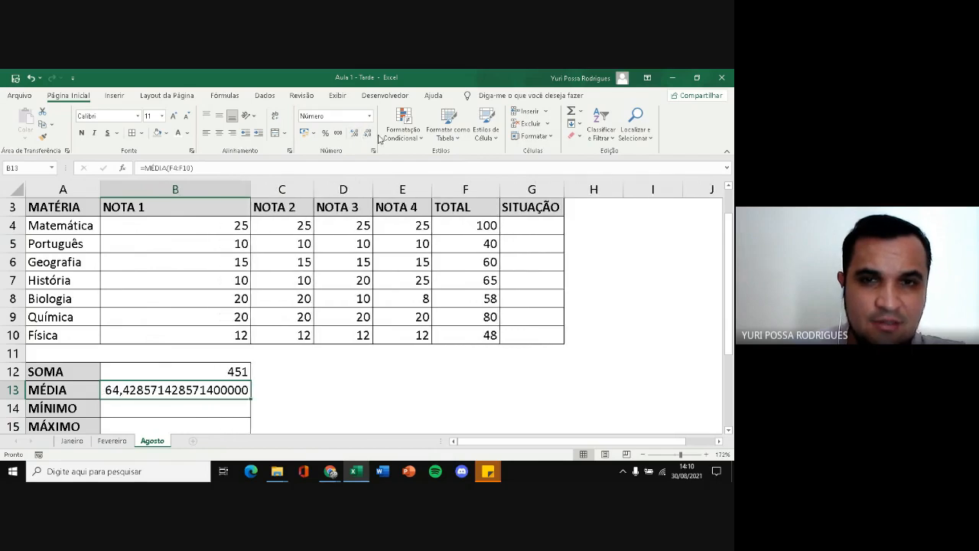
Show the MÉDIA result in B13 with four decimal places and narrow column B to fit its contents
{"action": "left_click", "coordinate": [370, 135]}
{"action": "left_click", "coordinate": [371, 135]}
{"action": "left_click", "coordinate": [370, 135]}
{"action": "left_click", "coordinate": [370, 135]}
{"action": "left_click", "coordinate": [370, 135]}
{"action": "left_click", "coordinate": [370, 134]}
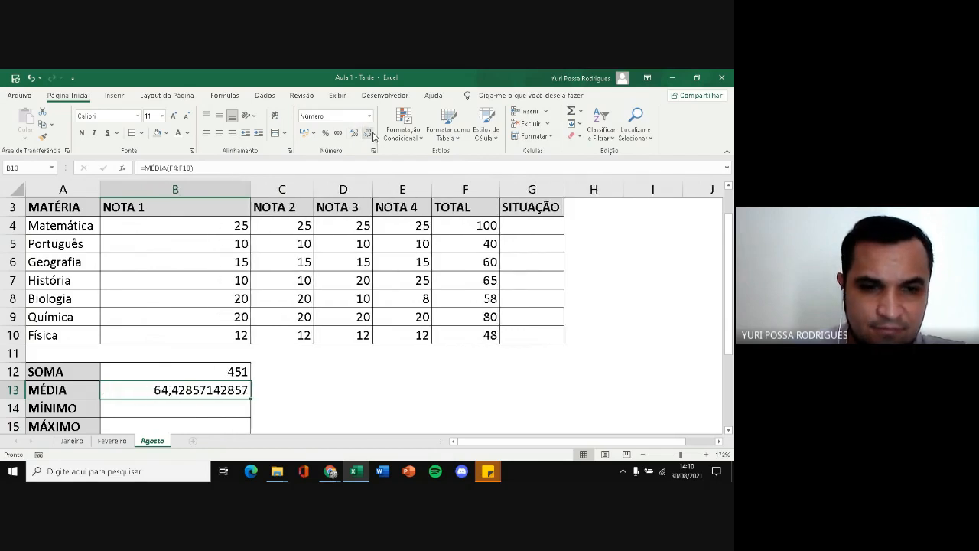
{"action": "left_click", "coordinate": [370, 134]}
{"action": "left_click", "coordinate": [370, 135]}
{"action": "left_click", "coordinate": [370, 134]}
{"action": "left_click", "coordinate": [370, 134]}
{"action": "left_click", "coordinate": [370, 134]}
{"action": "left_click", "coordinate": [370, 135]}
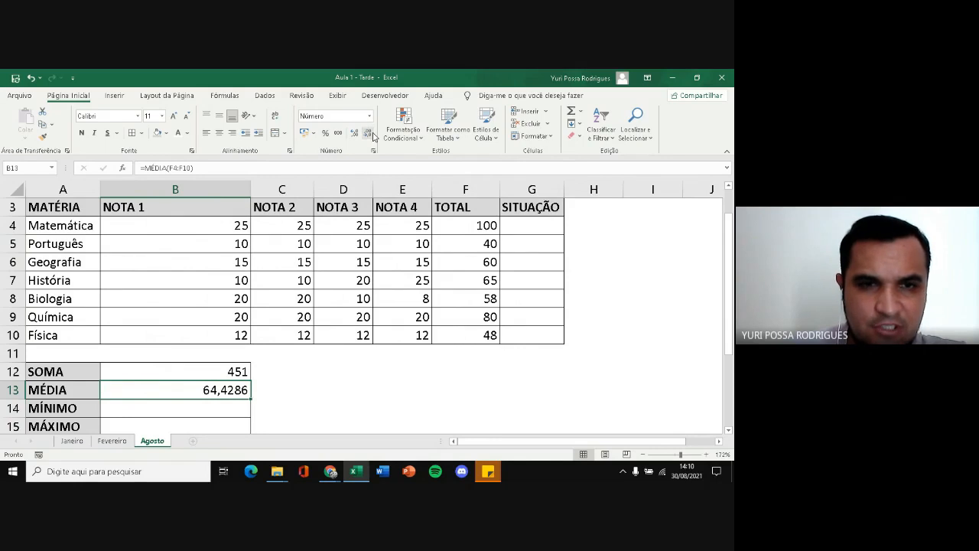
{"action": "left_click_drag", "start_coordinate": [251, 189], "coordinate": [166, 189]}
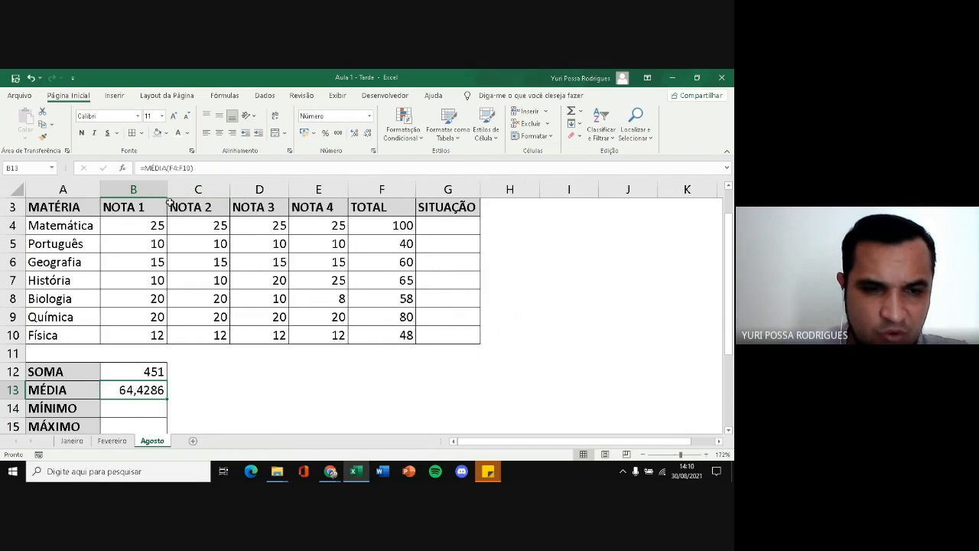
Calculate the lowest subject total in the MÍNIMO cell B14 with =MÍNIMO(F4:F10)
{"action": "left_click", "coordinate": [140, 410]}
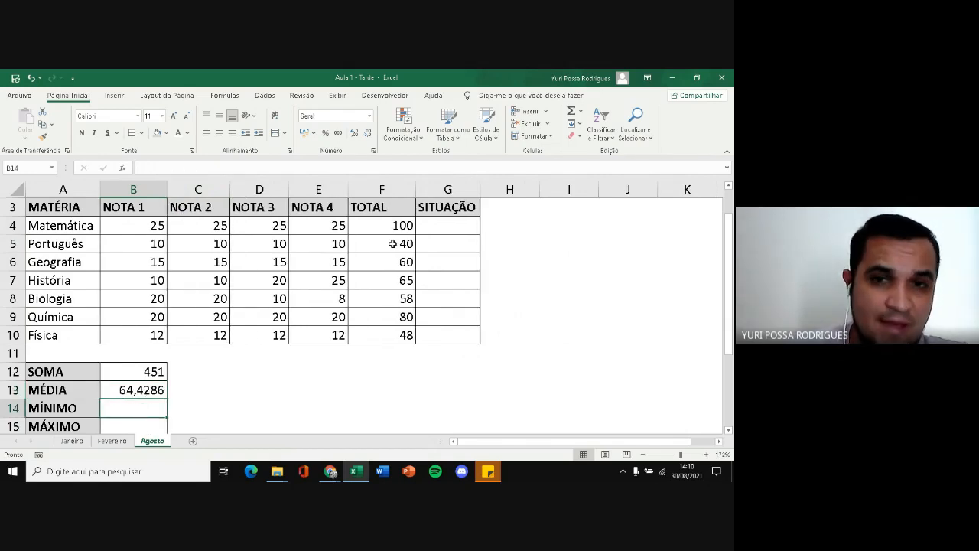
{"action": "left_click_drag", "start_coordinate": [383, 223], "coordinate": [381, 335]}
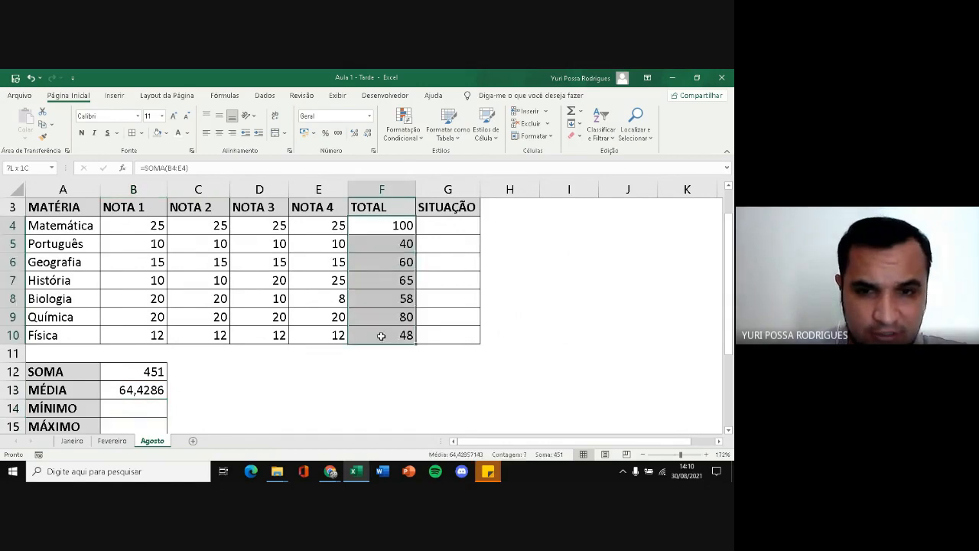
{"action": "left_click", "coordinate": [151, 410]}
{"action": "type", "text": "=M"}
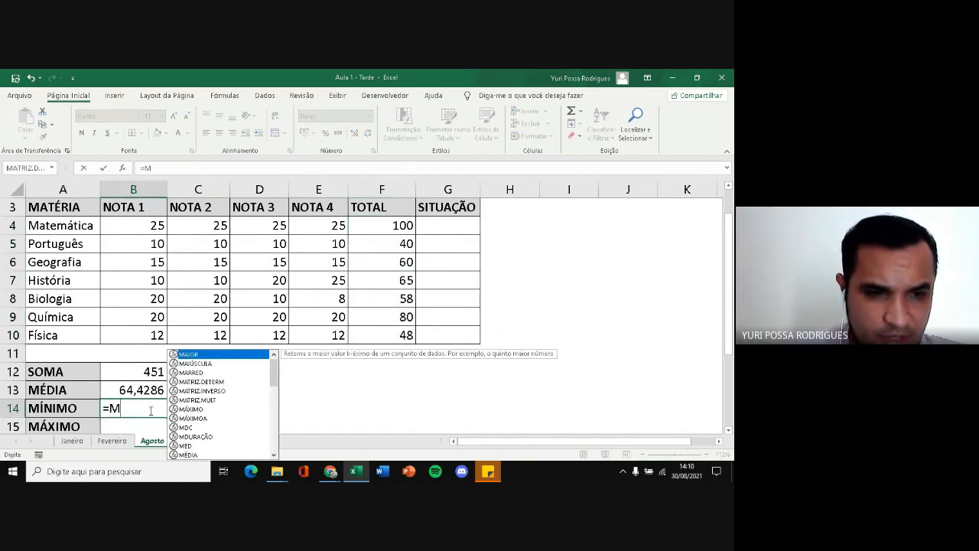
{"action": "type", "text": "Í"}
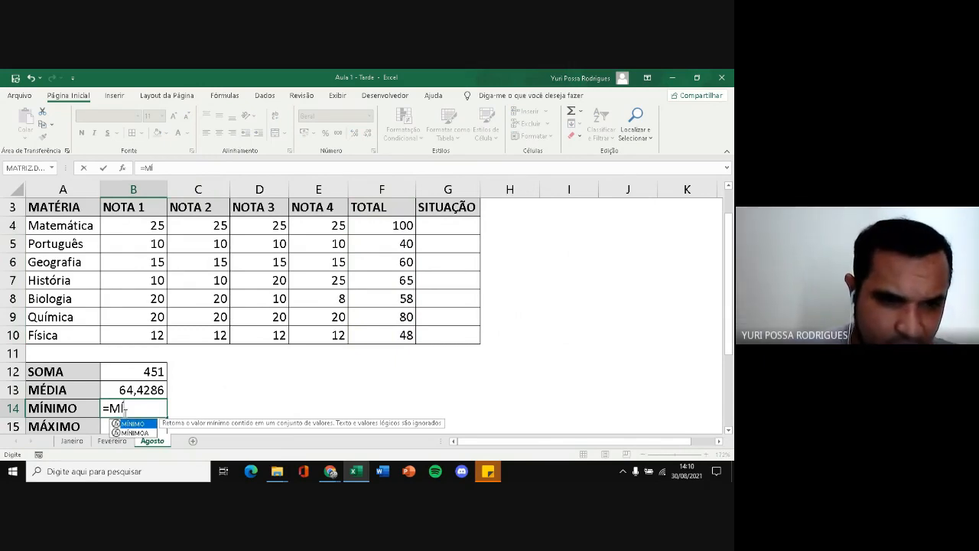
{"action": "left_click", "coordinate": [135, 432]}
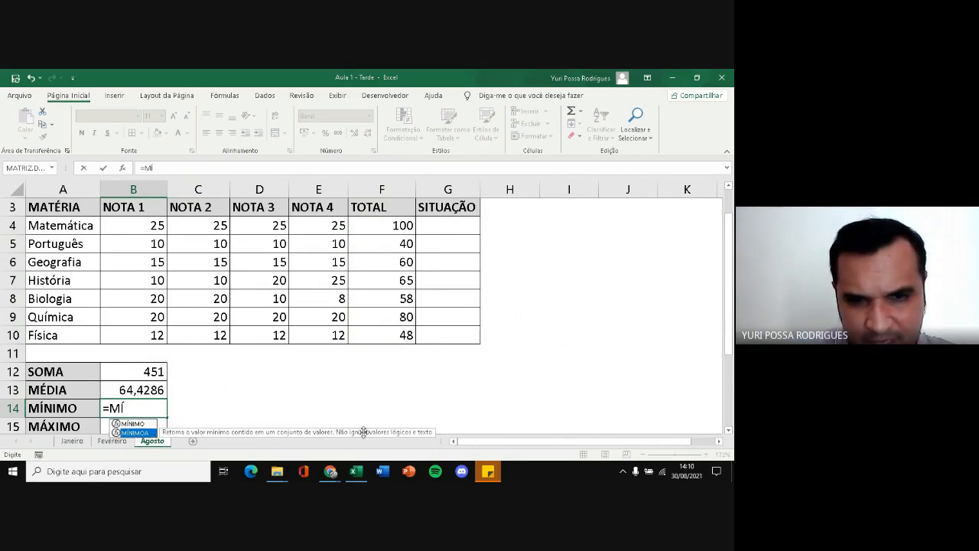
{"action": "key", "text": "Up"}
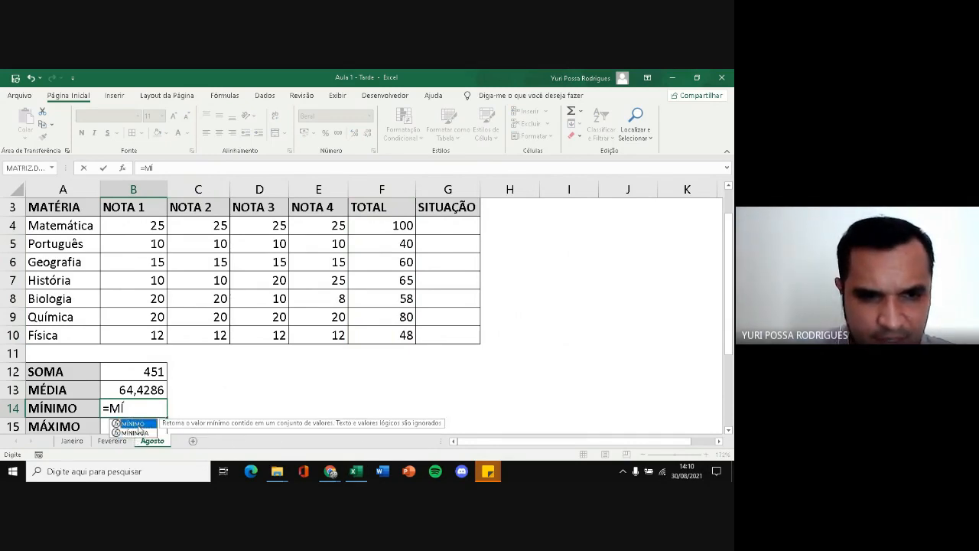
{"action": "key", "text": "Tab"}
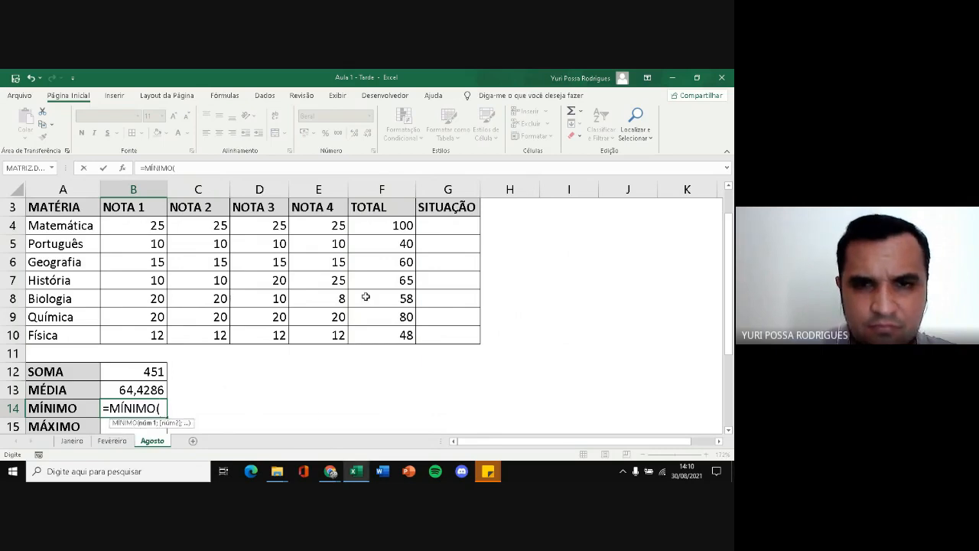
{"action": "left_click_drag", "start_coordinate": [382, 225], "coordinate": [380, 334]}
{"action": "key", "text": "Return"}
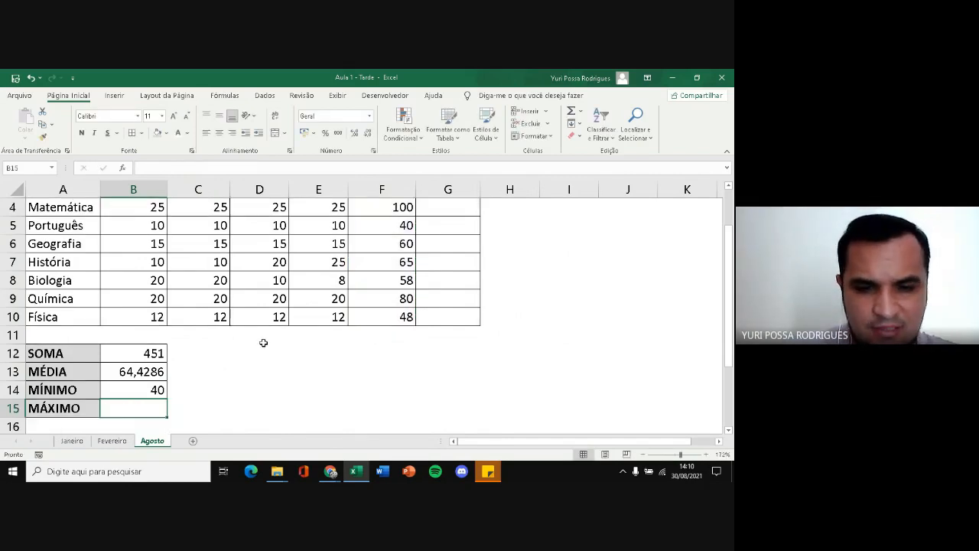
Calculate the highest subject total in the MÁXIMO cell B15 with =MÁXIMO(F4:F10)
{"action": "type", "text": "=MÁ"}
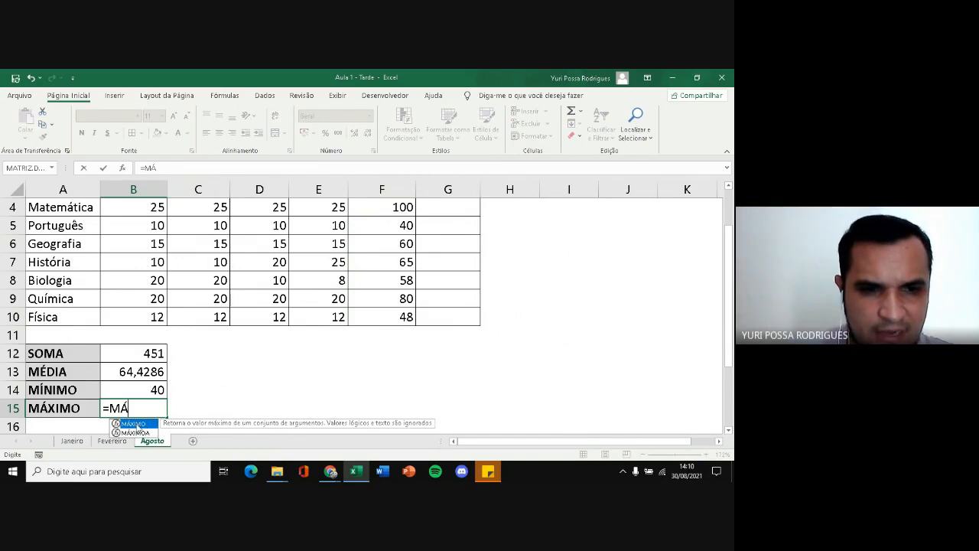
{"action": "double_click", "coordinate": [134, 423]}
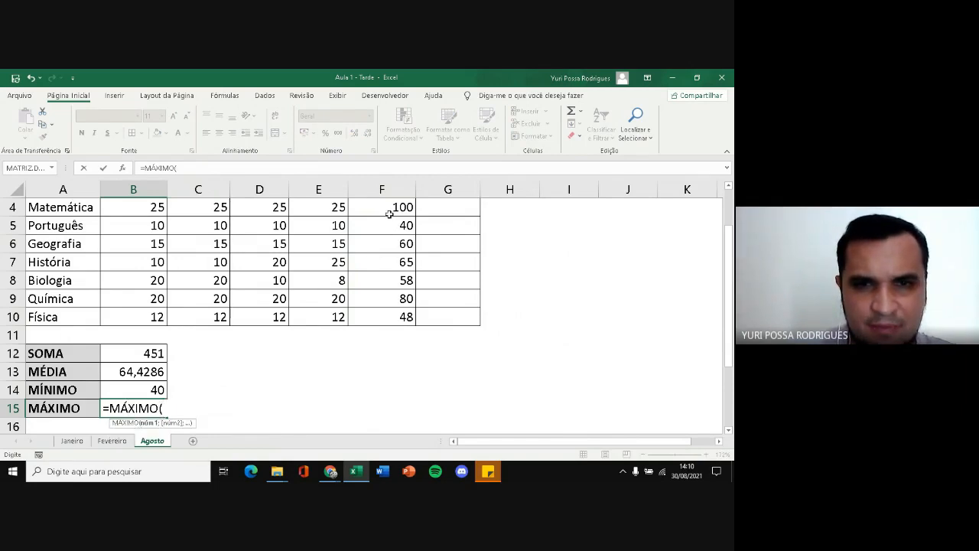
{"action": "left_click_drag", "start_coordinate": [390, 215], "coordinate": [388, 315]}
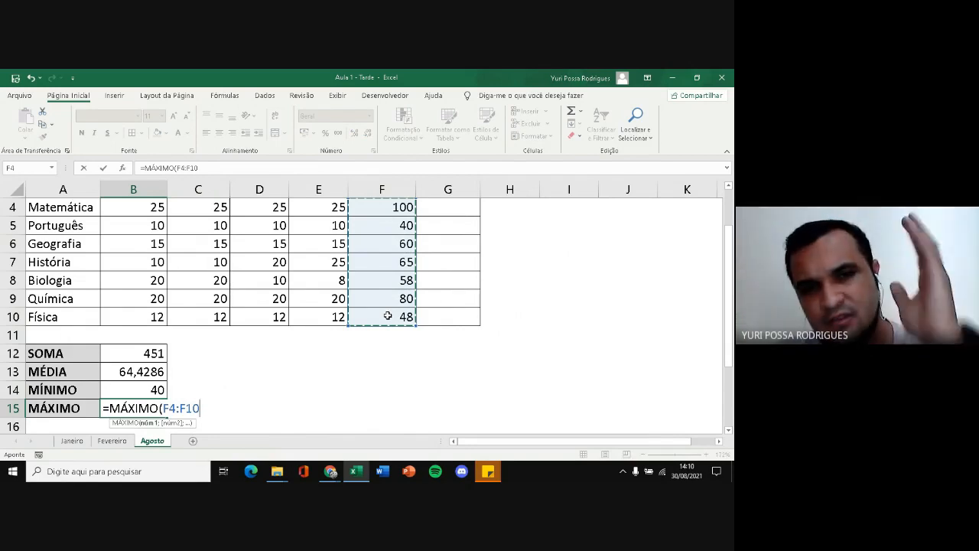
{"action": "scroll", "coordinate": [358, 329], "scroll_direction": "up", "scroll_amount": 1}
{"action": "key", "text": "Return"}
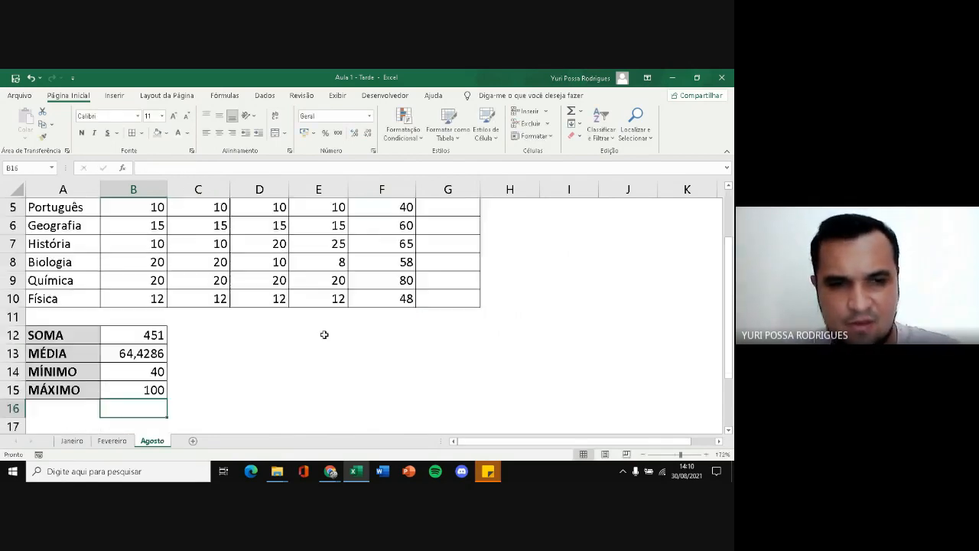
Review the SOMA, MÉDIA, MÍNIMO and MÁXIMO formulas in B12:B15 without changing them
{"action": "scroll", "coordinate": [179, 313], "scroll_direction": "down", "scroll_amount": 2}
{"action": "scroll", "coordinate": [152, 299], "scroll_direction": "up", "scroll_amount": 1}
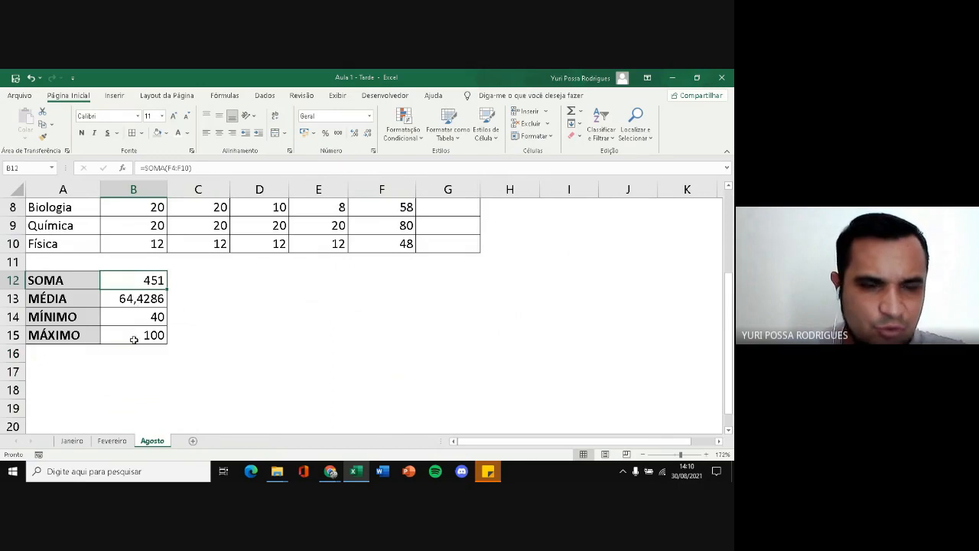
{"action": "double_click", "coordinate": [137, 280]}
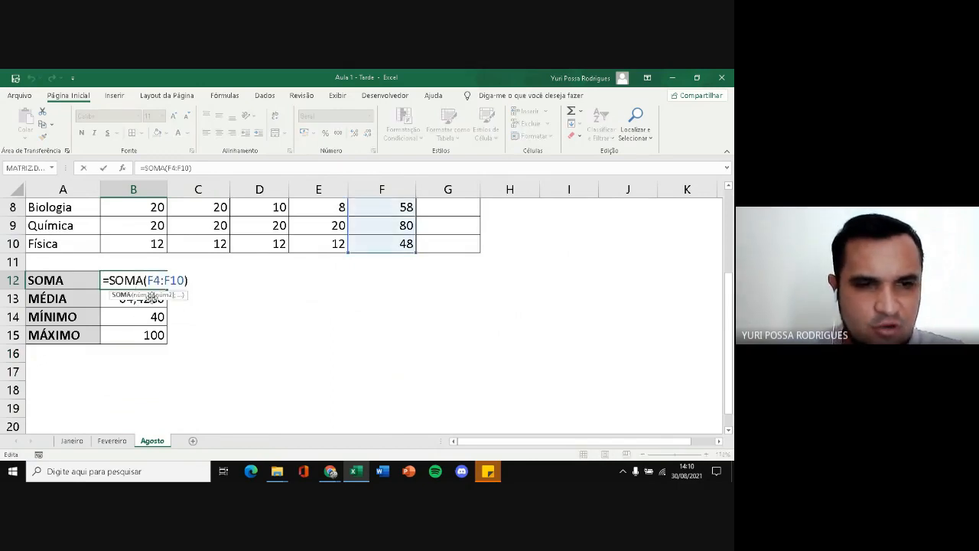
{"action": "left_click", "coordinate": [152, 297]}
{"action": "double_click", "coordinate": [151, 297]}
{"action": "left_click", "coordinate": [145, 316]}
{"action": "double_click", "coordinate": [145, 316]}
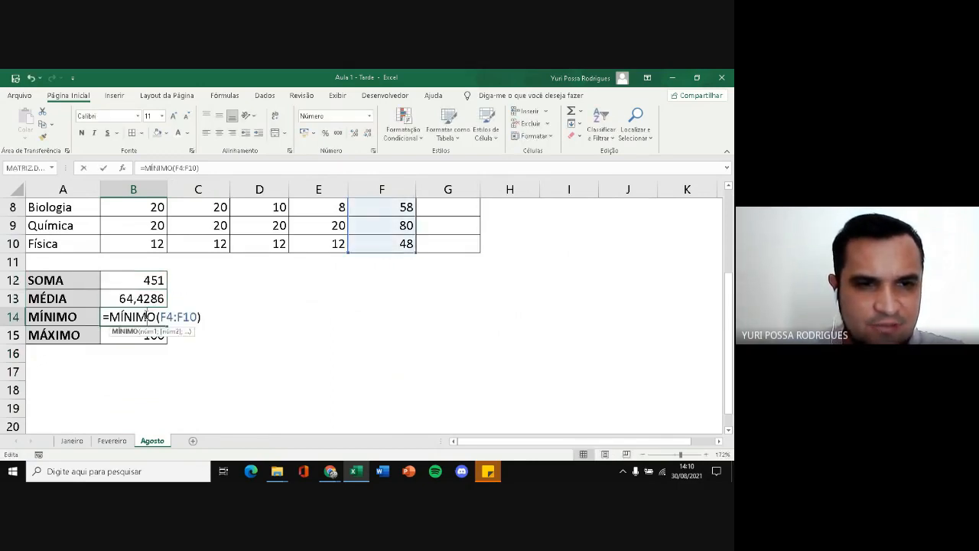
{"action": "key", "text": "Escape"}
{"action": "double_click", "coordinate": [145, 334]}
{"action": "key", "text": "Escape"}
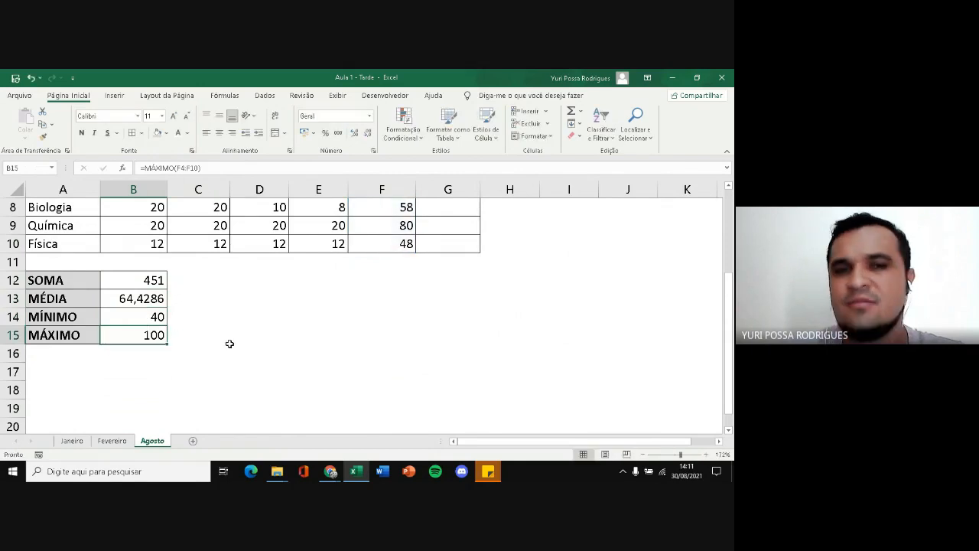
{"action": "scroll", "coordinate": [230, 343], "scroll_direction": "up", "scroll_amount": 2}
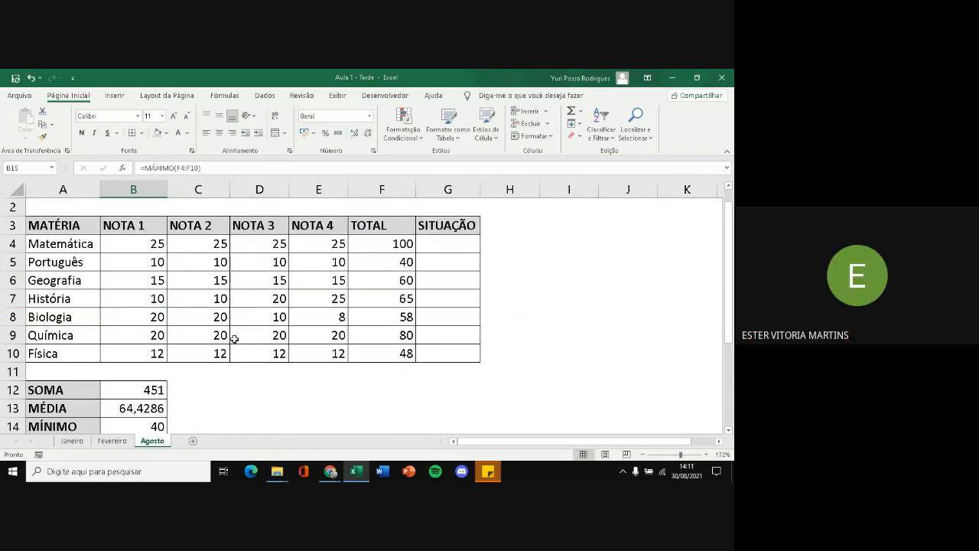
{"action": "scroll", "coordinate": [231, 340], "scroll_direction": "down", "scroll_amount": 2}
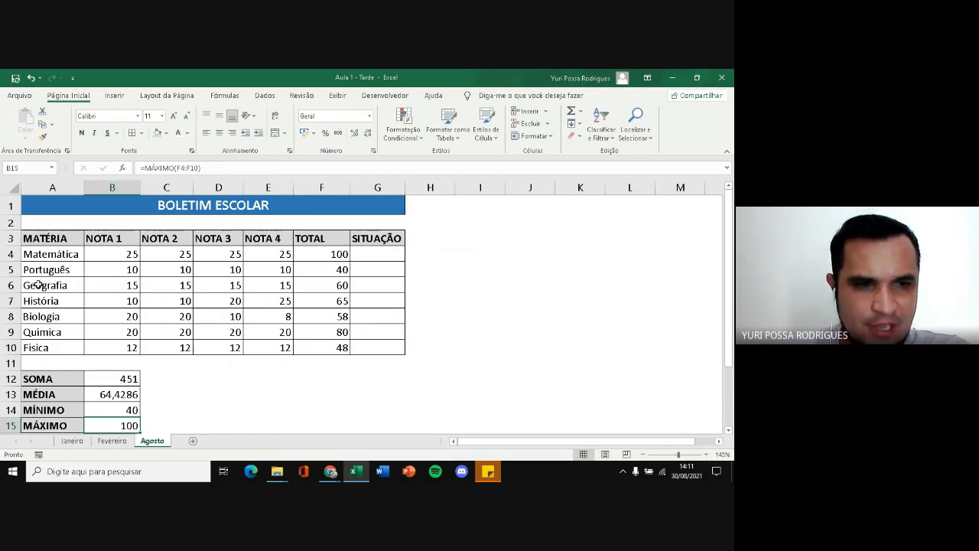
Insert a new row above História and enter Ed. Física as the subject in A7
{"action": "left_click", "coordinate": [36, 315]}
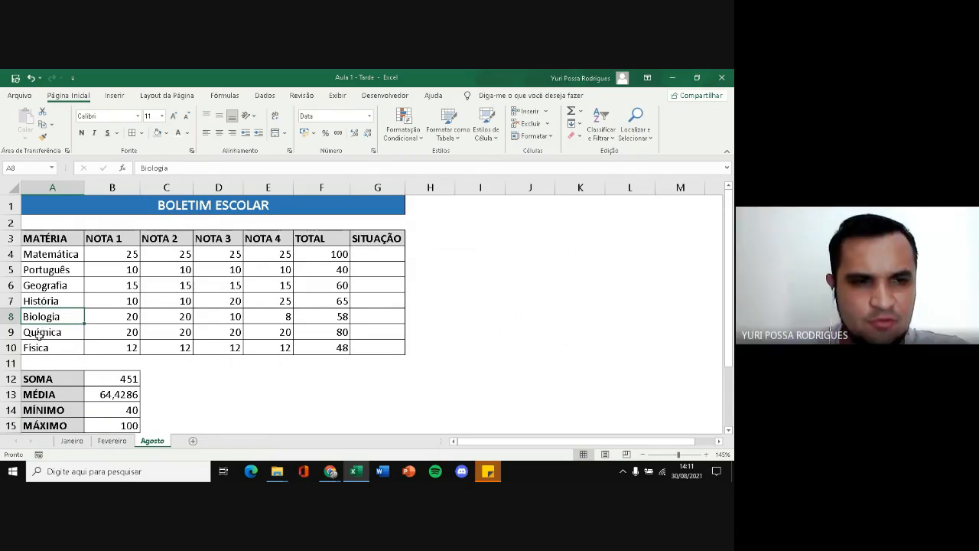
{"action": "left_click", "coordinate": [10, 300]}
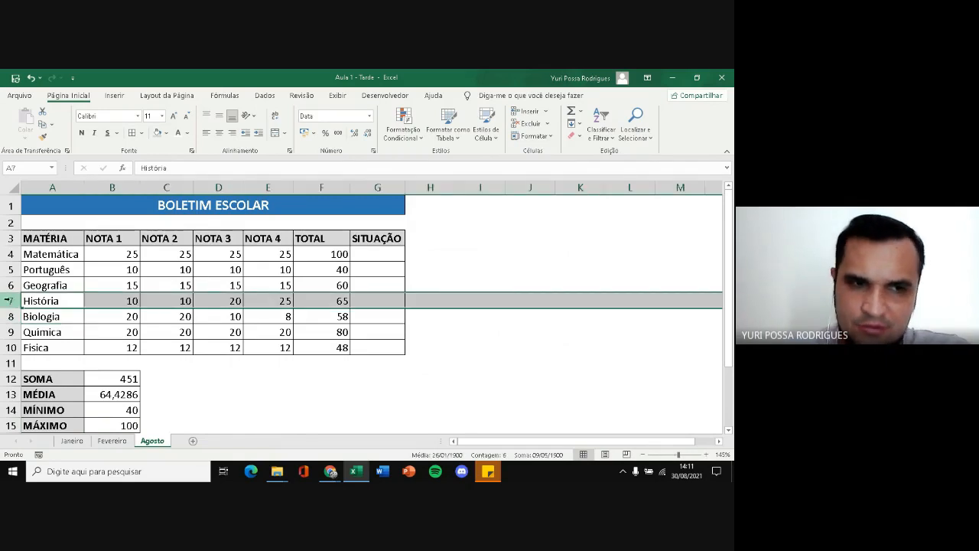
{"action": "right_click", "coordinate": [9, 300]}
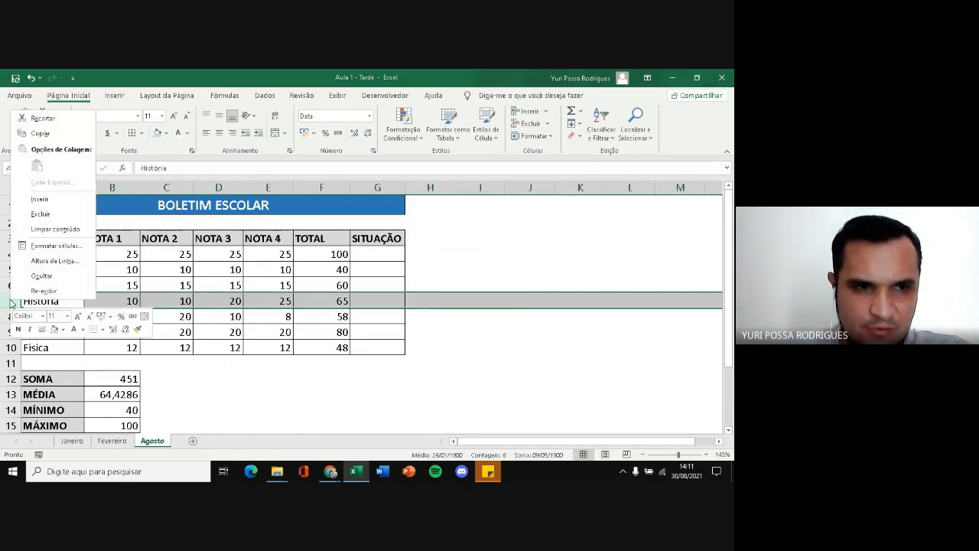
{"action": "left_click", "coordinate": [40, 202]}
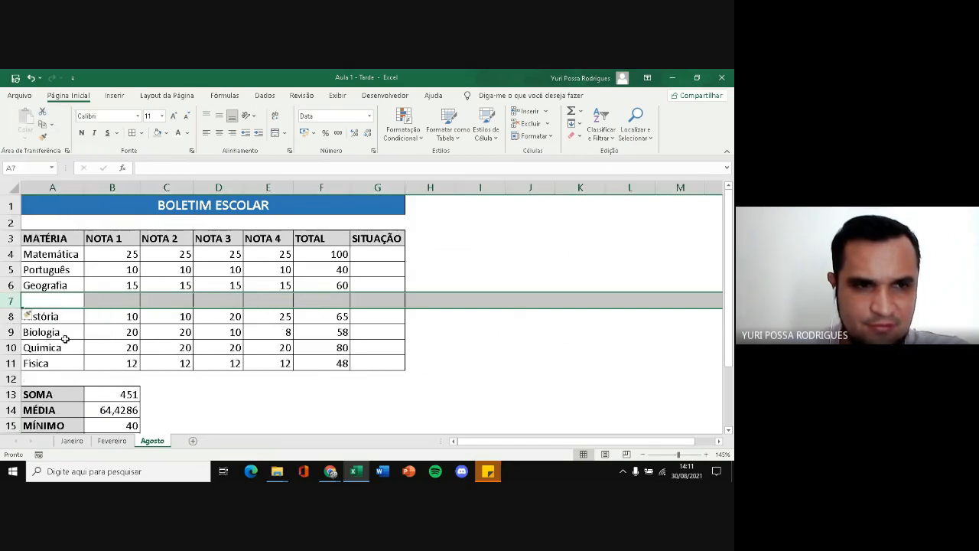
{"action": "left_click", "coordinate": [57, 300]}
{"action": "type", "text": "e"}
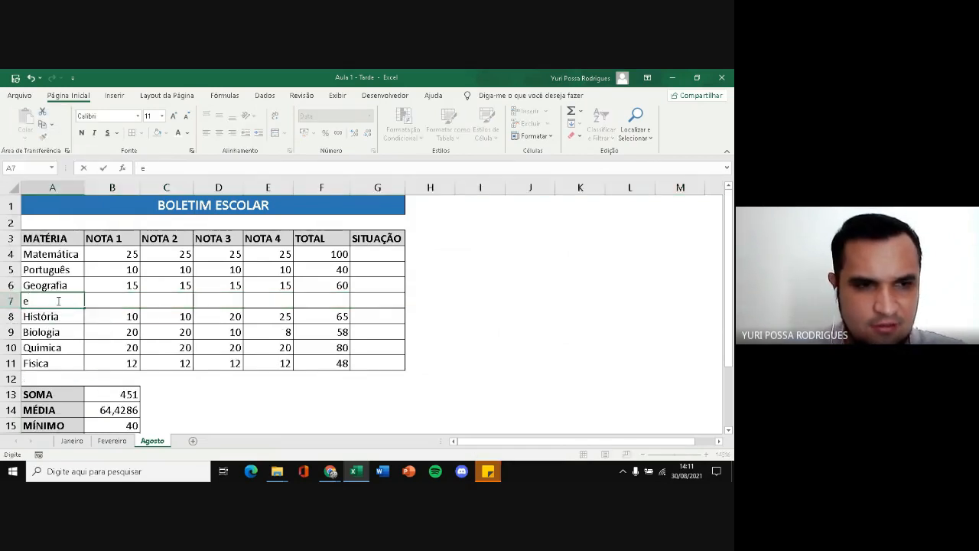
{"action": "type", "text": "Ed. Fisica"}
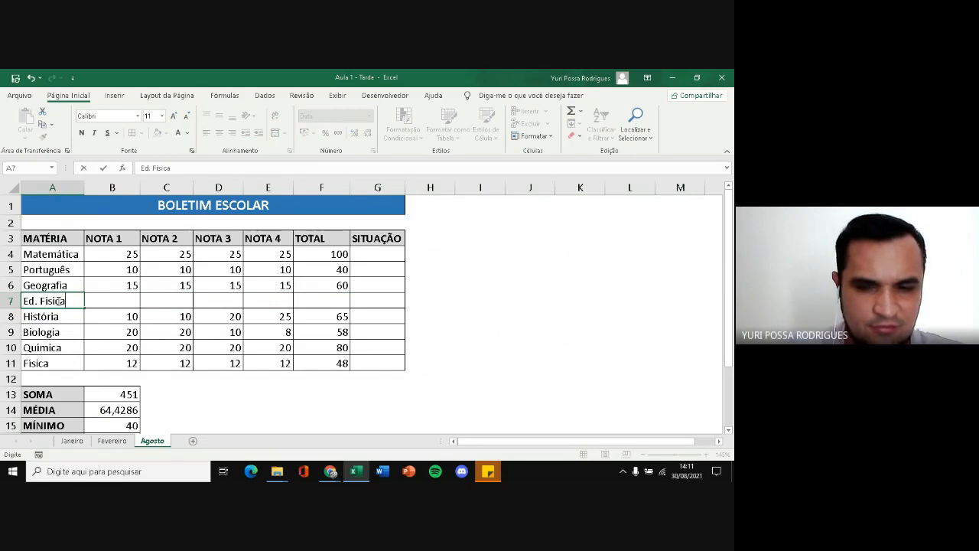
{"action": "key", "text": "Return"}
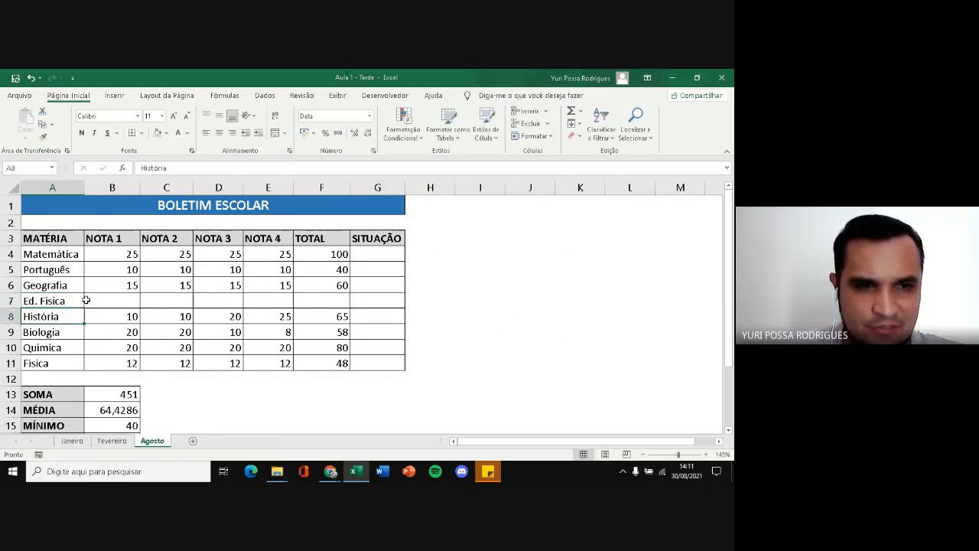
Check which range of totals the SOMA formula in B13 covers, leaving the formula unchanged
{"action": "left_click", "coordinate": [99, 303]}
{"action": "left_click", "coordinate": [132, 394]}
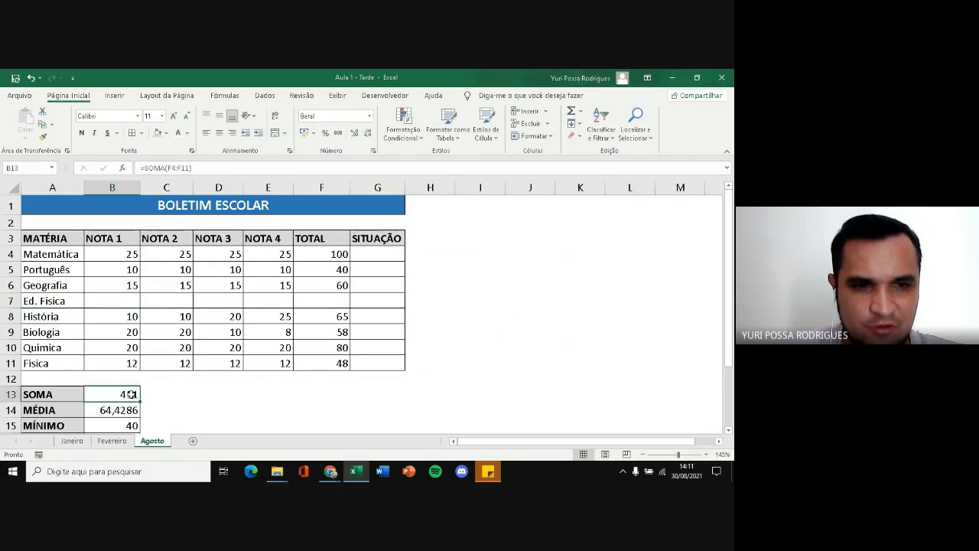
{"action": "double_click", "coordinate": [127, 394]}
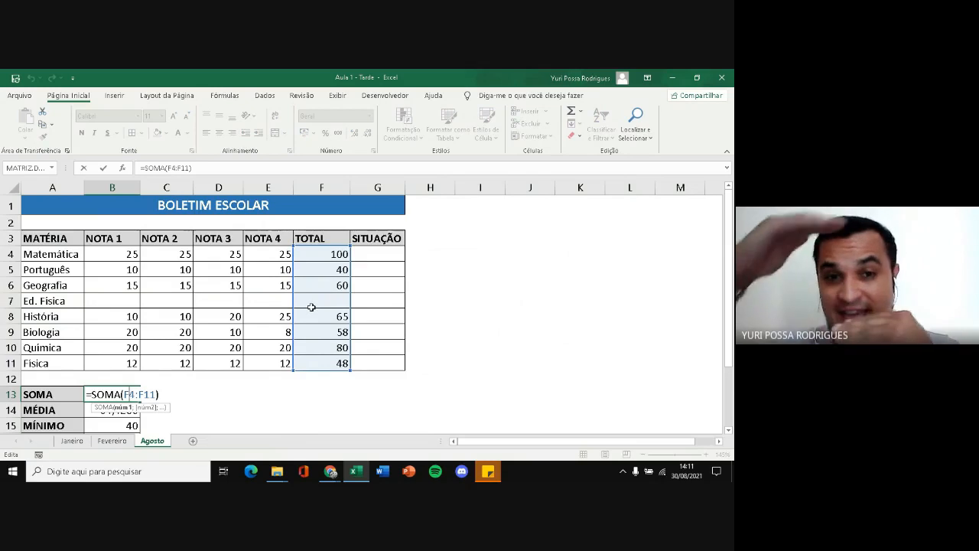
{"action": "key", "text": "Escape"}
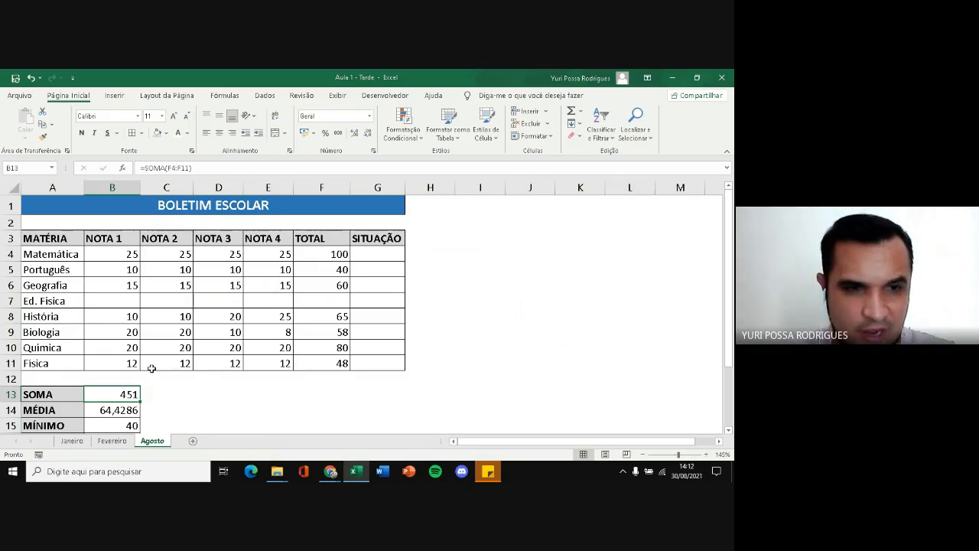
Enter 100 as the NOTA 4 grade for Ed. Física in E7
{"action": "left_click", "coordinate": [281, 302]}
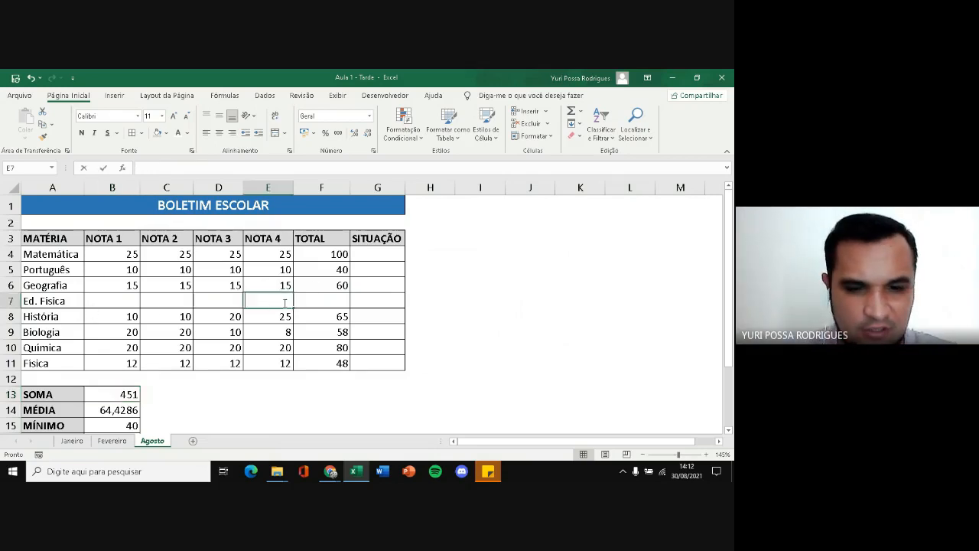
{"action": "type", "text": "100"}
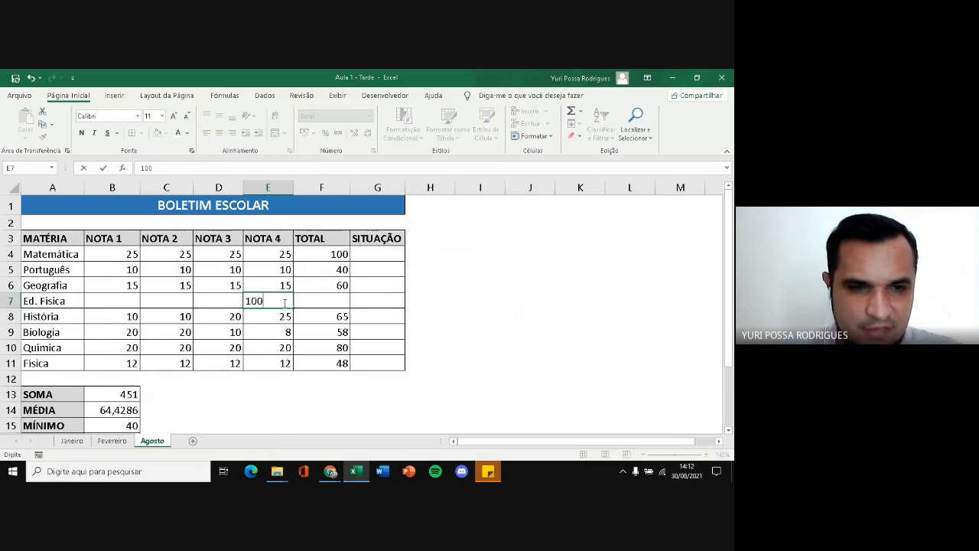
{"action": "scroll", "coordinate": [173, 406], "scroll_direction": "down", "scroll_amount": 1}
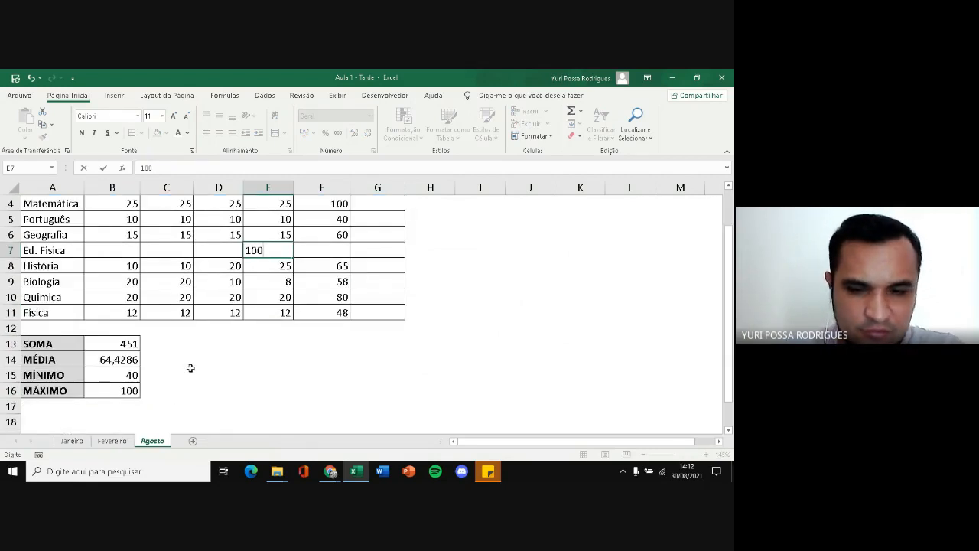
{"action": "key", "text": "Return"}
{"action": "scroll", "coordinate": [267, 332], "scroll_direction": "up", "scroll_amount": 1}
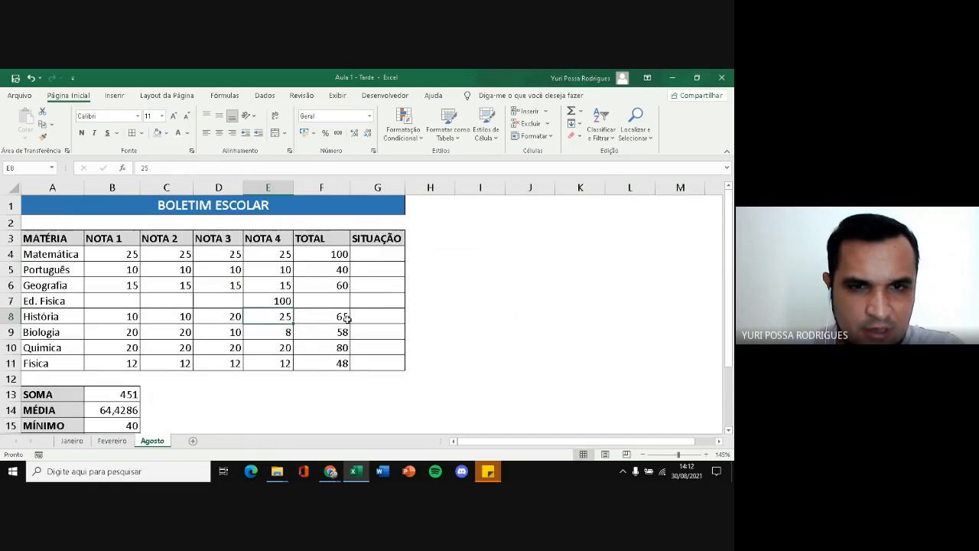
Fill the TOTAL formula from Geografia's cell F6 down to the Ed. Física cell F7
{"action": "left_click", "coordinate": [342, 301]}
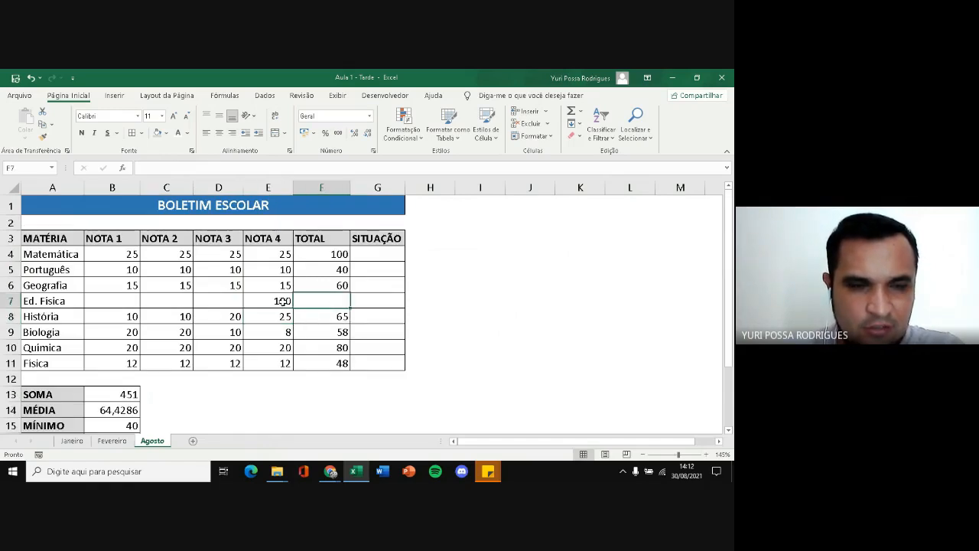
{"action": "left_click", "coordinate": [330, 285]}
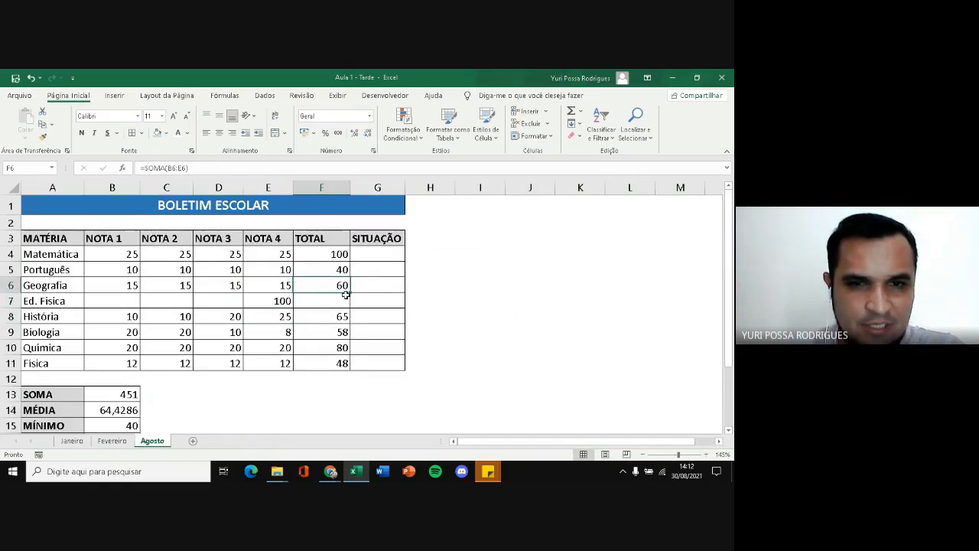
{"action": "left_click_drag", "start_coordinate": [350, 293], "coordinate": [351, 306]}
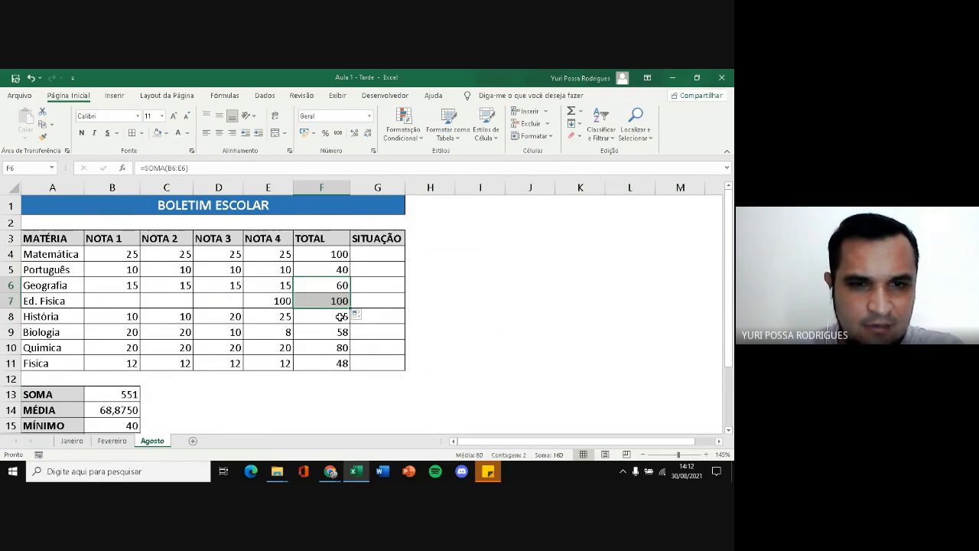
Change the NOTA 4 grade for Ed. Física in E7 to 1000 to test the summary formulas in B13:B16
{"action": "scroll", "coordinate": [321, 304], "scroll_direction": "down", "scroll_amount": 1}
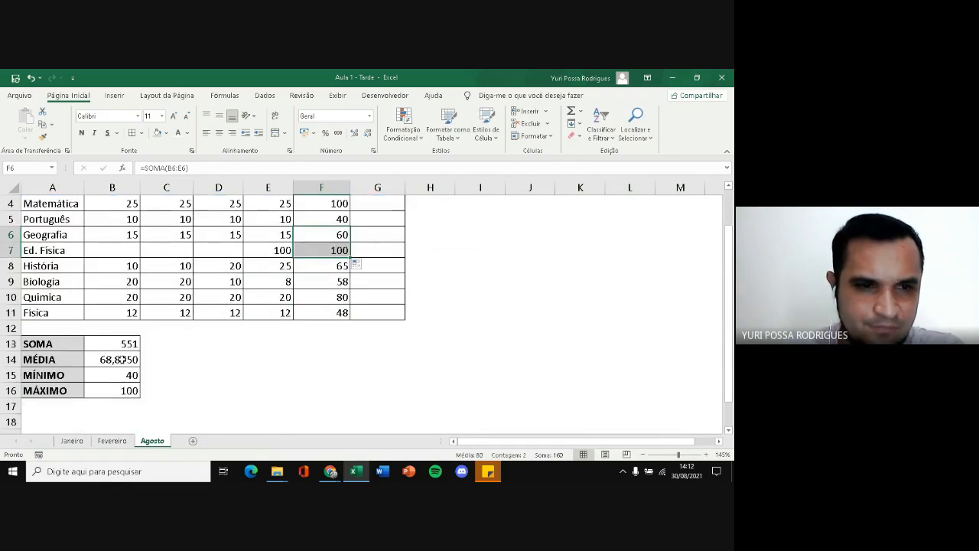
{"action": "left_click_drag", "start_coordinate": [121, 342], "coordinate": [117, 388]}
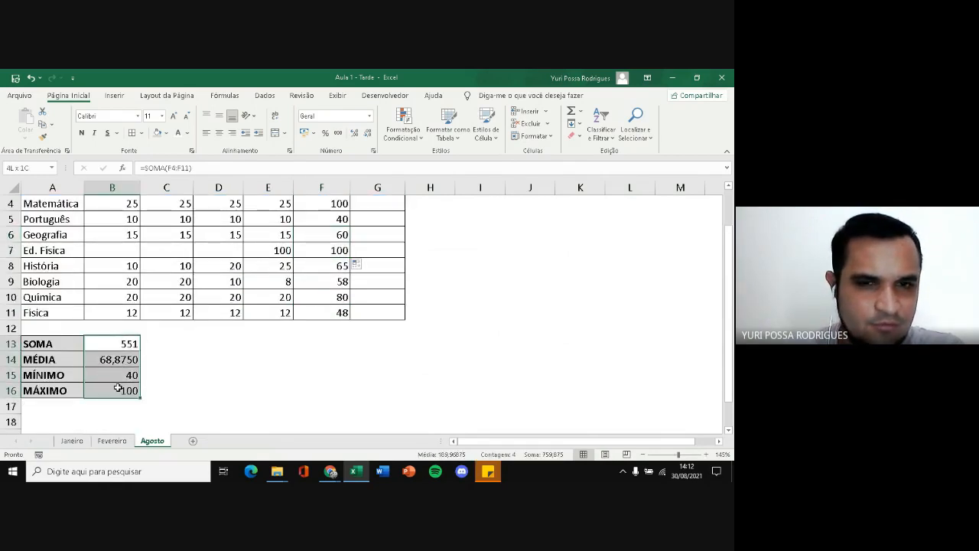
{"action": "left_click", "coordinate": [275, 250]}
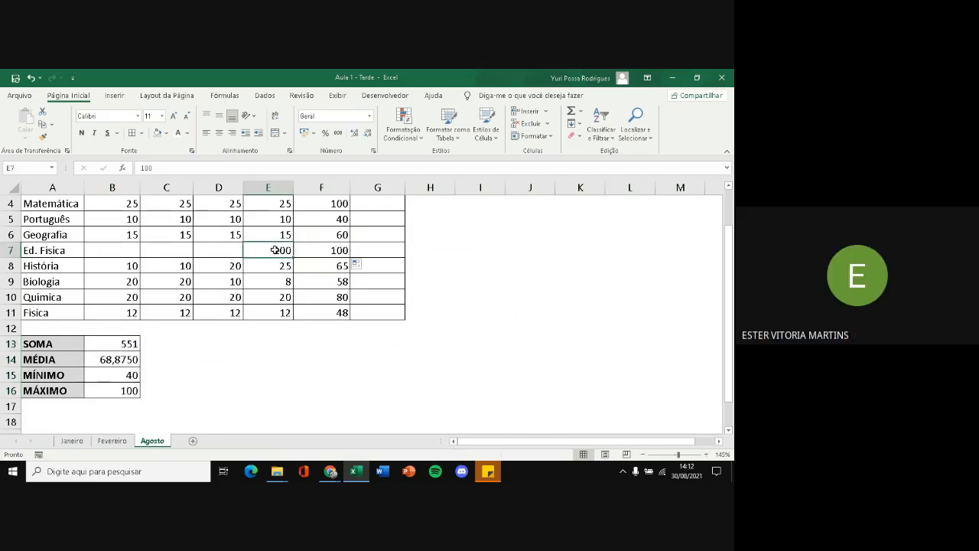
{"action": "type", "text": "1000"}
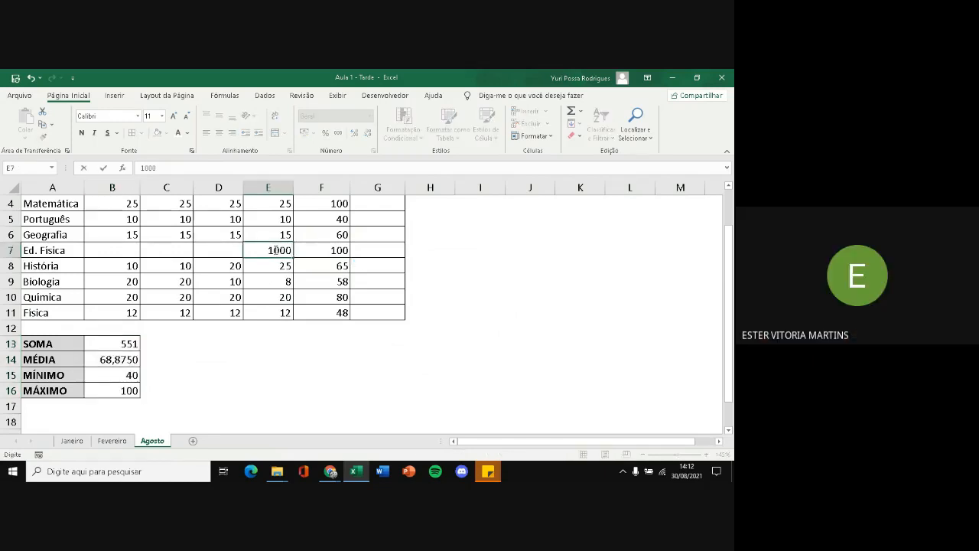
{"action": "key", "text": "Return"}
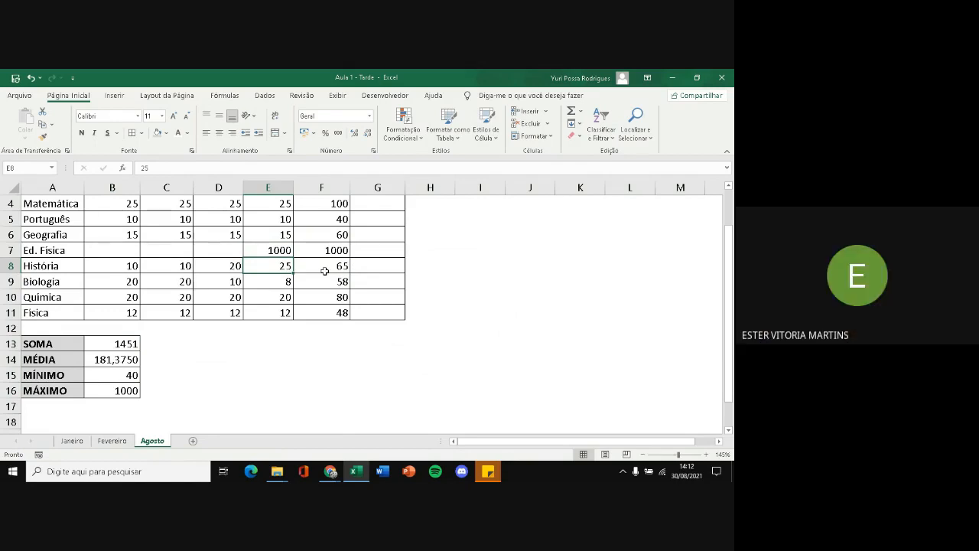
Undo the Ed. Física grade, total and name entries as well as the row inserted above História
{"action": "key", "text": "ctrl+z"}
{"action": "key", "text": "ctrl+z"}
{"action": "key", "text": "ctrl+z"}
{"action": "key", "text": "ctrl+z"}
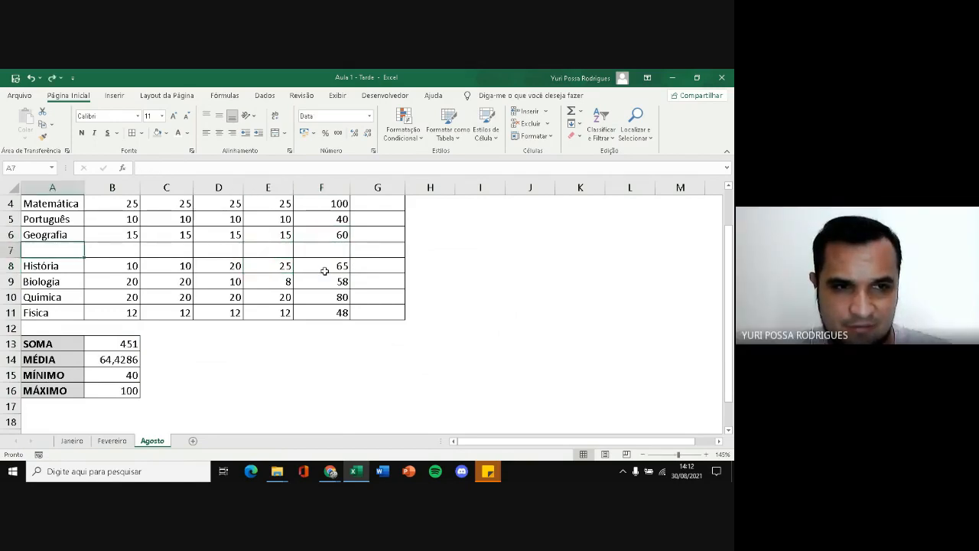
{"action": "key", "text": "ctrl+z"}
{"action": "key", "text": "ctrl+z"}
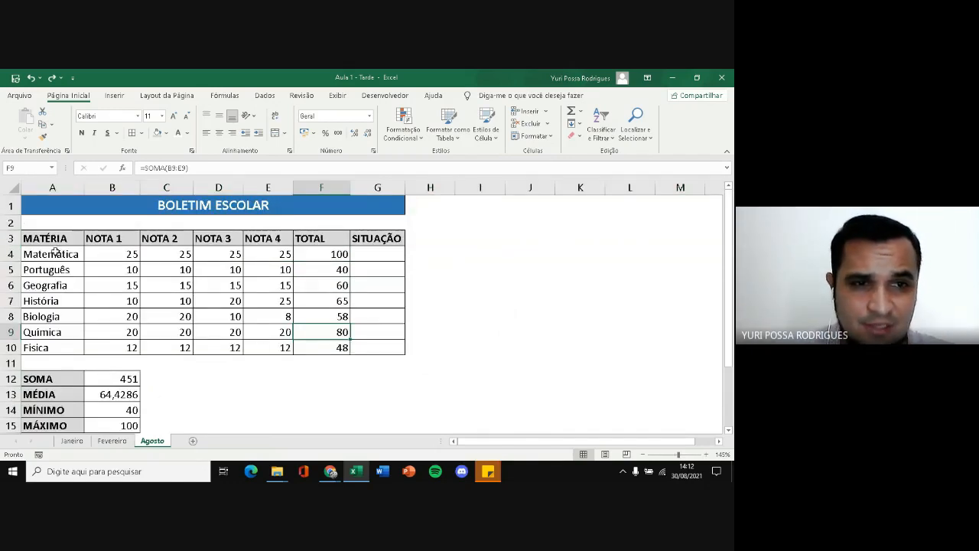
Format the range A3:G10 as a table with a blue medium style, keeping the first row as headers
{"action": "left_click_drag", "start_coordinate": [69, 239], "coordinate": [379, 348]}
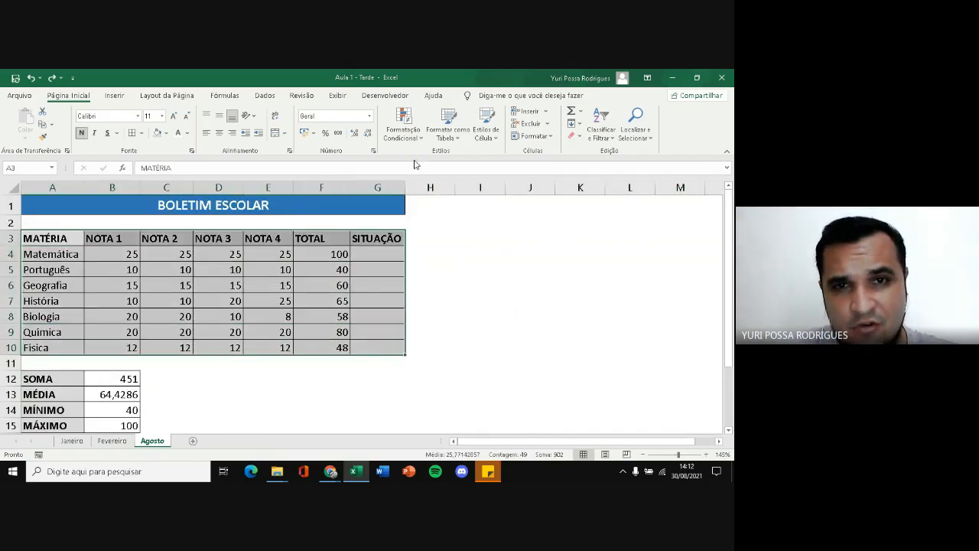
{"action": "left_click", "coordinate": [452, 136]}
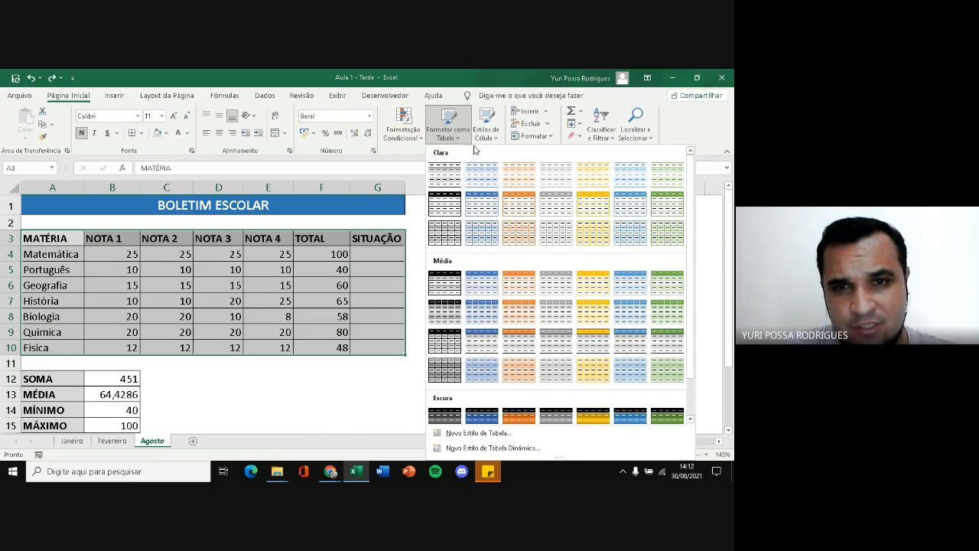
{"action": "left_click", "coordinate": [507, 281]}
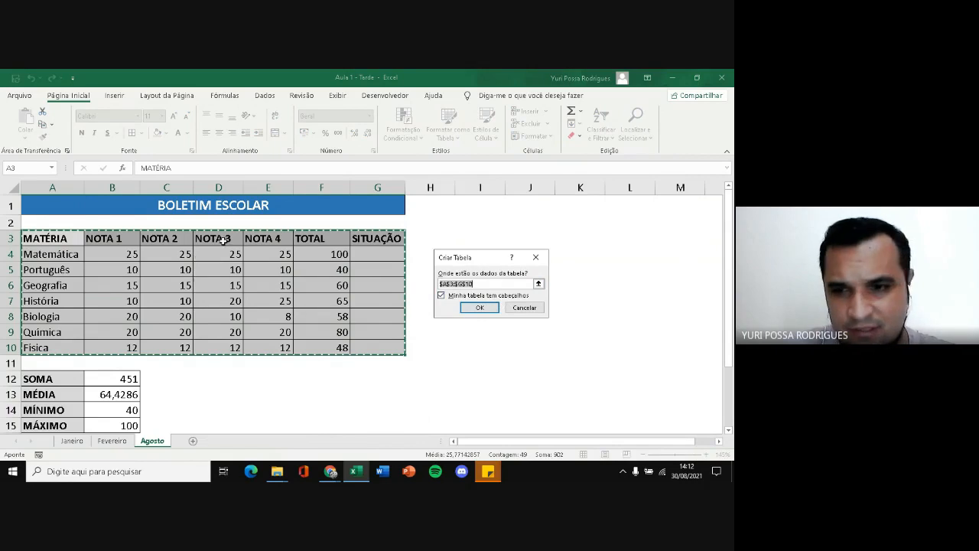
{"action": "left_click", "coordinate": [474, 307]}
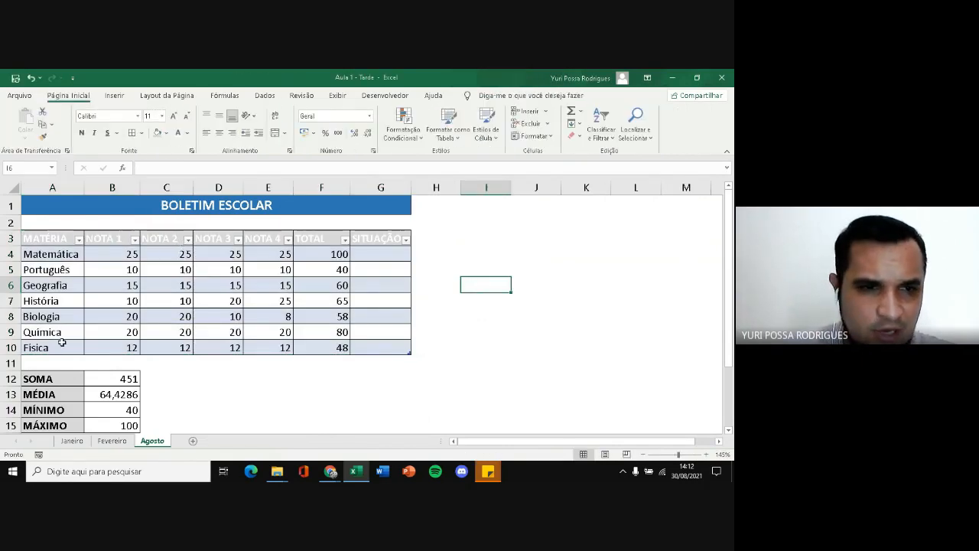
Extend the formatted table by one row below Física, to row 11
{"action": "left_click", "coordinate": [25, 348]}
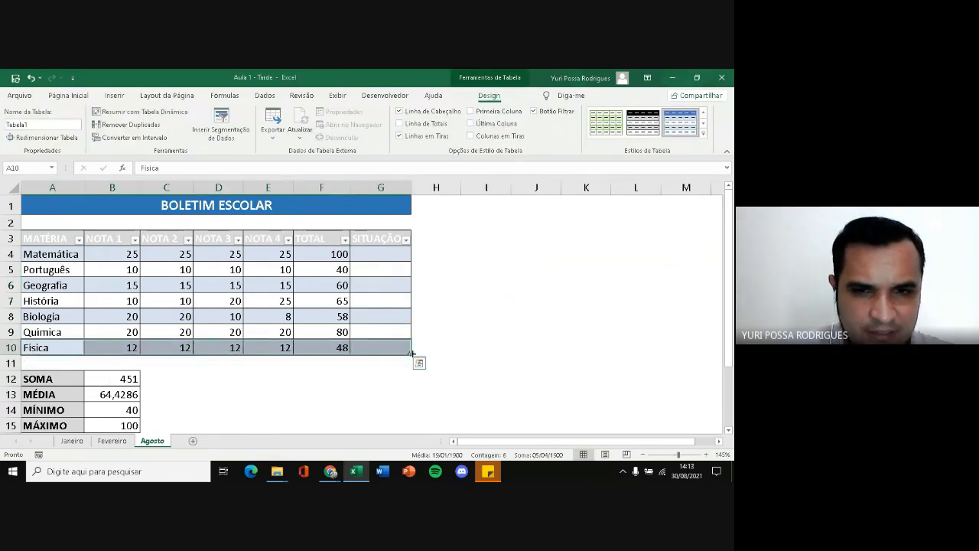
{"action": "left_click", "coordinate": [447, 328]}
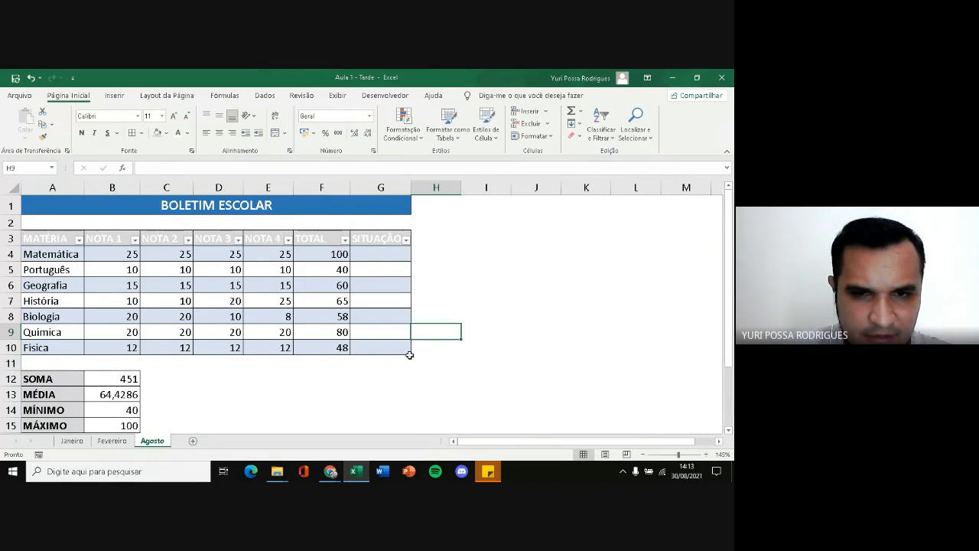
{"action": "left_click_drag", "start_coordinate": [409, 353], "coordinate": [410, 369]}
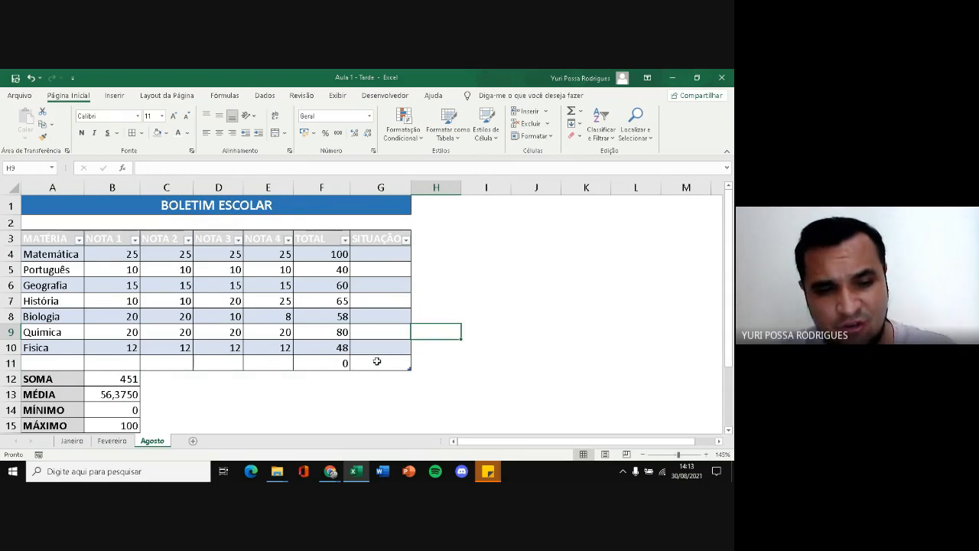
Undo the table extension and the table formatting of the grade range
{"action": "key", "text": "ctrl+z"}
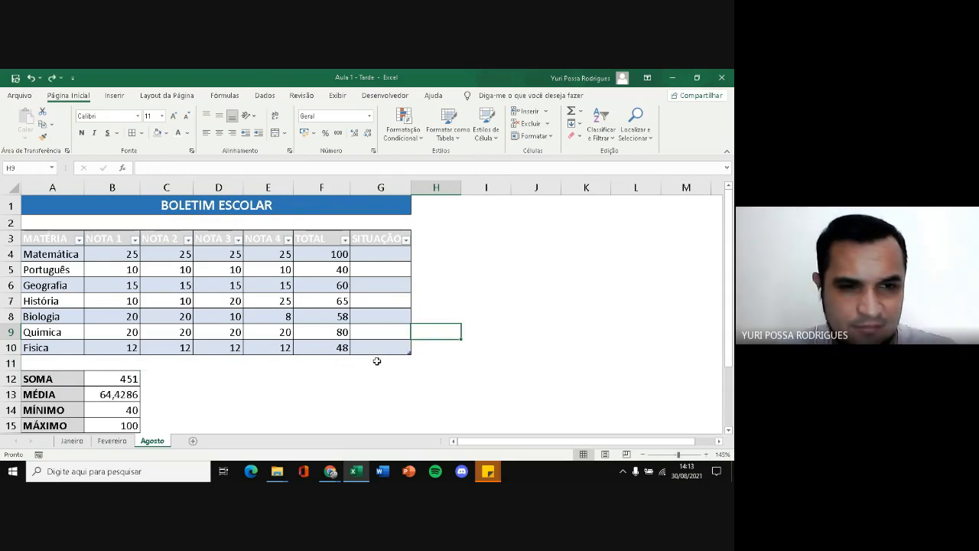
{"action": "key", "text": "ctrl+z"}
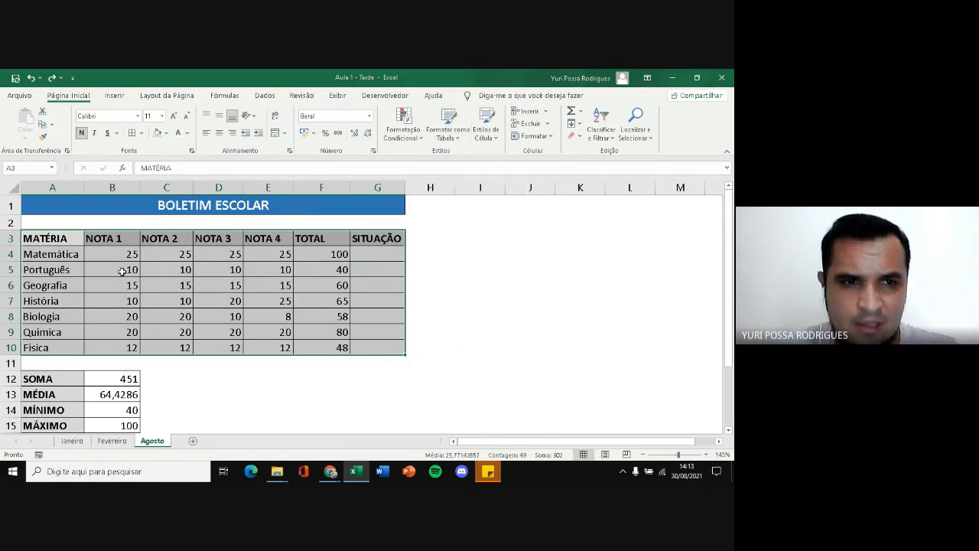
{"action": "left_click", "coordinate": [103, 300]}
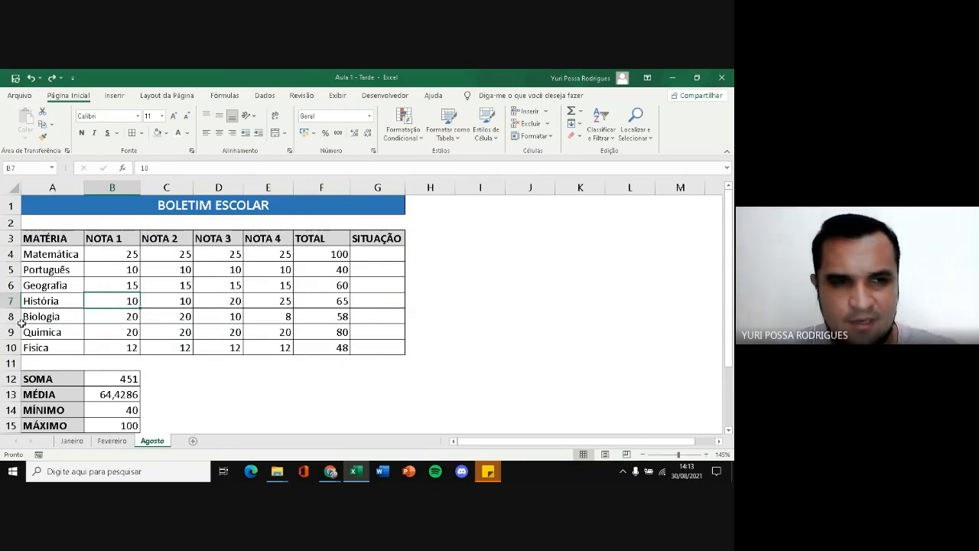
Check which range of totals the SOMA formula in B12 covers, leaving the formula unchanged
{"action": "left_click", "coordinate": [11, 362]}
{"action": "double_click", "coordinate": [134, 376]}
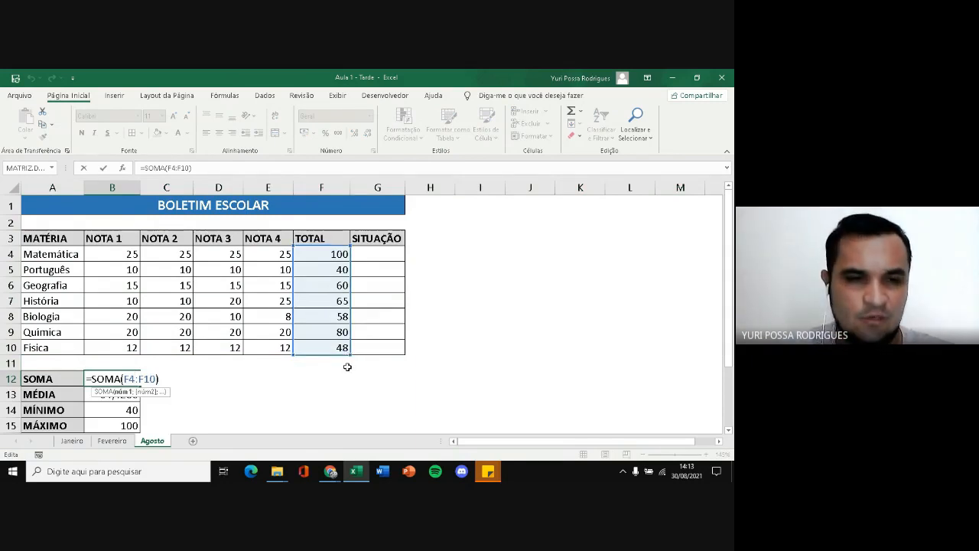
{"action": "key", "text": "Escape"}
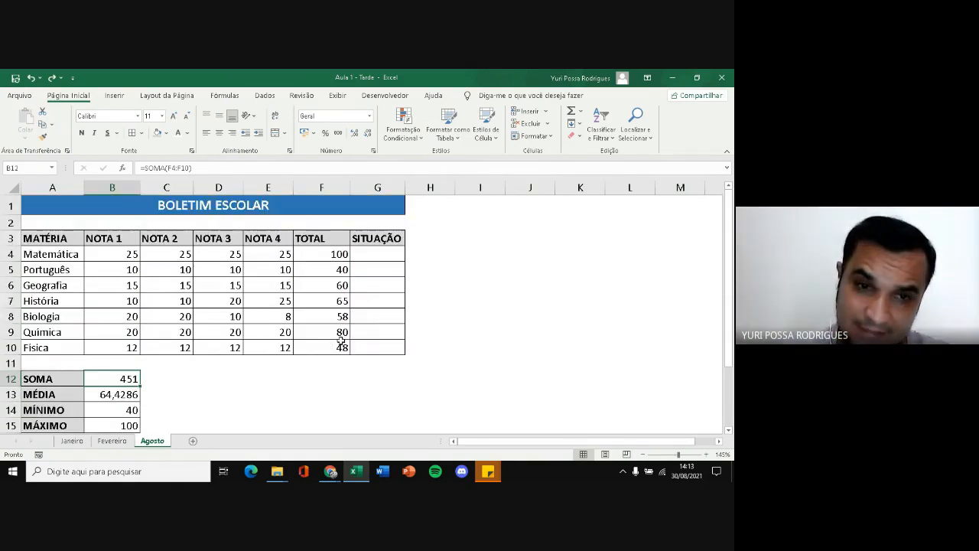
Start a SE formula in Matemática's SITUAÇÃO cell G4 that returns "Aprovado" when F4>=60
{"action": "left_click", "coordinate": [382, 251]}
{"action": "type", "text": "s"}
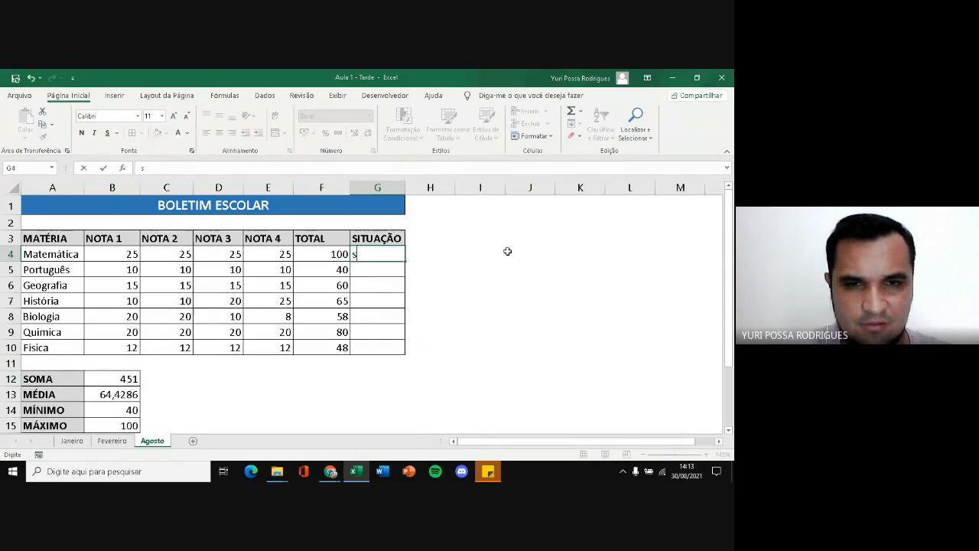
{"action": "type", "text": "=SE"}
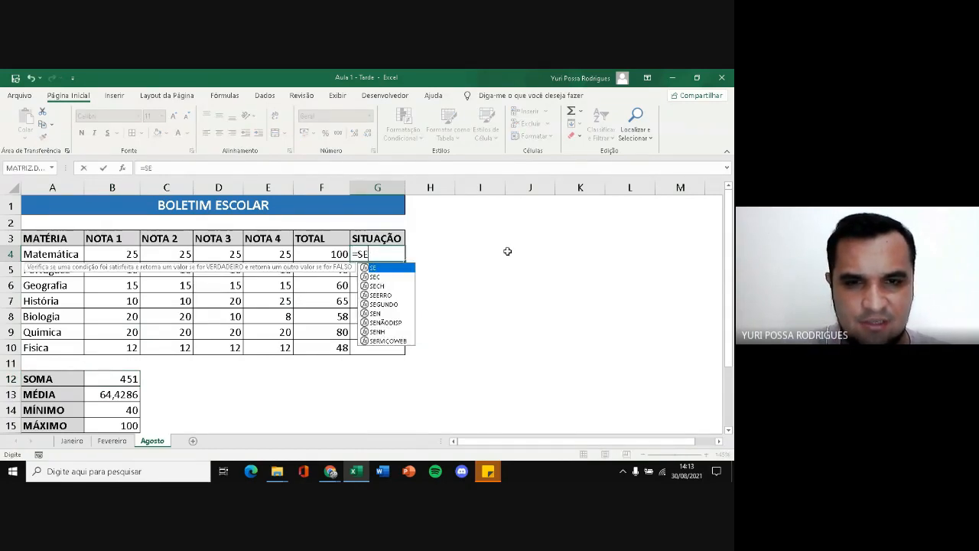
{"action": "type", "text": "("}
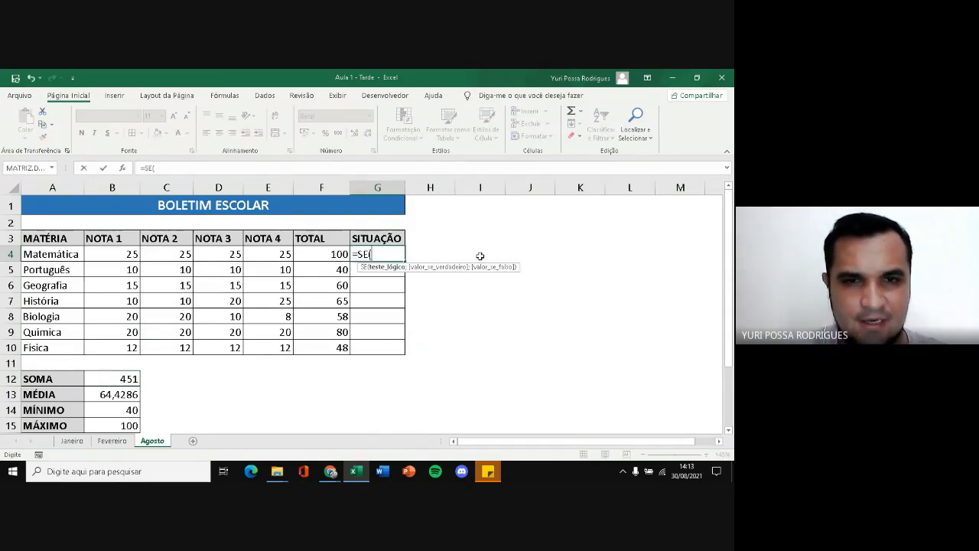
{"action": "left_click", "coordinate": [333, 251]}
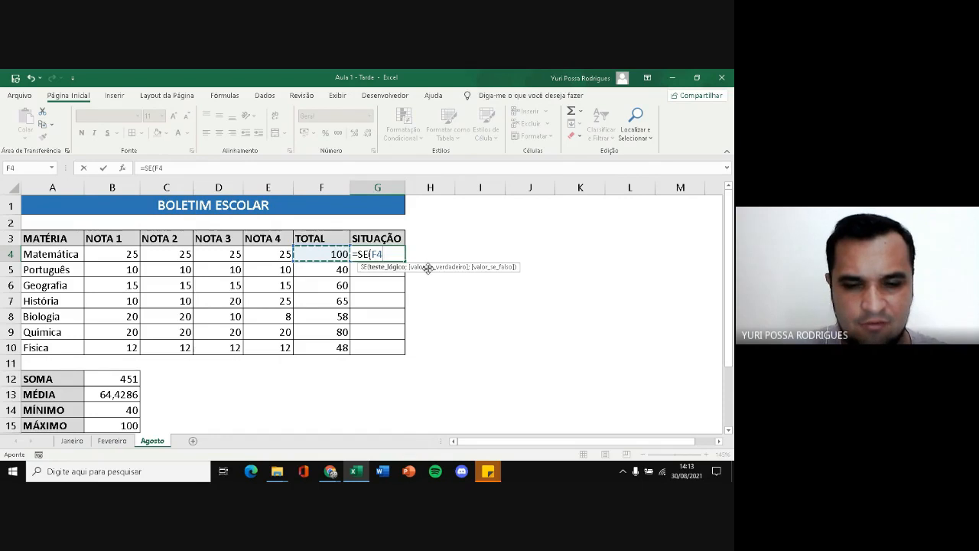
{"action": "type", "text": ">=60"}
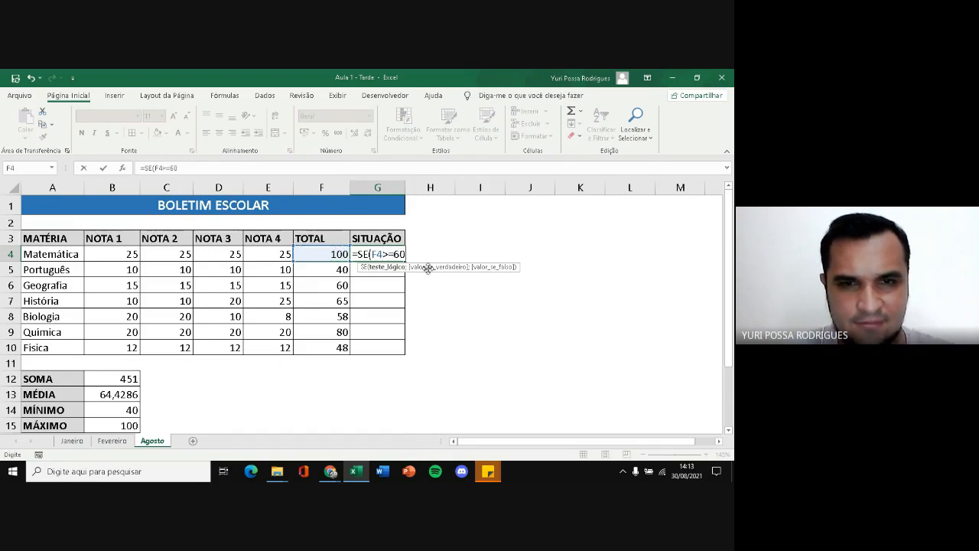
{"action": "type", "text": ";"}
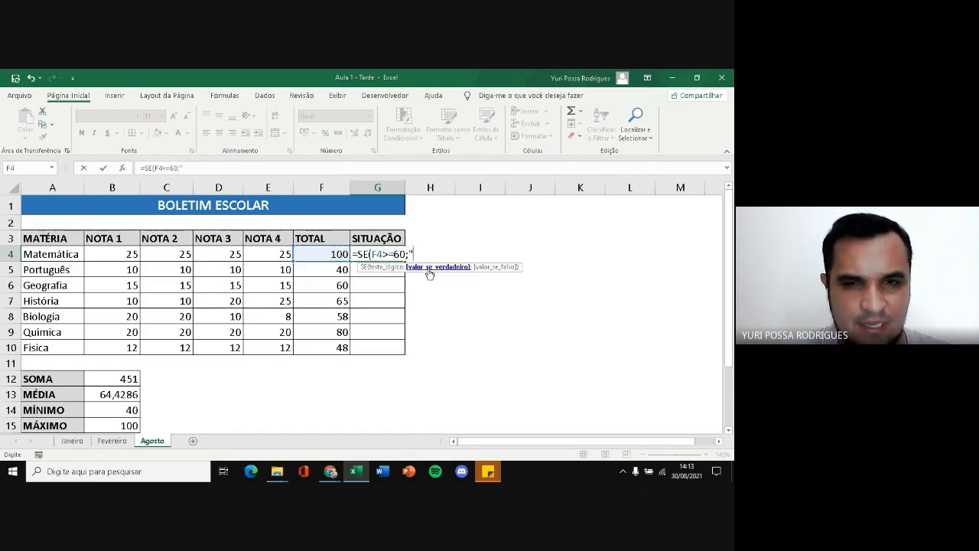
{"action": "type", "text": "\"Aprova"}
{"action": "key", "text": "BackSpace"}
{"action": "type", "text": "Aprovado"}
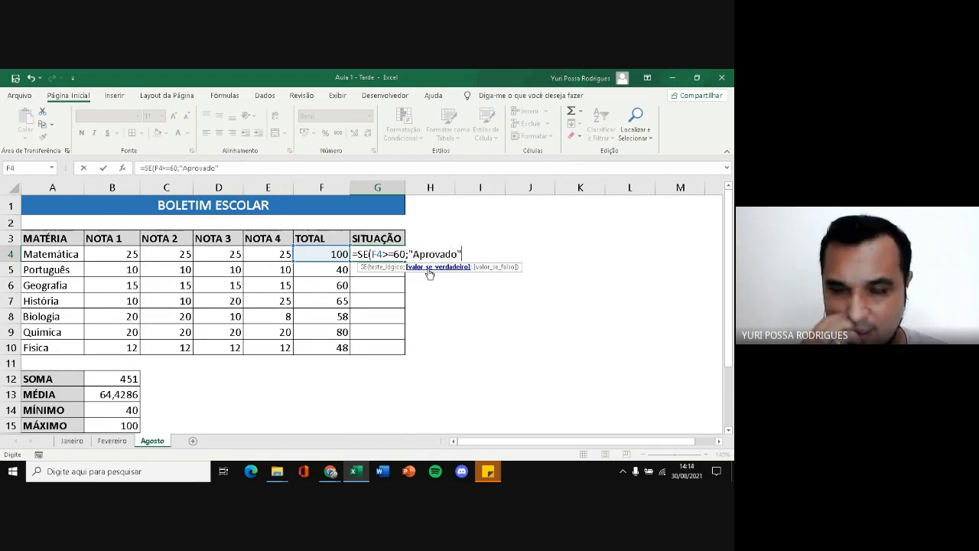
{"action": "type", "text": "\";se("}
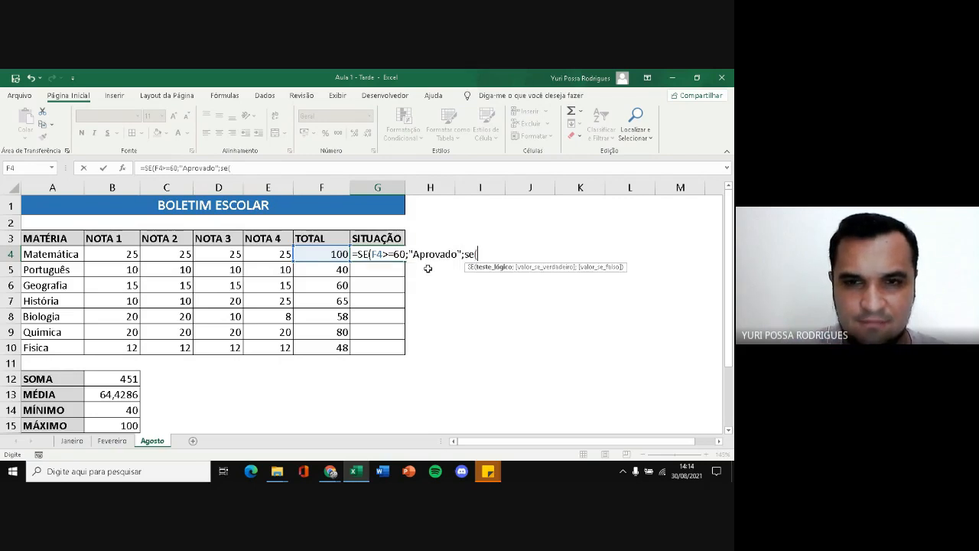
Give the G4 formula a nested SE as its false value, returning "Recuperação" when F4>=50
{"action": "left_click", "coordinate": [333, 256]}
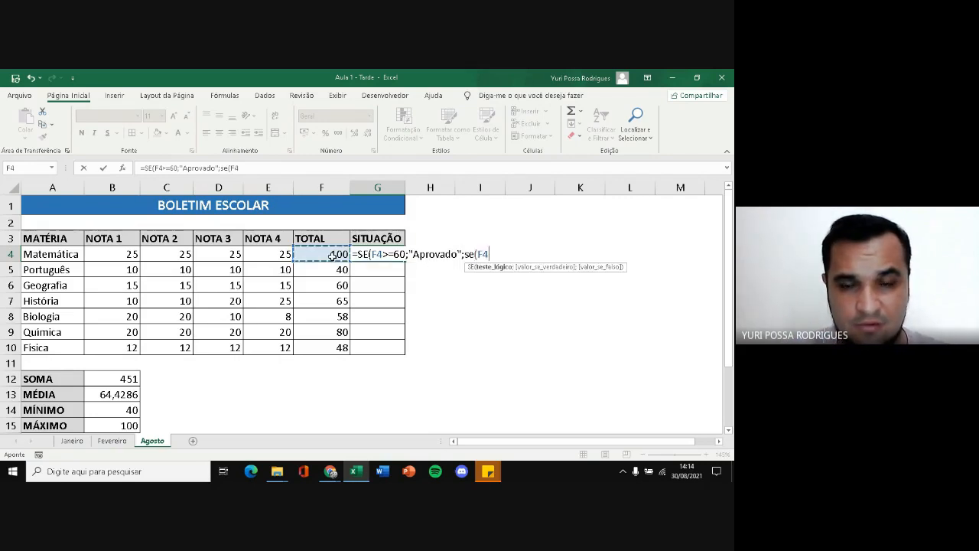
{"action": "type", "text": ">="}
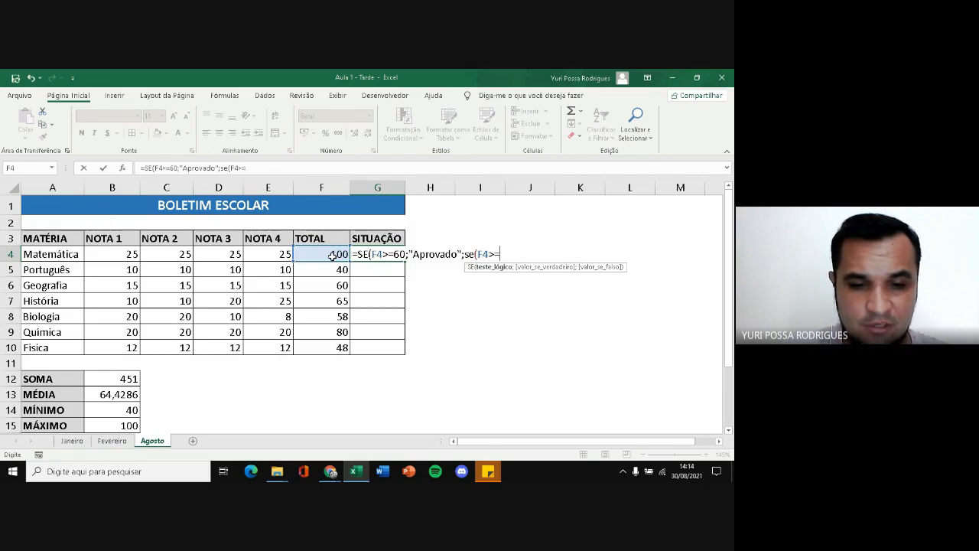
{"action": "type", "text": "50;"}
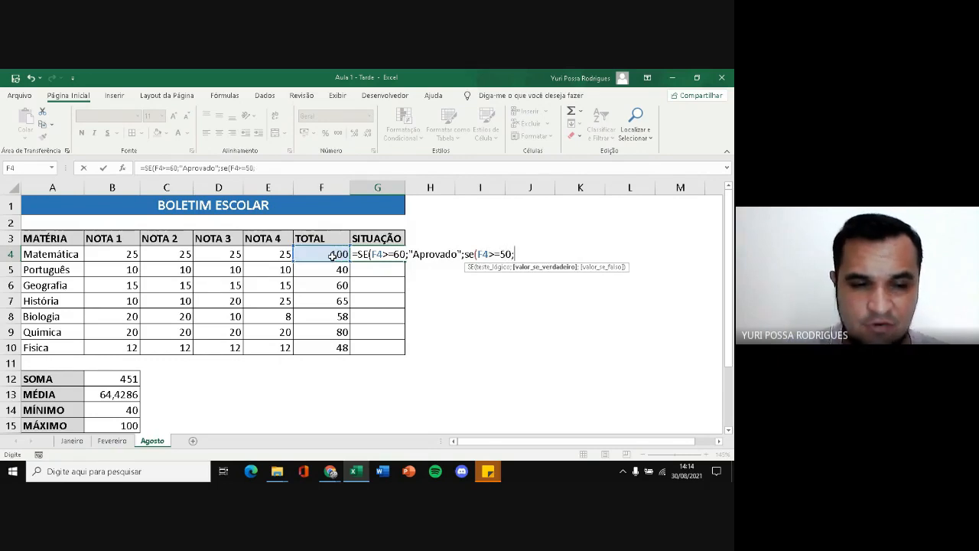
{"action": "type", "text": "\"Re"}
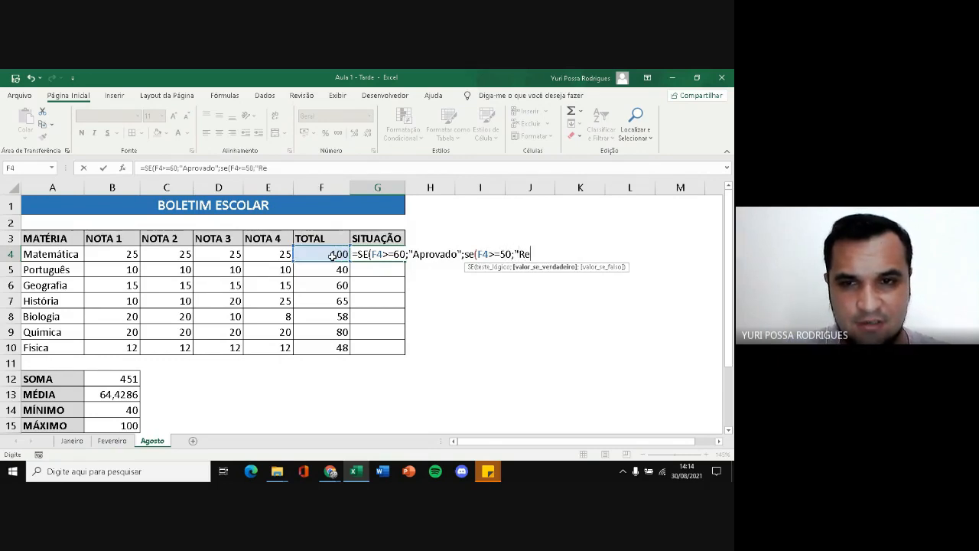
{"action": "type", "text": "cuperação\";"}
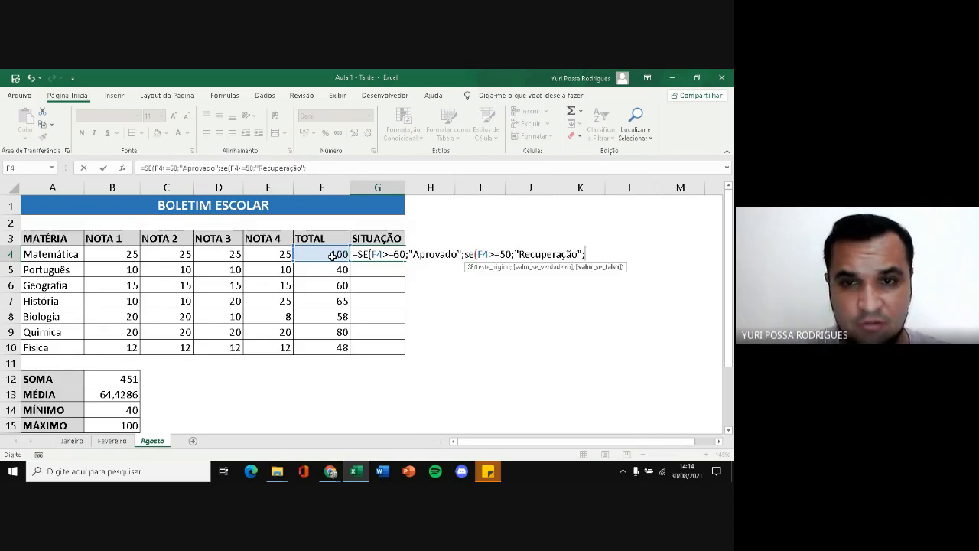
Complete the G4 formula with "Reprovado" as the nested SE's false value and fill it down to G10
{"action": "type", "text": "\"Reprovado"}
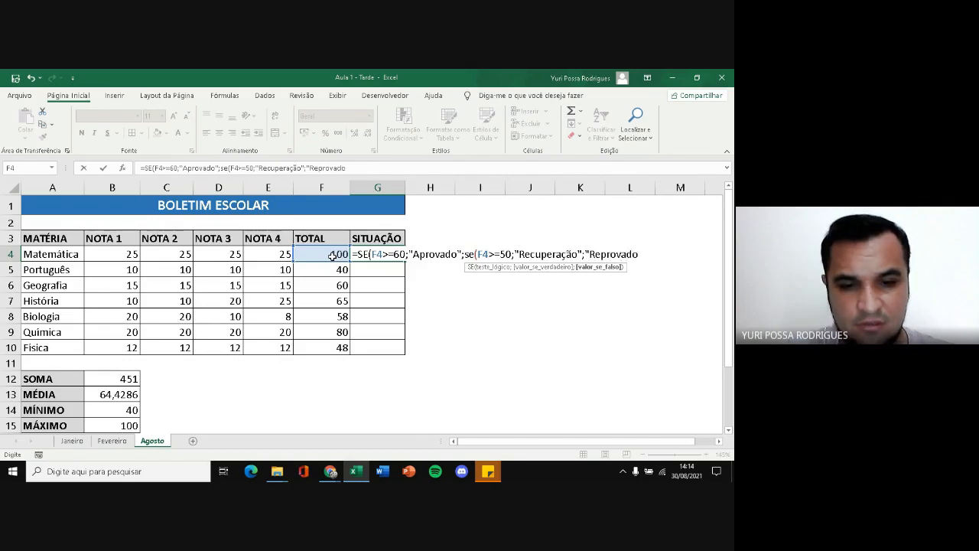
{"action": "type", "text": "\"))"}
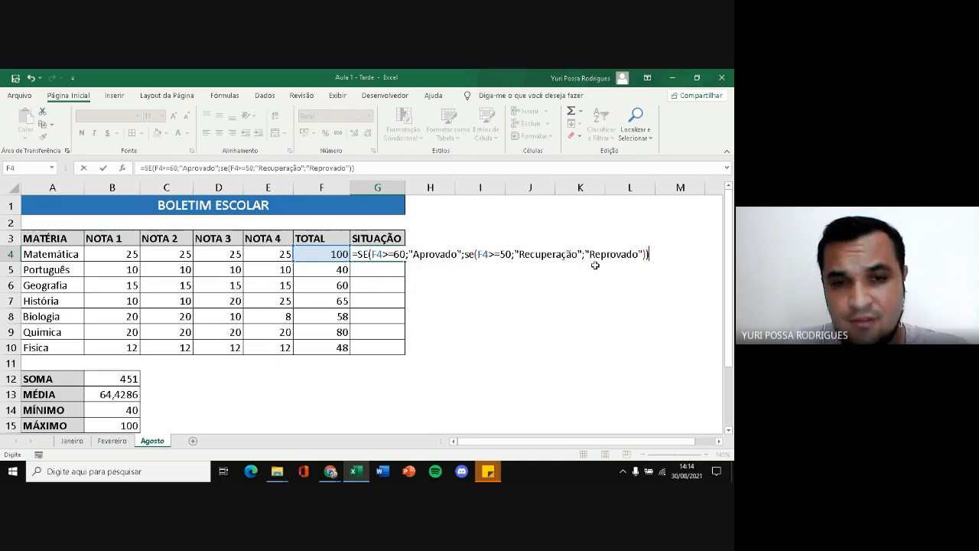
{"action": "key", "text": "Return"}
{"action": "left_click", "coordinate": [373, 257]}
{"action": "left_click_drag", "start_coordinate": [403, 261], "coordinate": [405, 352]}
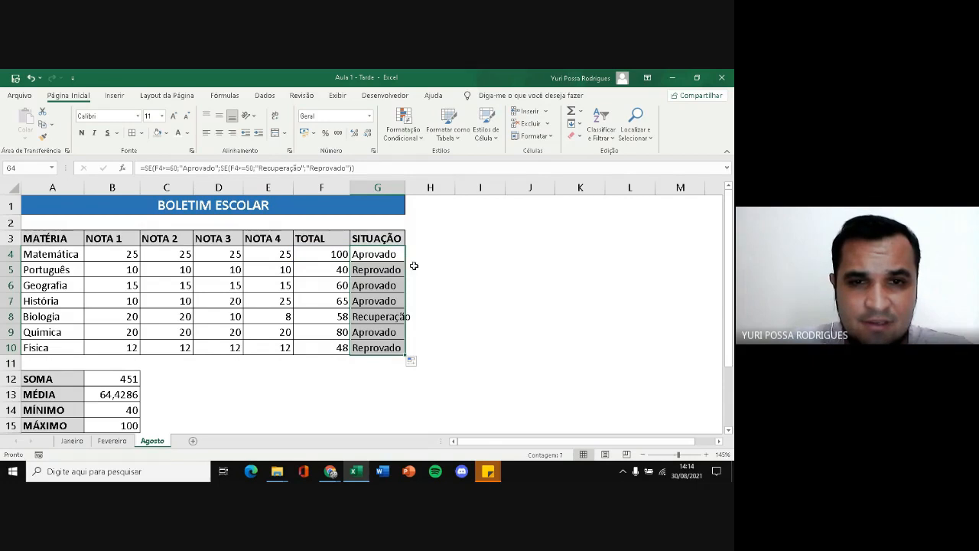
Fit the SITUAÇÃO column's width to its contents and review the nested SE formulas in G5, G8 and G4
{"action": "double_click", "coordinate": [404, 188]}
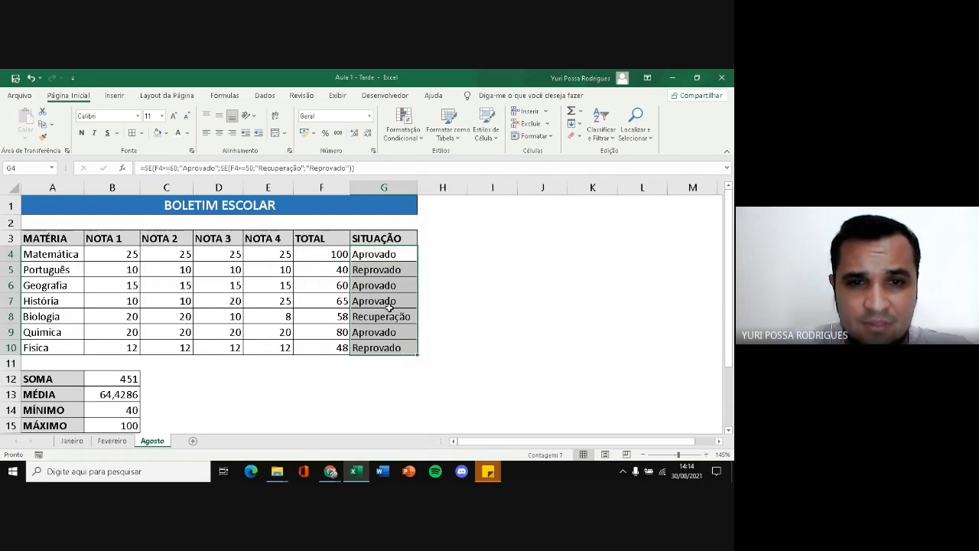
{"action": "left_click", "coordinate": [391, 270]}
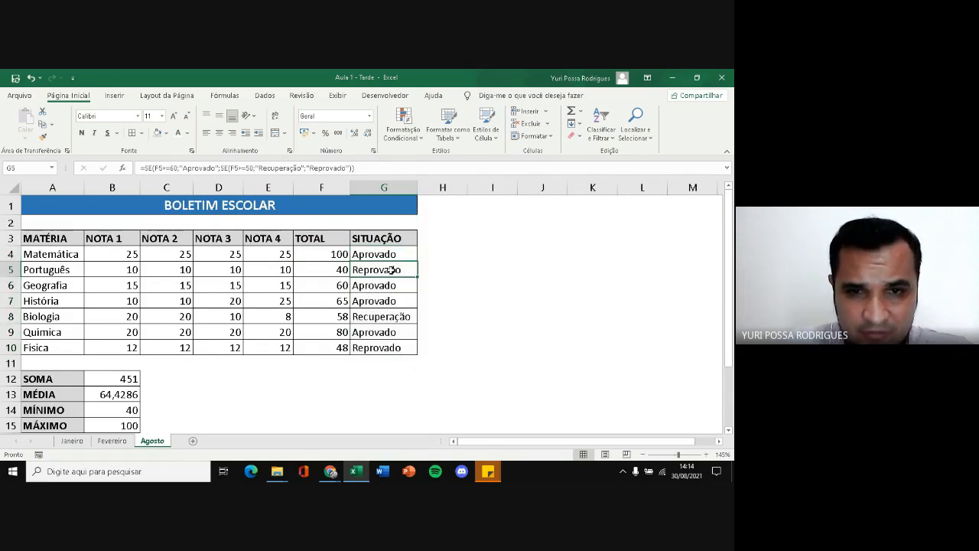
{"action": "left_click", "coordinate": [393, 314]}
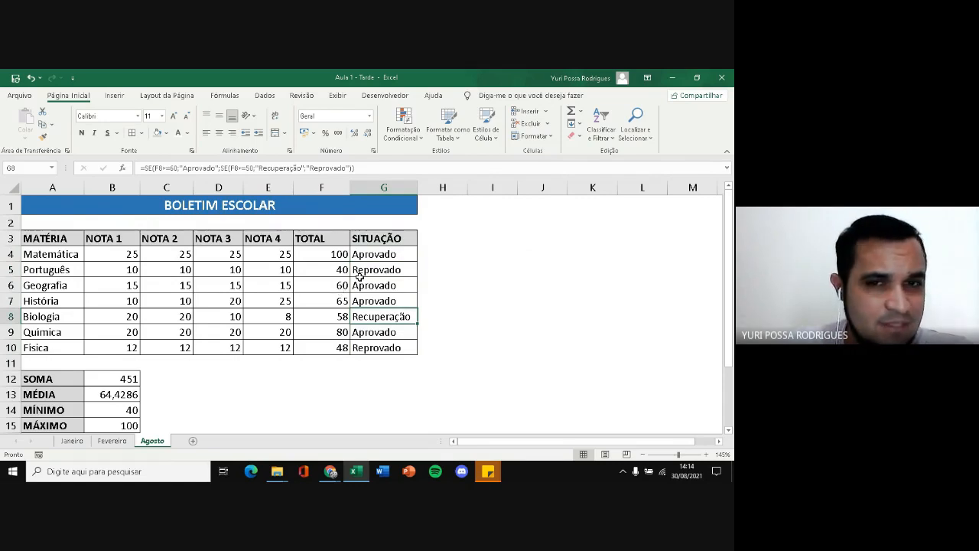
{"action": "double_click", "coordinate": [373, 259]}
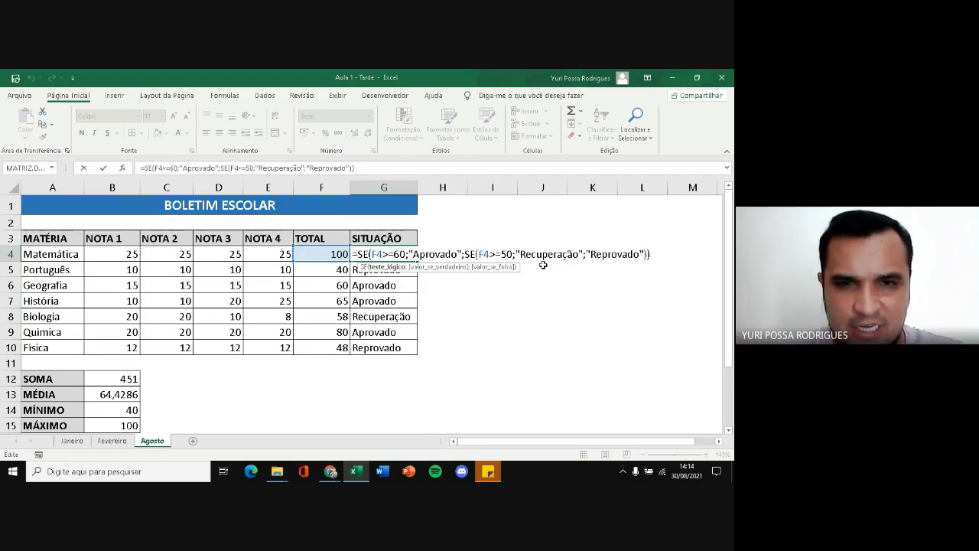
{"action": "key", "text": "ctrl+Return"}
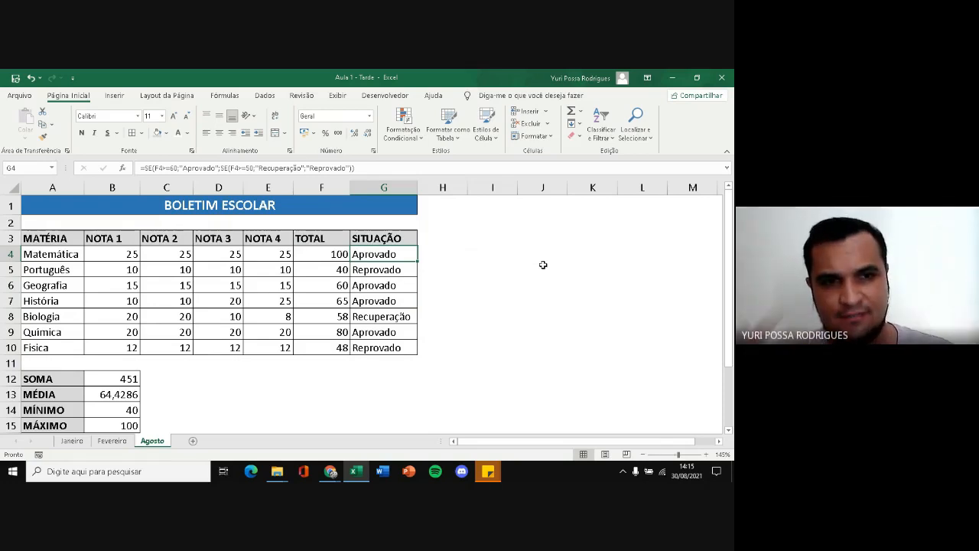
Switch to the Planilhas folder in File Explorer and open the Aula1Excel image to review the exercise model
{"action": "mouse_move", "coordinate": [277, 471]}
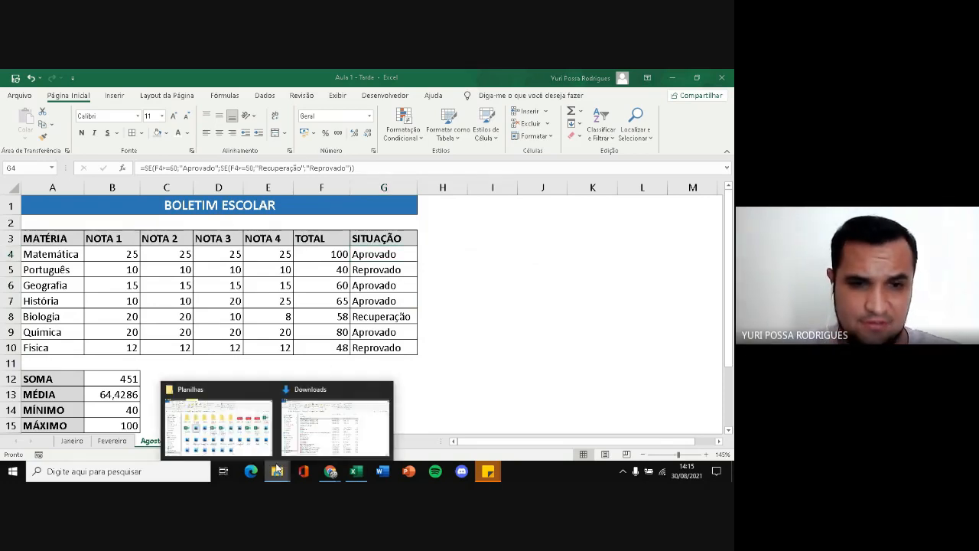
{"action": "left_click", "coordinate": [217, 419]}
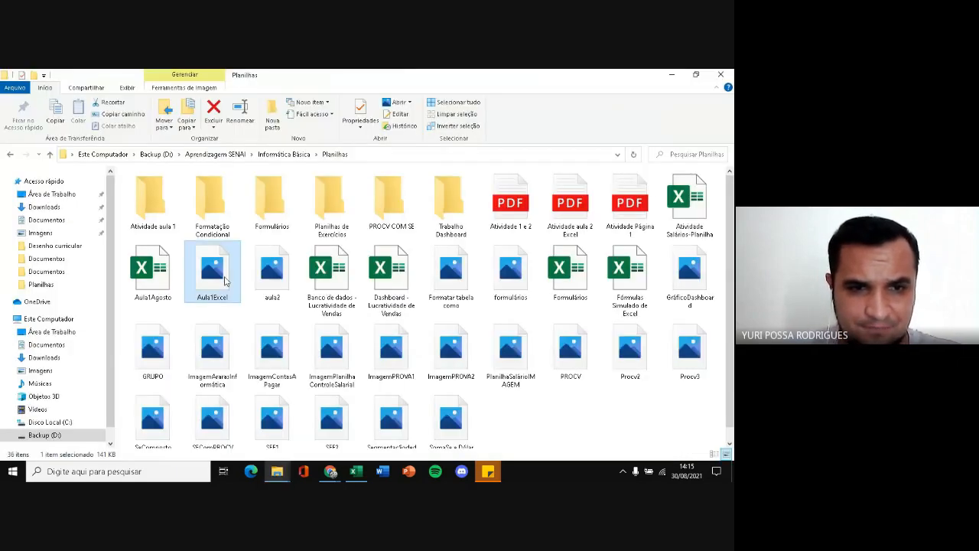
{"action": "double_click", "coordinate": [223, 279]}
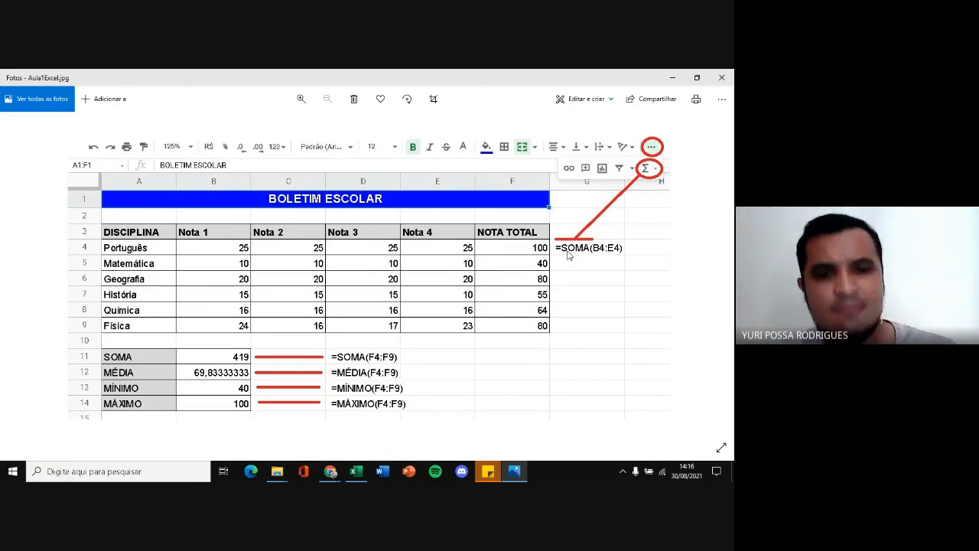
Switch to Google Classroom in Chrome and start a new Atividade in the INFORMÁTICA BÁSICA class
{"action": "mouse_move", "coordinate": [330, 474]}
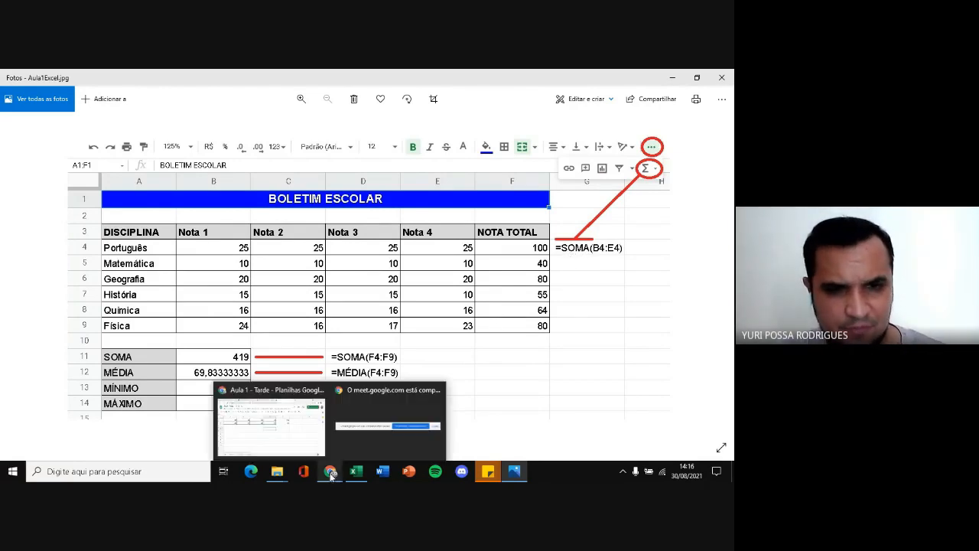
{"action": "left_click", "coordinate": [290, 435]}
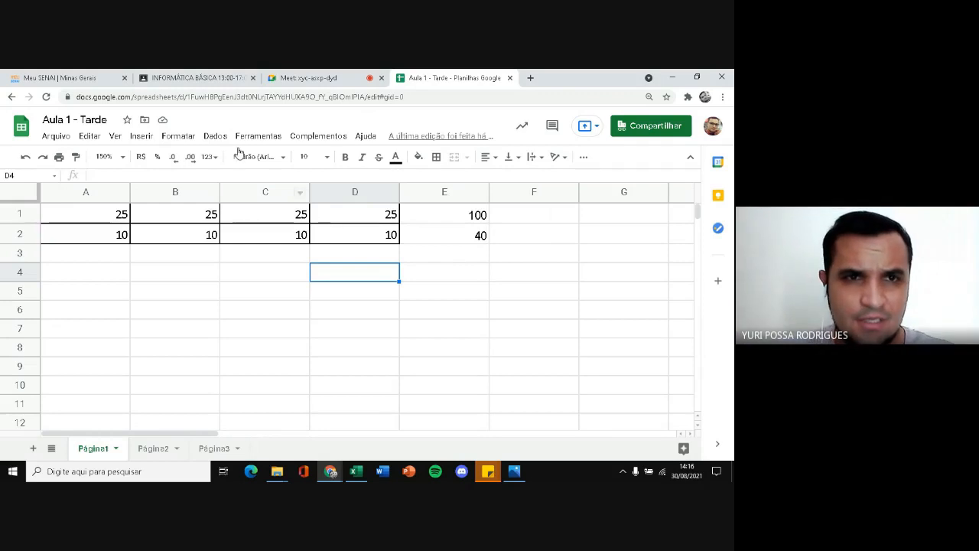
{"action": "left_click", "coordinate": [209, 79]}
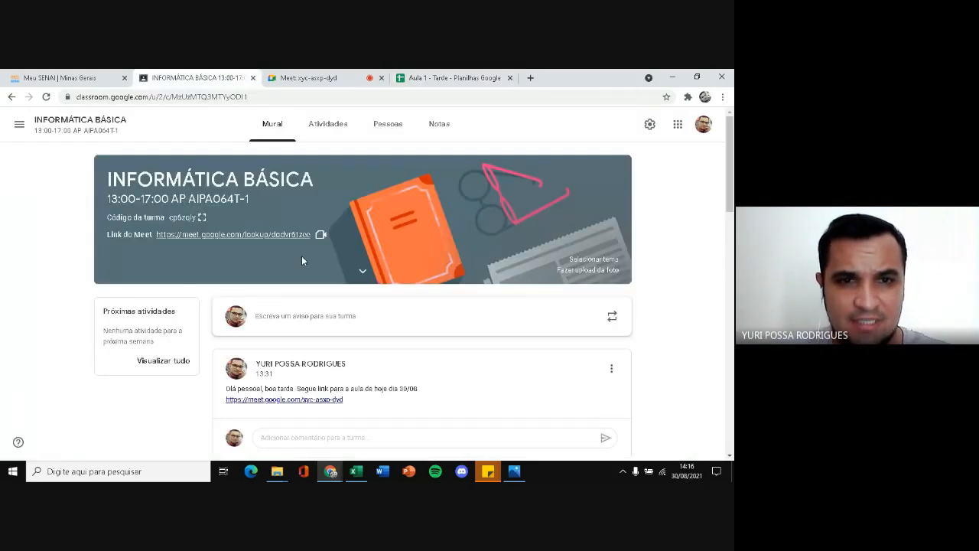
{"action": "left_click", "coordinate": [328, 123]}
{"action": "left_click", "coordinate": [195, 163]}
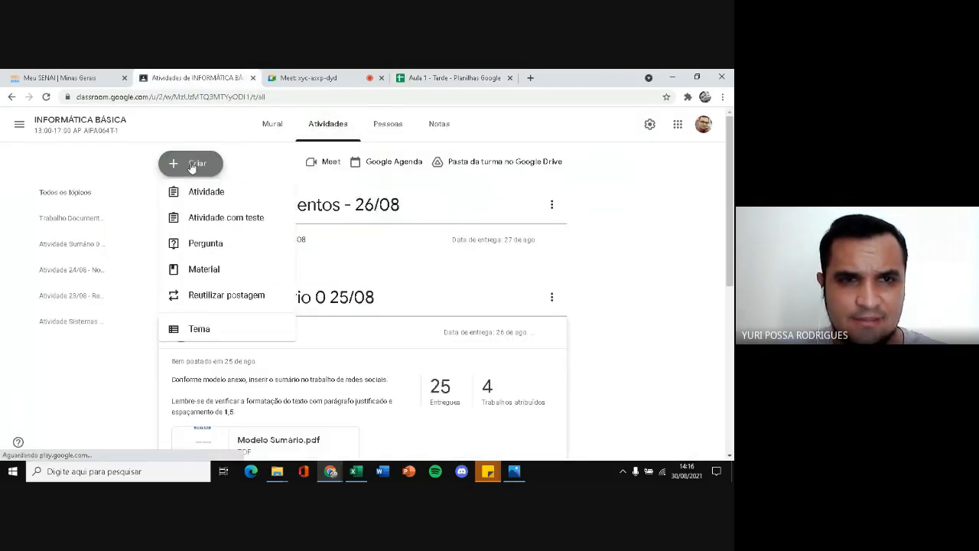
{"action": "left_click", "coordinate": [215, 208]}
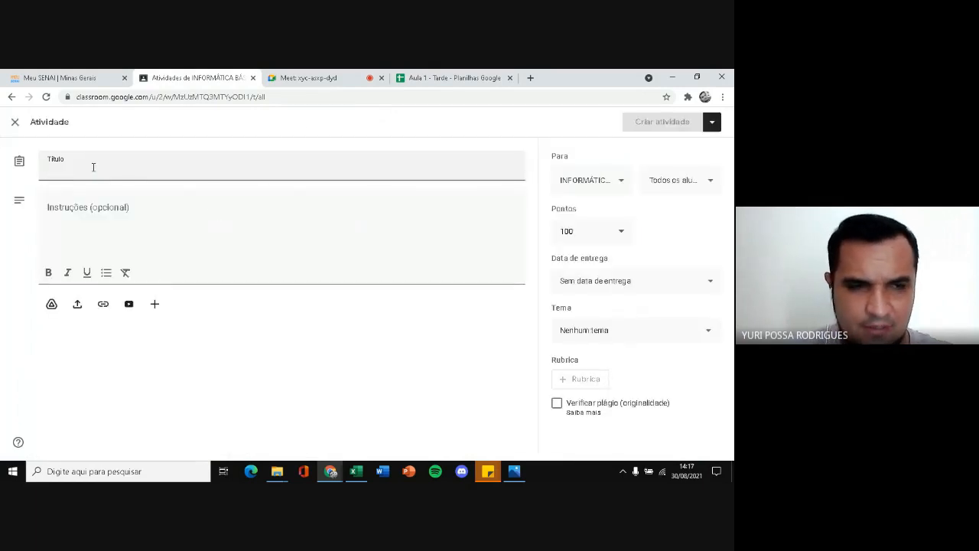
Title the activity "Aula 1 - Planilhas Eletrônicas - 30/08"
{"action": "type", "text": "Aula "}
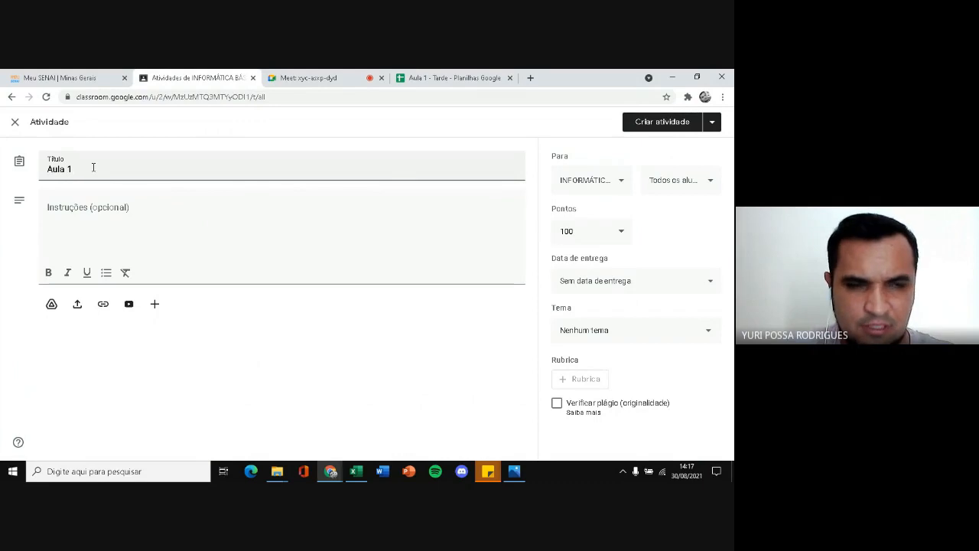
{"action": "type", "text": "1 - Planilhas"}
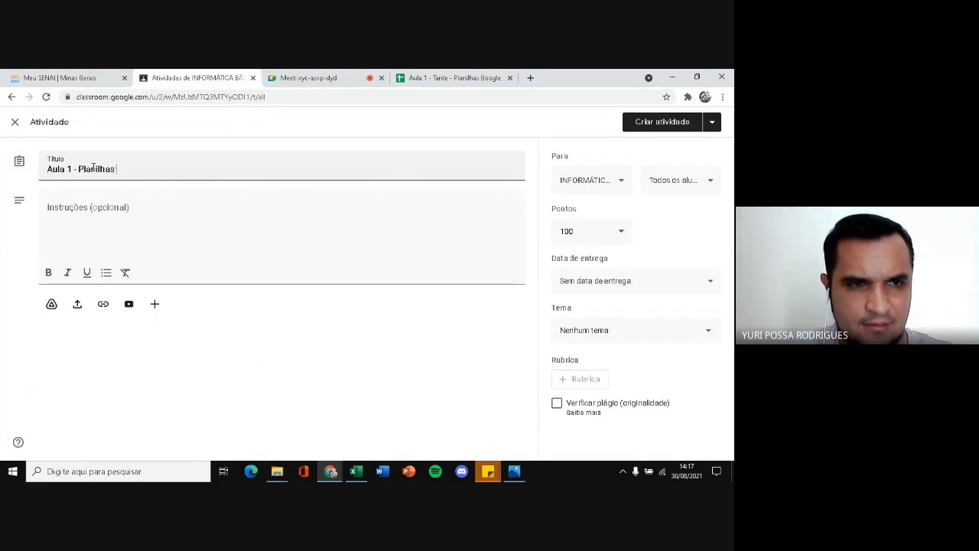
{"action": "type", "text": " Eletrônicas"}
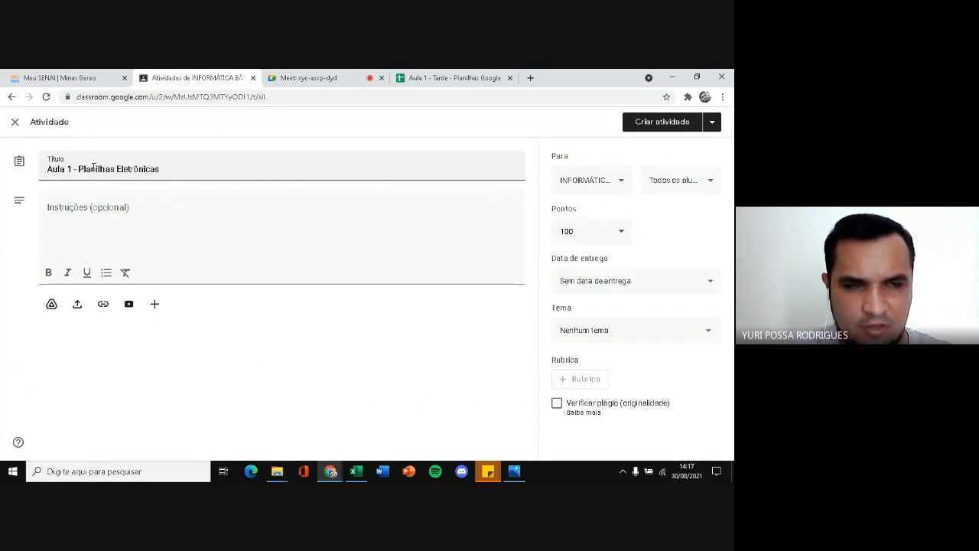
{"action": "type", "text": " -"}
{"action": "type", "text": " 3"}
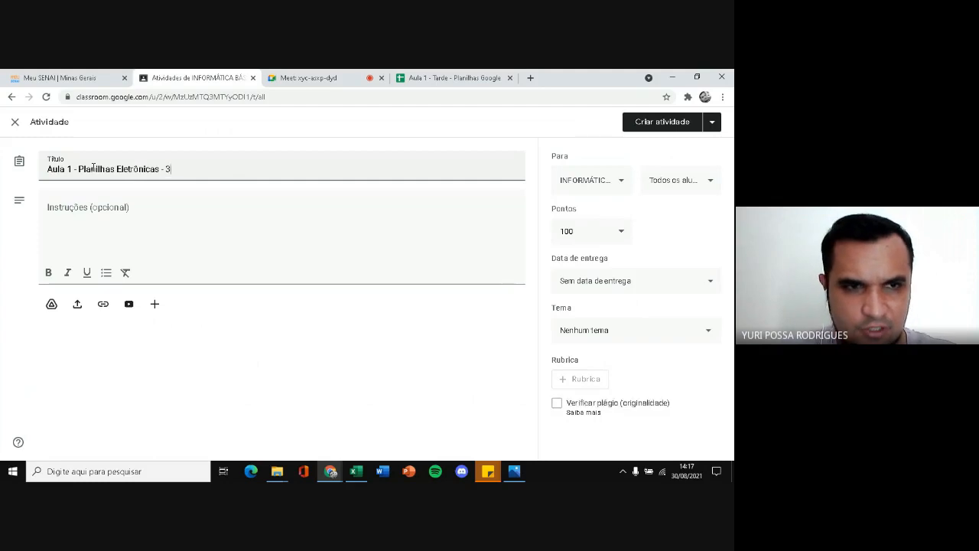
{"action": "type", "text": "0/"}
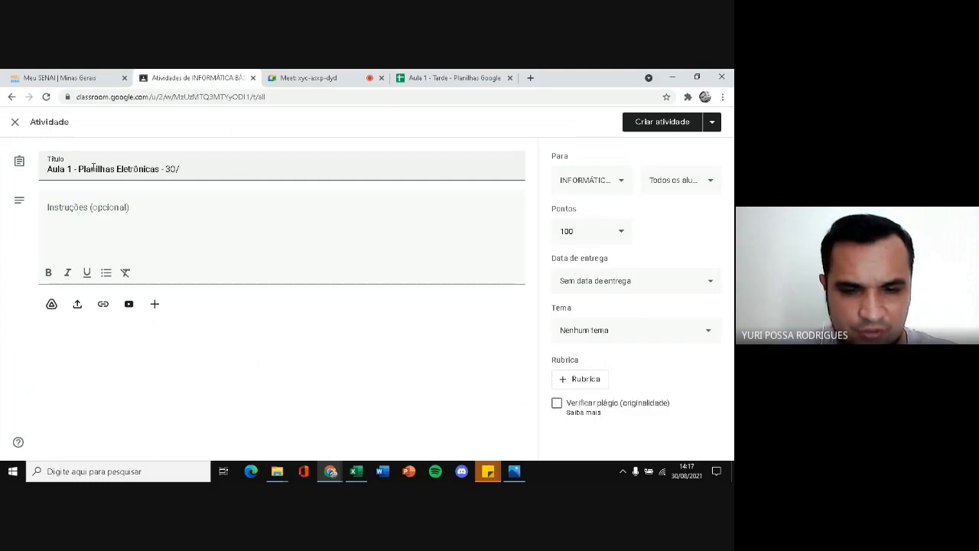
{"action": "type", "text": "08"}
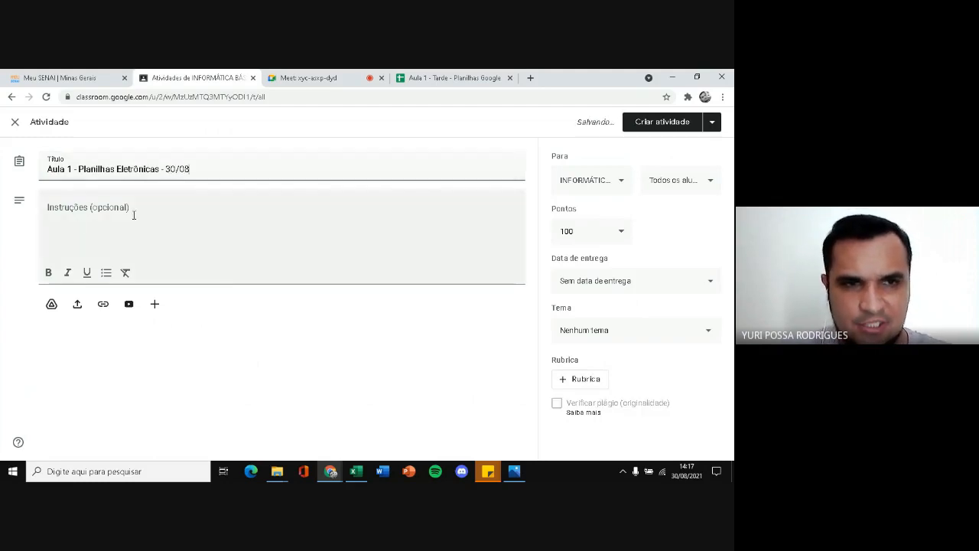
Enter the activity instructions "Conforme imagem anexa criar a planilha do boletim escolar."
{"action": "left_click", "coordinate": [129, 207]}
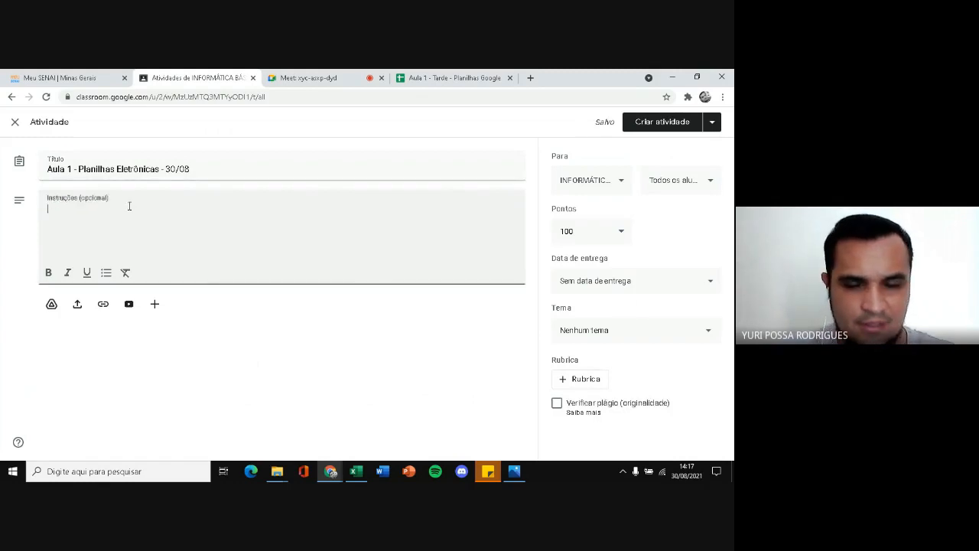
{"action": "type", "text": "Co"}
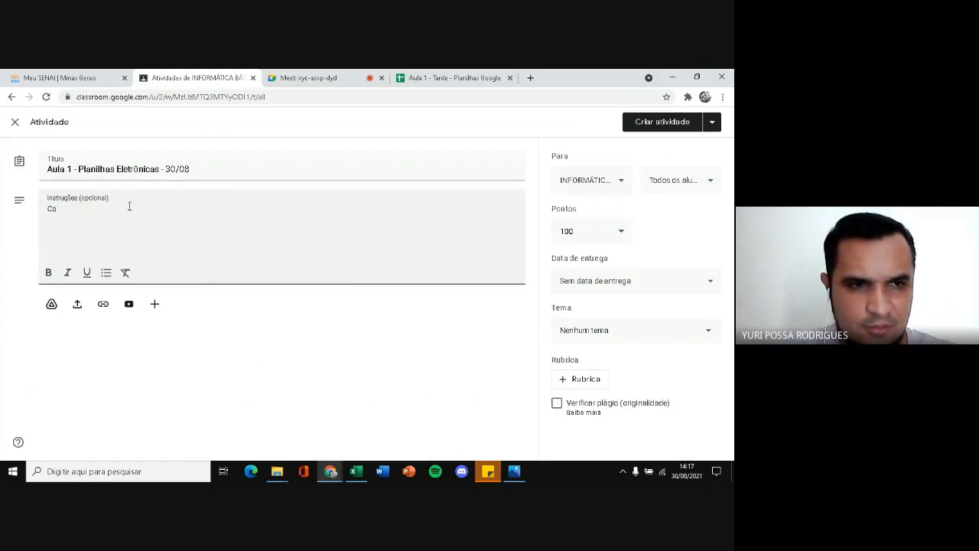
{"action": "type", "text": "nforme "}
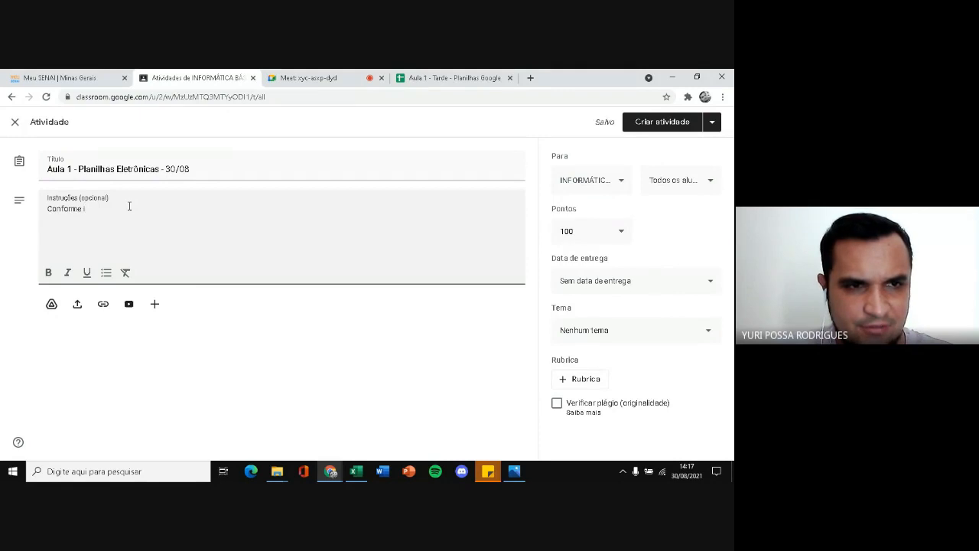
{"action": "type", "text": "imagem anexa"}
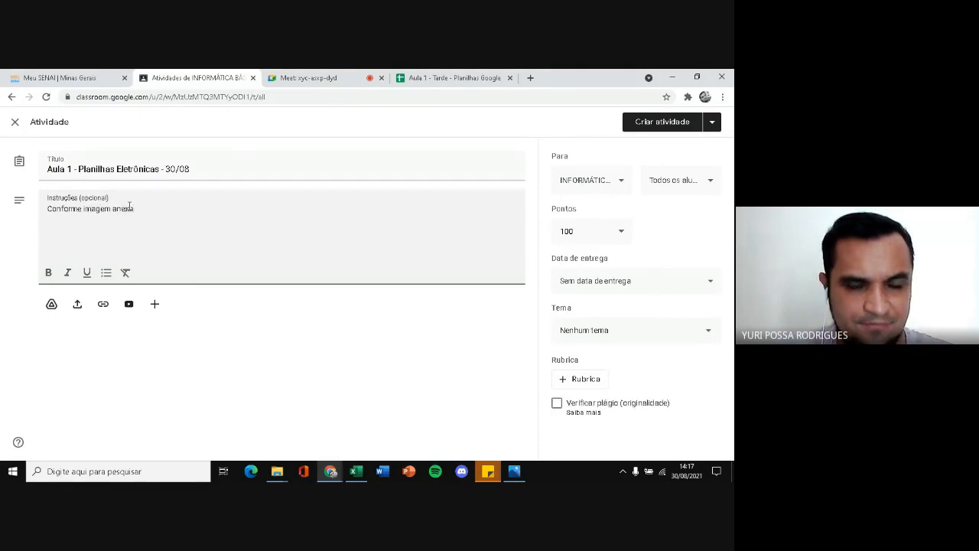
{"action": "type", "text": " criar a pl"}
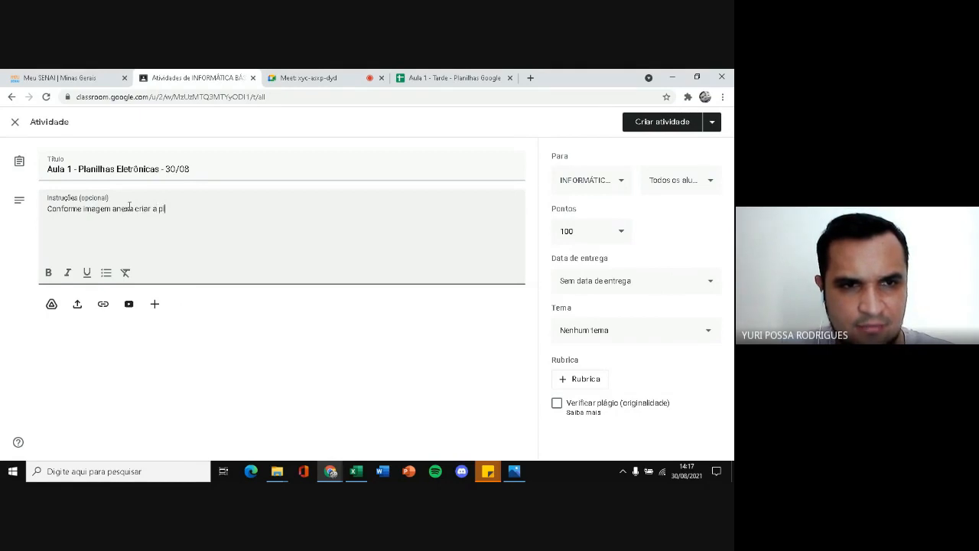
{"action": "type", "text": "anilha do bo"}
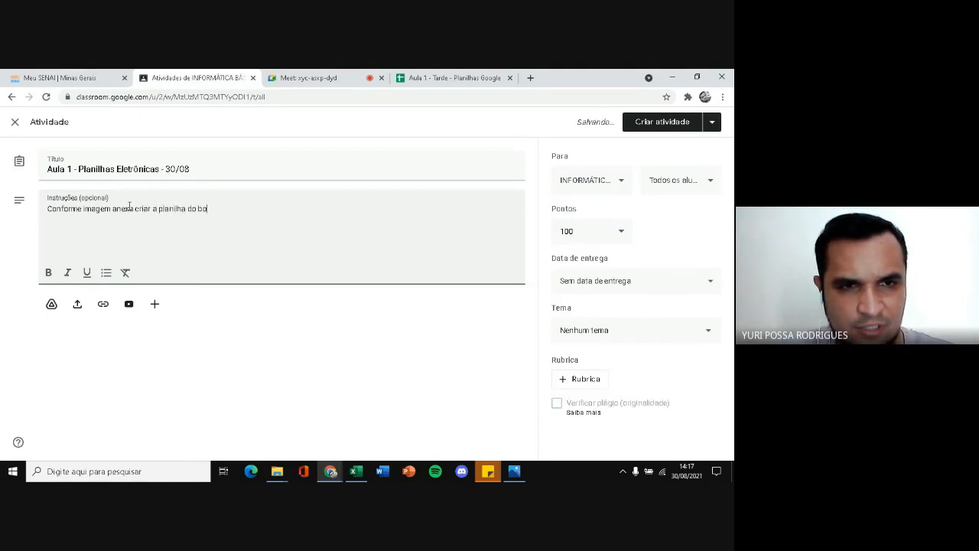
{"action": "type", "text": "letim esco"}
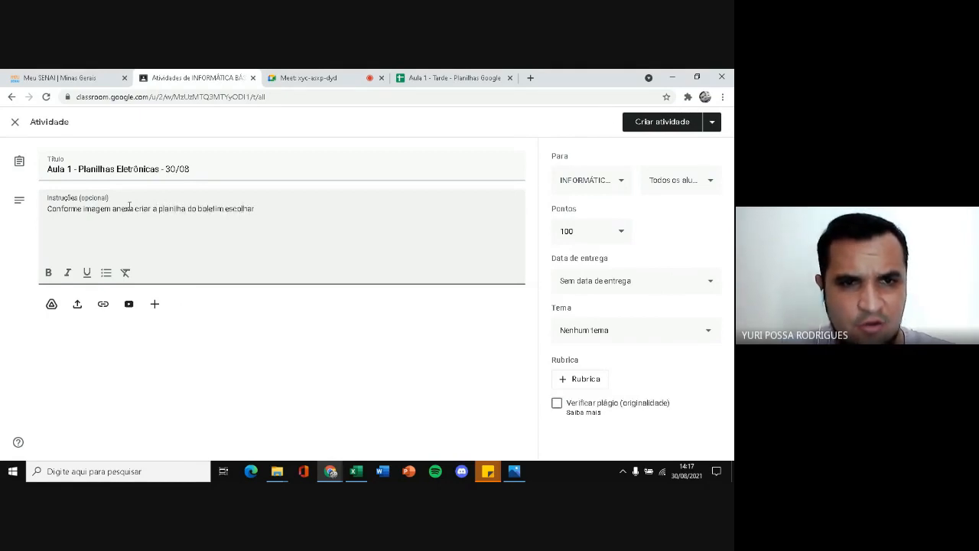
{"action": "type", "text": "lar."}
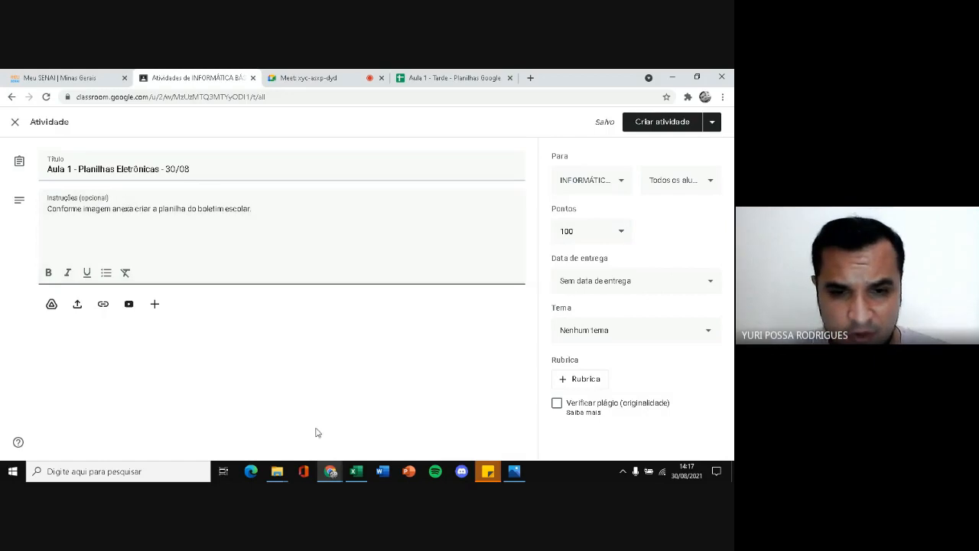
Check the Aula1Excel image in Fotos and attach it to the Classroom activity from the Planilhas folder
{"action": "left_click", "coordinate": [514, 471]}
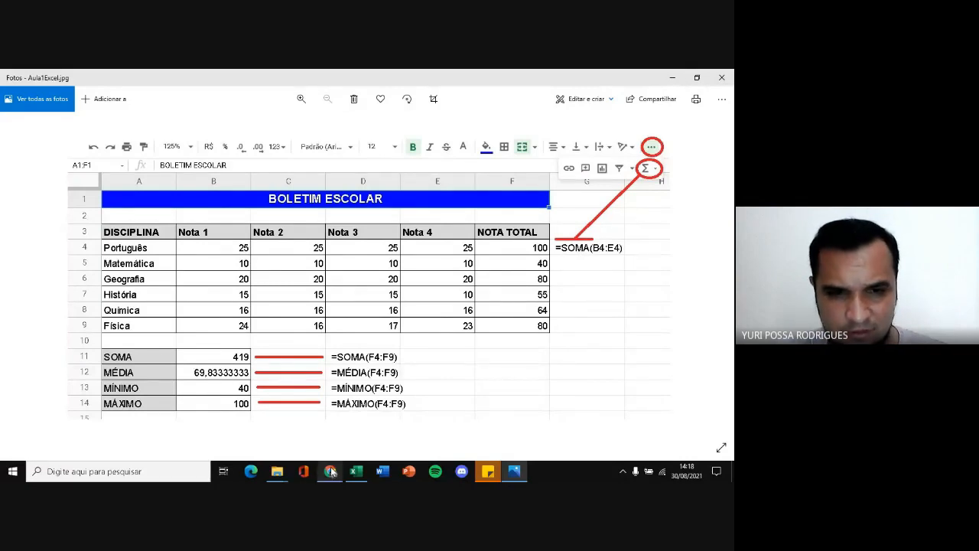
{"action": "mouse_move", "coordinate": [331, 470]}
{"action": "left_click", "coordinate": [281, 423]}
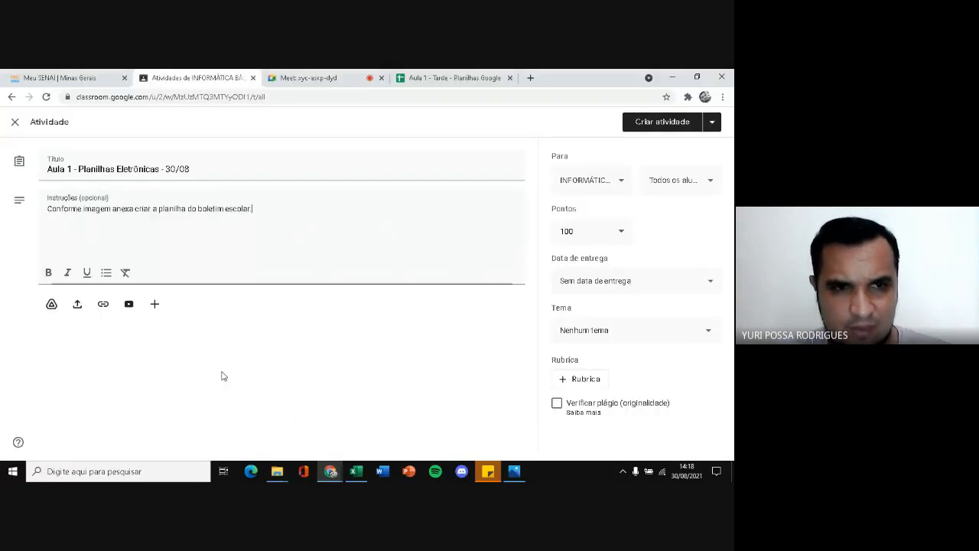
{"action": "left_click", "coordinate": [80, 304]}
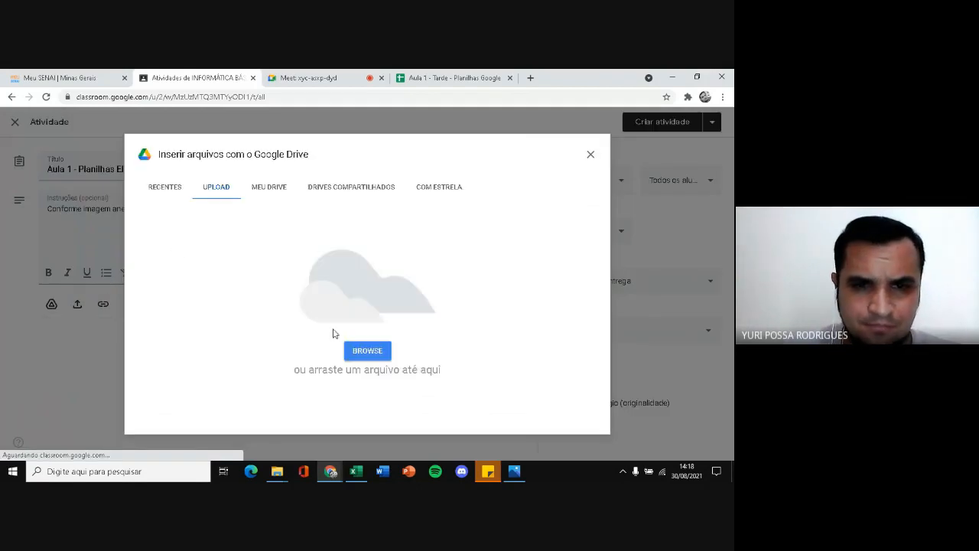
{"action": "left_click", "coordinate": [365, 356]}
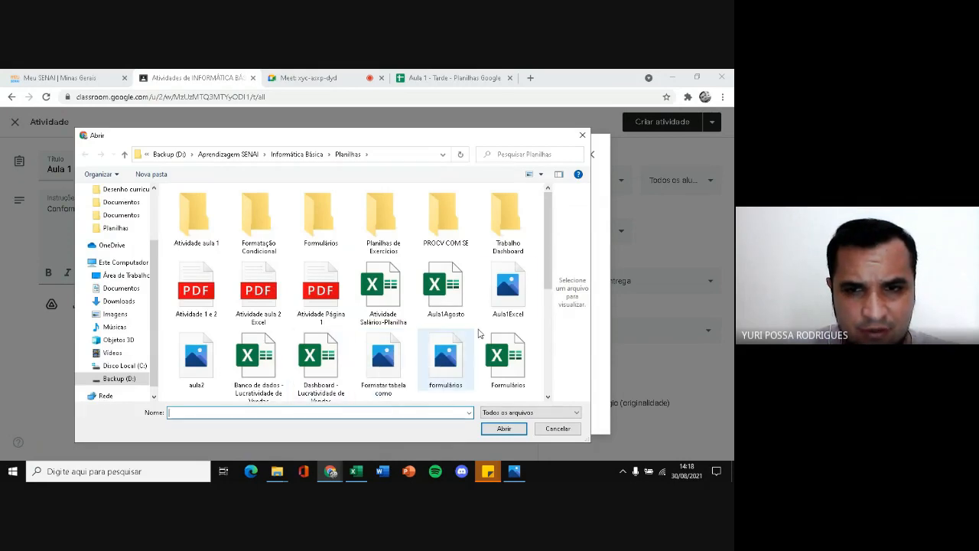
{"action": "left_click", "coordinate": [511, 306]}
{"action": "left_click", "coordinate": [504, 428]}
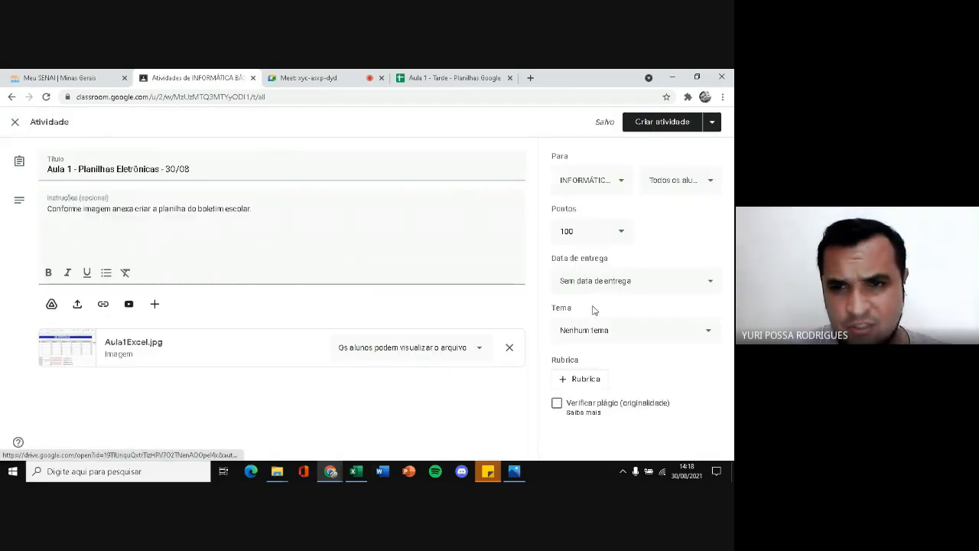
Set the activity's points to Sem nota and create the topic "Aula 1 -- Planilhas 30/08" for it
{"action": "left_click", "coordinate": [619, 233]}
{"action": "left_click", "coordinate": [575, 258]}
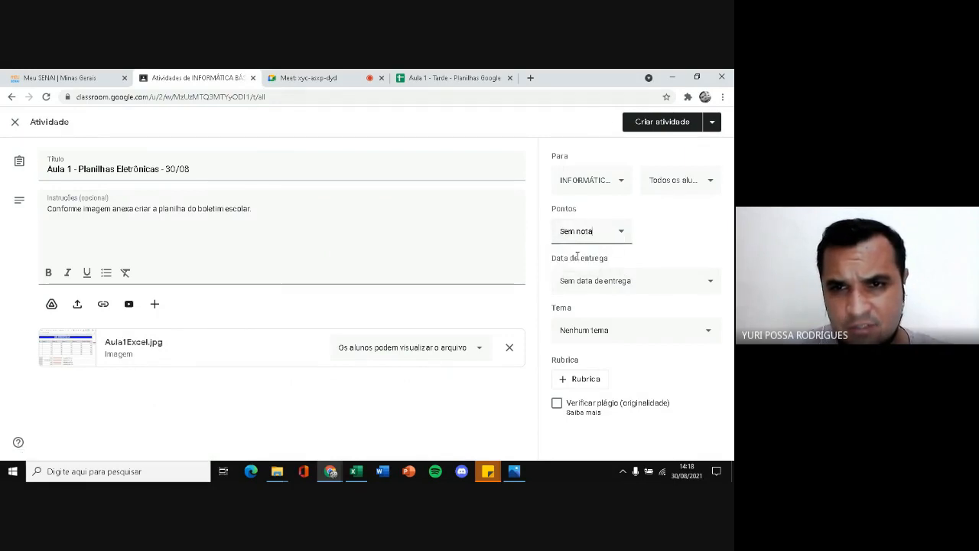
{"action": "left_click", "coordinate": [606, 337]}
{"action": "left_click", "coordinate": [595, 297]}
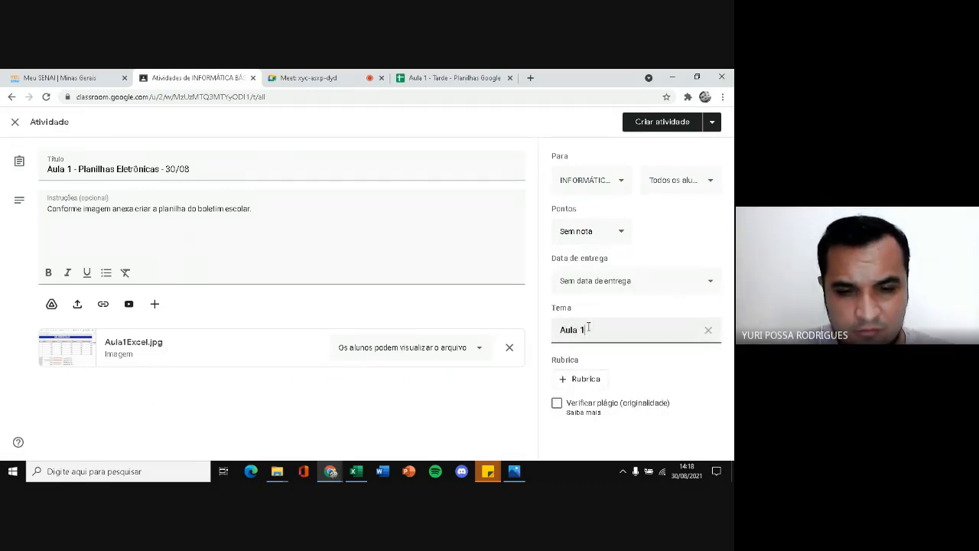
{"action": "type", "text": "Aula 1 P"}
{"action": "key", "text": "BackSpace"}
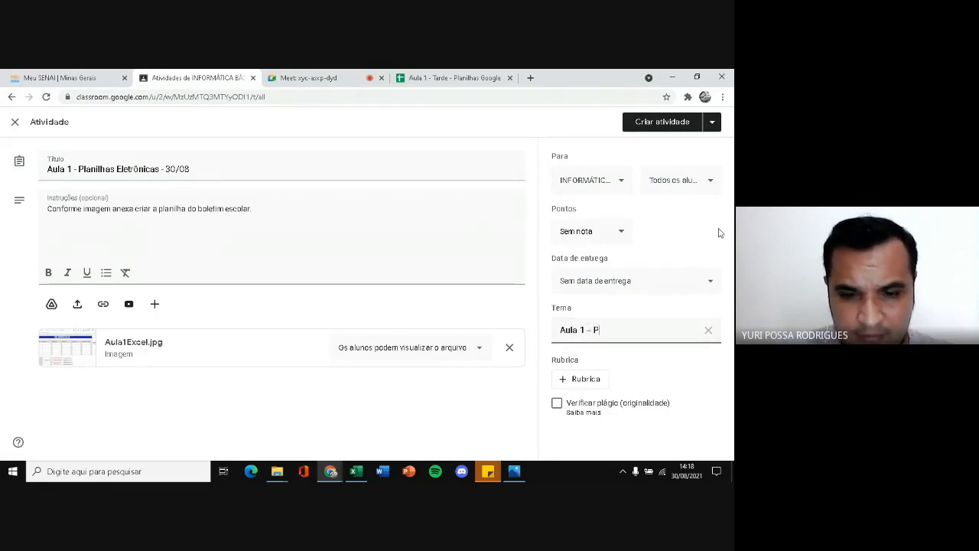
{"action": "type", "text": "lani"}
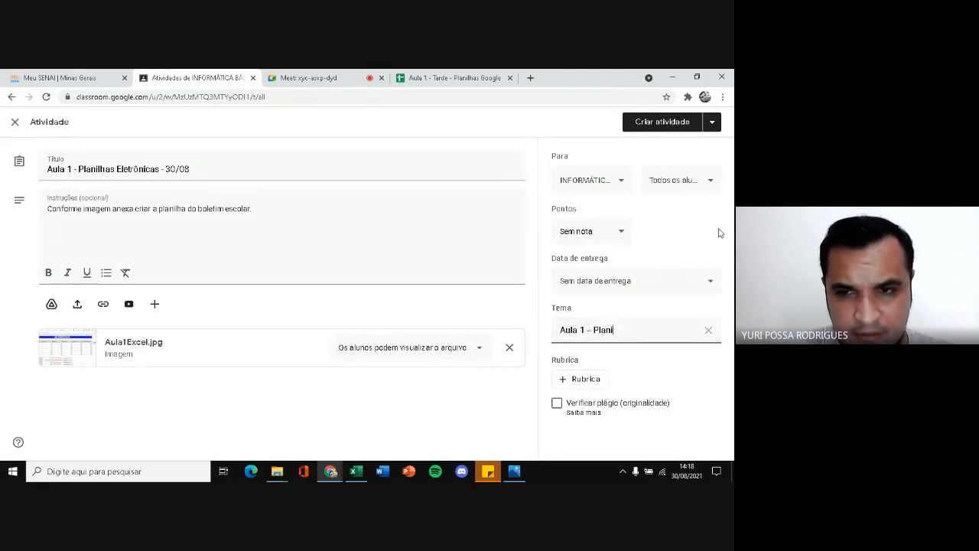
{"action": "type", "text": "lhas 30/08"}
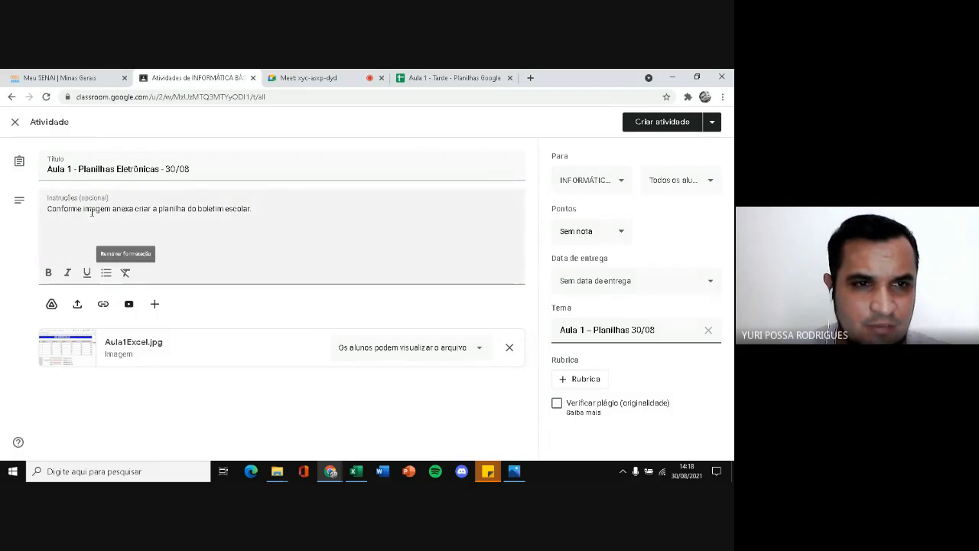
Extend the end of the instructions with "usando as fórmulas (funções) SOMA, MÉDIA, MÍNIMO e MÁXIMO."
{"action": "left_click", "coordinate": [207, 224]}
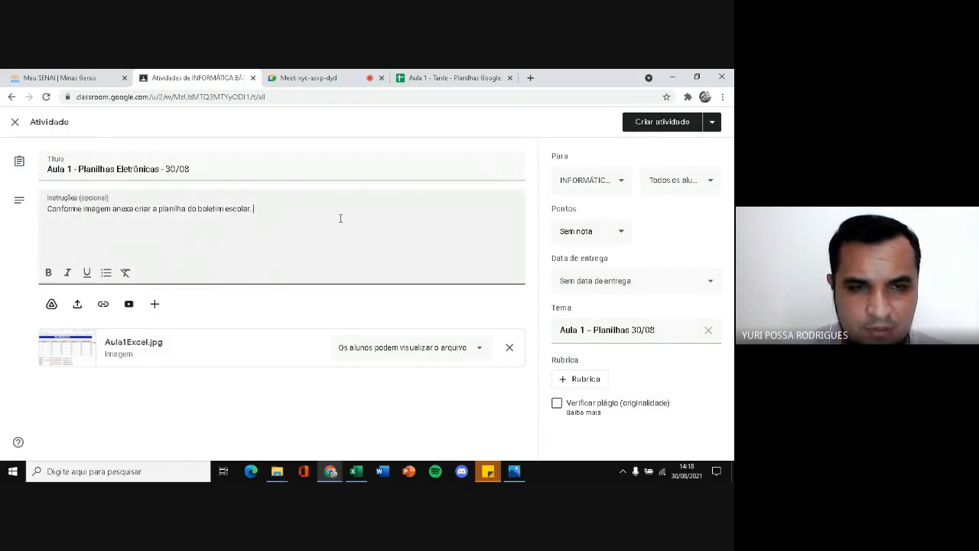
{"action": "type", "text": "usando as "}
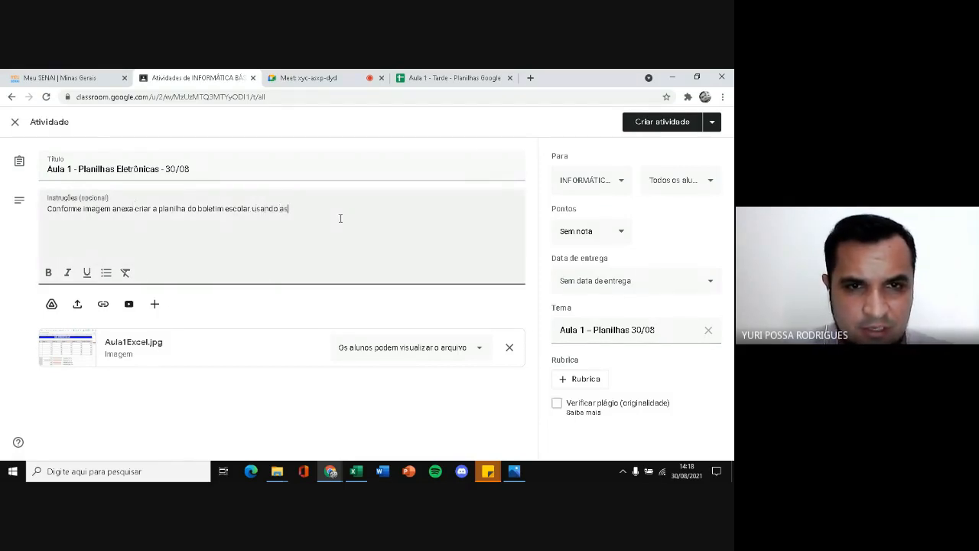
{"action": "type", "text": "fórmulas"}
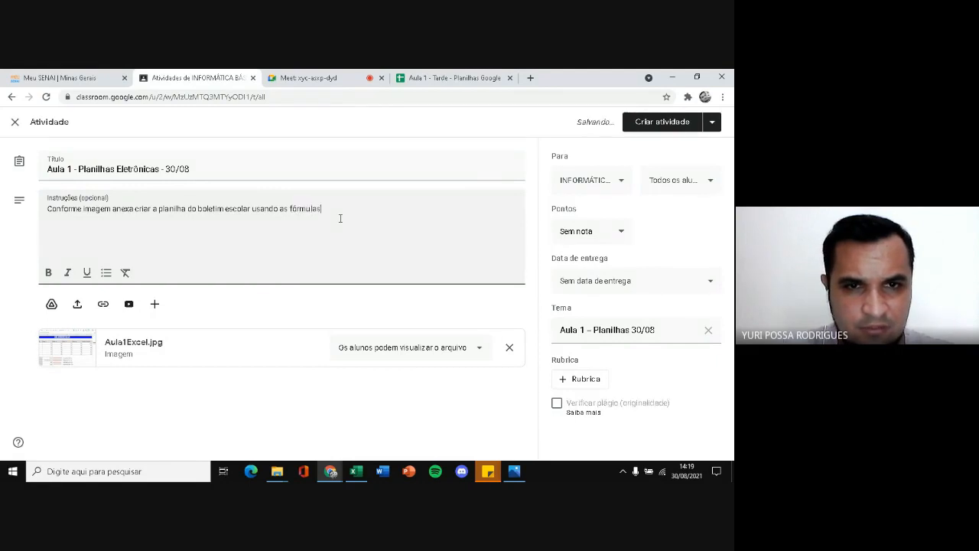
{"action": "type", "text": " (função"}
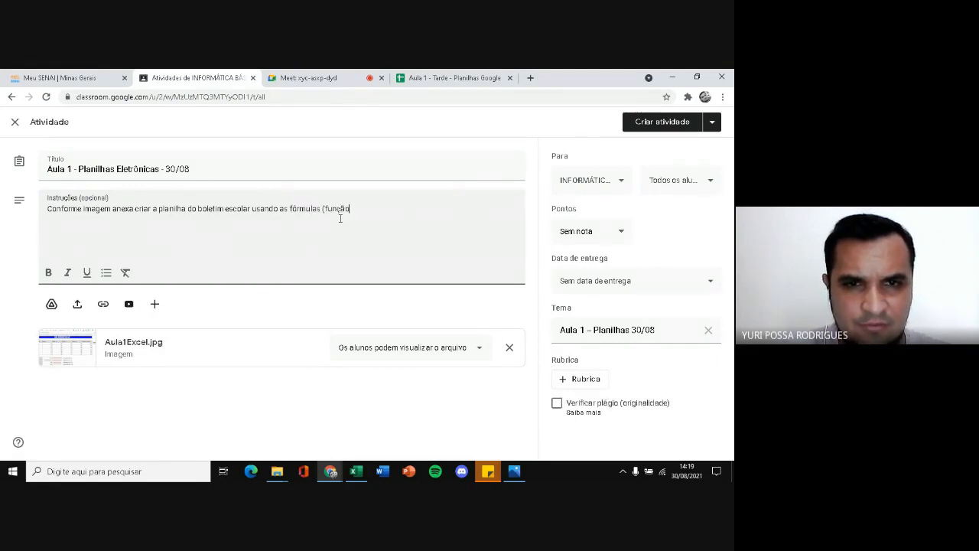
{"action": "key", "text": "BackSpace"}
{"action": "key", "text": "BackSpace"}
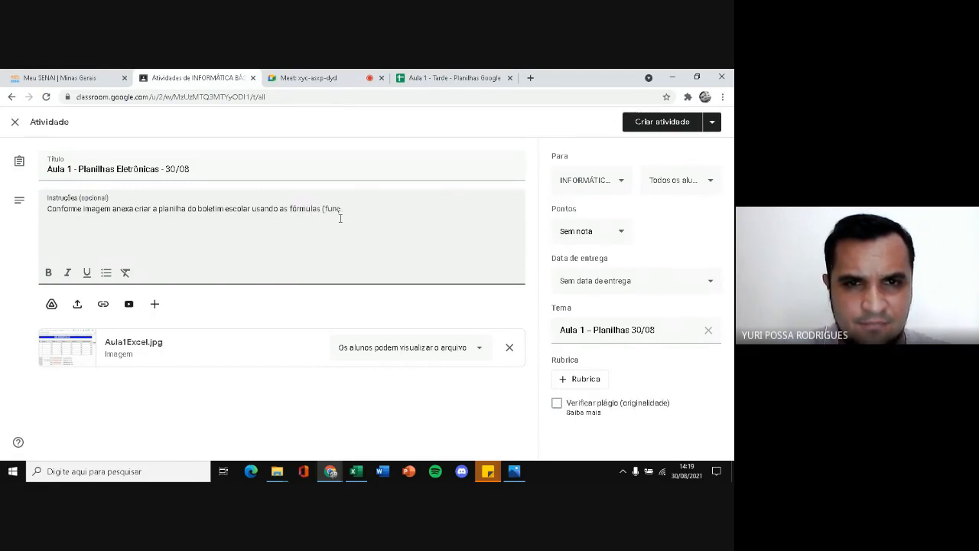
{"action": "type", "text": "ões"}
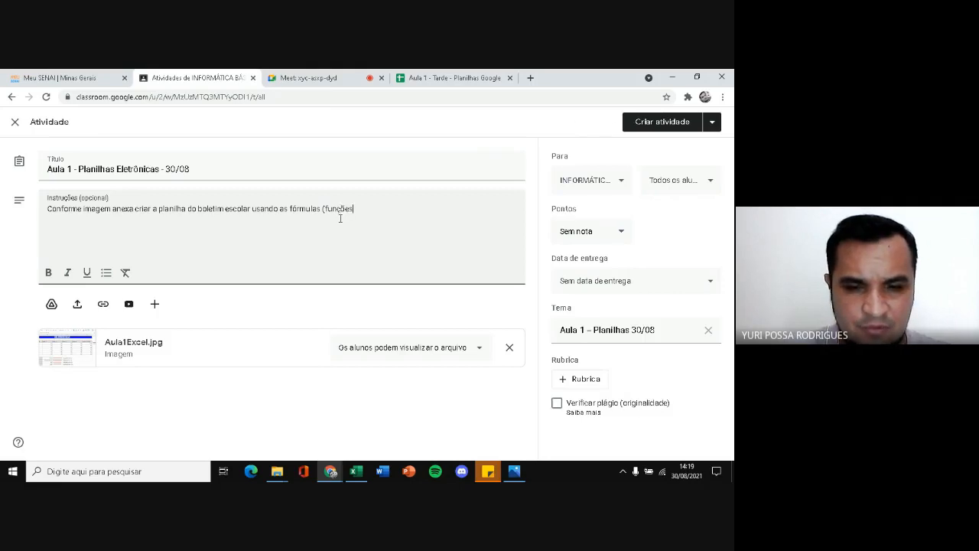
{"action": "type", "text": ")"}
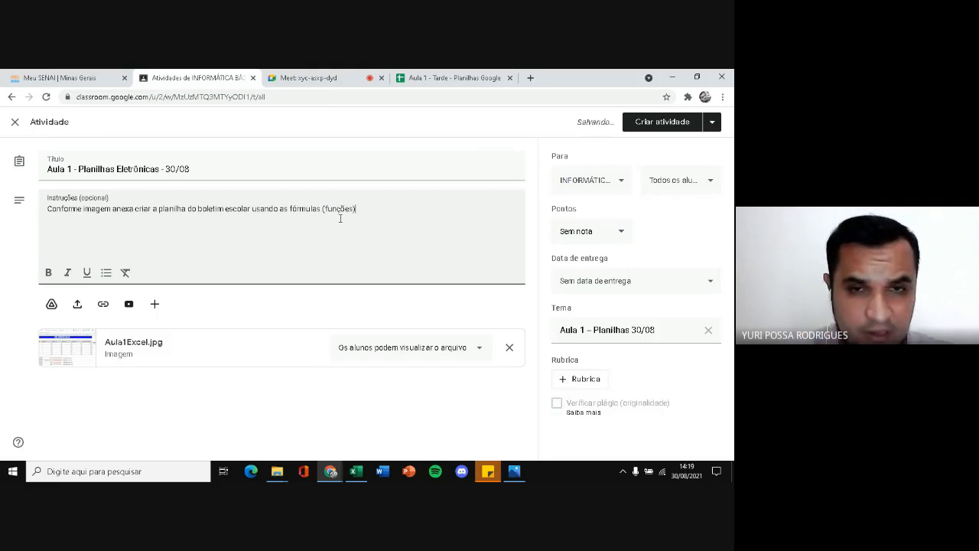
{"action": "type", "text": " SOMA, MÉDIA, MÍN"}
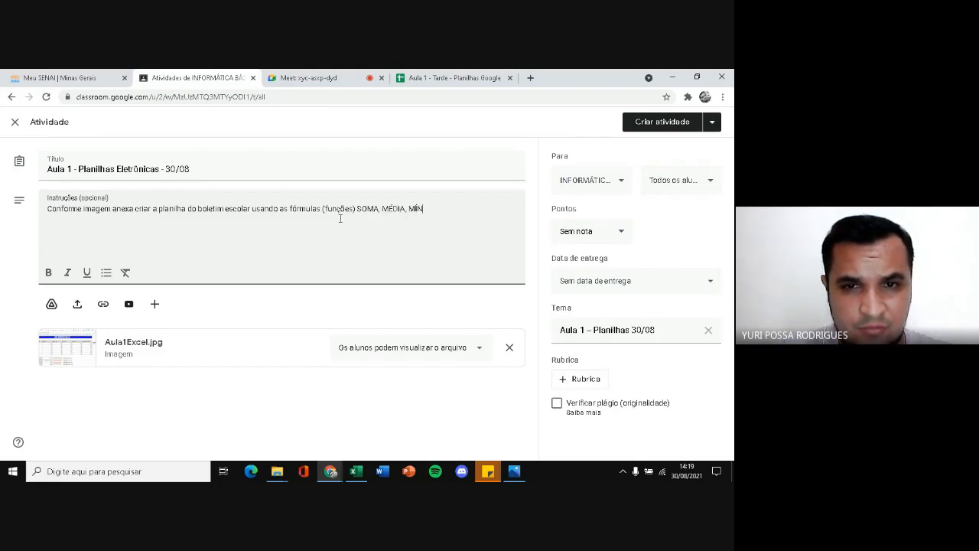
{"action": "type", "text": "IMO e MÁXI"}
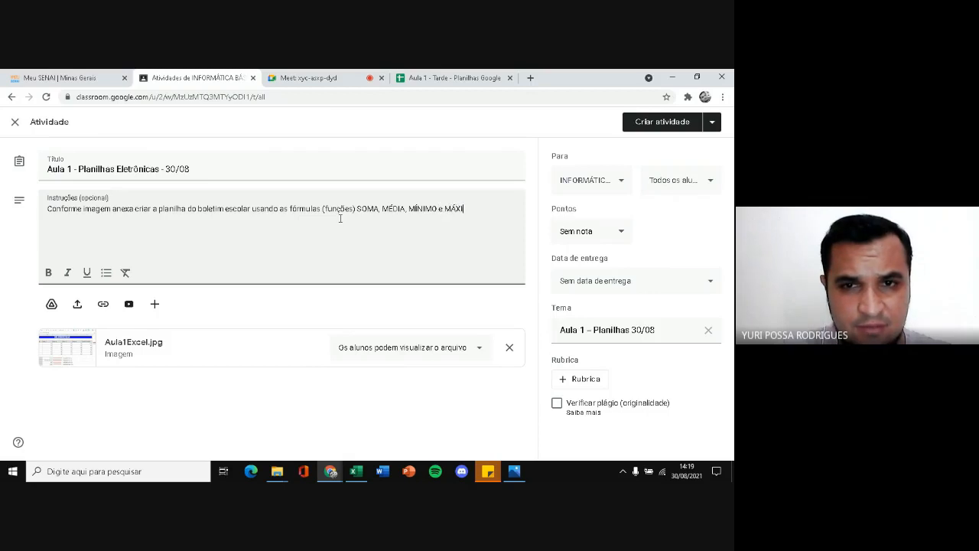
{"action": "type", "text": "MO"}
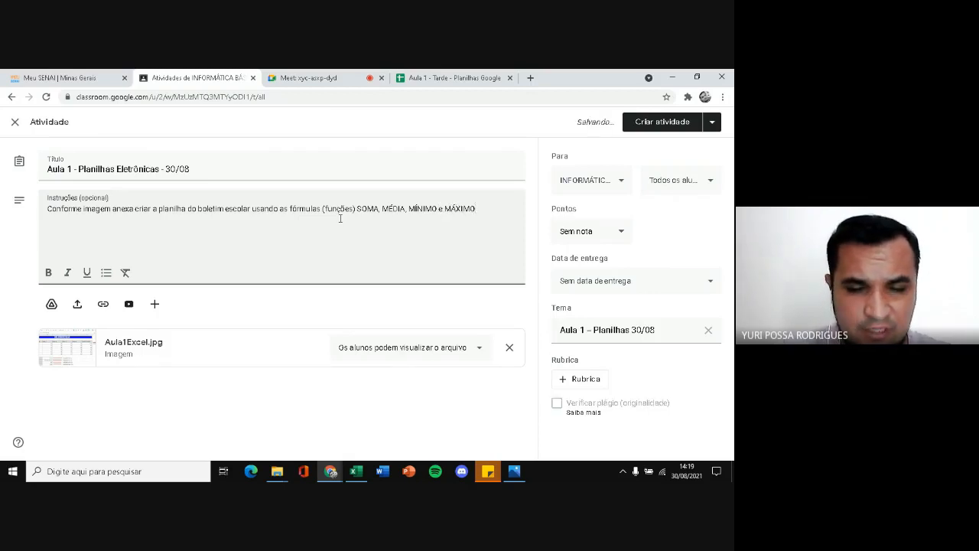
{"action": "left_click_drag", "start_coordinate": [91, 208], "coordinate": [120, 209]}
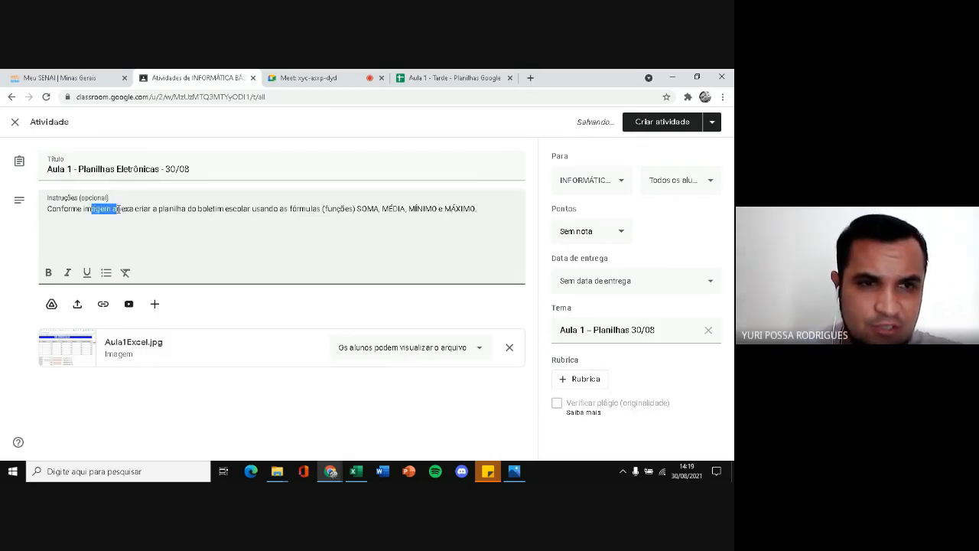
{"action": "left_click", "coordinate": [143, 212]}
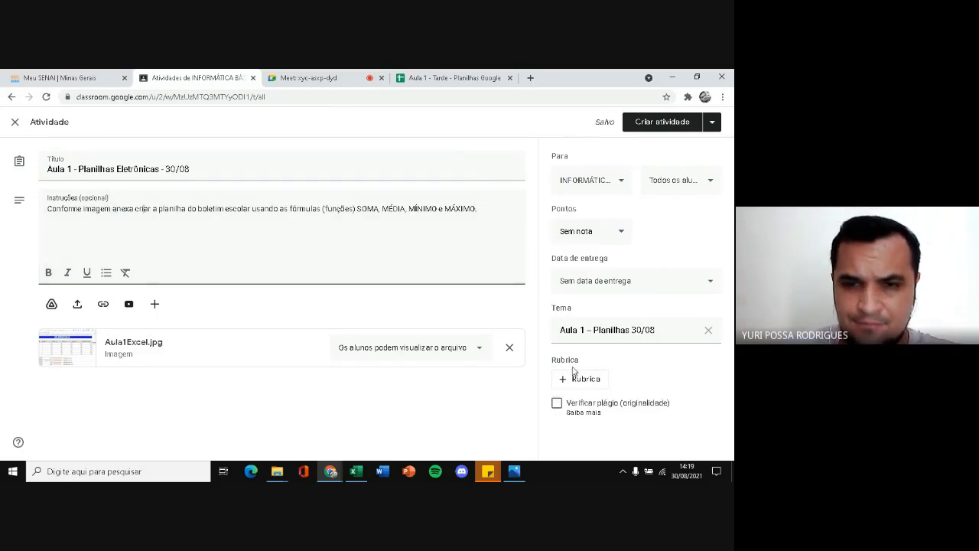
Publish the activity to the class and expand its entry in the activities list to review the details
{"action": "left_click", "coordinate": [661, 130]}
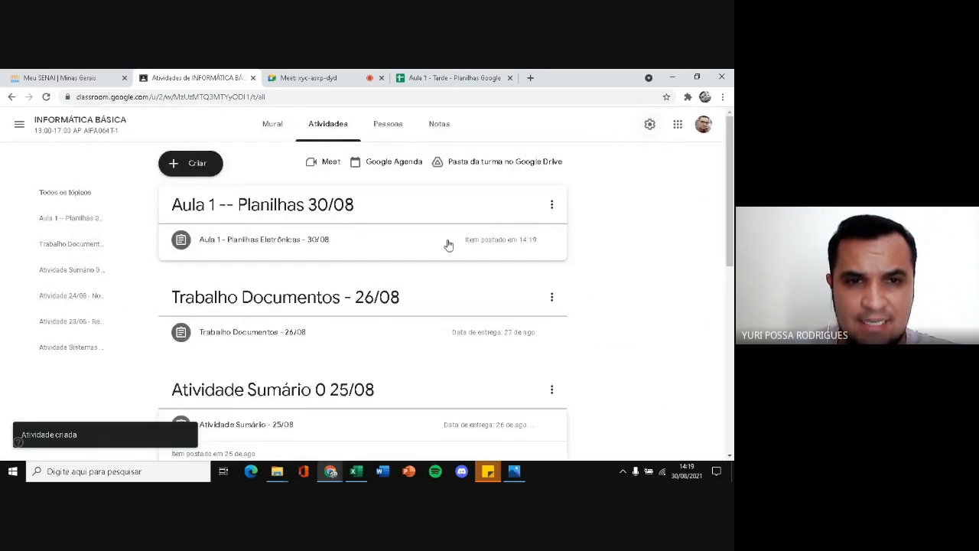
{"action": "left_click", "coordinate": [293, 243]}
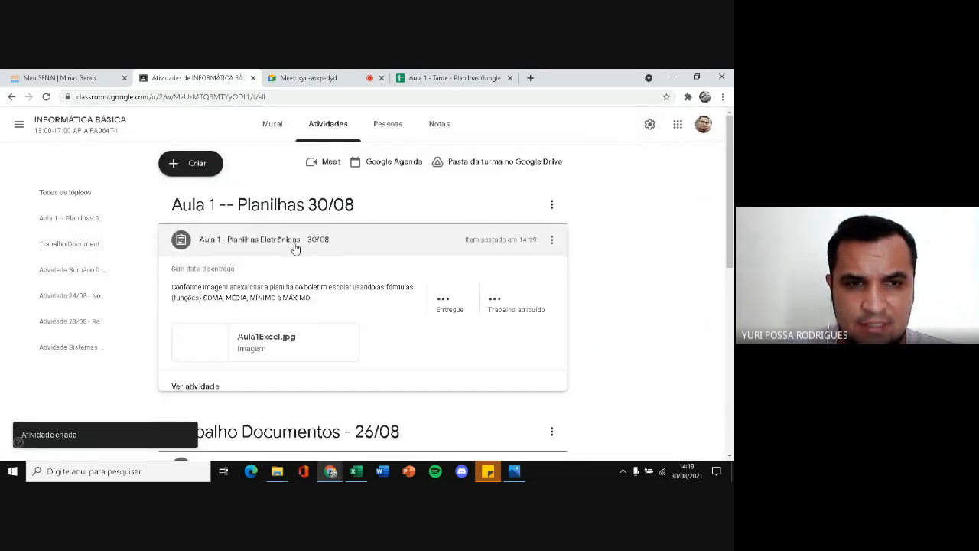
Switch to the Google Meet call and stop the meeting recording
{"action": "left_click", "coordinate": [331, 76]}
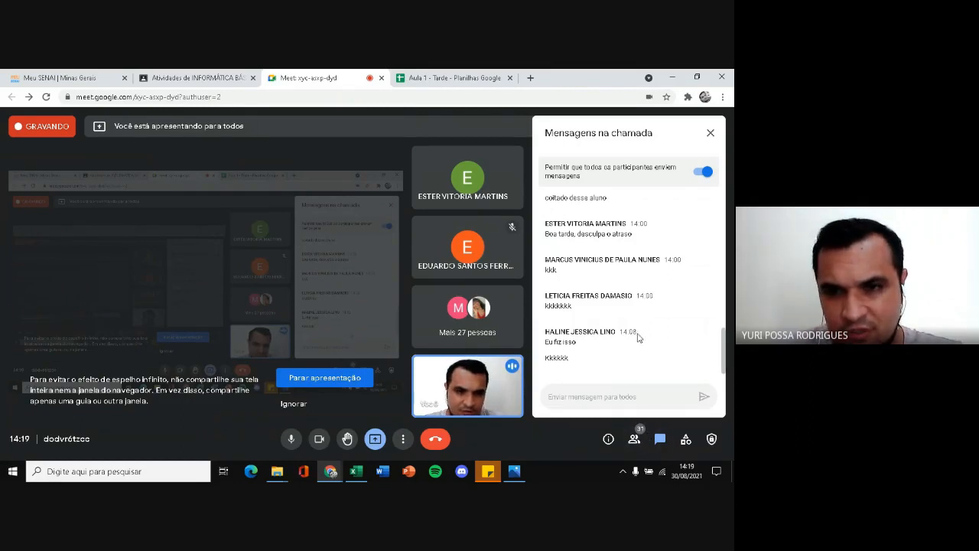
{"action": "left_click", "coordinate": [403, 438]}
{"action": "left_click", "coordinate": [452, 194]}
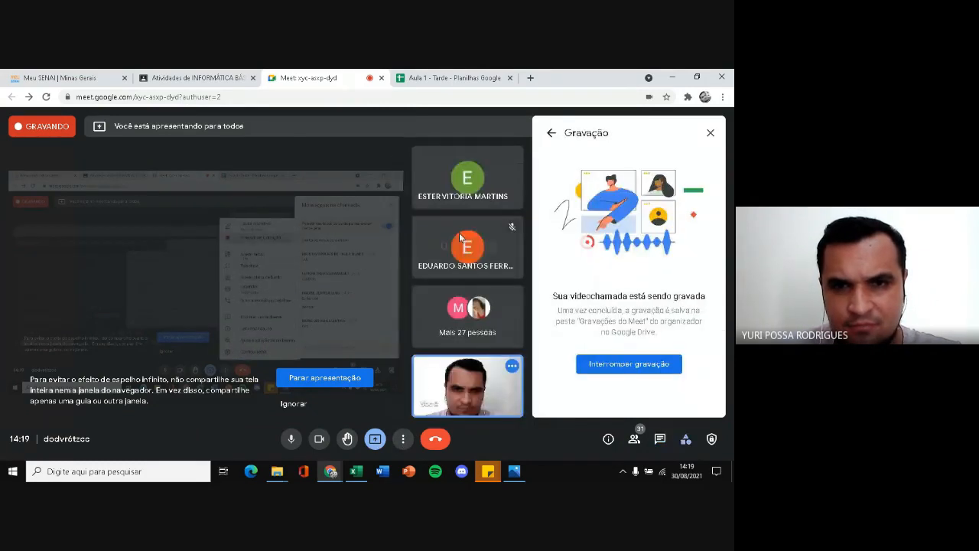
{"action": "left_click", "coordinate": [637, 365]}
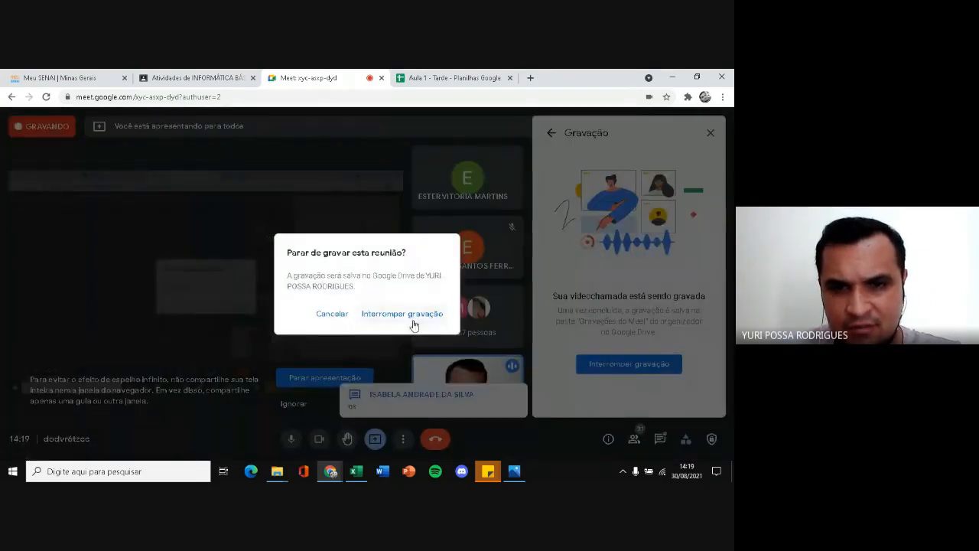